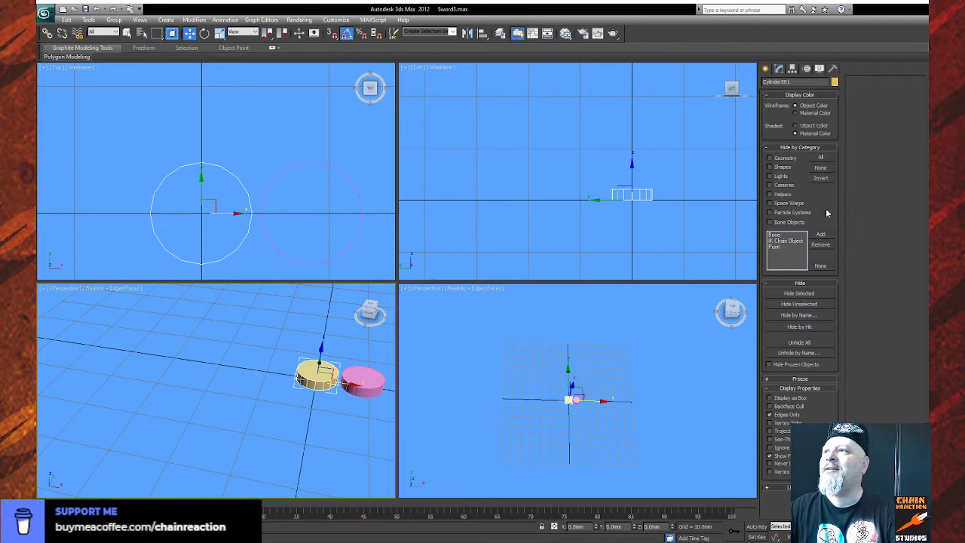
# Hide the yellow cylinder and move the pink cylinder to X 0 mm so it sits on the origin.
pyautogui.click(799, 293)
pyautogui.click(361, 383)
pyautogui.click(192, 34)
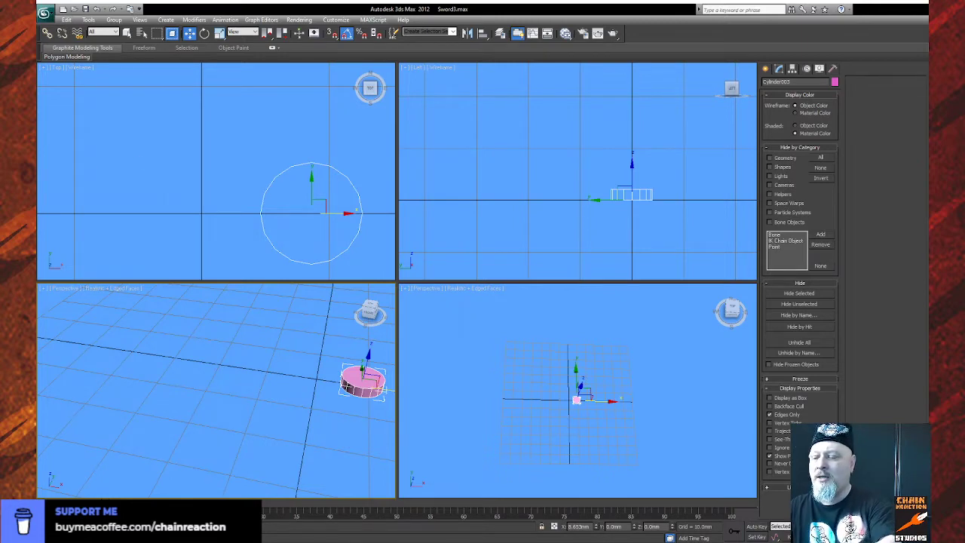
pyautogui.hotkey('ctrl', 'z')
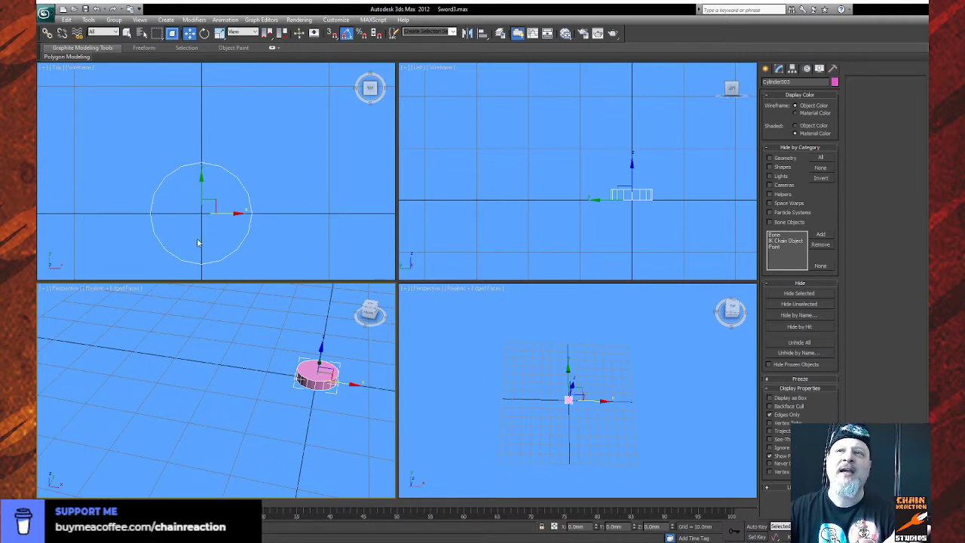
# Examine the pink cylinder against the grid at several zoom levels in the Top view and in the Left view.
pyautogui.moveTo(641, 172); pyautogui.dragTo(575, 188, button='middle')
pyautogui.scroll(-5, 285, 174)
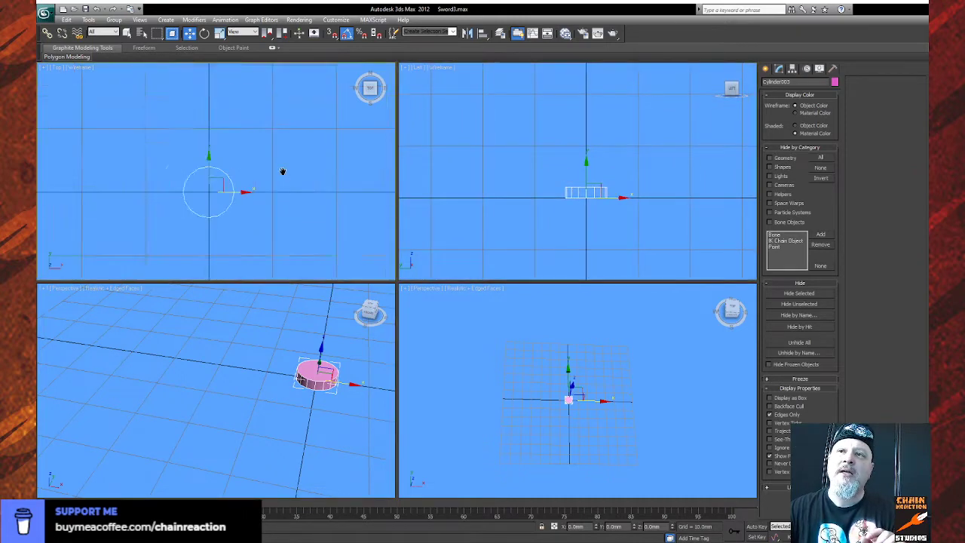
pyautogui.scroll(-3, 281, 174)
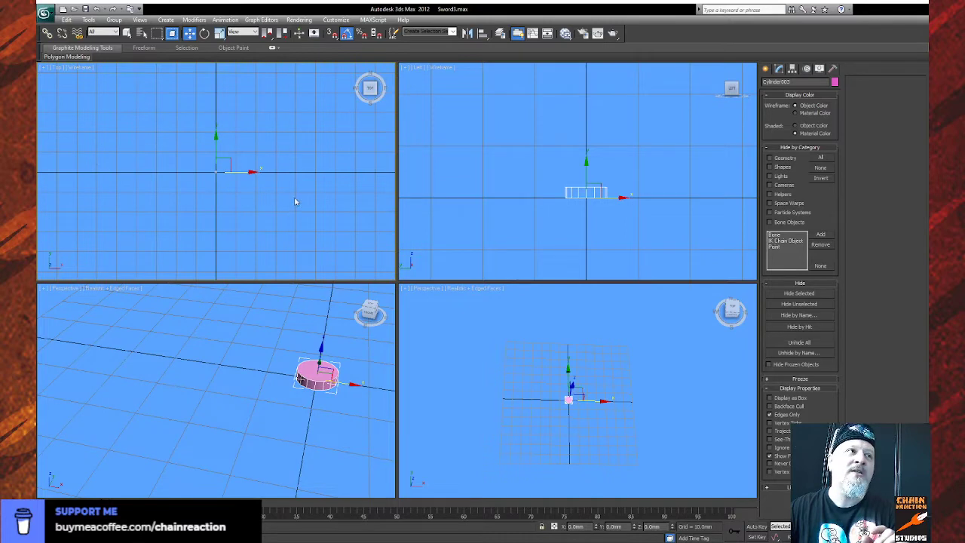
pyautogui.scroll(3, 220, 216)
pyautogui.scroll(4, 216, 220)
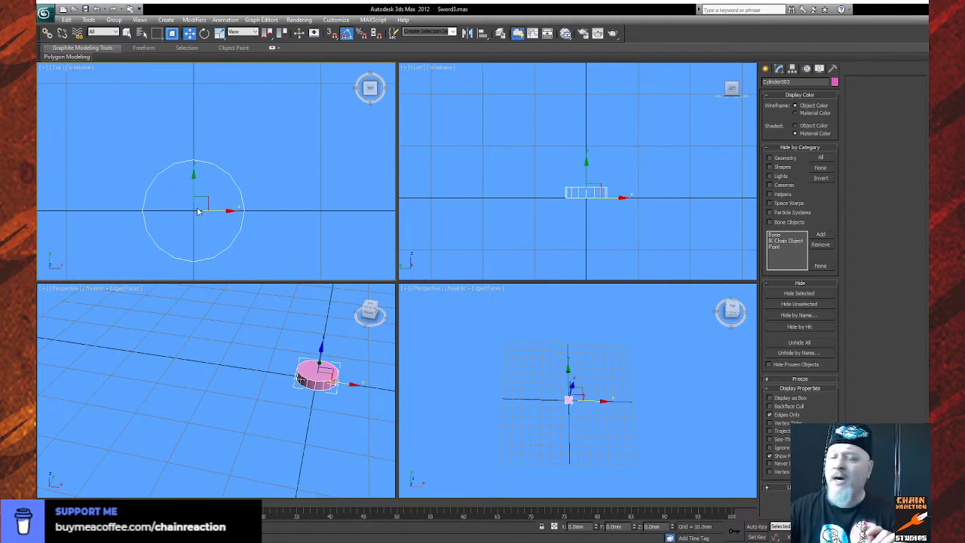
pyautogui.scroll(-4, 201, 209)
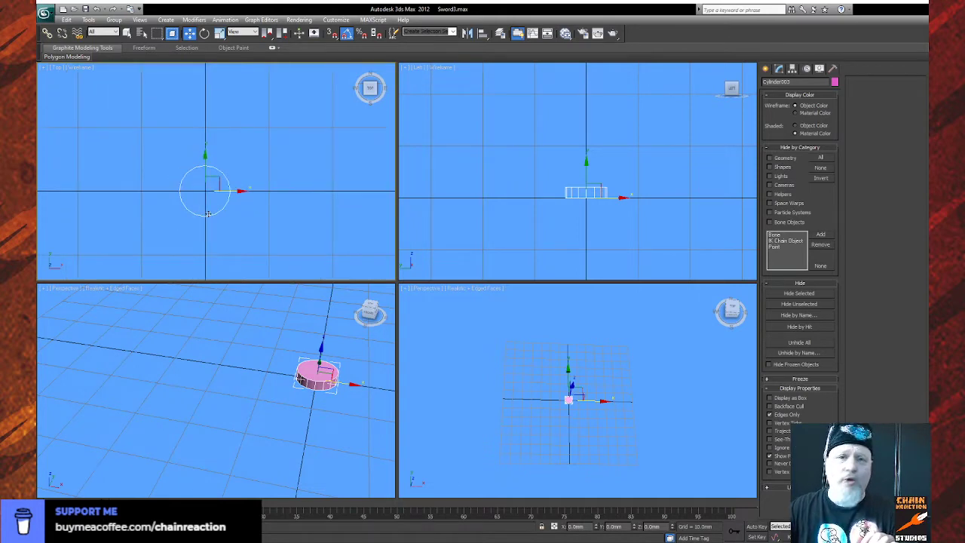
pyautogui.scroll(-2, 227, 199)
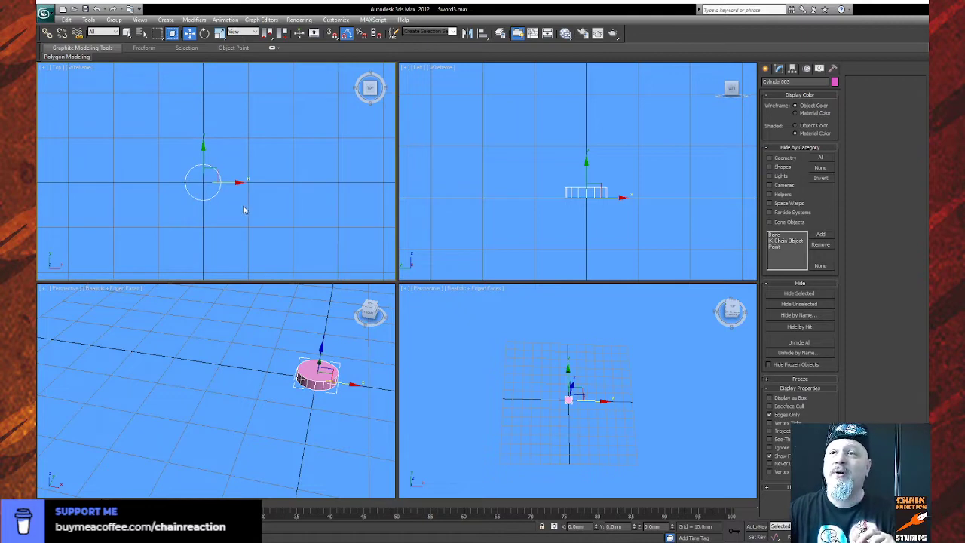
pyautogui.scroll(3, 241, 219)
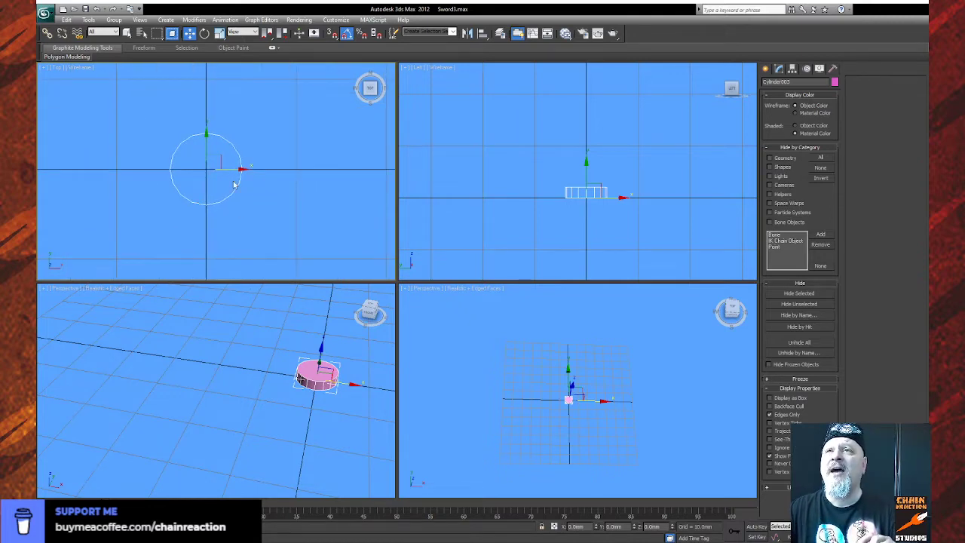
# Set the pink cylinder's radius to 2 mm and its height to 1.5 mm.
pyautogui.click(780, 69)
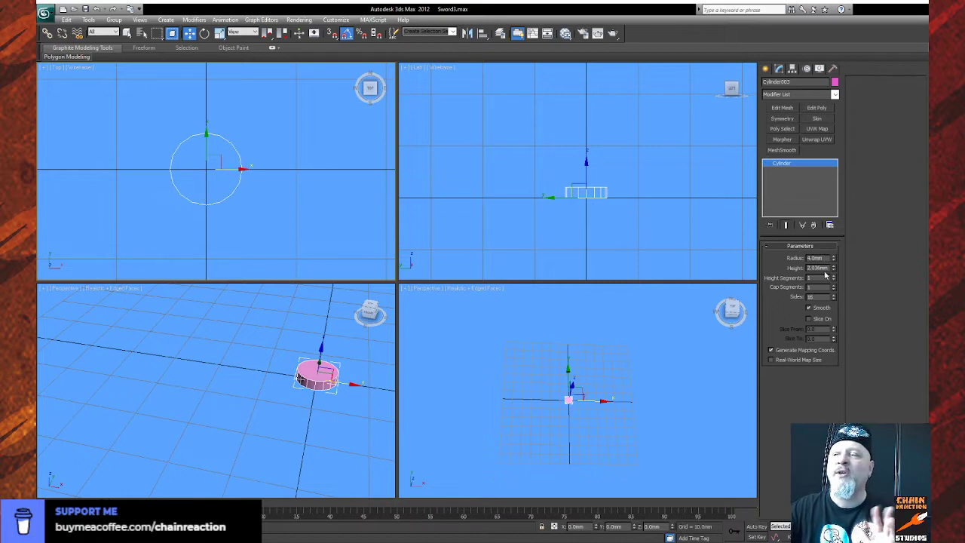
pyautogui.doubleClick(819, 258)
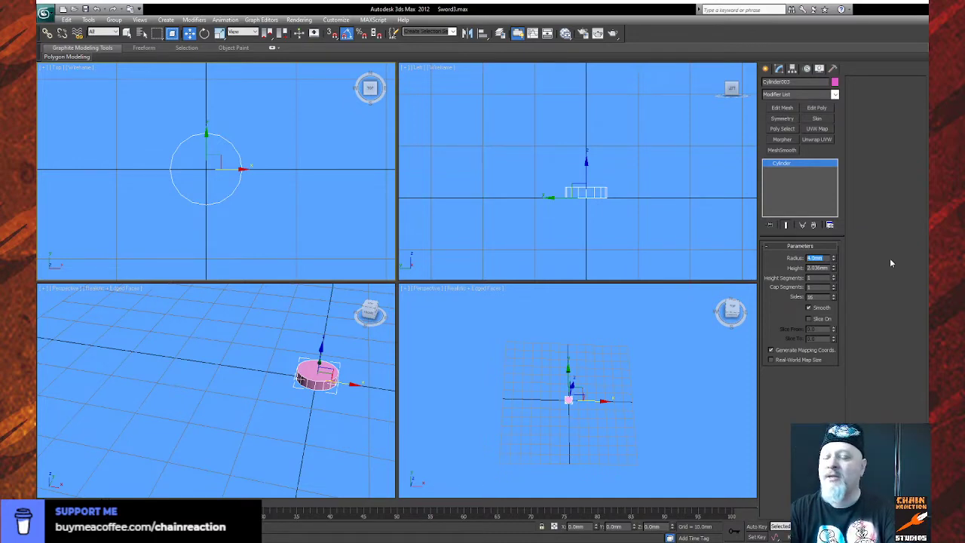
pyautogui.write('2')
pyautogui.press('Return')
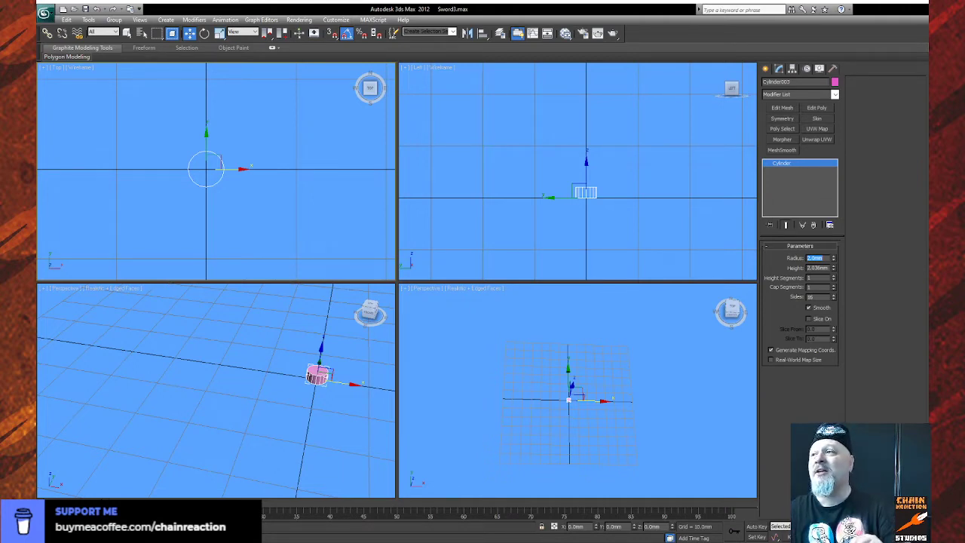
pyautogui.press('Tab')
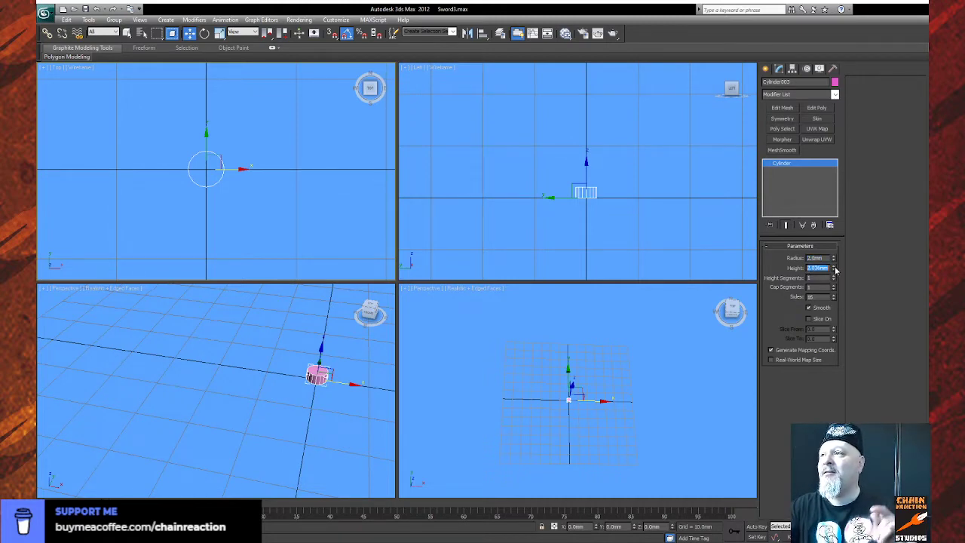
pyautogui.write('2.5')
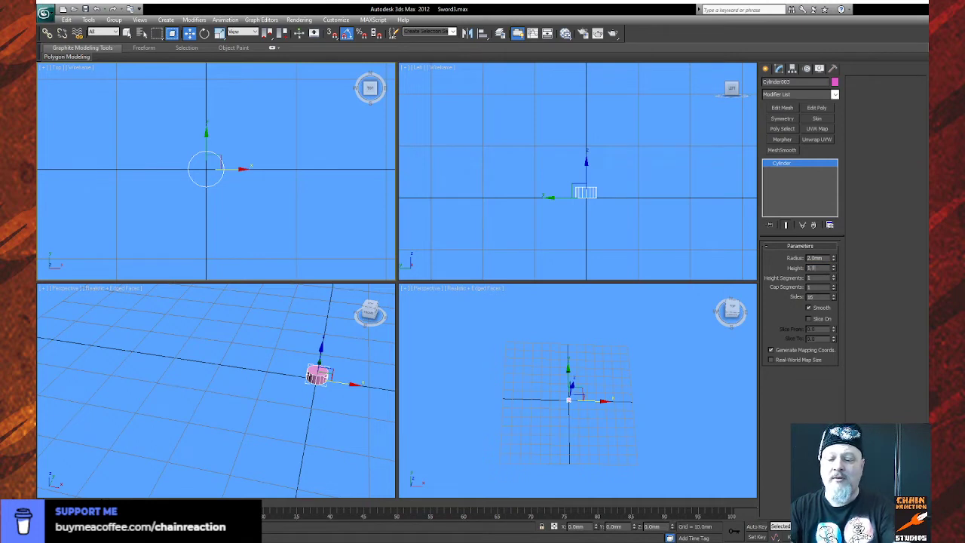
pyautogui.press('Return')
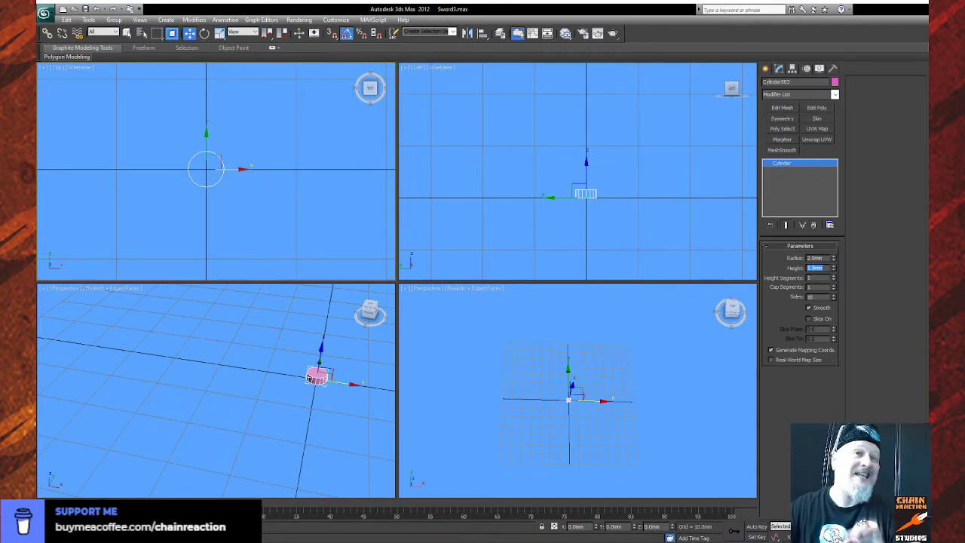
# Examine the resized cylinder up close in the Top view and in both Perspective views.
pyautogui.scroll(3, 272, 394)
pyautogui.moveTo(271, 394); pyautogui.dragTo(196, 410, button='middle')
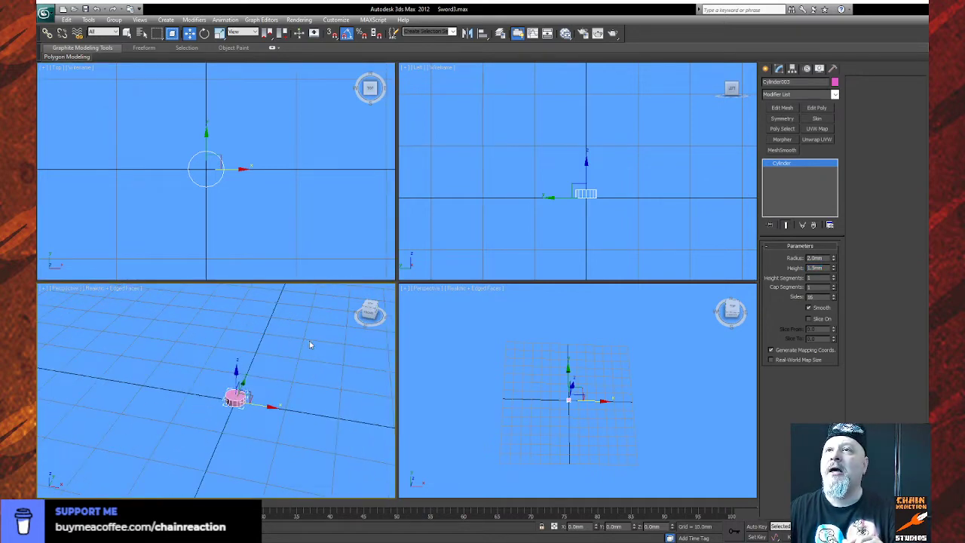
pyautogui.scroll(2, 210, 238)
pyautogui.moveTo(224, 237); pyautogui.dragTo(259, 232, button='middle')
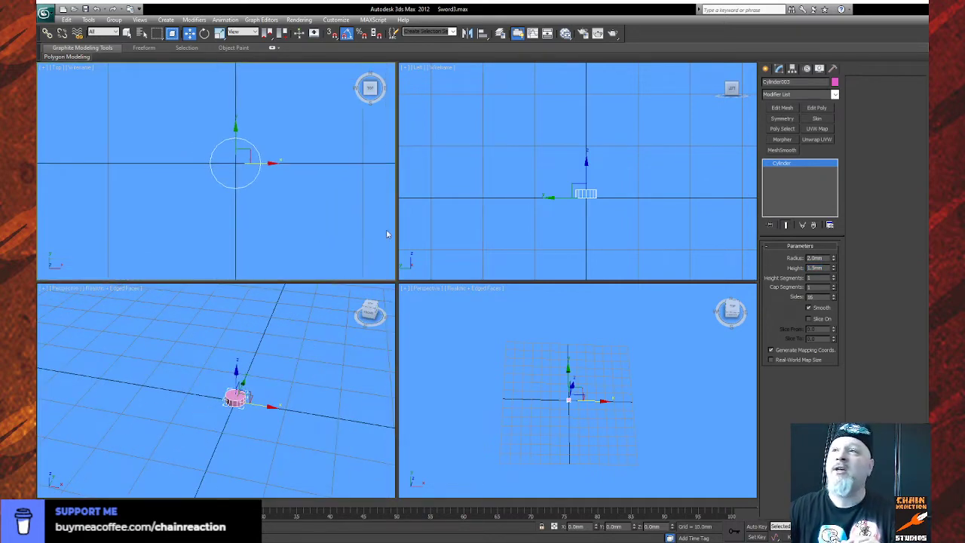
pyautogui.scroll(6, 606, 437)
pyautogui.moveTo(605, 437); pyautogui.dragTo(622, 378, button='middle')
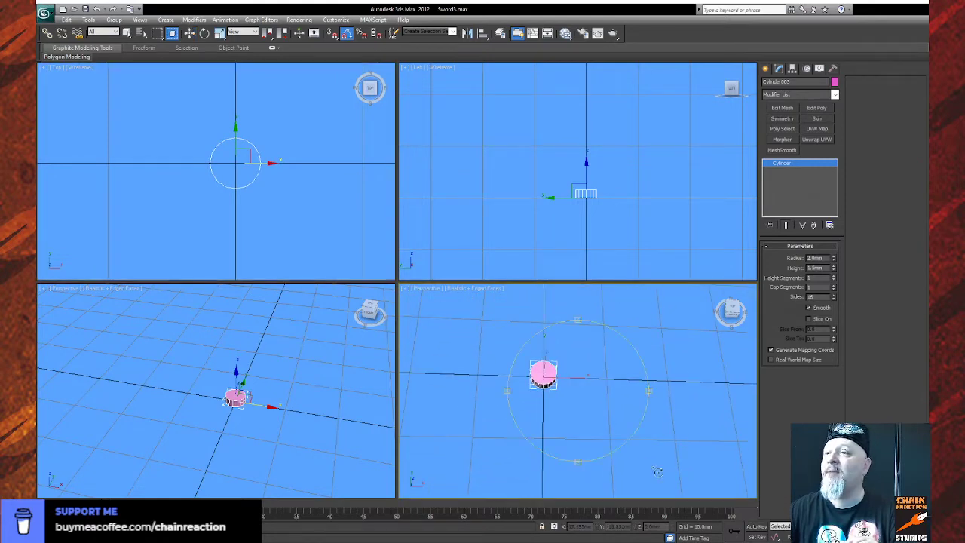
pyautogui.keyDown('alt'); pyautogui.moveTo(578, 442); pyautogui.dragTo(611, 437, button='middle'); pyautogui.keyUp('alt')
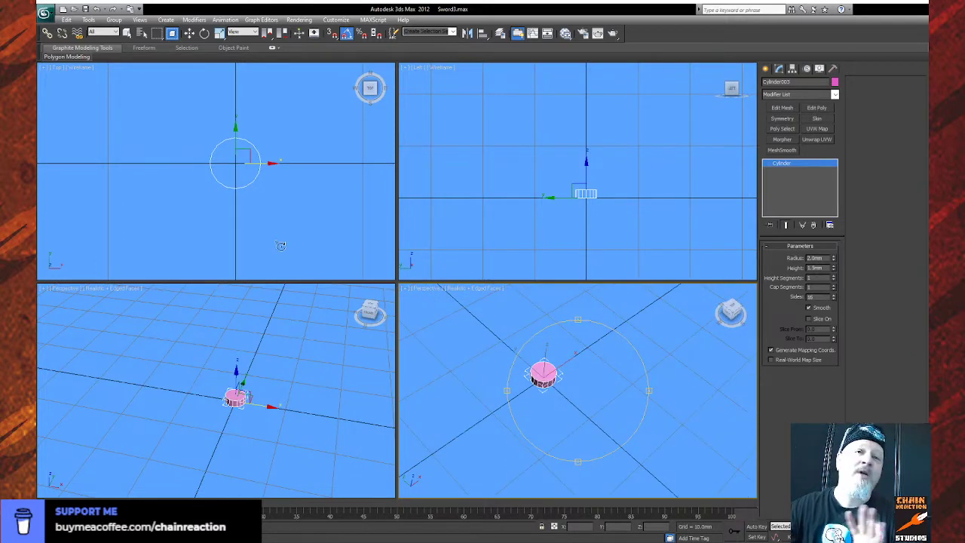
pyautogui.scroll(-2, 281, 239)
pyautogui.moveTo(280, 236)
pyautogui.mouseDown(button='middle')
pyautogui.moveTo(294, 233)
pyautogui.moveTo(286, 237)
pyautogui.mouseUp(button='middle')
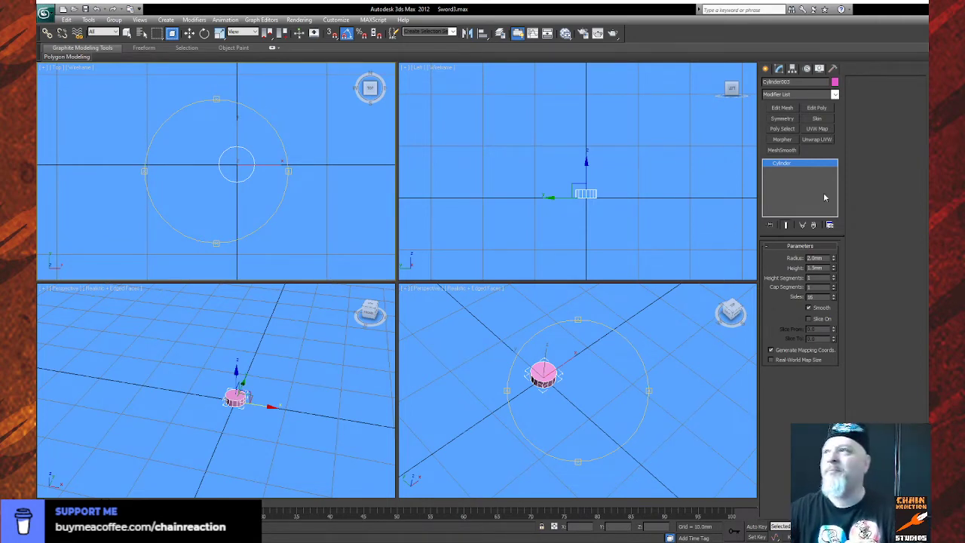
# Freeze the selected pink cylinder so it serves as a locked size reference.
pyautogui.click(819, 68)
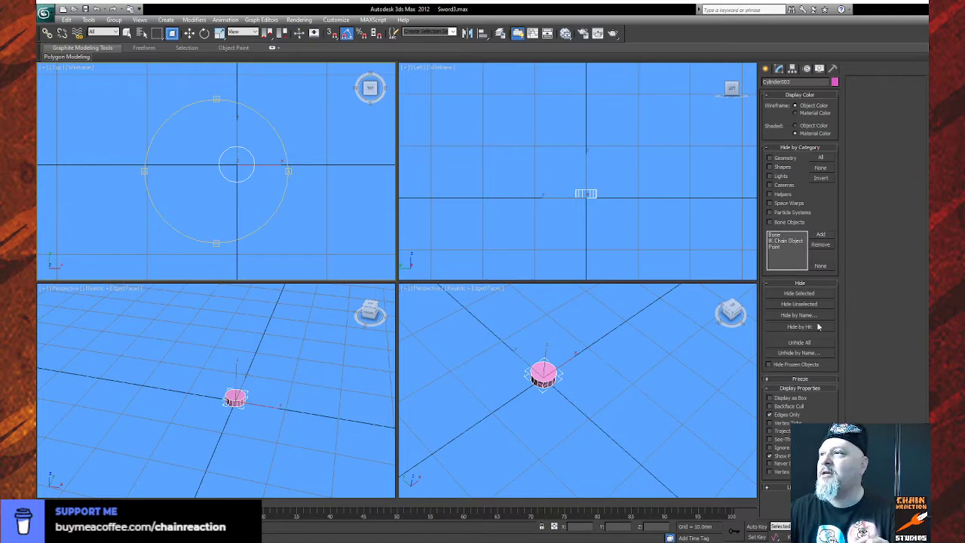
pyautogui.click(766, 378)
pyautogui.click(813, 390)
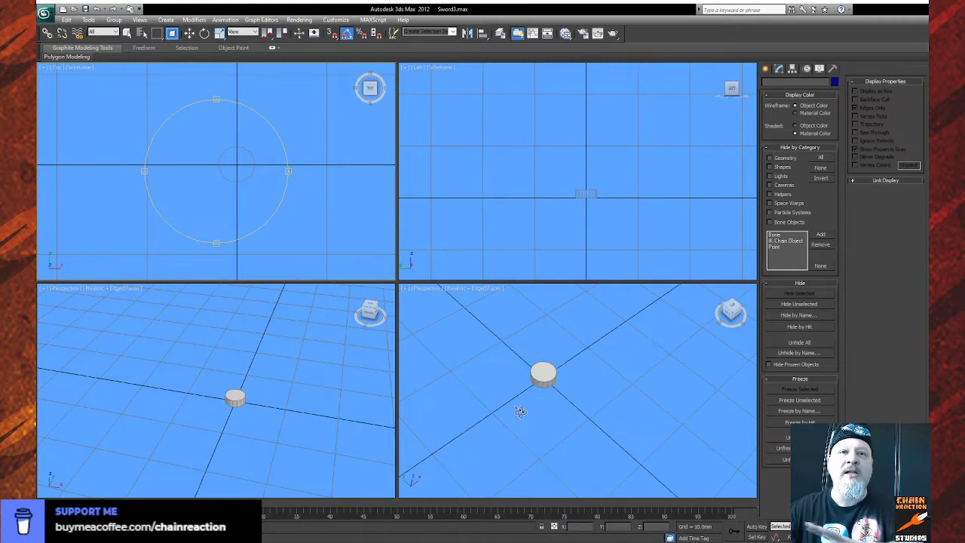
# Create a box over the frozen cylinder, about 12.3 mm long, 5.3 mm wide and 3.1 mm high.
pyautogui.scroll(-4, 272, 157)
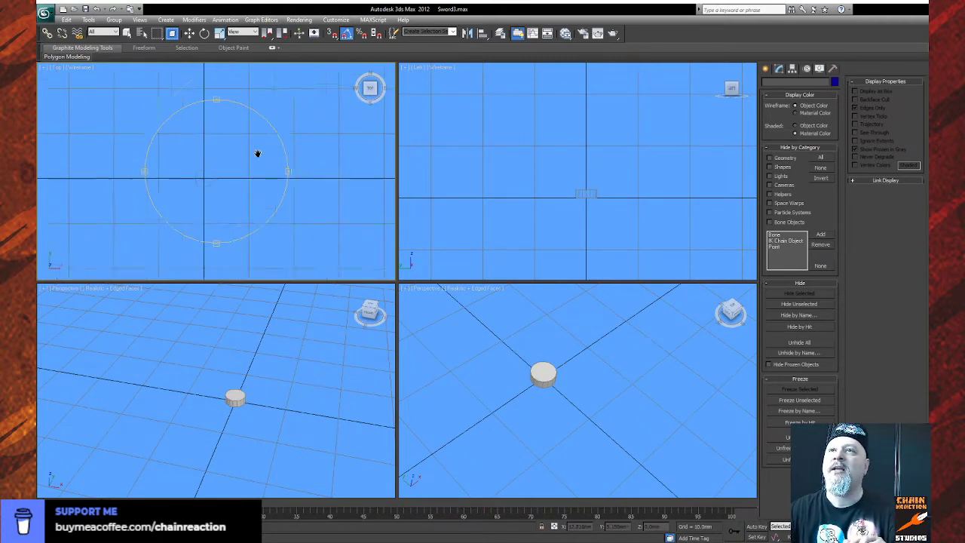
pyautogui.click(765, 69)
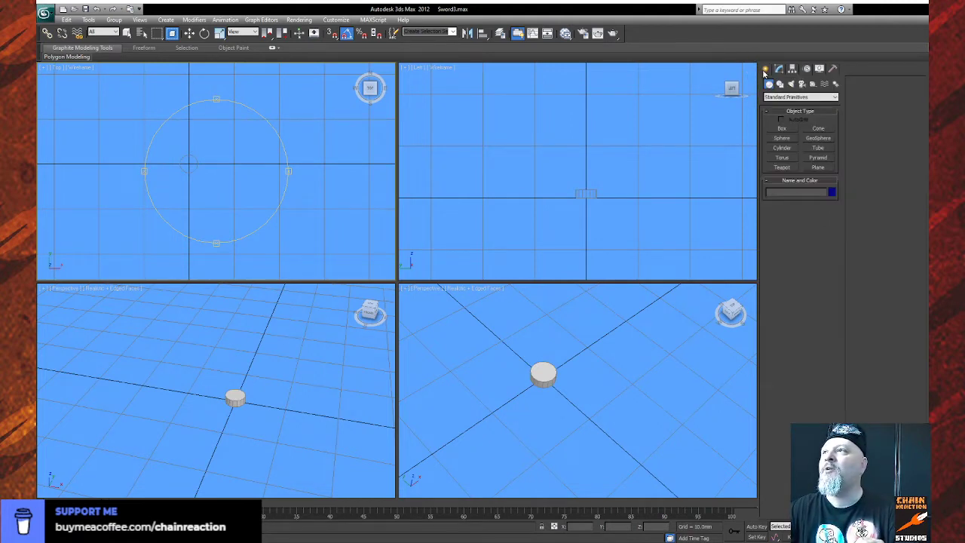
pyautogui.click(781, 128)
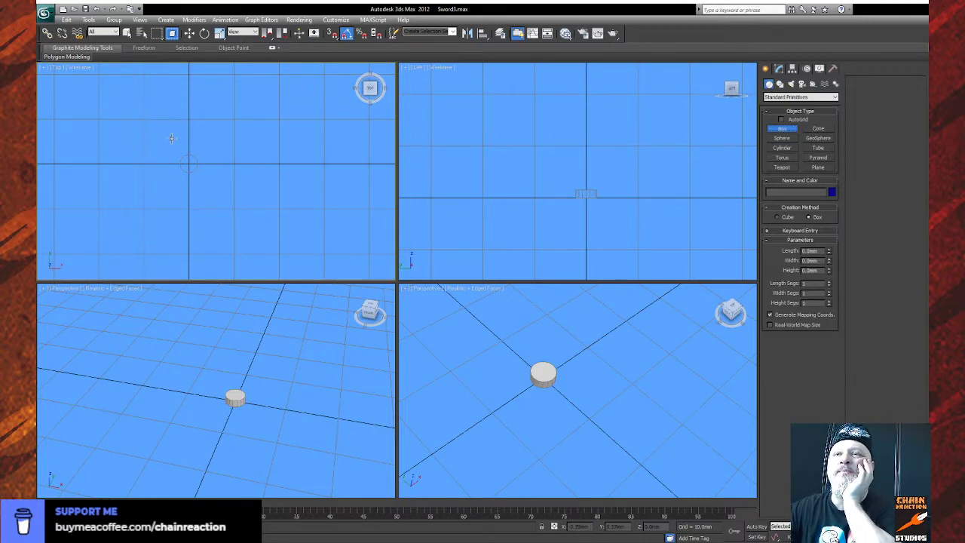
pyautogui.moveTo(170, 129); pyautogui.dragTo(192, 183)
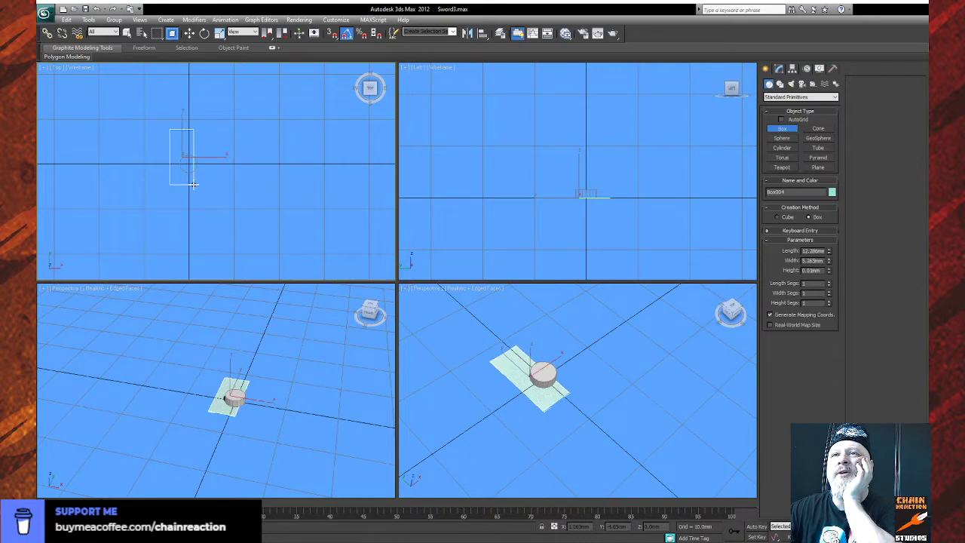
pyautogui.click(194, 171)
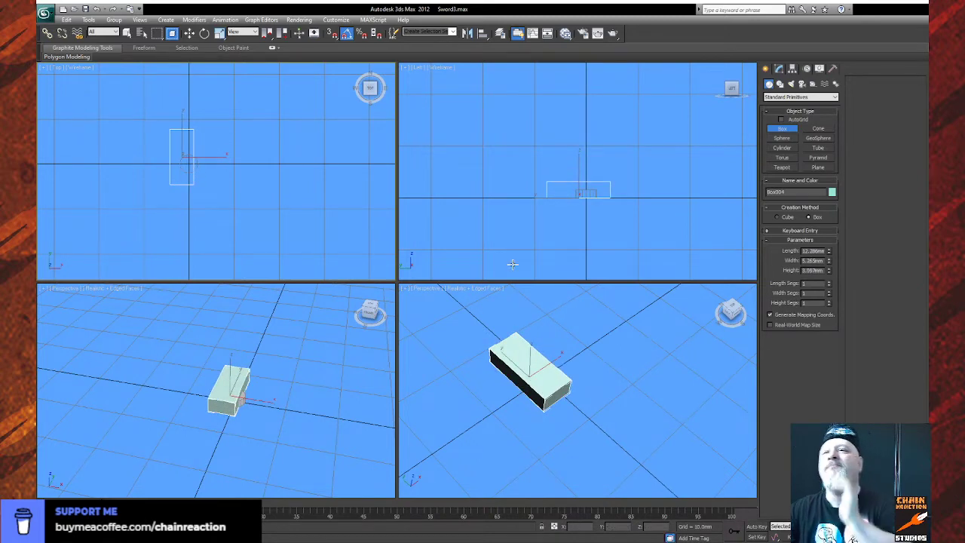
# Centre the box on the origin at X 0 mm and Y 0 mm, and change its object colour to dark blue.
pyautogui.click(190, 33)
pyautogui.scroll(2, 218, 178)
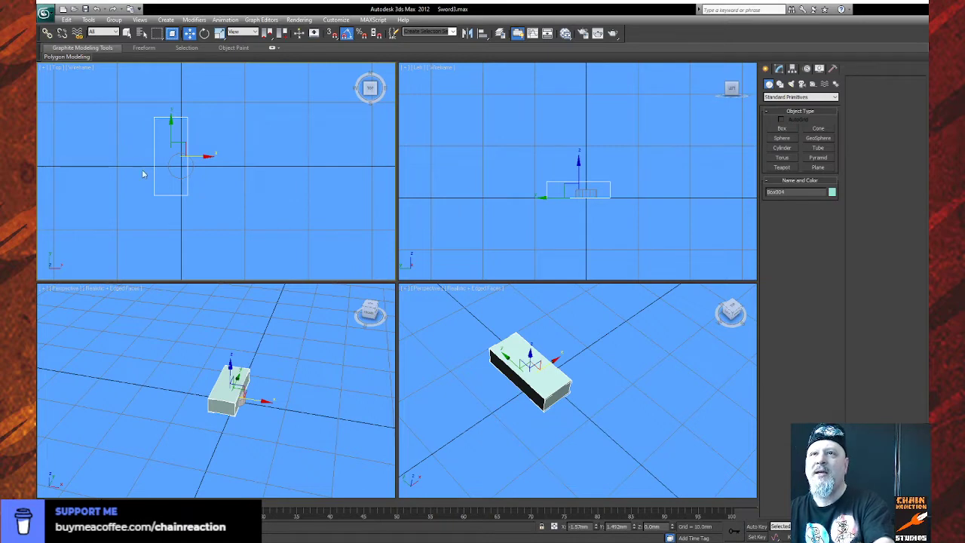
pyautogui.rightClick(596, 526)
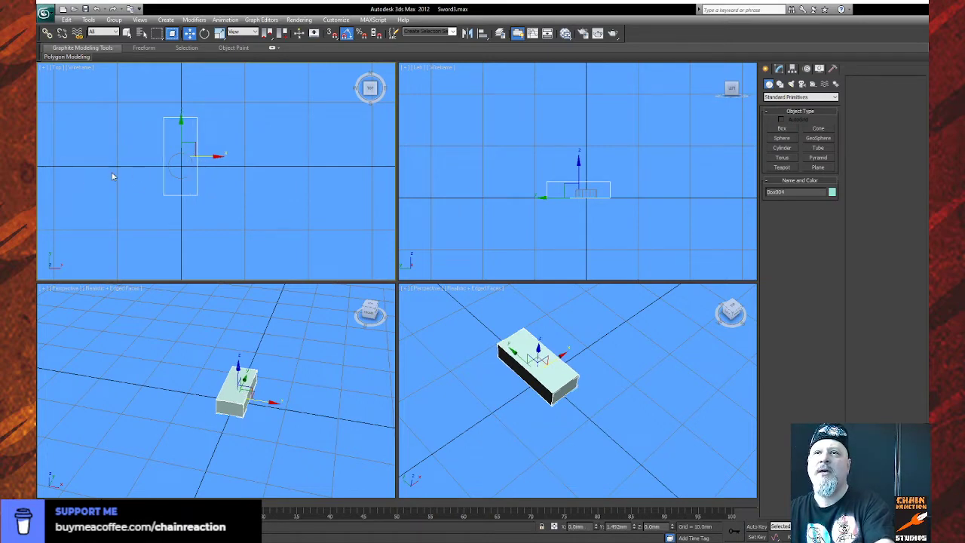
pyautogui.hotkey('ctrl', 'z')
pyautogui.moveTo(248, 165); pyautogui.dragTo(248, 162, button='middle')
pyautogui.moveTo(599, 233); pyautogui.dragTo(598, 186, button='middle')
pyautogui.scroll(2, 573, 224)
pyautogui.scroll(1, 580, 195)
pyautogui.moveTo(490, 225); pyautogui.dragTo(537, 225, button='middle')
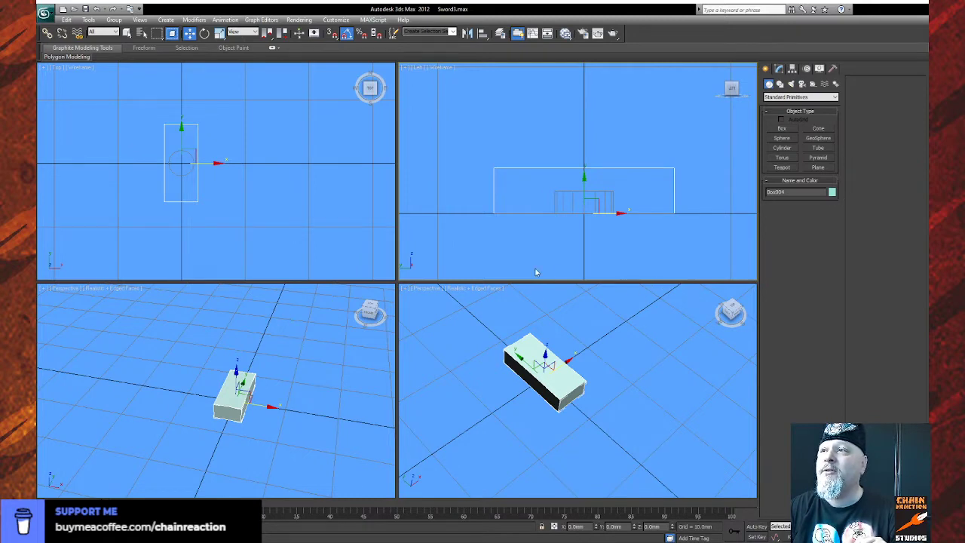
pyautogui.hotkey('ctrl', 'z')
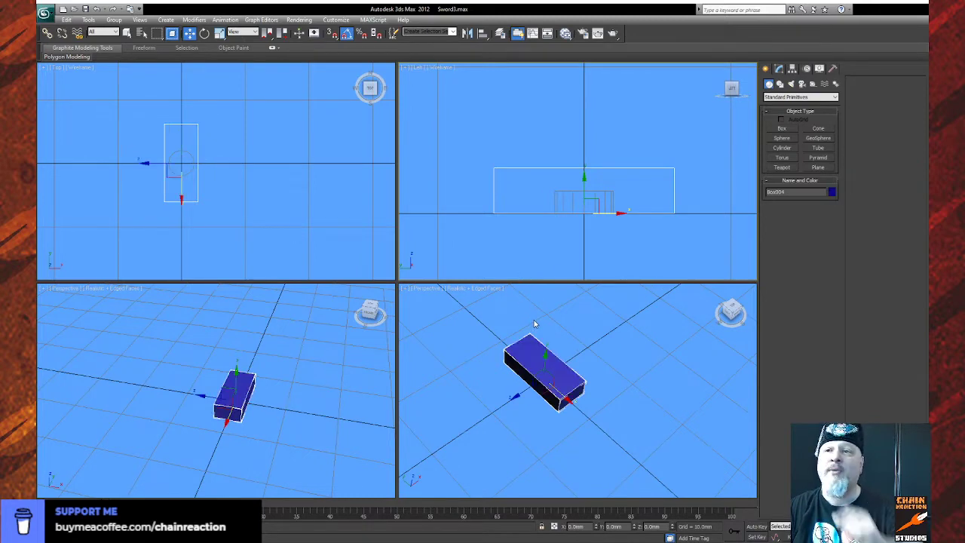
# Divide the box into 3 length segments and 2 width segments, and add an Edit Poly modifier to it.
pyautogui.scroll(2, 249, 230)
pyautogui.moveTo(243, 234); pyautogui.dragTo(257, 226, button='middle')
pyautogui.click(778, 68)
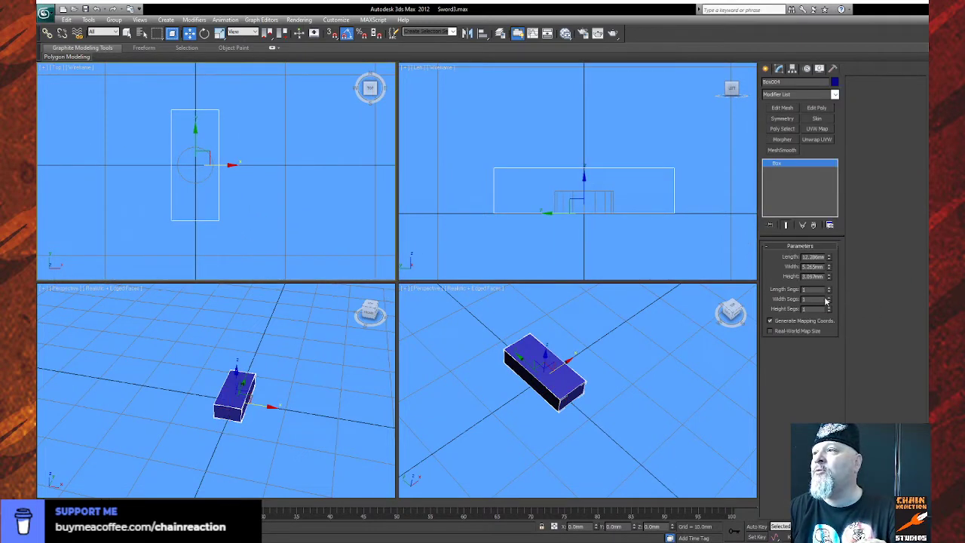
pyautogui.click(829, 290)
pyautogui.click(829, 298)
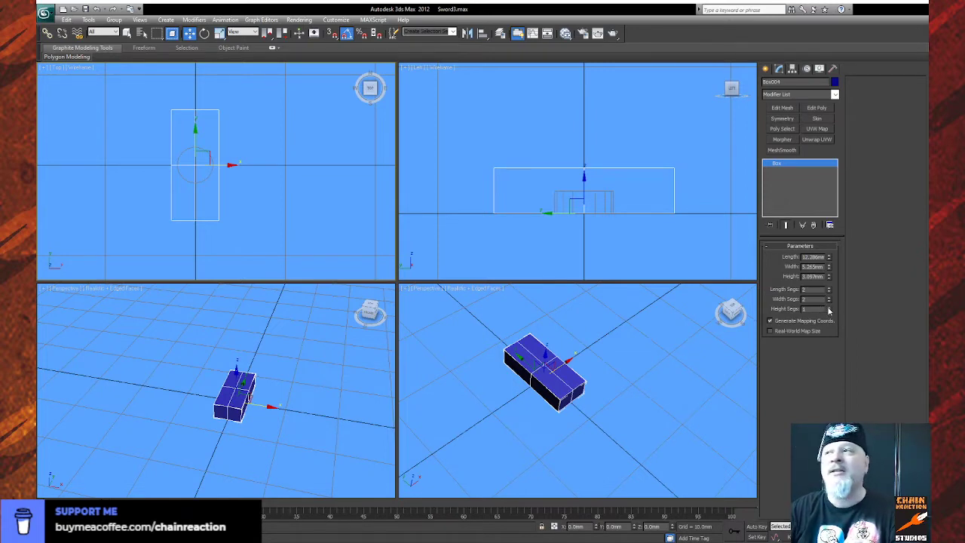
pyautogui.click(829, 298)
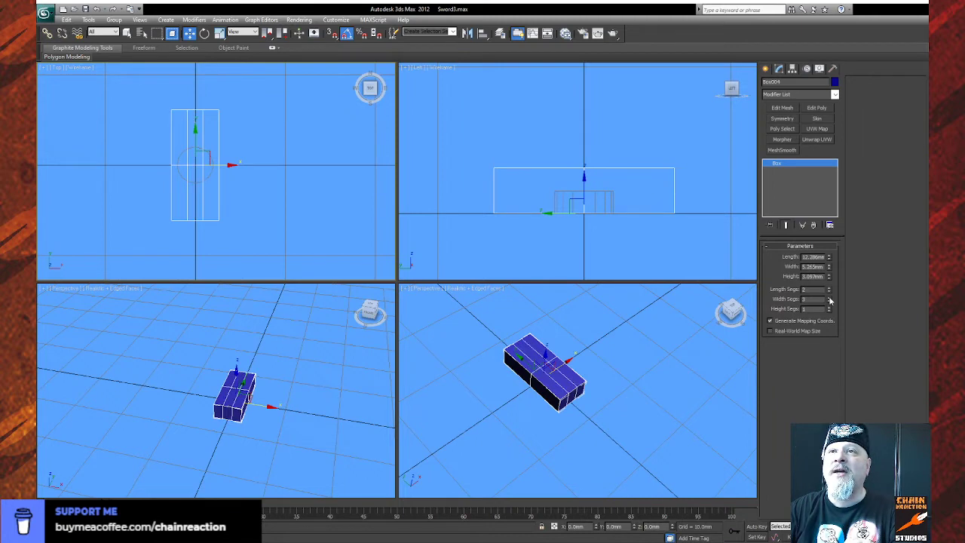
pyautogui.click(829, 301)
pyautogui.click(829, 288)
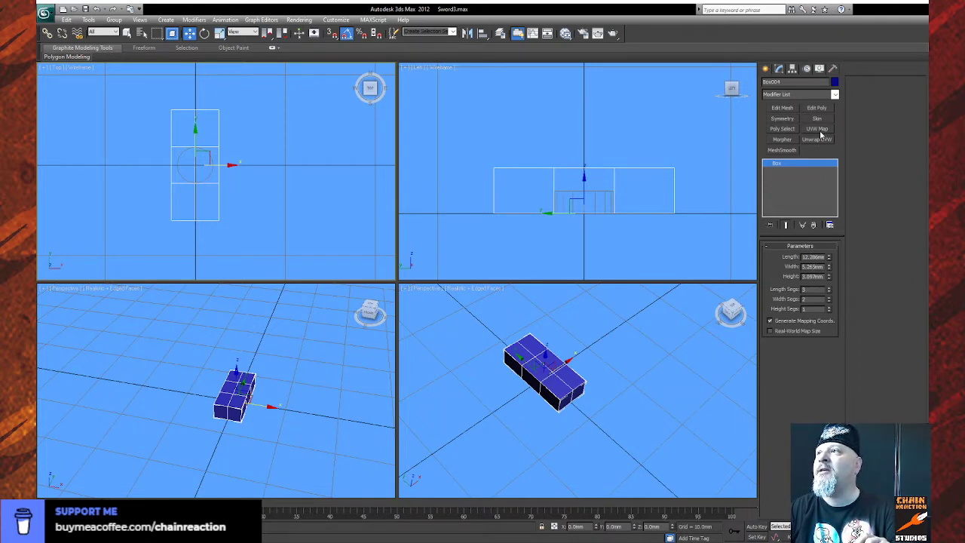
pyautogui.click(819, 108)
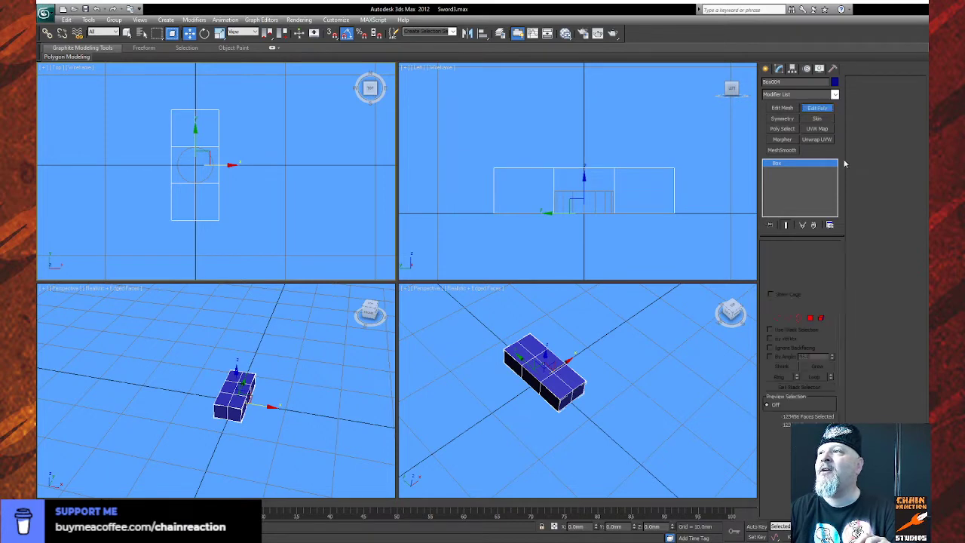
# Pull the middle vertices at one end of the box outward to about Y -8.9 mm to form a point.
pyautogui.click(776, 318)
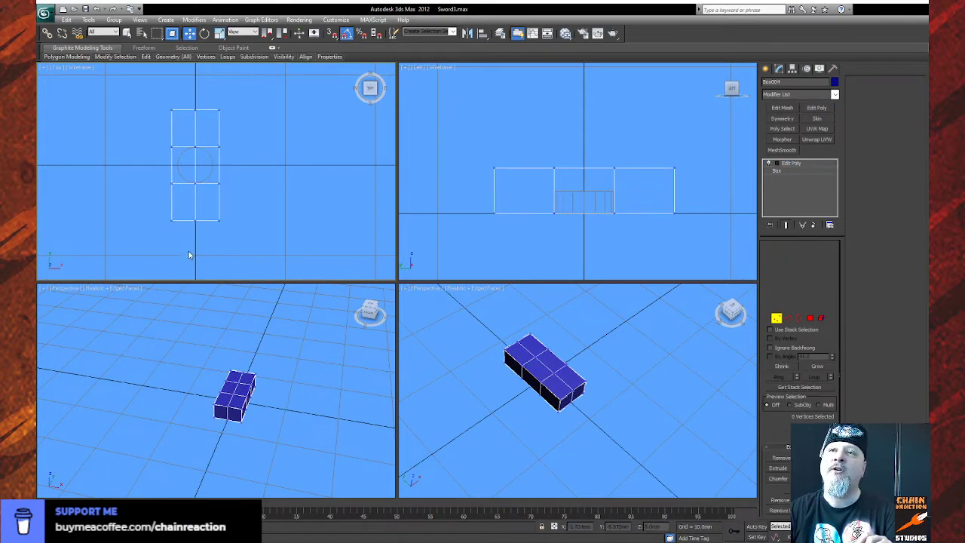
pyautogui.moveTo(181, 228)
pyautogui.mouseDown()
pyautogui.moveTo(204, 215)
pyautogui.moveTo(195, 203)
pyautogui.moveTo(195, 219)
pyautogui.mouseUp()
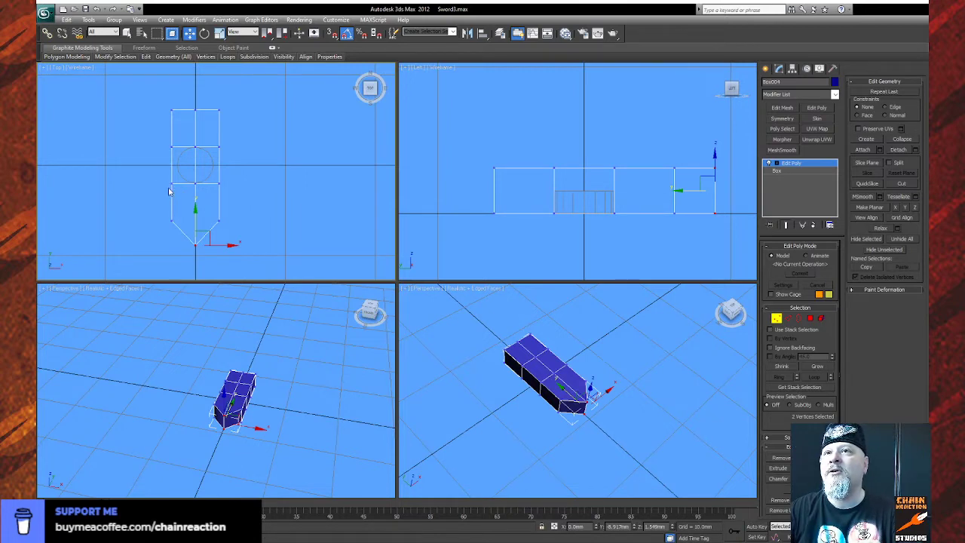
# Shift the two inner vertex rows toward the blunt end and narrow the row nearer the origin into a neck.
pyautogui.moveTo(164, 149); pyautogui.dragTo(194, 125)
pyautogui.moveTo(169, 201); pyautogui.dragTo(195, 113)
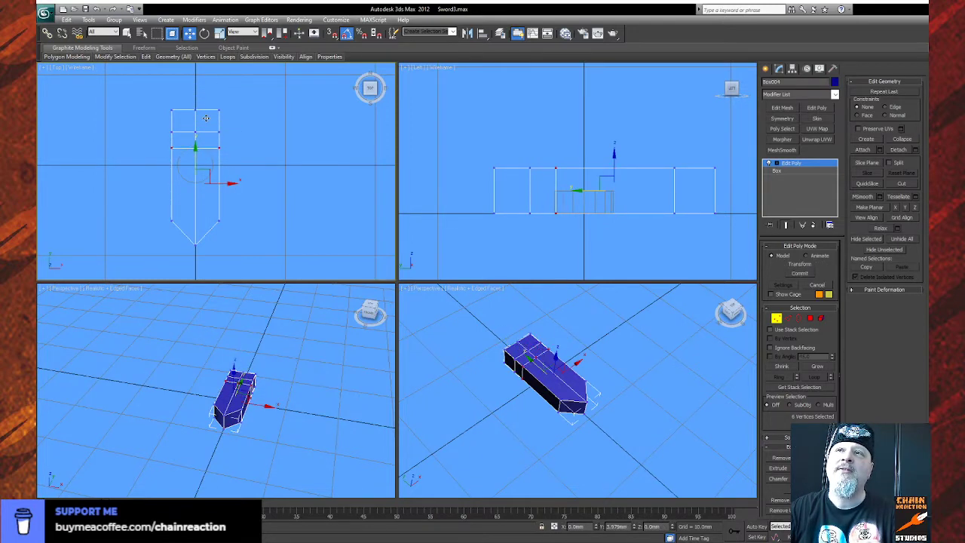
pyautogui.click(219, 33)
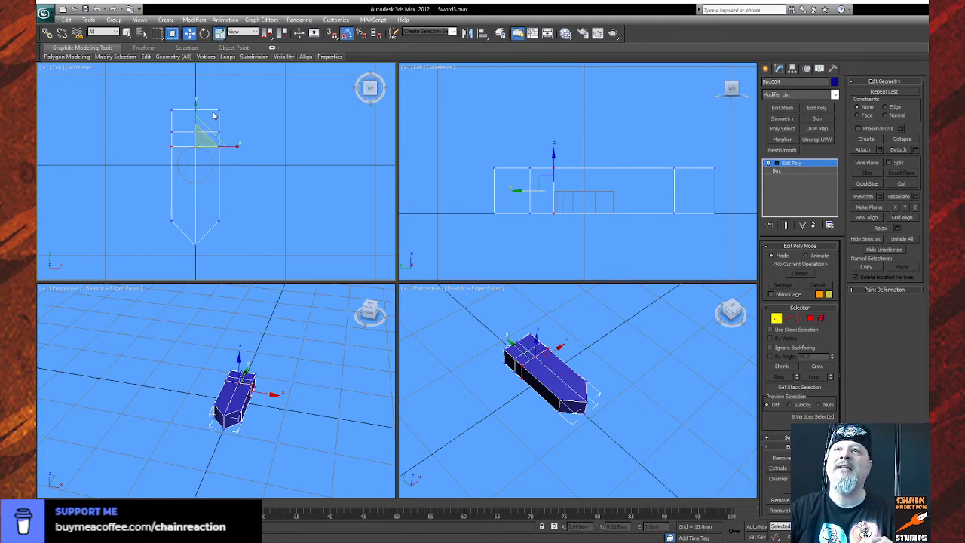
pyautogui.moveTo(233, 147); pyautogui.dragTo(203, 143)
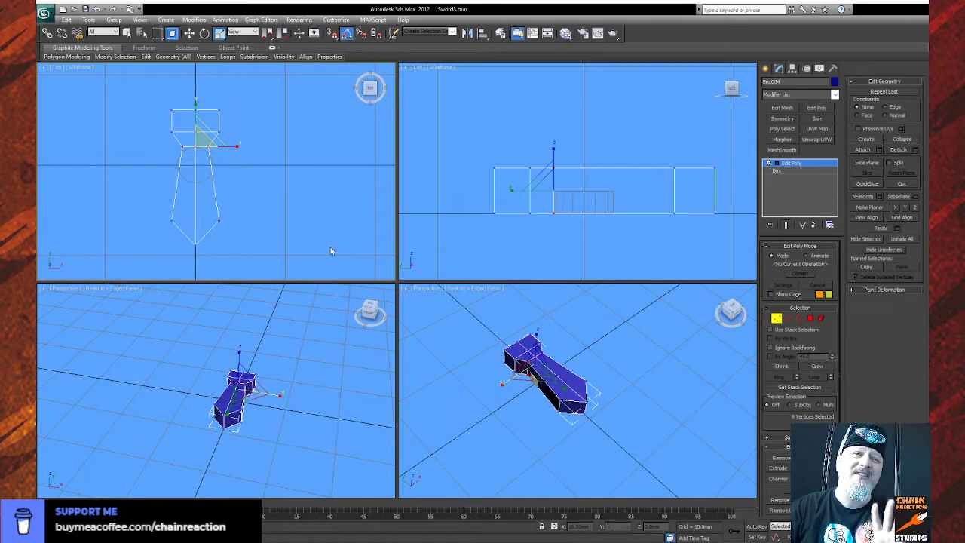
# Shorten the blunt head by moving its end vertices to about Y 5.3 mm, and shift the whole head closer to the neck.
pyautogui.moveTo(148, 89); pyautogui.dragTo(255, 118)
pyautogui.click(189, 33)
pyautogui.moveTo(195, 78); pyautogui.dragTo(196, 87)
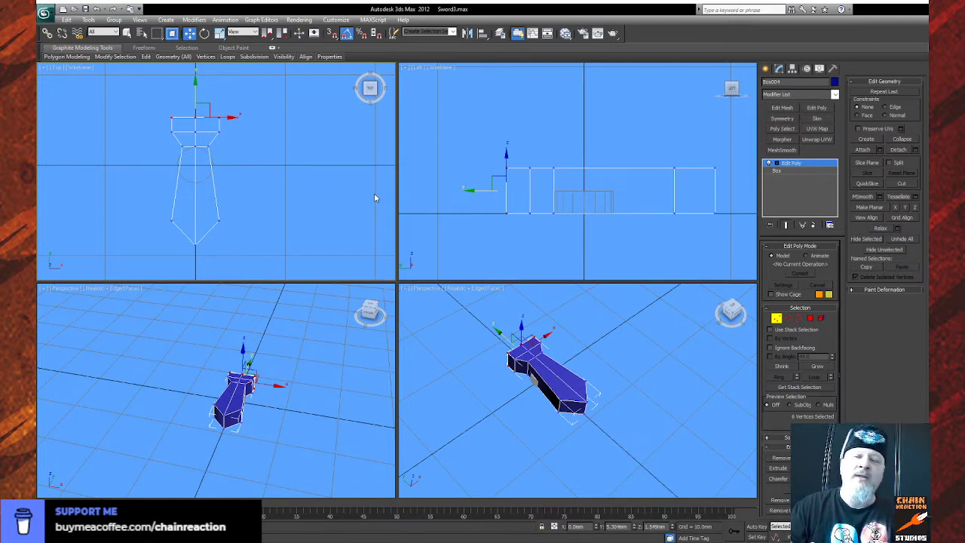
pyautogui.moveTo(492, 156); pyautogui.dragTo(448, 161, button='middle')
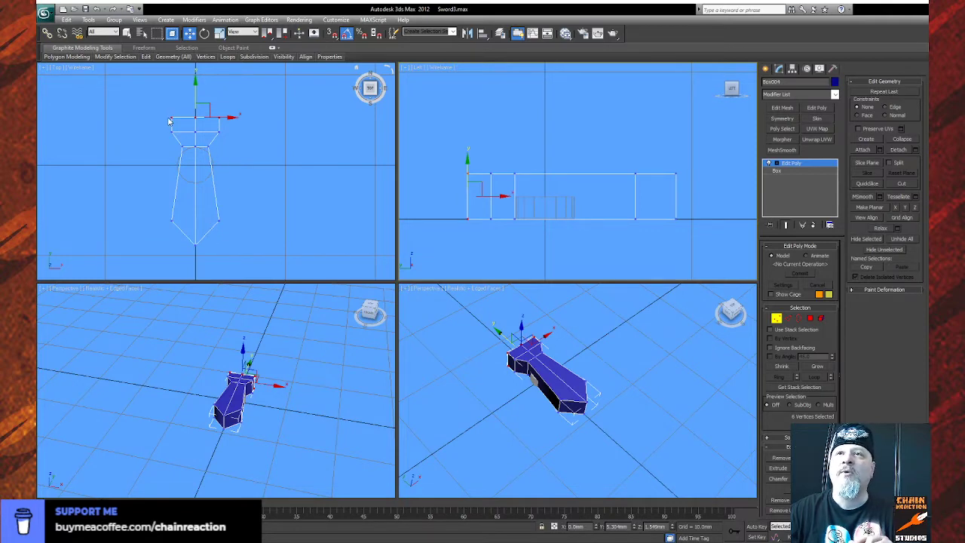
pyautogui.moveTo(157, 100); pyautogui.dragTo(240, 136)
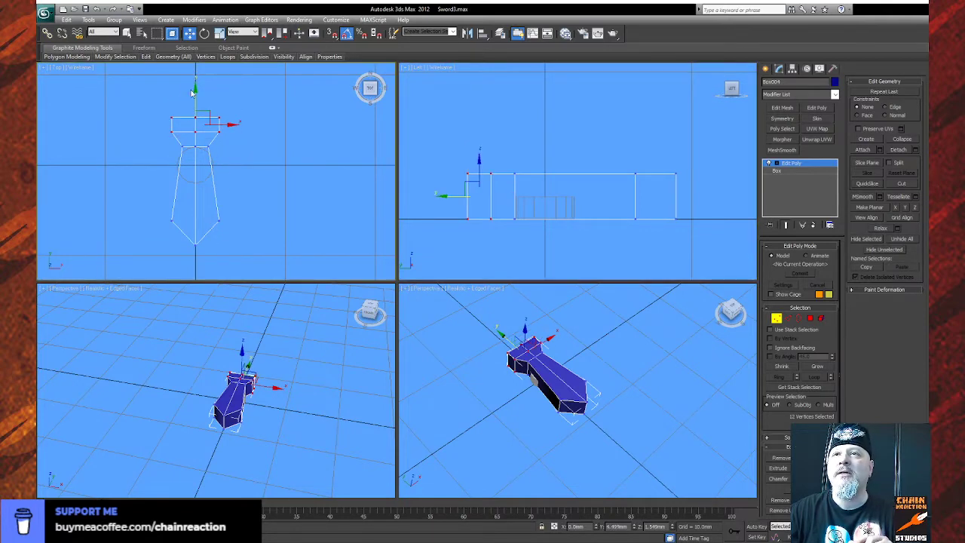
pyautogui.moveTo(193, 89); pyautogui.dragTo(194, 102)
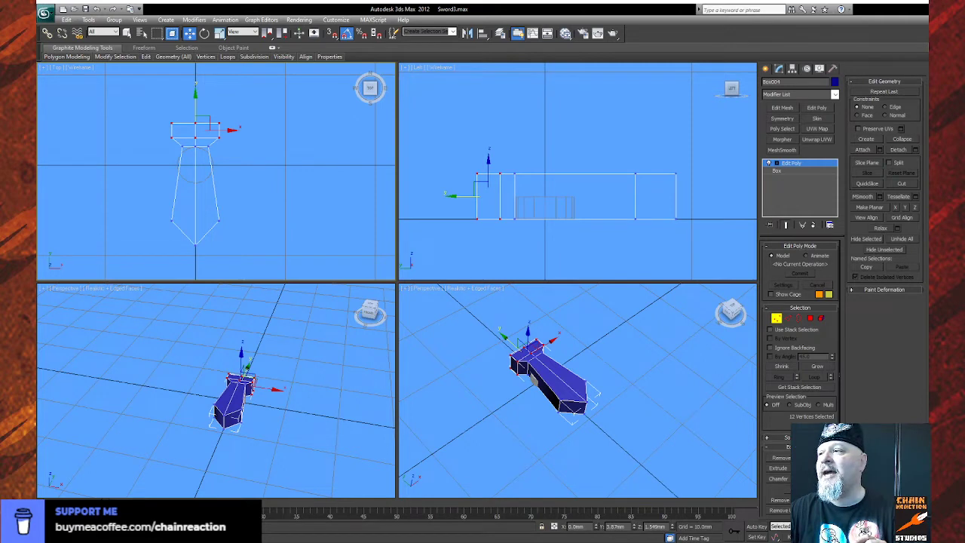
# Select the six polygons of the tapered body between the neck and the pointed end.
pyautogui.hotkey('ctrl', 'r')
pyautogui.moveTo(560, 419); pyautogui.dragTo(559, 442)
pyautogui.rightClick(219, 173)
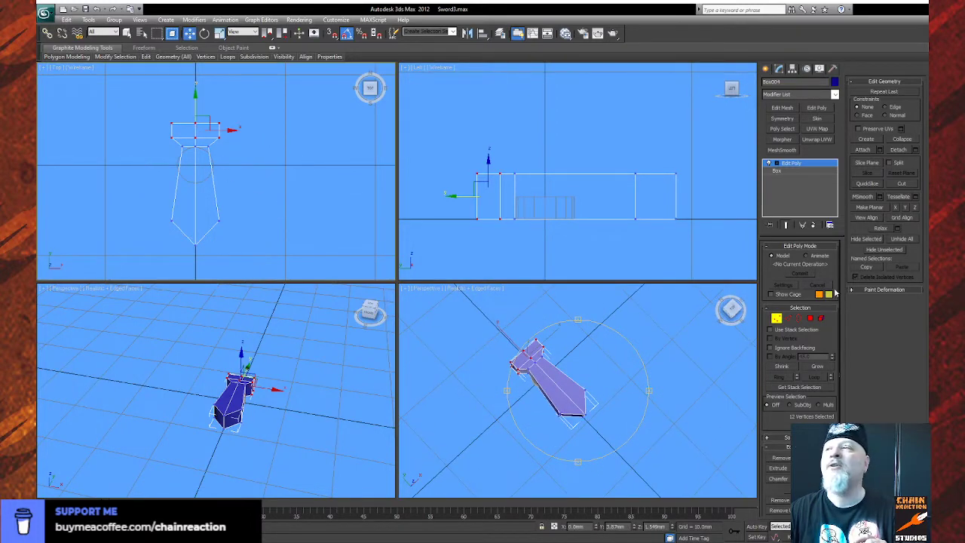
pyautogui.click(809, 319)
pyautogui.moveTo(148, 162); pyautogui.dragTo(247, 202)
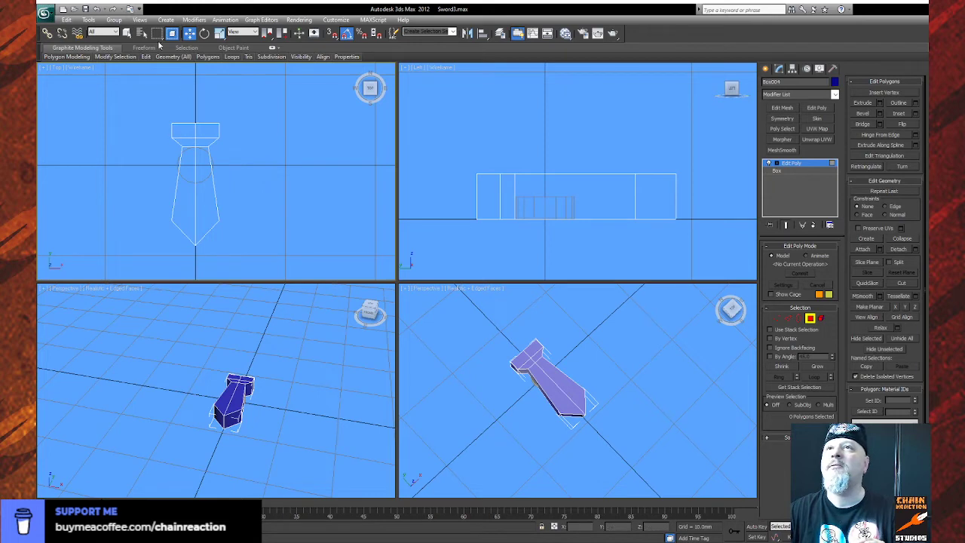
pyautogui.moveTo(144, 160); pyautogui.dragTo(263, 196)
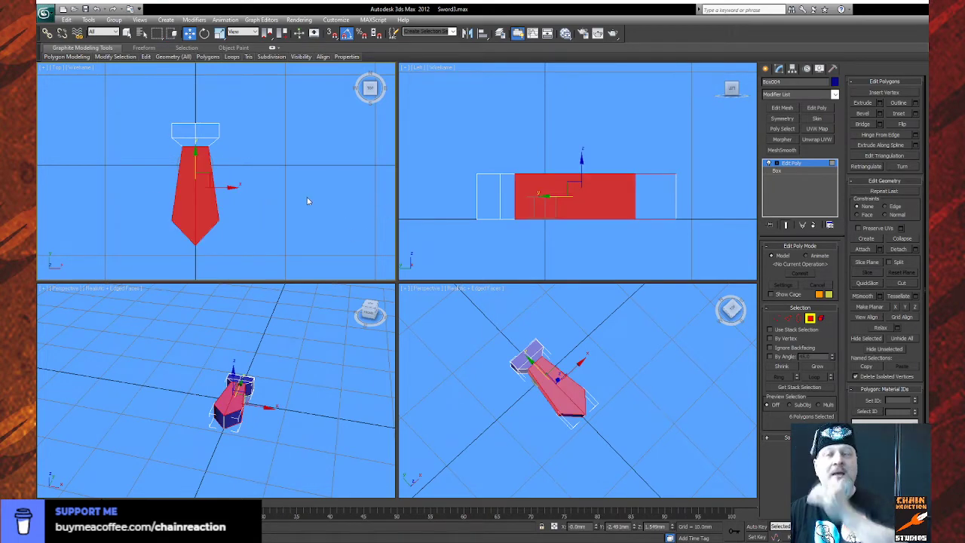
pyautogui.scroll(4, 245, 194)
pyautogui.moveTo(258, 201); pyautogui.dragTo(271, 200, button='middle')
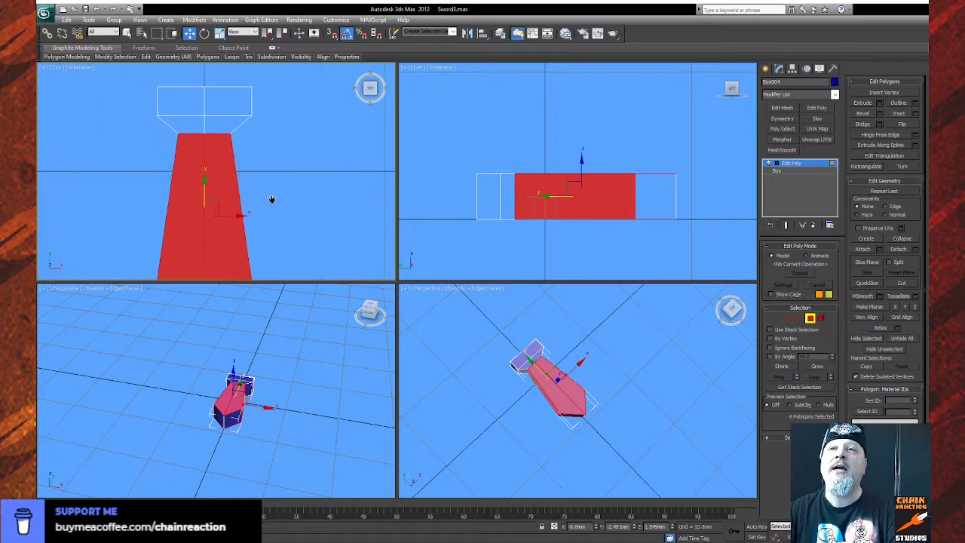
pyautogui.scroll(-2, 272, 200)
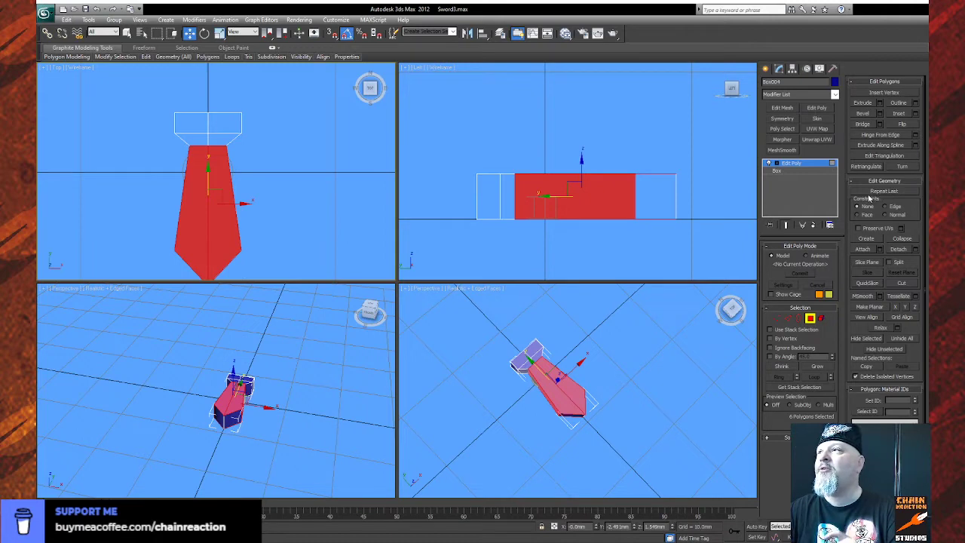
# Slice the selected polygons crosswise at about Y 1.3 mm using a slice plane rotated 90 degrees upright.
pyautogui.click(875, 263)
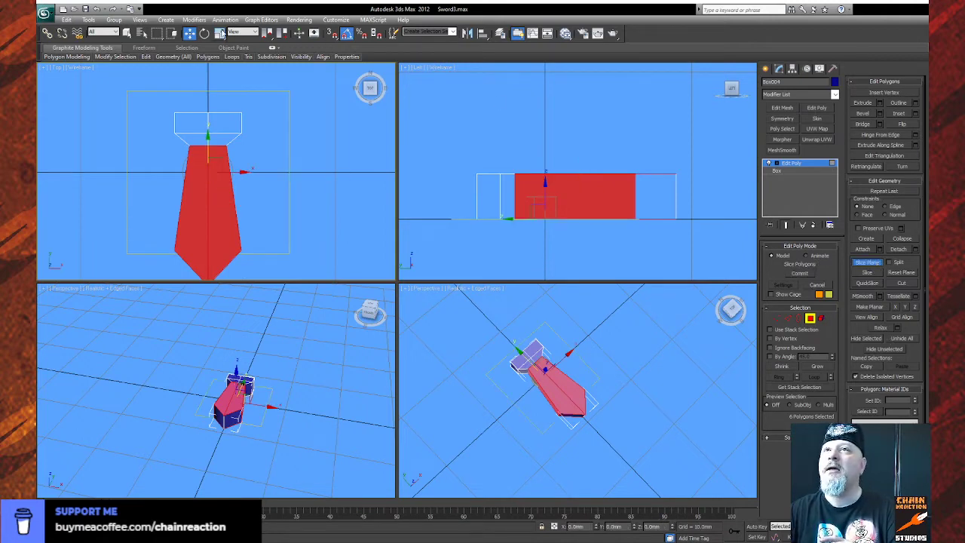
pyautogui.click(205, 33)
pyautogui.moveTo(227, 420)
pyautogui.mouseDown(button='middle')
pyautogui.moveTo(202, 424)
pyautogui.moveTo(210, 411)
pyautogui.mouseUp(button='middle')
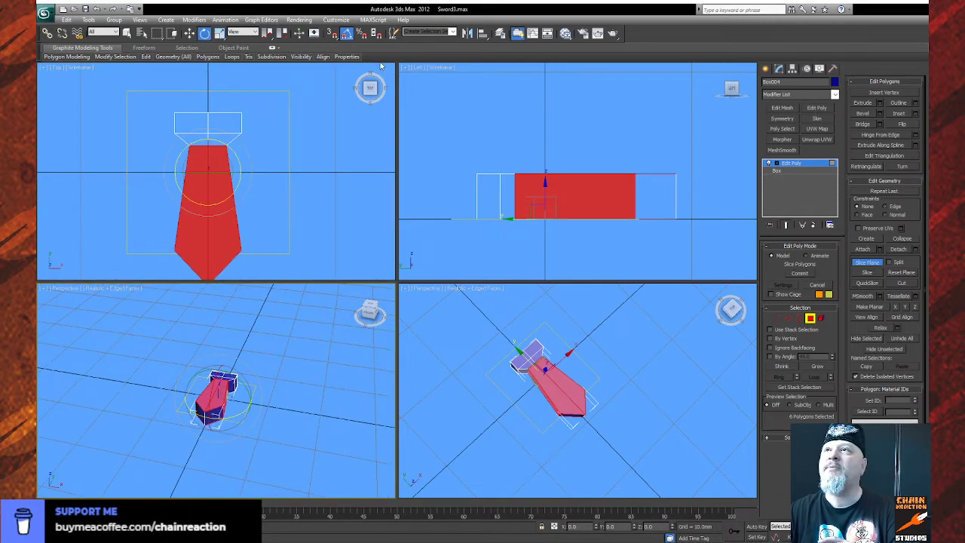
pyautogui.moveTo(533, 226); pyautogui.dragTo(505, 216, button='middle')
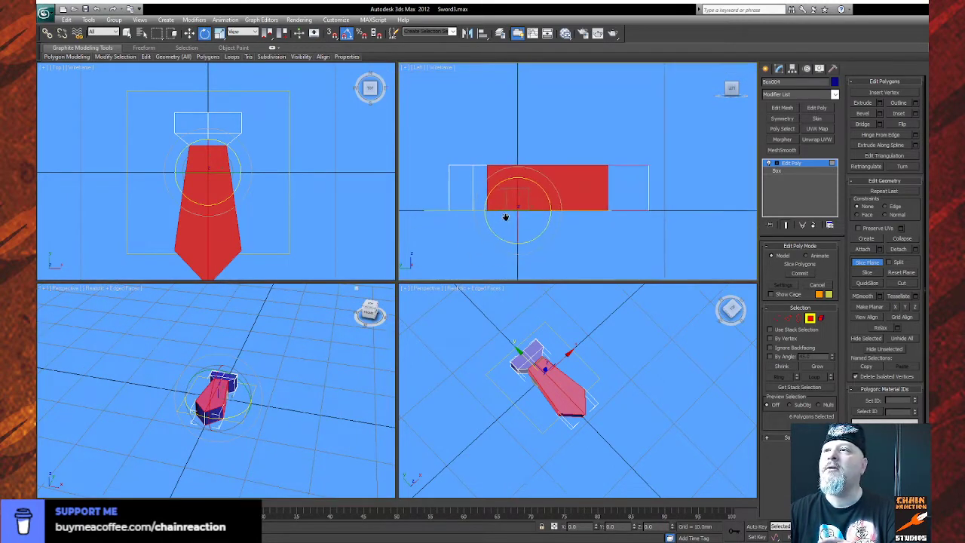
pyautogui.moveTo(547, 202); pyautogui.dragTo(523, 252)
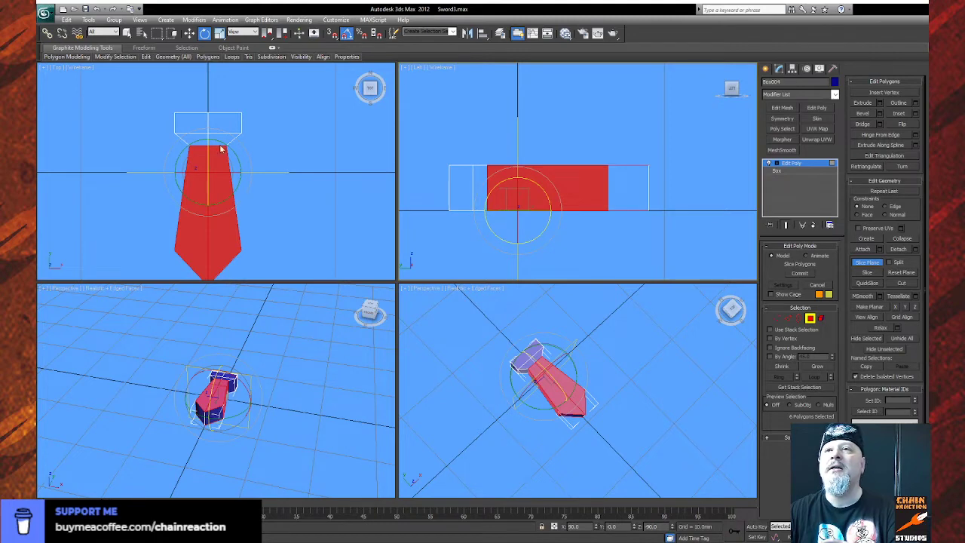
pyautogui.click(190, 33)
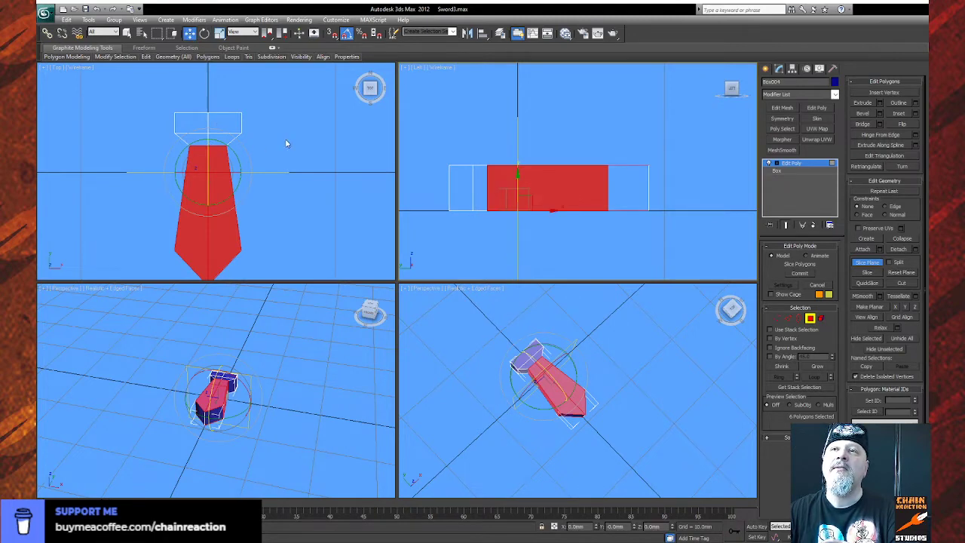
pyautogui.moveTo(286, 145); pyautogui.dragTo(263, 133, button='middle')
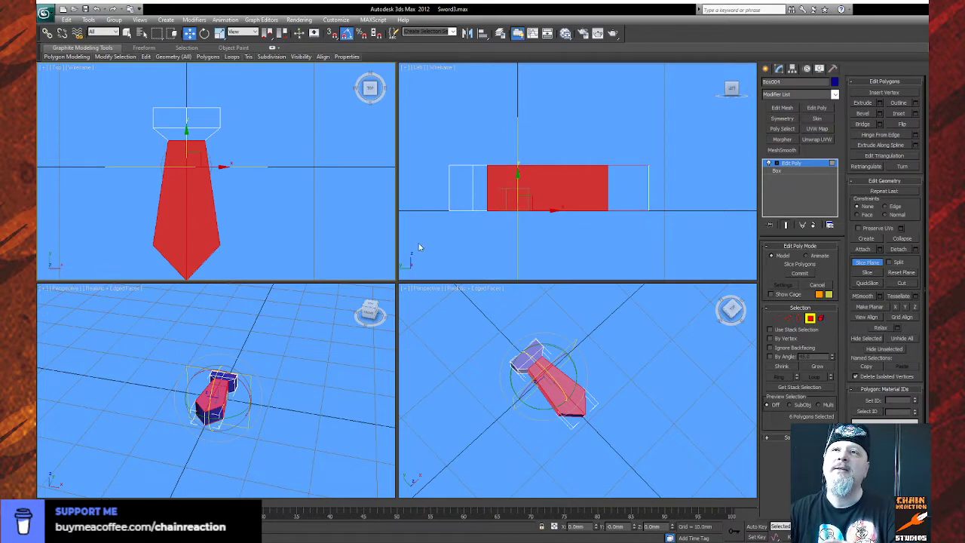
pyautogui.moveTo(186, 144); pyautogui.dragTo(188, 125)
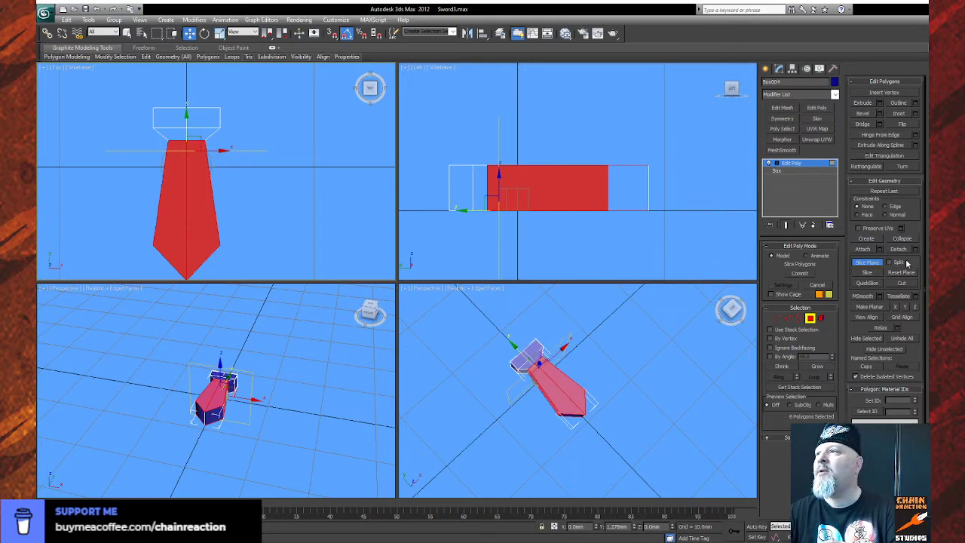
pyautogui.click(868, 273)
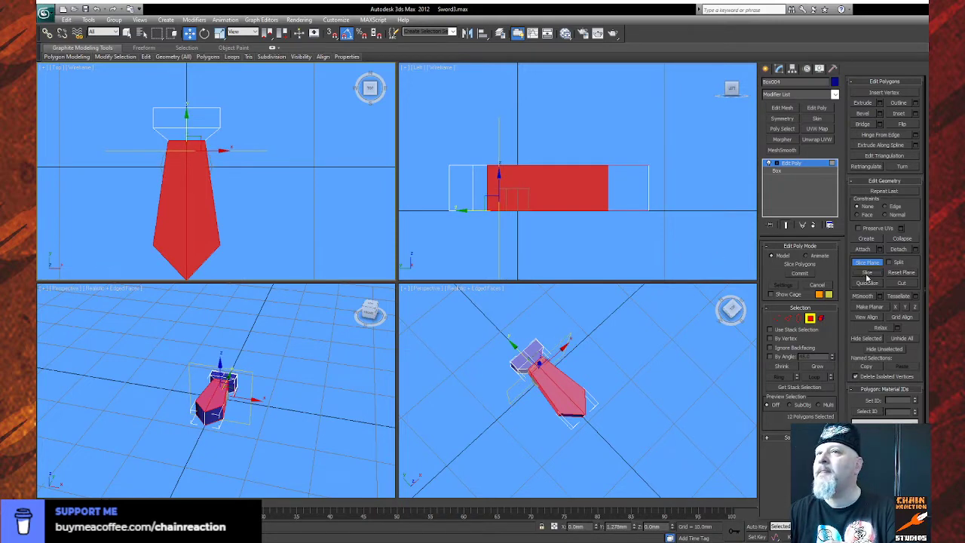
# Make a second crosswise slice through the body at about Y 0 mm and finish using the slice plane.
pyautogui.moveTo(186, 117); pyautogui.dragTo(186, 134)
pyautogui.click(870, 273)
pyautogui.click(869, 262)
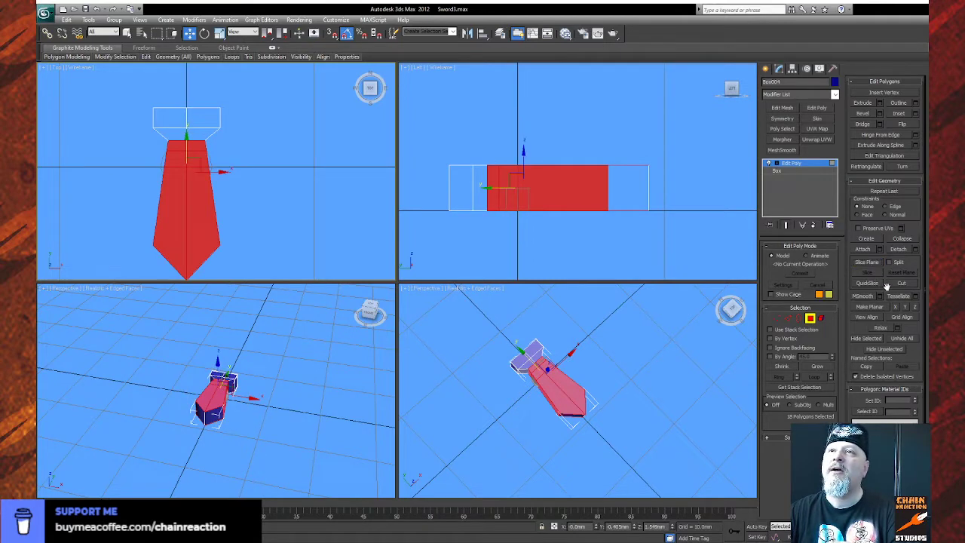
# Move the vertex row of the first slice slightly away from the neck, toward the origin.
pyautogui.click(776, 318)
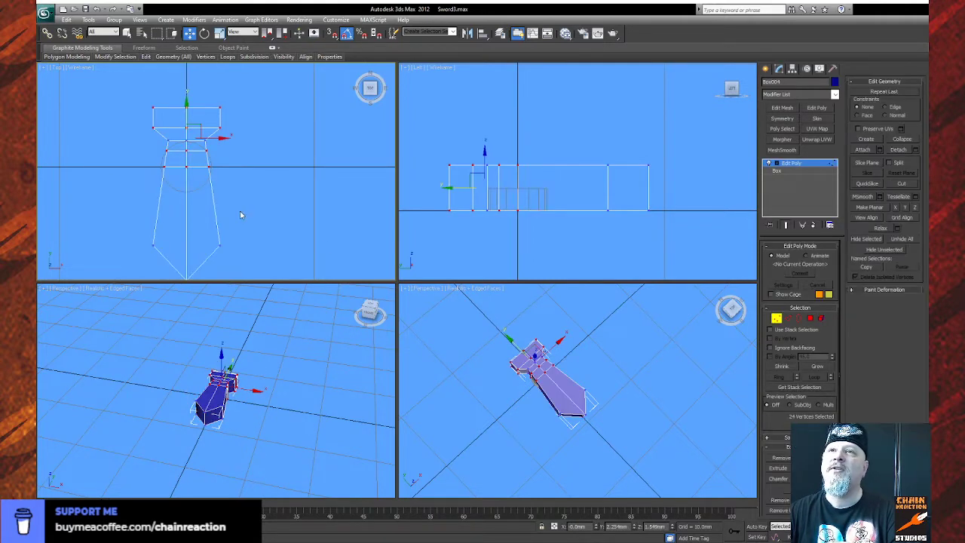
pyautogui.scroll(2, 218, 196)
pyautogui.moveTo(218, 195); pyautogui.dragTo(271, 193, button='middle')
pyautogui.scroll(-2, 198, 174)
pyautogui.moveTo(198, 174); pyautogui.dragTo(197, 165, button='middle')
pyautogui.moveTo(164, 135); pyautogui.dragTo(274, 151)
pyautogui.moveTo(209, 105); pyautogui.dragTo(212, 121)
# Widen the vertex row that crosses the origin so it spans the reference cylinder.
pyautogui.moveTo(253, 155); pyautogui.dragTo(257, 157)
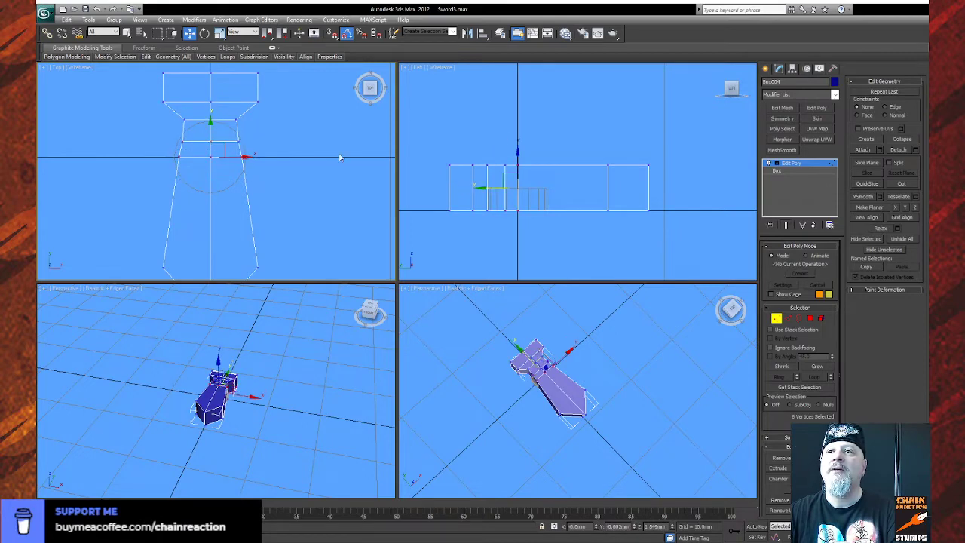
pyautogui.click(219, 33)
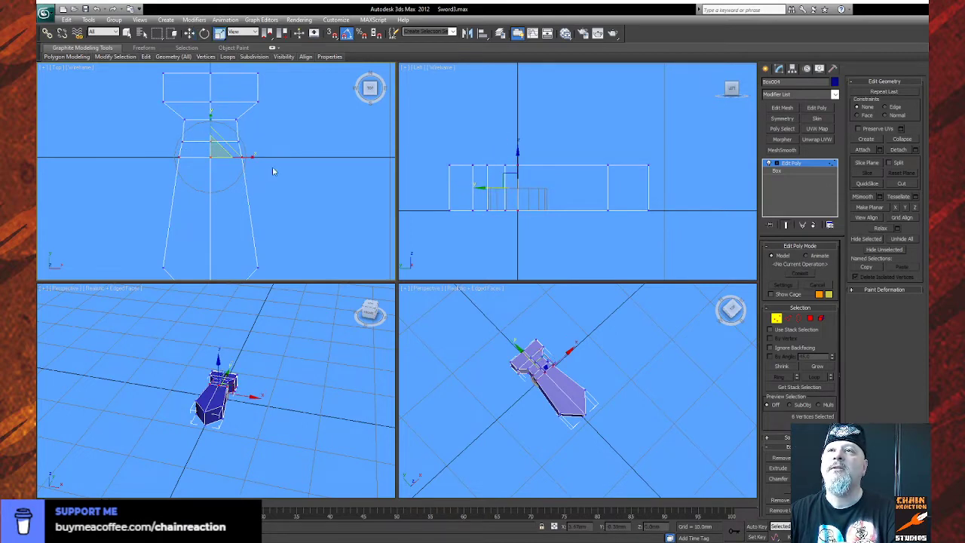
pyautogui.moveTo(255, 156); pyautogui.dragTo(258, 154)
# Narrow the neck row and the first slice row together, and move the first slice row closer to the neck.
pyautogui.moveTo(167, 117); pyautogui.dragTo(246, 131)
pyautogui.scroll(3, 296, 170)
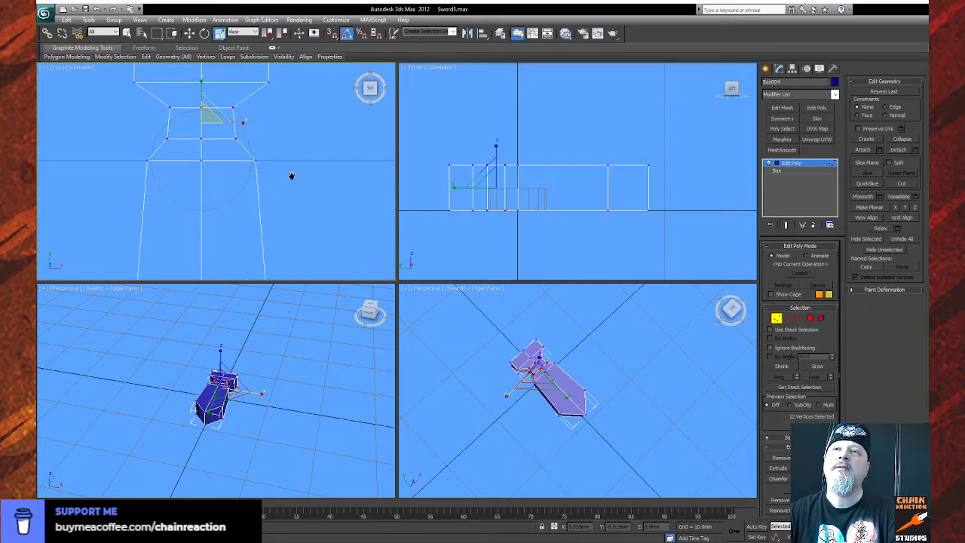
pyautogui.click(157, 140)
pyautogui.moveTo(157, 140); pyautogui.dragTo(261, 156)
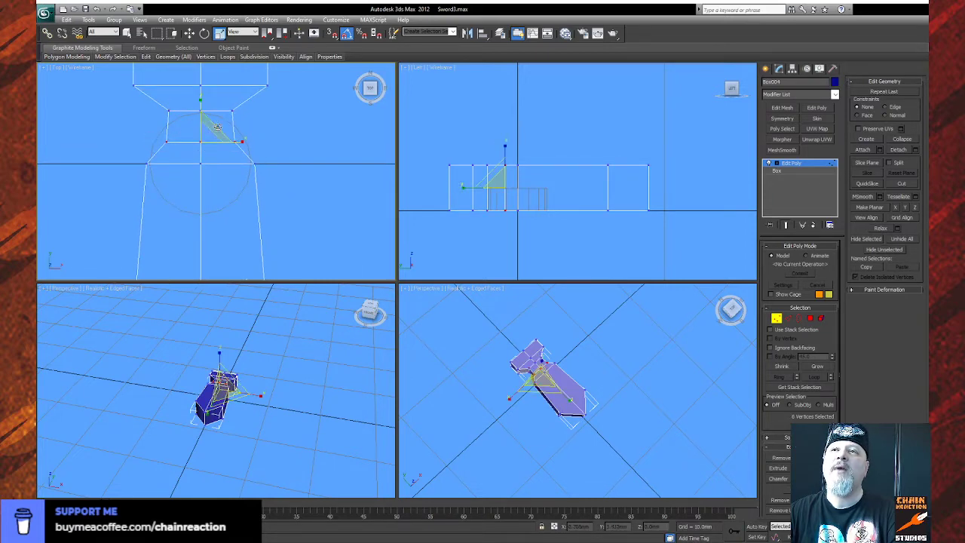
pyautogui.click(189, 32)
pyautogui.moveTo(196, 122); pyautogui.dragTo(202, 108)
# Narrow the vertex row at the origin to about the cylinder's width and move it toward the neck to about Y 0.64 mm.
pyautogui.scroll(-5, 211, 174)
pyautogui.scroll(3, 213, 172)
pyautogui.moveTo(141, 144); pyautogui.dragTo(279, 161)
pyautogui.click(219, 32)
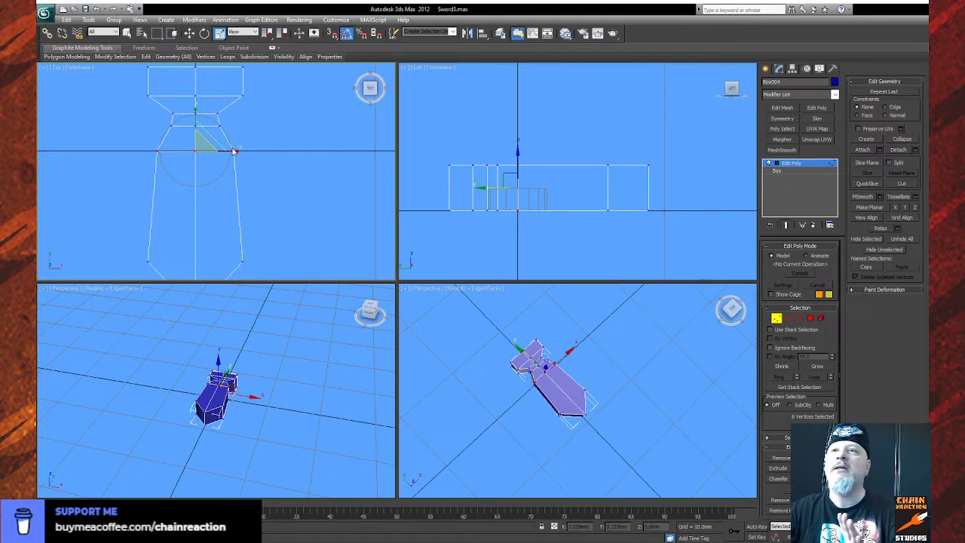
pyautogui.moveTo(235, 150); pyautogui.dragTo(230, 149)
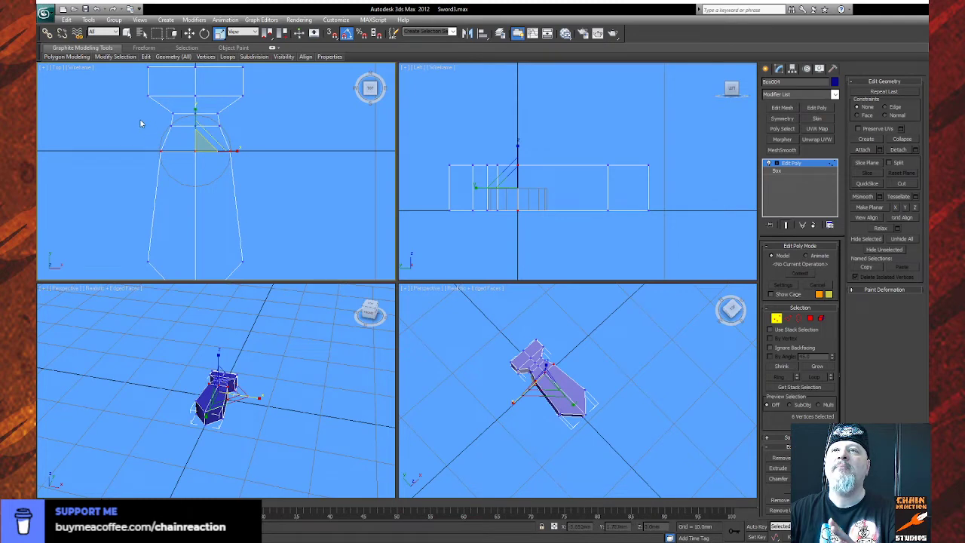
pyautogui.moveTo(143, 127); pyautogui.dragTo(148, 133, button='middle')
pyautogui.click(190, 33)
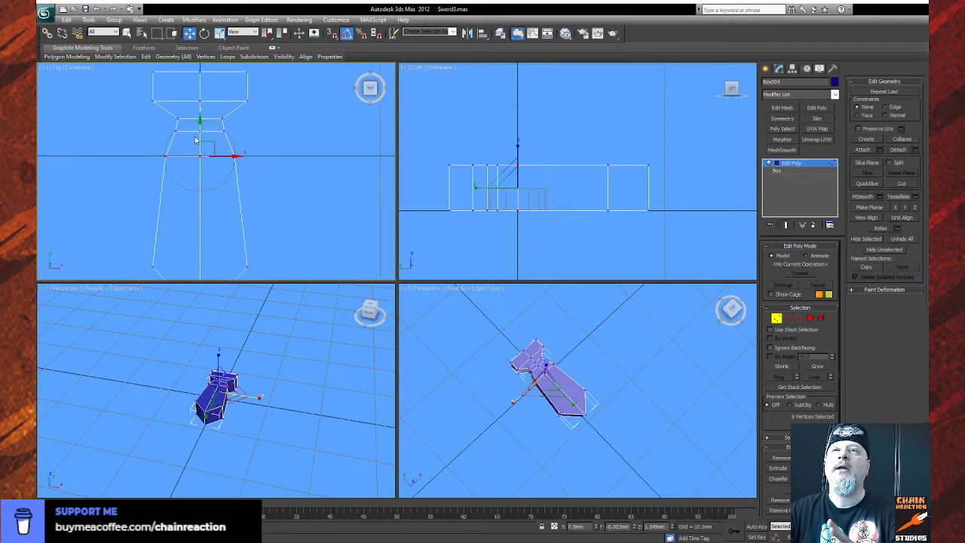
pyautogui.moveTo(198, 134); pyautogui.dragTo(199, 121)
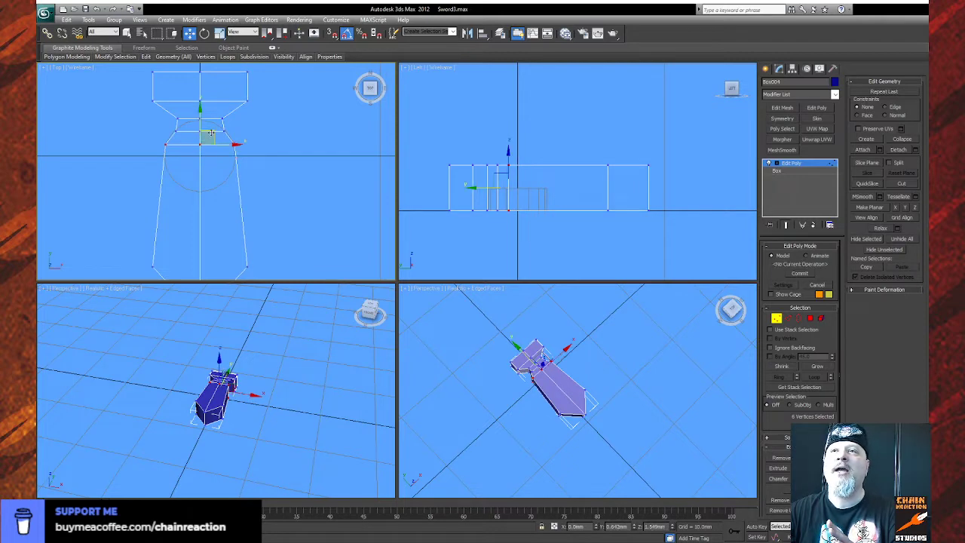
# Move the neck vertex row closer to the head and rescale its width.
pyautogui.scroll(4, 207, 139)
pyautogui.moveTo(205, 127); pyautogui.dragTo(216, 227, button='middle')
pyautogui.scroll(-2, 216, 227)
pyautogui.moveTo(146, 181); pyautogui.dragTo(264, 163)
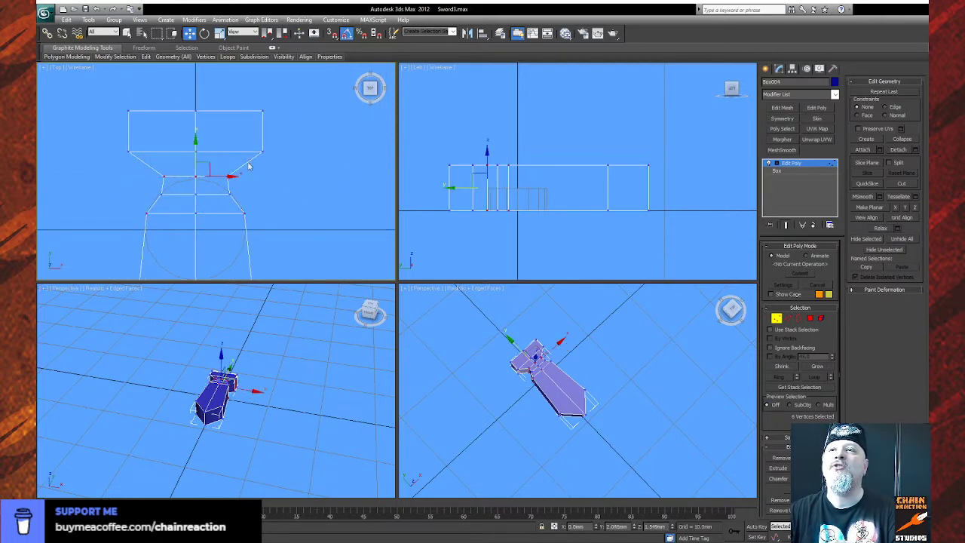
pyautogui.moveTo(198, 145); pyautogui.dragTo(196, 135)
pyautogui.click(220, 33)
pyautogui.moveTo(206, 164); pyautogui.dragTo(204, 161, button='middle')
pyautogui.moveTo(233, 171); pyautogui.dragTo(224, 173)
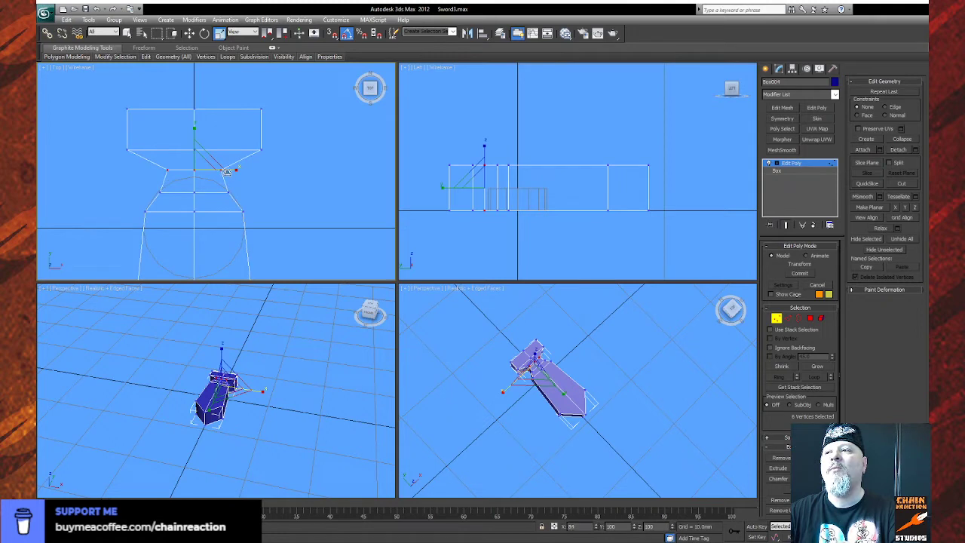
pyautogui.scroll(-2, 222, 162)
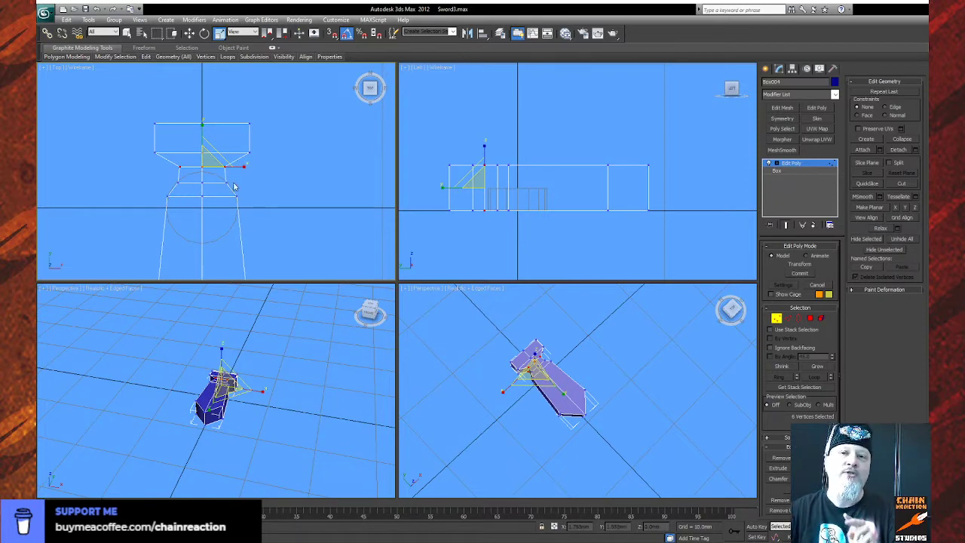
# Move the vertex row just below the neck back down to the Y origin line.
pyautogui.scroll(-2, 215, 162)
pyautogui.scroll(-2, 215, 162)
pyautogui.moveTo(190, 186); pyautogui.dragTo(253, 171)
pyautogui.click(190, 34)
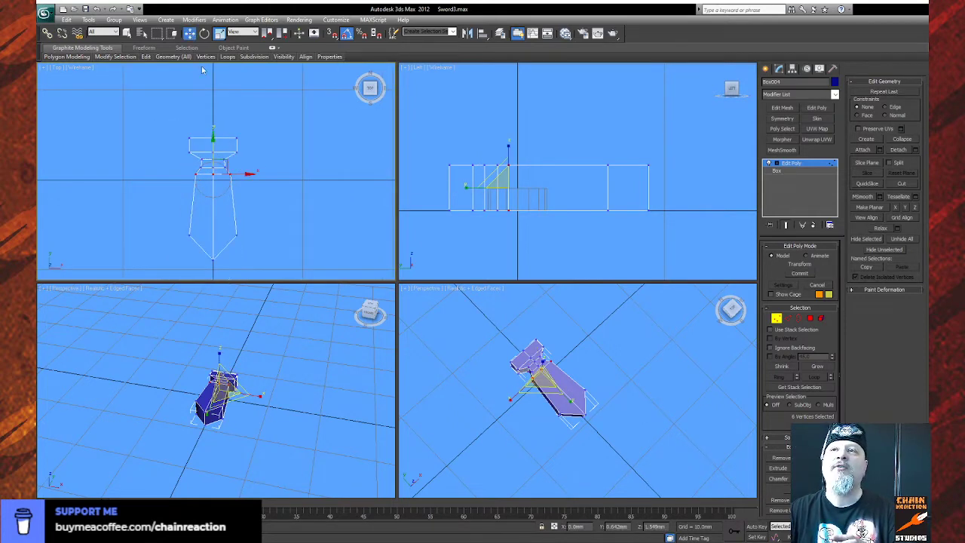
pyautogui.moveTo(213, 147); pyautogui.dragTo(204, 153)
# Rescale the width of the wide vertex row just above the pointed tip slightly.
pyautogui.moveTo(174, 227); pyautogui.dragTo(275, 243)
pyautogui.press('r')
pyautogui.moveTo(248, 235); pyautogui.dragTo(250, 228)
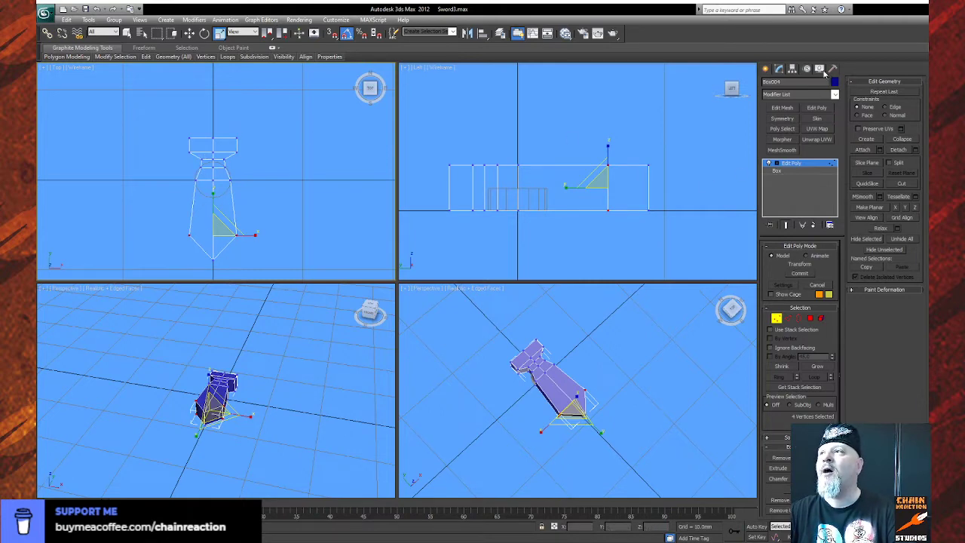
# Unfreeze the reference cylinder, move it toward the tip to about Y -4.64 mm and freeze it again.
pyautogui.click(820, 68)
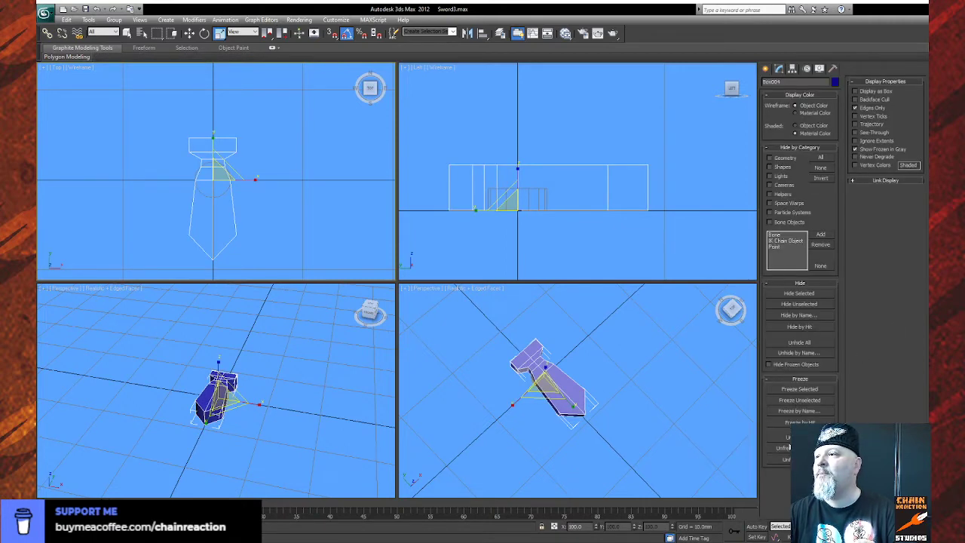
pyautogui.click(190, 33)
pyautogui.click(219, 196)
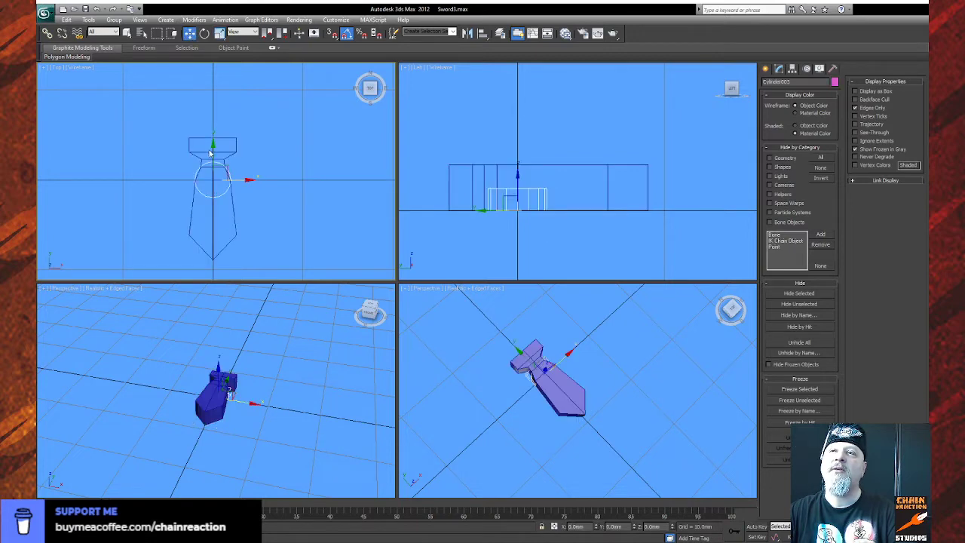
pyautogui.moveTo(212, 147); pyautogui.dragTo(207, 189)
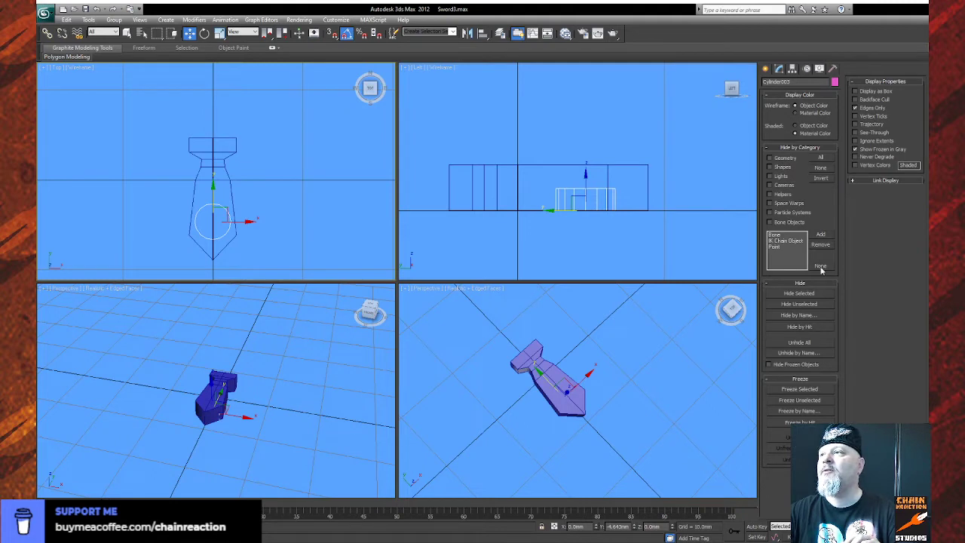
pyautogui.click(805, 389)
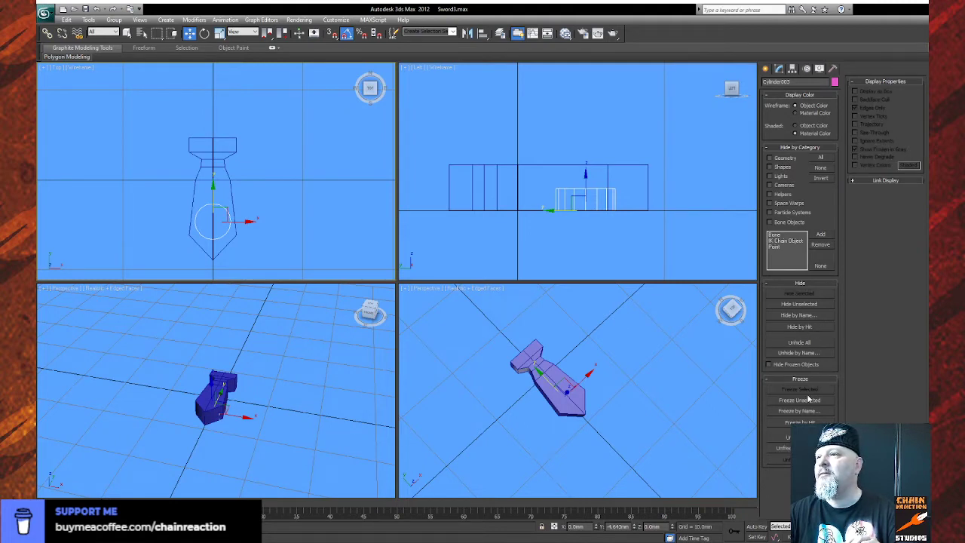
# Slice the entire box element with a horizontal slice plane at mid-height, about Z 1.53 mm.
pyautogui.click(484, 166)
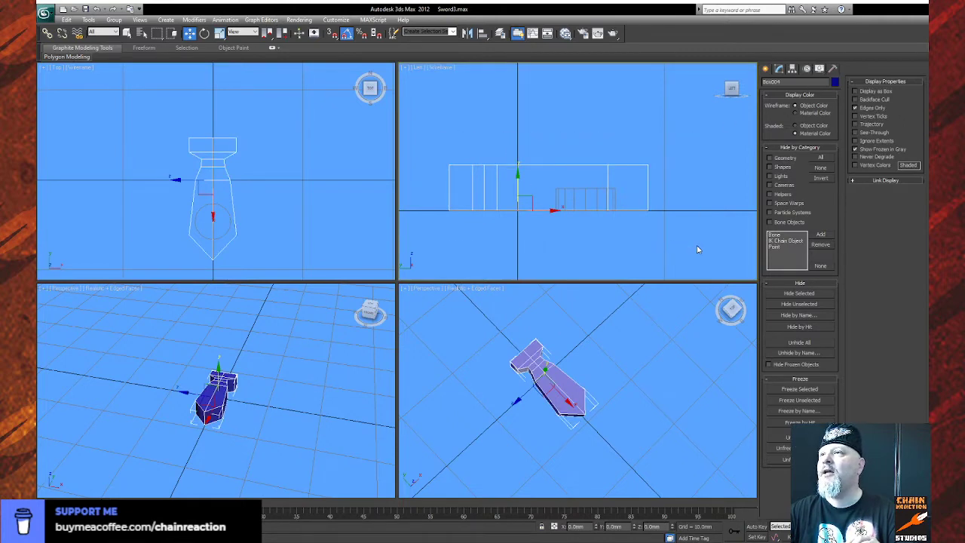
pyautogui.click(779, 68)
pyautogui.click(817, 107)
pyautogui.click(821, 317)
pyautogui.click(580, 163)
pyautogui.hotkey('ctrl', 'a')
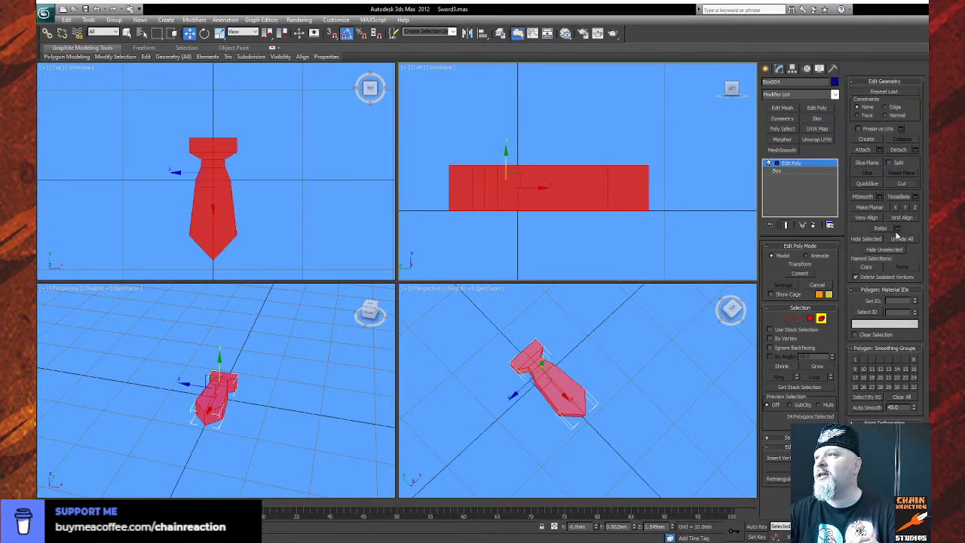
pyautogui.click(869, 163)
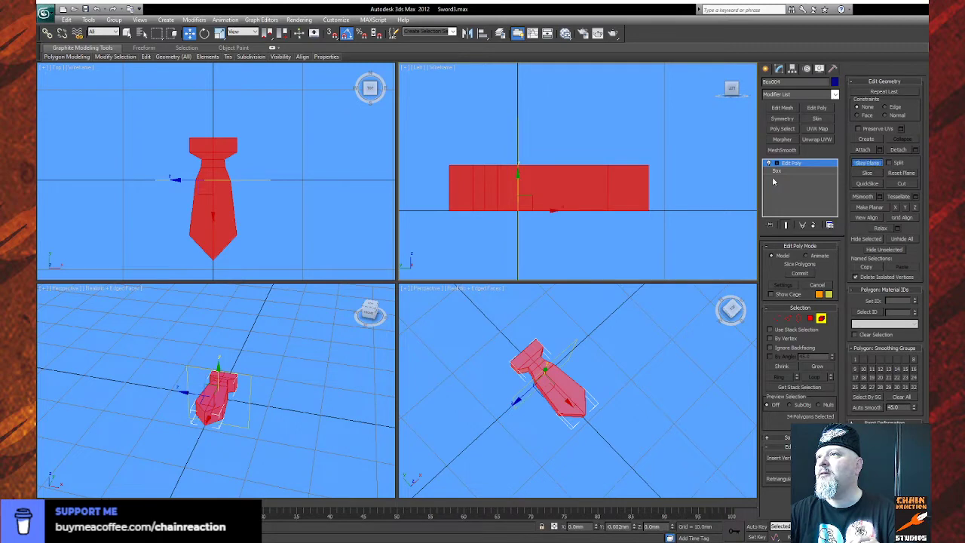
pyautogui.click(204, 34)
pyautogui.moveTo(509, 177); pyautogui.dragTo(469, 190)
pyautogui.click(189, 33)
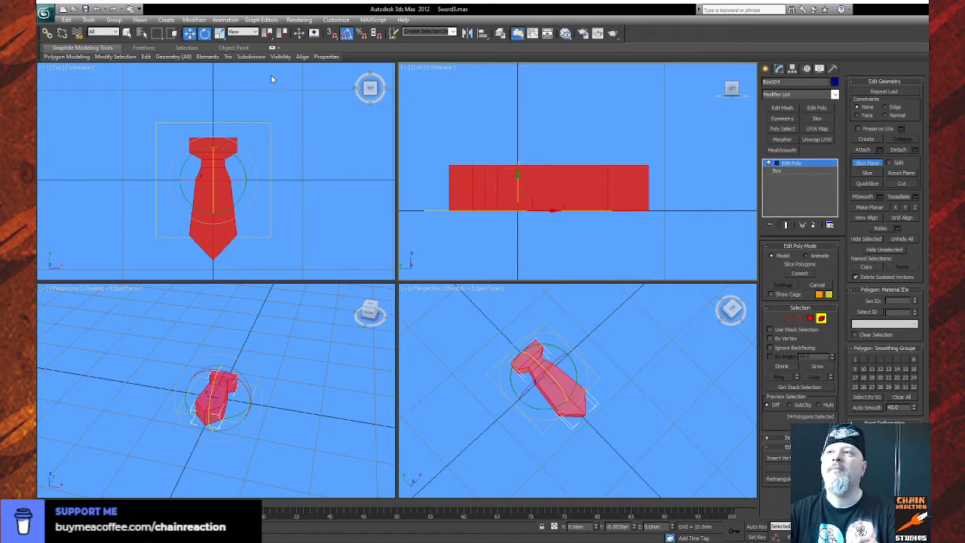
pyautogui.moveTo(518, 178); pyautogui.dragTo(518, 165)
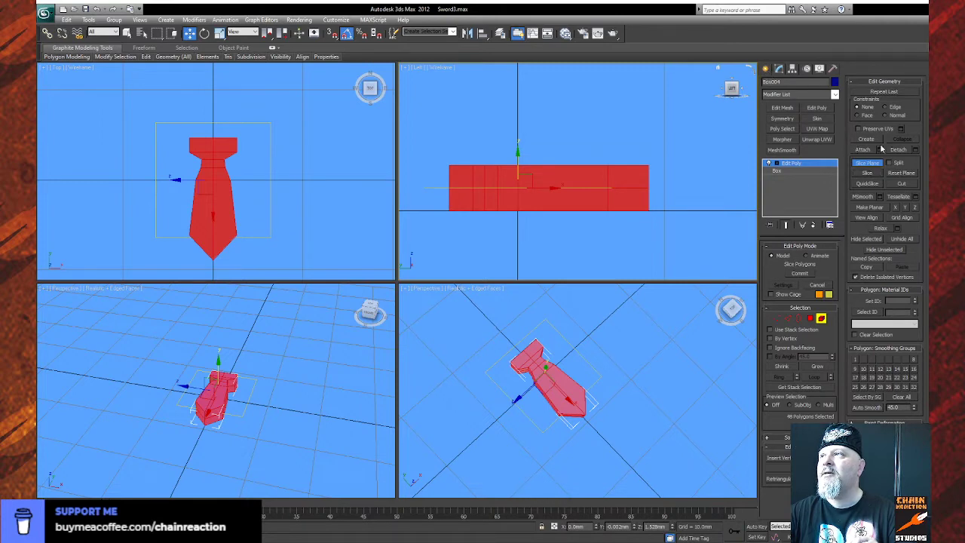
pyautogui.click(866, 164)
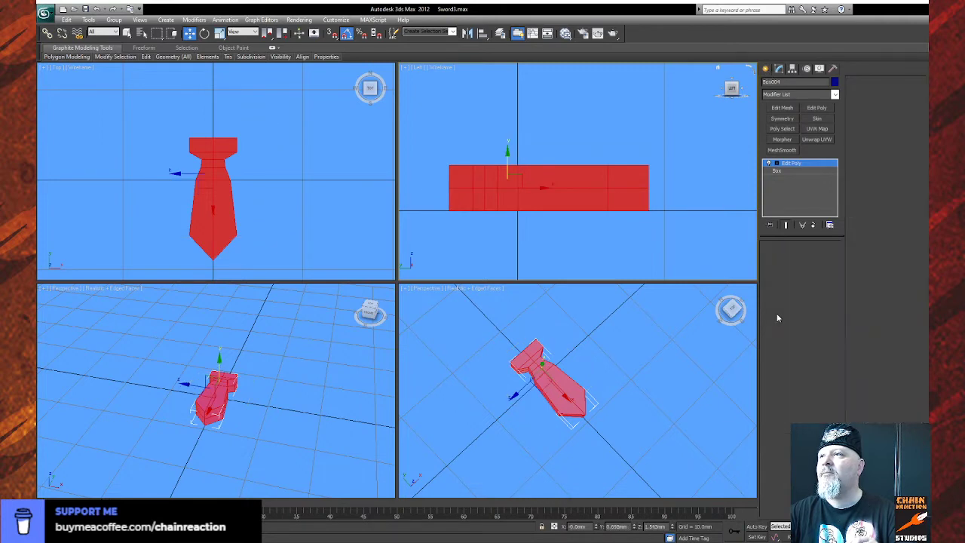
# Select the whole mid-height vertex row and try raising it slightly.
pyautogui.click(776, 318)
pyautogui.scroll(2, 573, 262)
pyautogui.scroll(-2, 577, 258)
pyautogui.moveTo(587, 252)
pyautogui.mouseDown(button='middle')
pyautogui.moveTo(625, 238)
pyautogui.moveTo(596, 245)
pyautogui.mouseUp(button='middle')
pyautogui.moveTo(669, 195); pyautogui.dragTo(699, 190)
pyautogui.moveTo(518, 147); pyautogui.dragTo(519, 143)
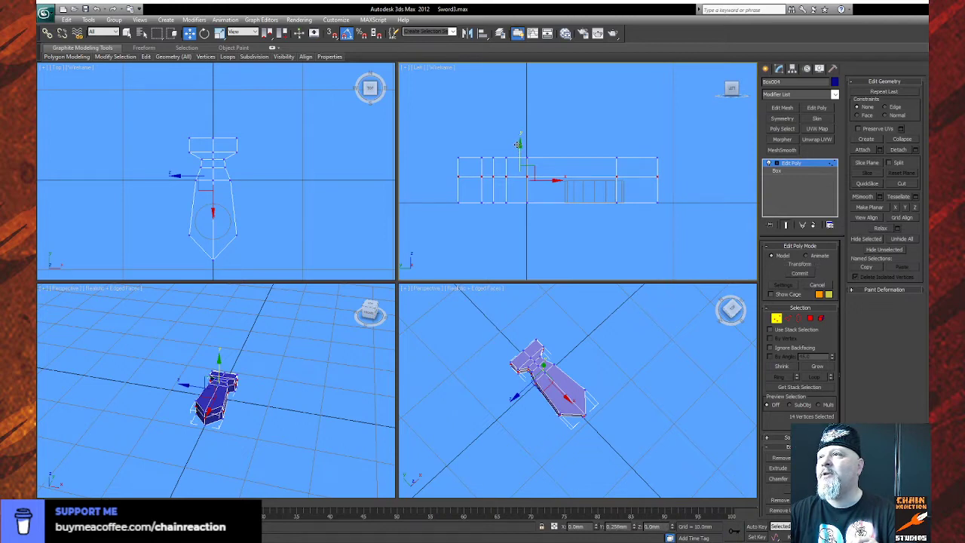
pyautogui.moveTo(517, 143); pyautogui.dragTo(514, 147)
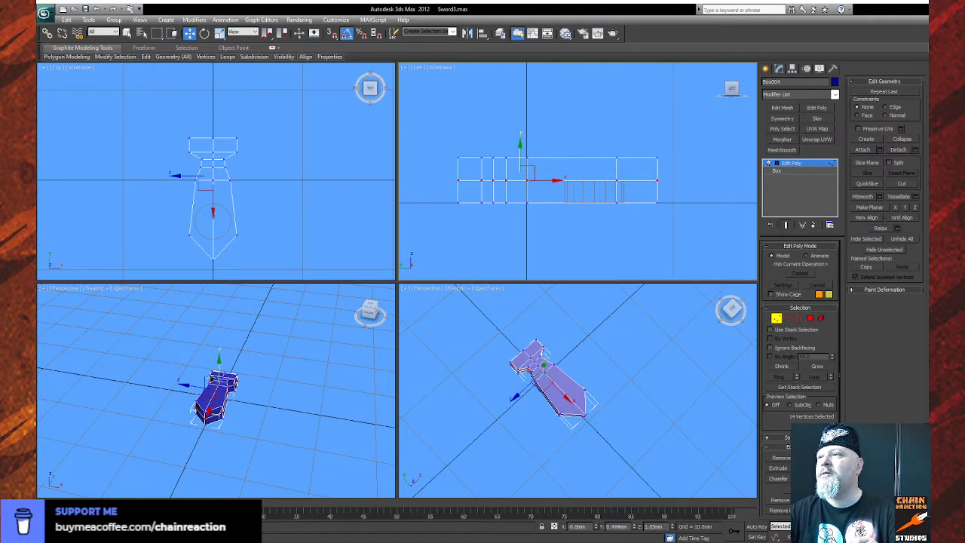
# Target weld the upper side vertices of the wide row and the origin row to the mid-height vertices below them on one side.
pyautogui.press('e')
pyautogui.moveTo(533, 430); pyautogui.dragTo(510, 400)
pyautogui.scroll(5, 510, 401)
pyautogui.moveTo(510, 400); pyautogui.dragTo(571, 388, button='middle')
pyautogui.scroll(-5, 571, 389)
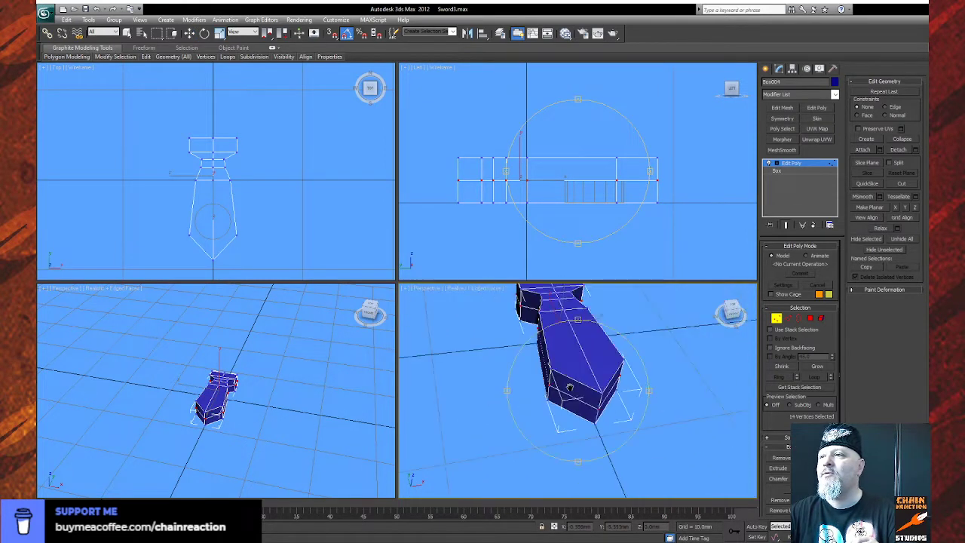
pyautogui.moveTo(523, 391); pyautogui.dragTo(562, 380)
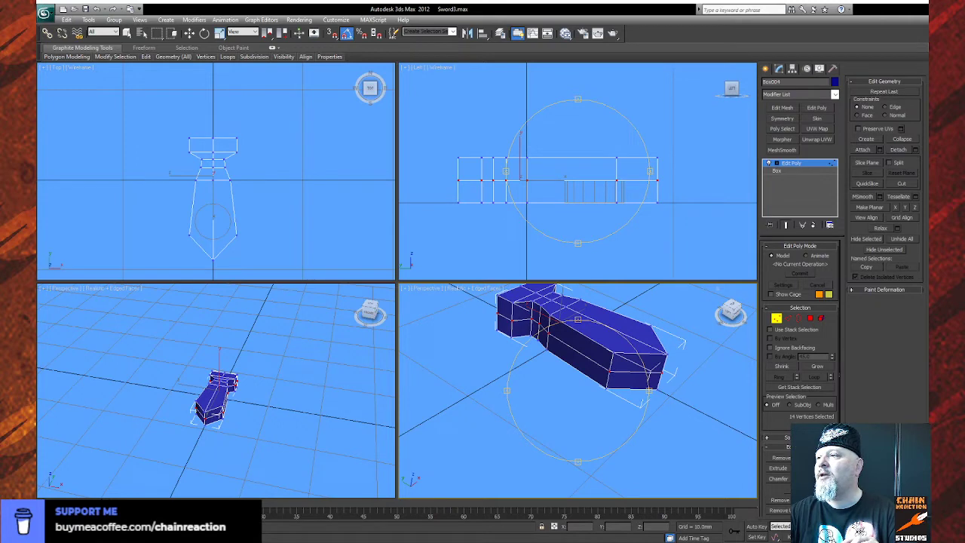
pyautogui.click(611, 370)
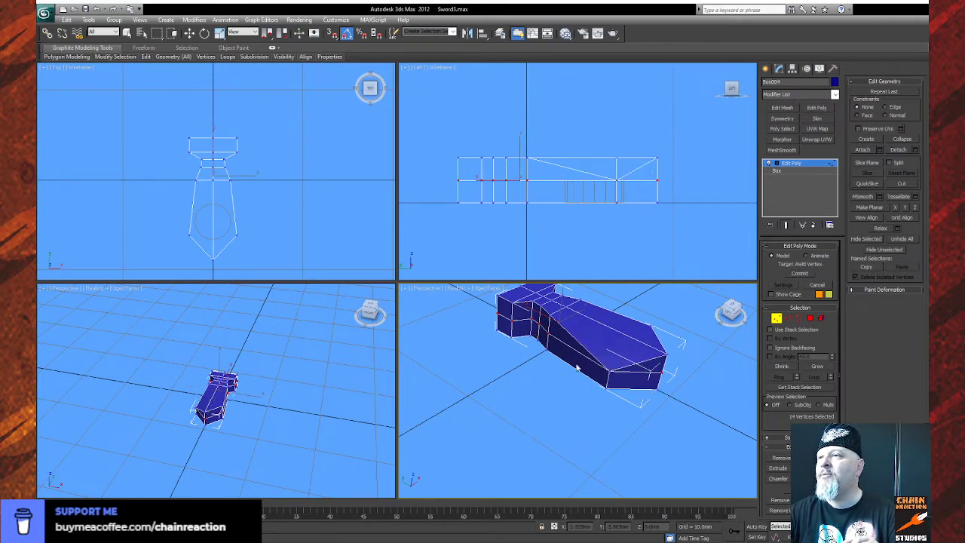
pyautogui.click(549, 331)
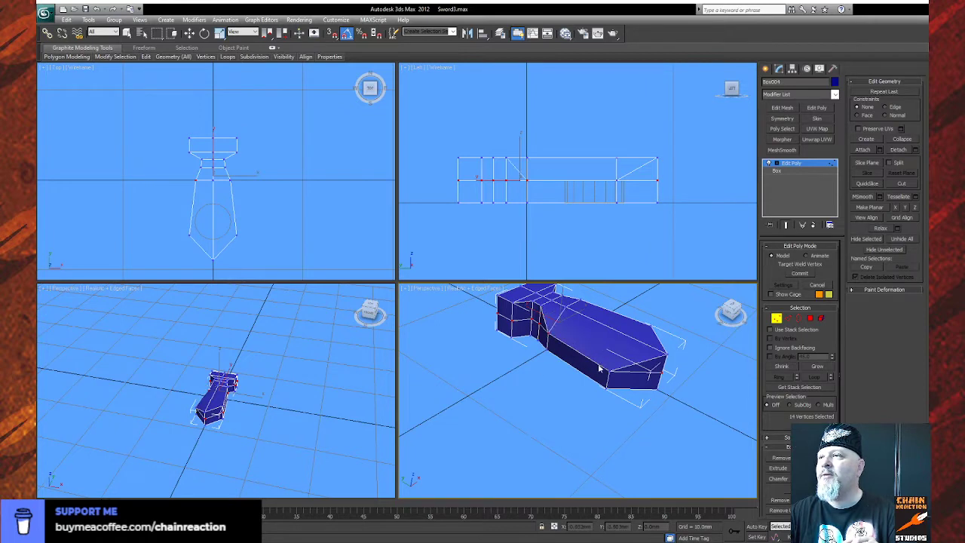
# Target weld the matching upper side vertices of the wide and origin rows to their mid-height vertices on the opposite side.
pyautogui.click(910, 537)
pyautogui.moveTo(615, 422); pyautogui.dragTo(521, 409)
pyautogui.rightClick(491, 396)
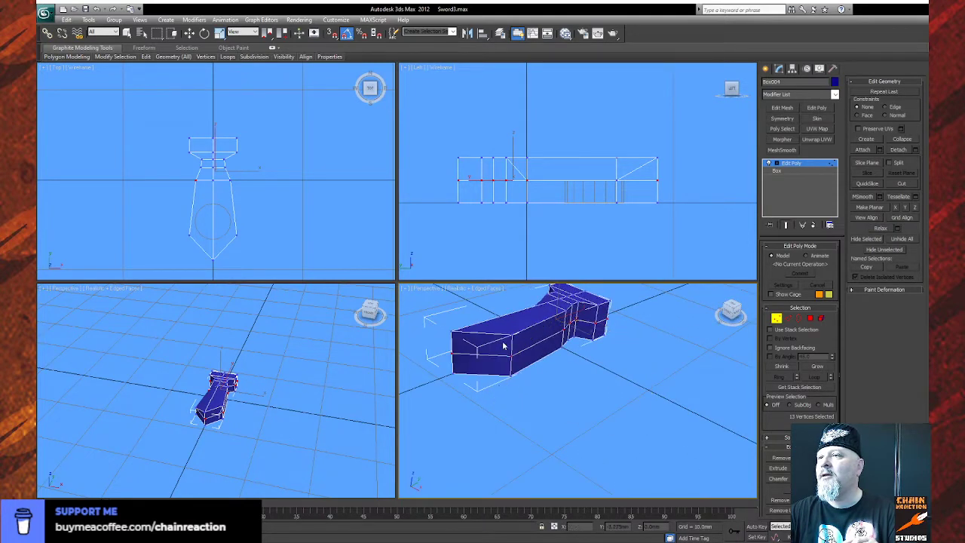
pyautogui.click(513, 356)
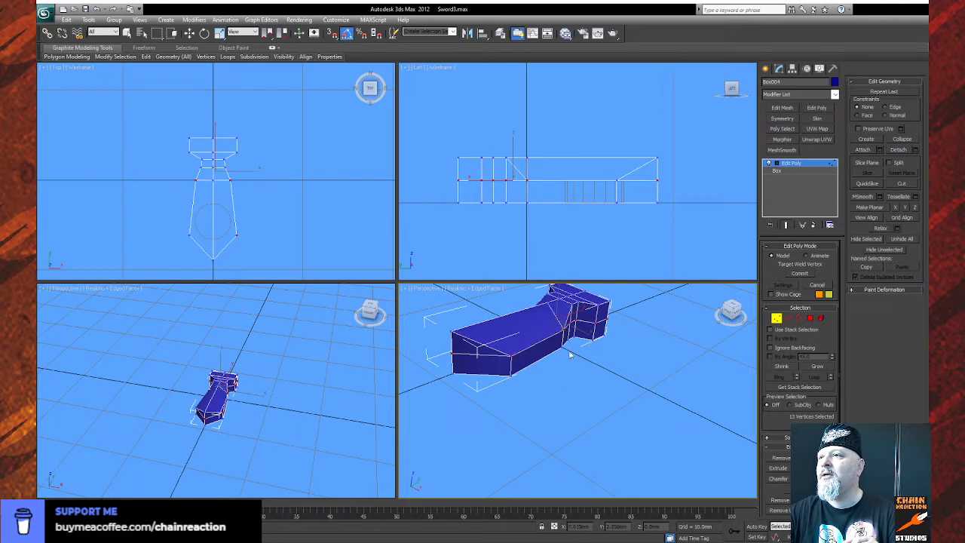
# Target weld the upper side vertices of the row between the origin row and the neck to mid-height on both sides.
pyautogui.click(907, 537)
pyautogui.moveTo(544, 394); pyautogui.dragTo(597, 368)
pyautogui.scroll(5, 597, 369)
pyautogui.moveTo(598, 370); pyautogui.dragTo(587, 397, button='middle')
pyautogui.scroll(-5, 587, 397)
pyautogui.rightClick(569, 377)
pyautogui.click(551, 365)
pyautogui.hotkey('ctrl', 'r')
pyautogui.moveTo(627, 422); pyautogui.dragTo(512, 404)
pyautogui.rightClick(512, 405)
pyautogui.click(571, 364)
# Target weld the upper side vertices of the next row toward the head to mid-height on both sides.
pyautogui.hotkey('ctrl', 'r')
pyautogui.moveTo(537, 399); pyautogui.dragTo(588, 391)
pyautogui.rightClick(588, 392)
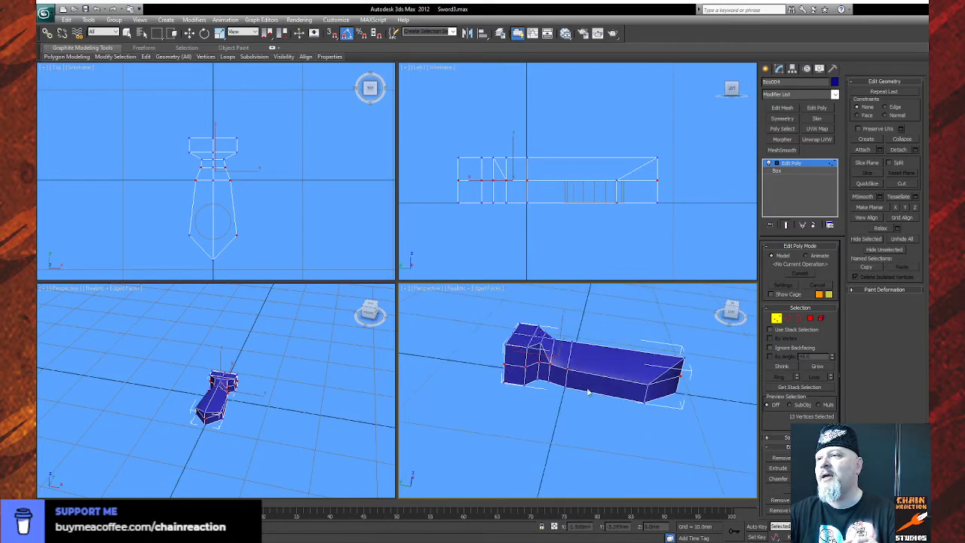
pyautogui.click(539, 363)
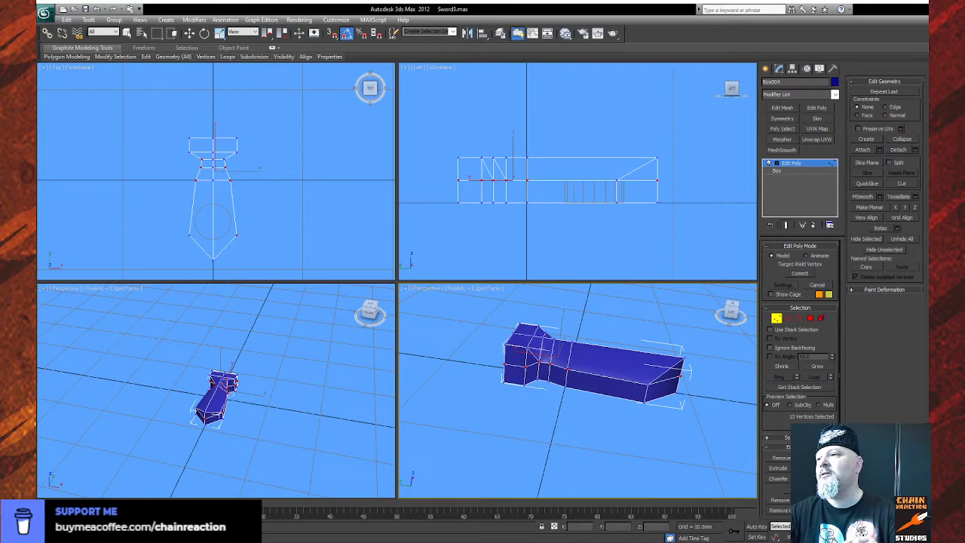
pyautogui.hotkey('ctrl', 'r')
pyautogui.moveTo(563, 382); pyautogui.dragTo(433, 398)
pyautogui.rightClick(434, 397)
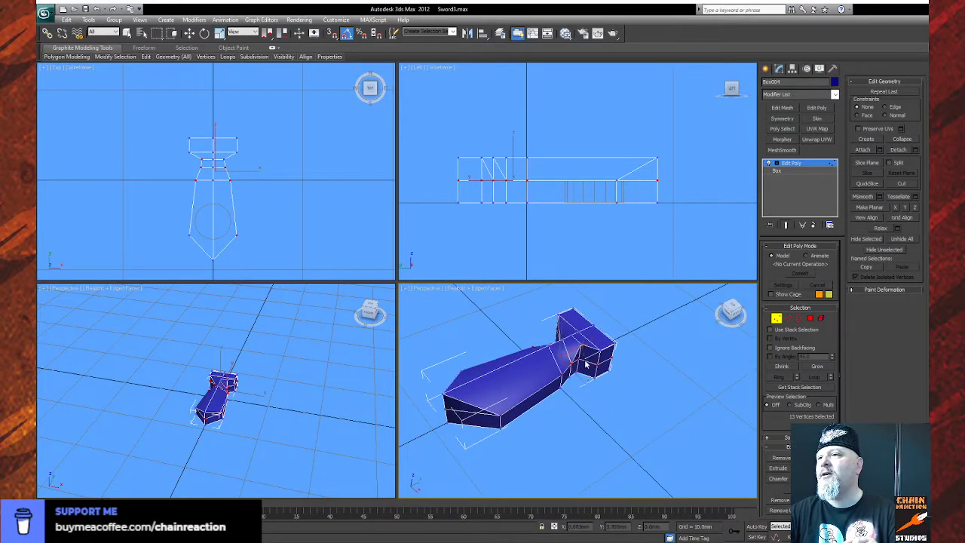
pyautogui.click(578, 361)
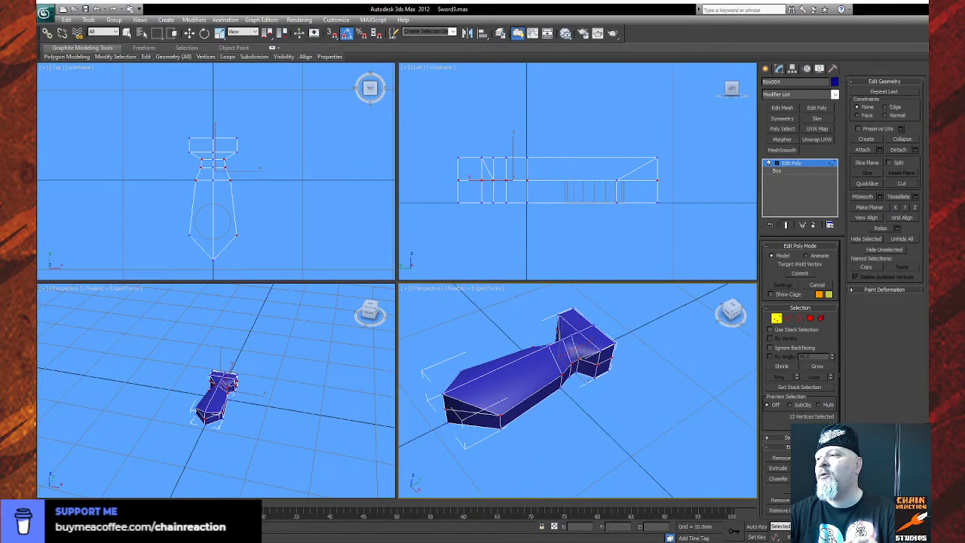
pyautogui.hotkey('ctrl', 'r')
pyautogui.moveTo(573, 409); pyautogui.dragTo(629, 420)
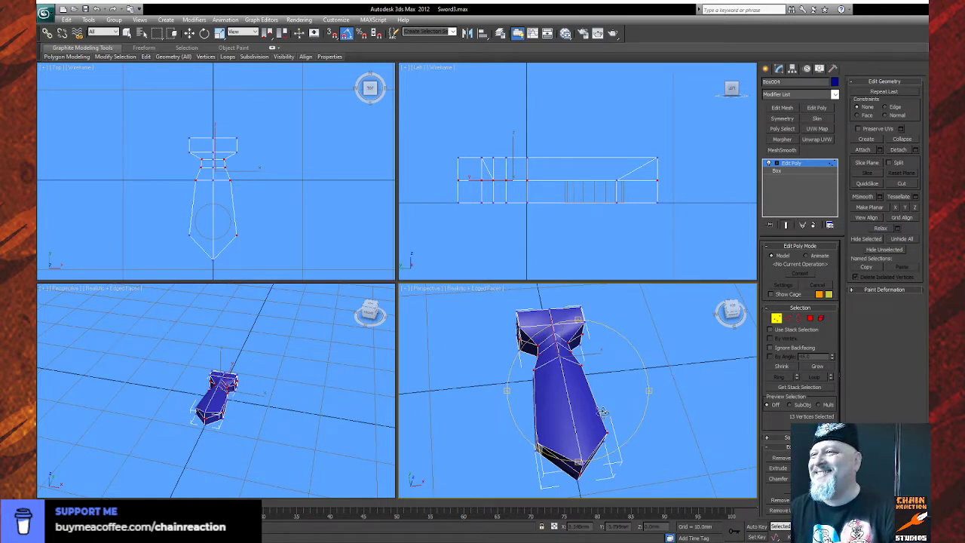
pyautogui.keyDown('alt'); pyautogui.moveTo(604, 410); pyautogui.dragTo(556, 407, button='middle'); pyautogui.keyUp('alt')
pyautogui.moveTo(259, 249); pyautogui.dragTo(261, 189, button='middle')
pyautogui.scroll(4, 261, 219)
pyautogui.scroll(-2, 261, 190)
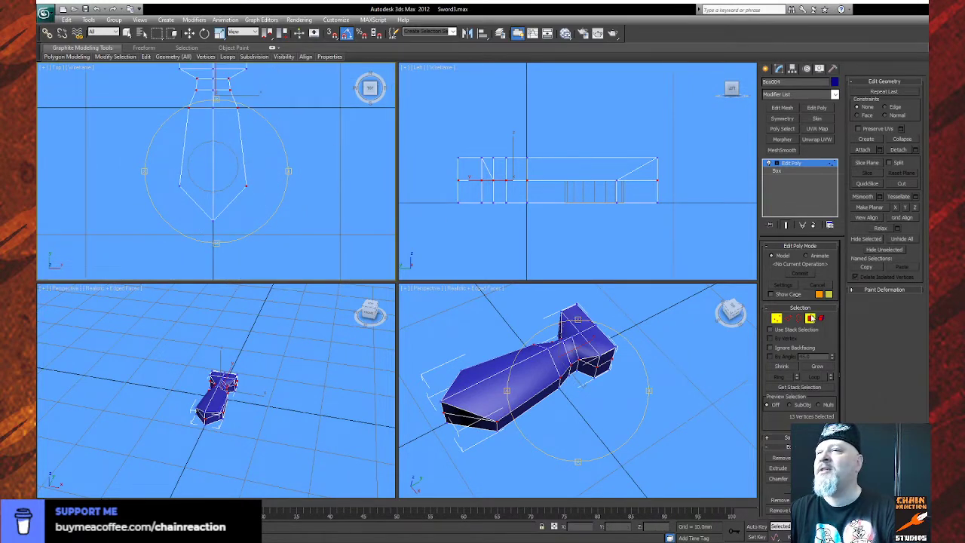
pyautogui.click(810, 319)
pyautogui.click(147, 167)
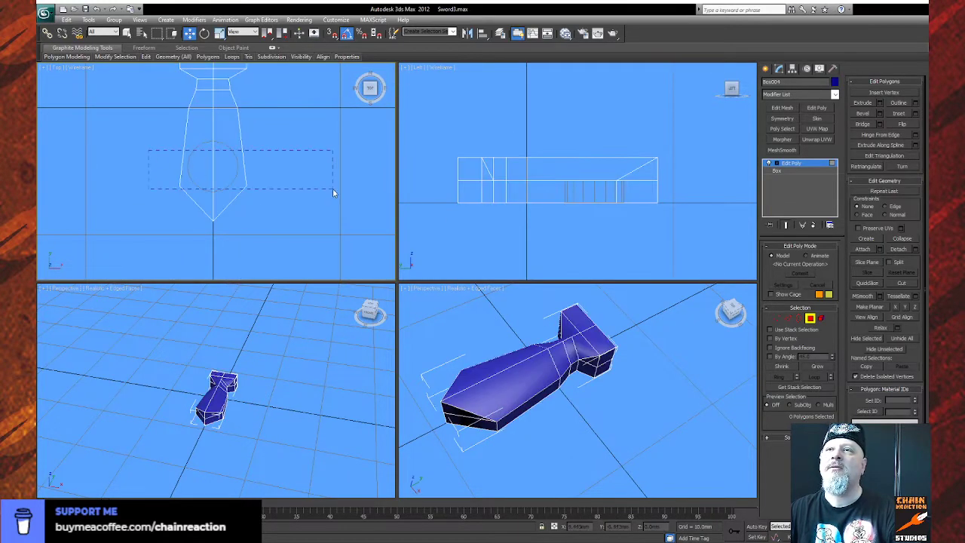
pyautogui.moveTo(334, 202); pyautogui.dragTo(335, 203)
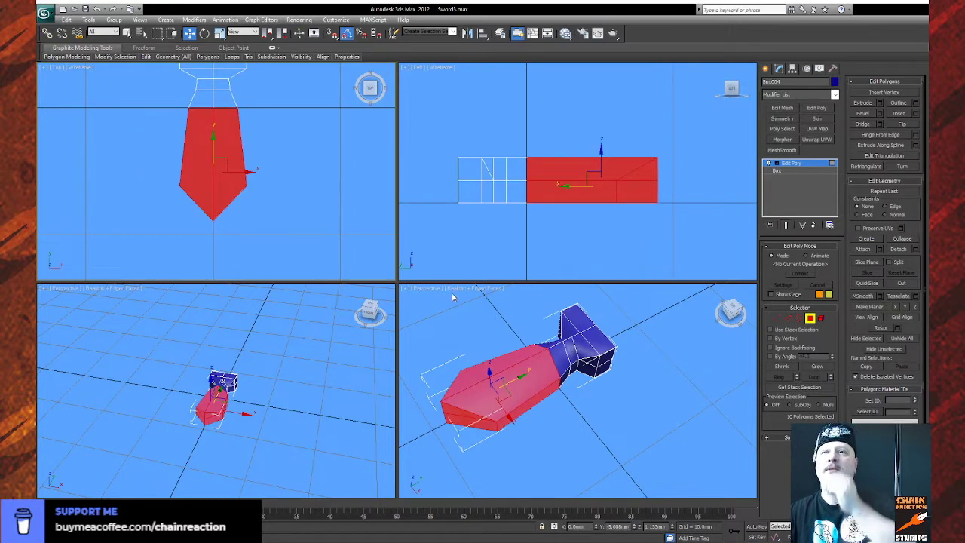
pyautogui.scroll(3, 331, 242)
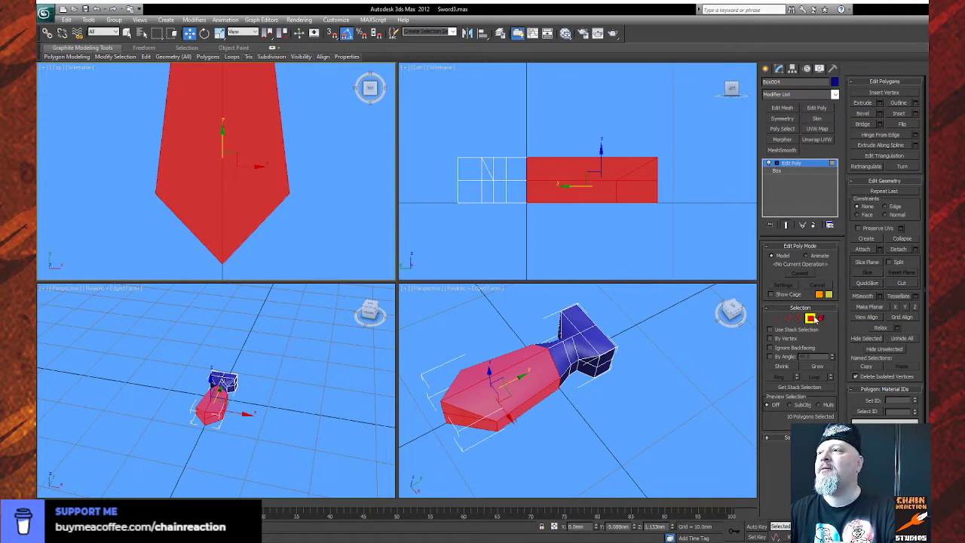
pyautogui.click(372, 235)
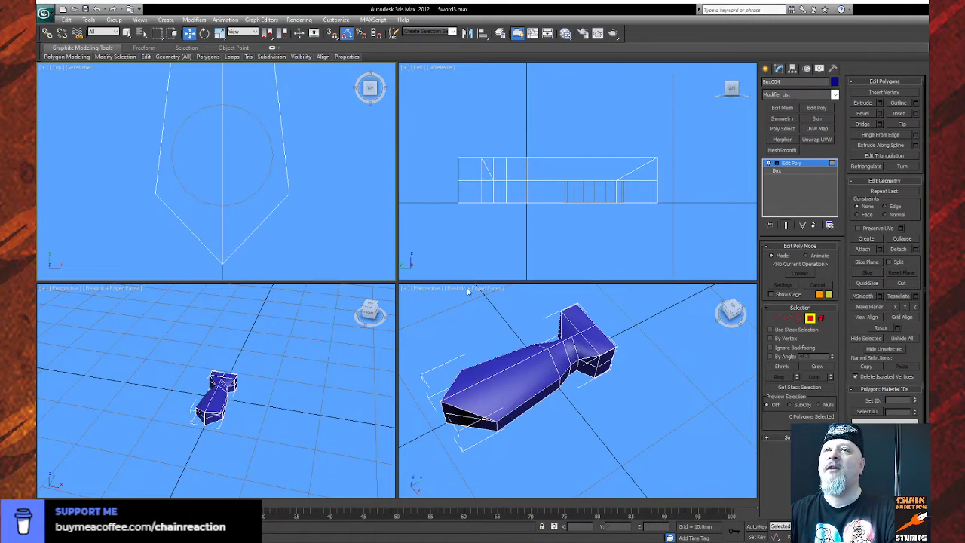
# Cut edges across the top face from one wide corner vertex through the centre ridge to the opposite corner vertex.
pyautogui.click(777, 318)
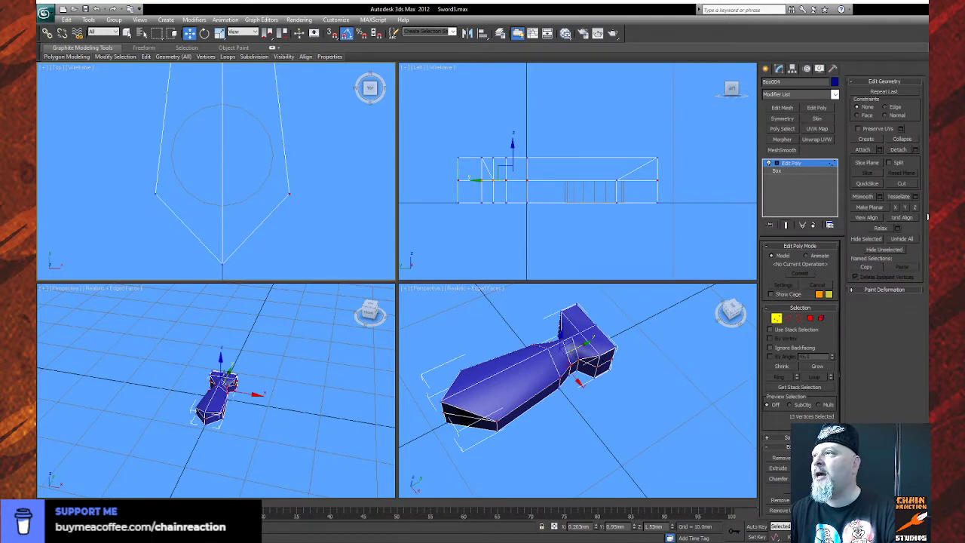
pyautogui.click(903, 184)
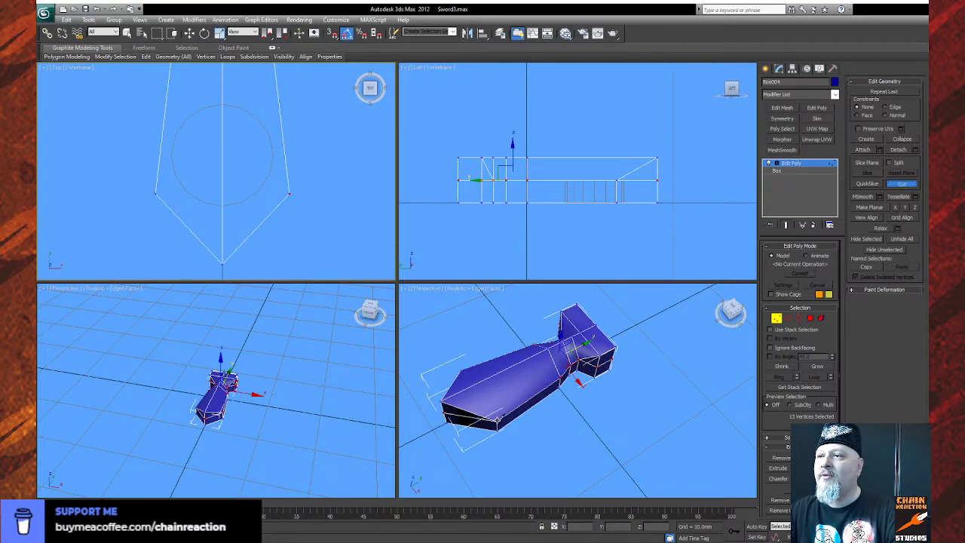
pyautogui.click(462, 369)
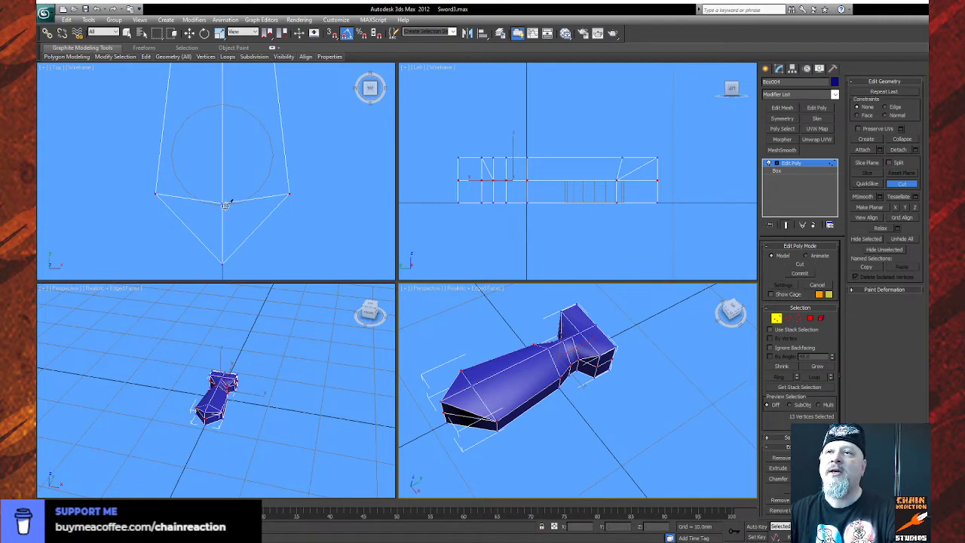
pyautogui.click(904, 186)
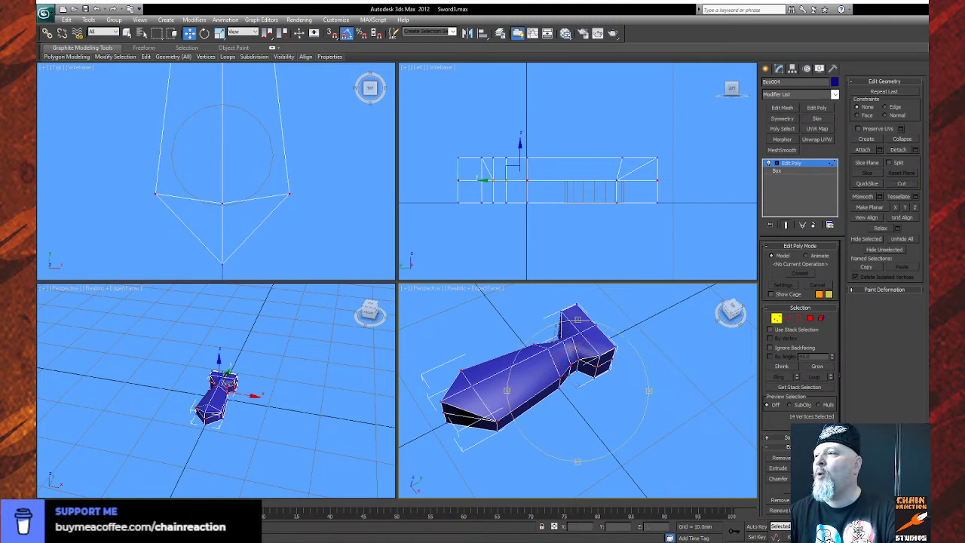
pyautogui.keyDown('alt'); pyautogui.moveTo(556, 457); pyautogui.dragTo(591, 424, button='middle'); pyautogui.keyUp('alt')
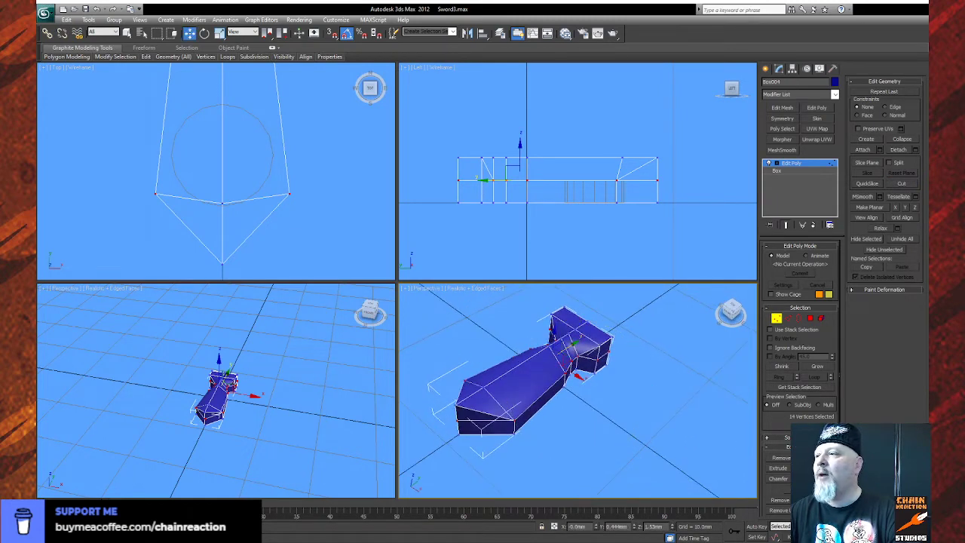
# Target weld the upper tip vertex to the mid-height vertex below it and clear the vertex selection.
pyautogui.press('q')
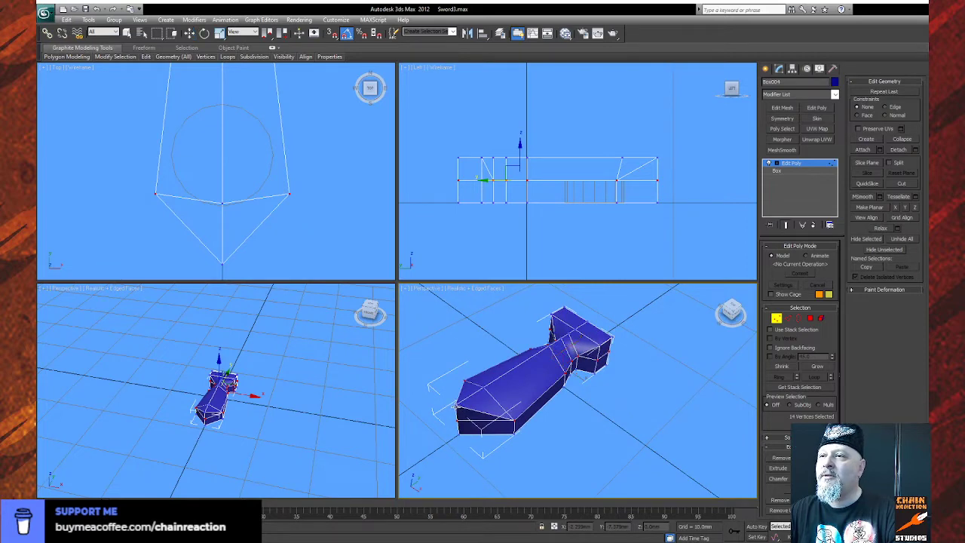
pyautogui.click(457, 422)
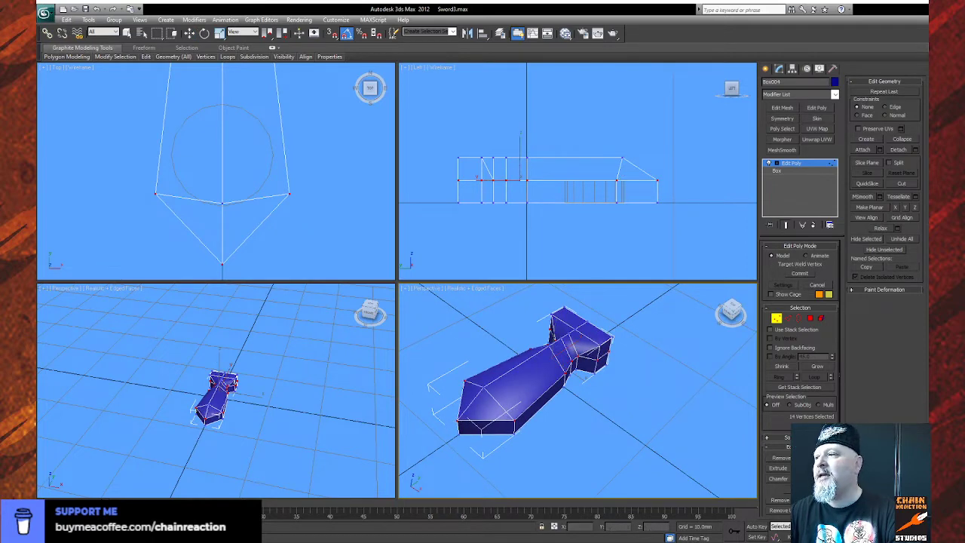
pyautogui.click(908, 536)
pyautogui.moveTo(555, 426); pyautogui.dragTo(650, 426)
pyautogui.scroll(8, 588, 399)
pyautogui.scroll(-4, 593, 413)
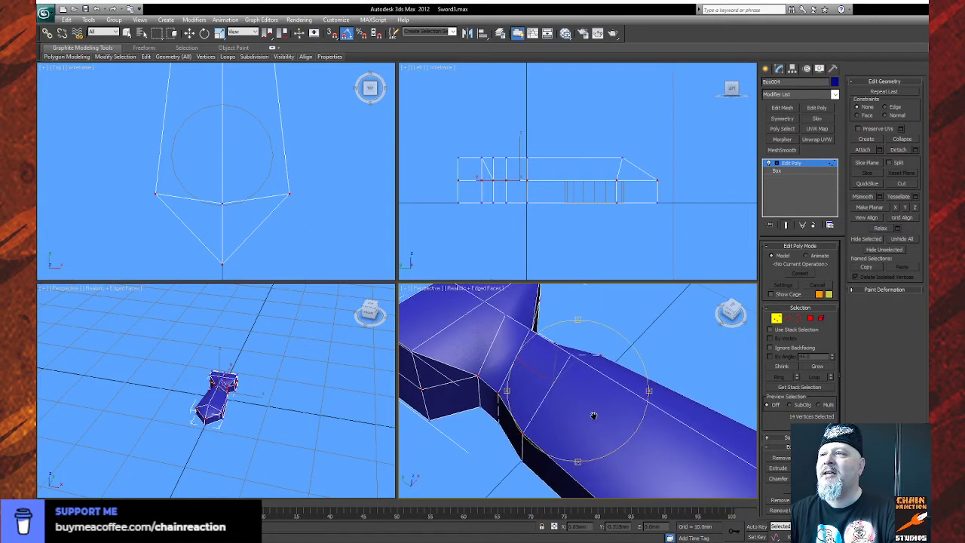
pyautogui.moveTo(579, 417); pyautogui.dragTo(619, 377)
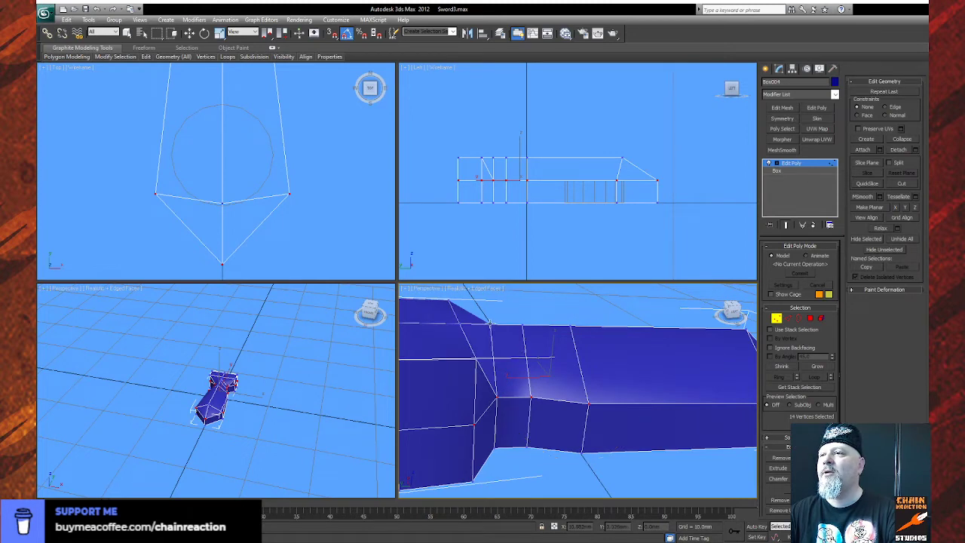
pyautogui.press('w')
pyautogui.click(512, 330)
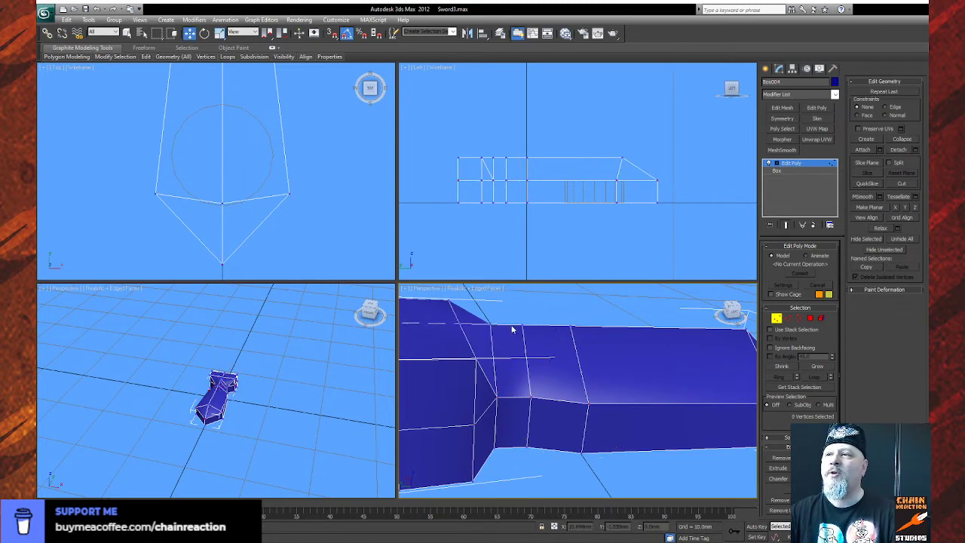
pyautogui.click(491, 320)
pyautogui.moveTo(497, 331); pyautogui.dragTo(520, 332)
pyautogui.keyDown('shift'); pyautogui.click(523, 323); pyautogui.keyUp('shift')
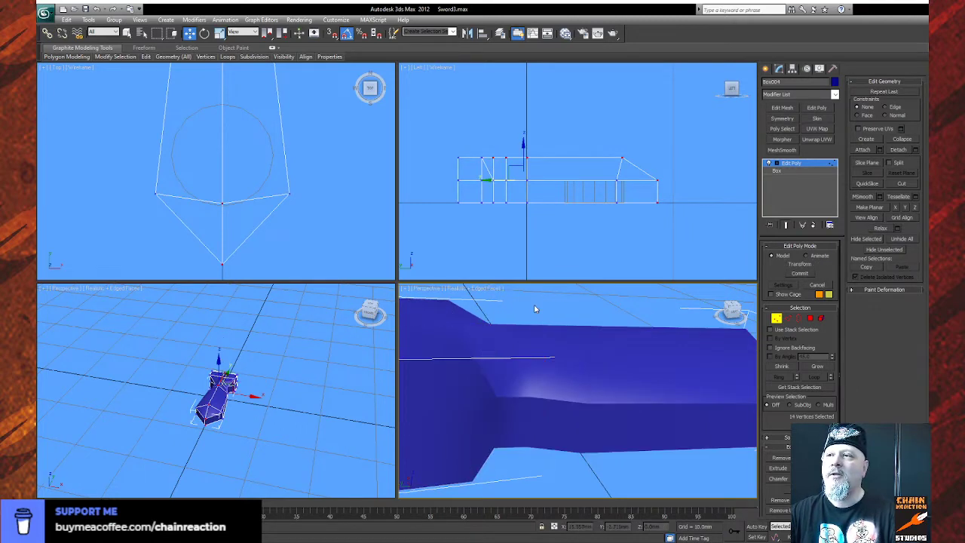
pyautogui.click(523, 333)
pyautogui.click(491, 324)
pyautogui.keyDown('ctrl'); pyautogui.click(522, 323); pyautogui.keyUp('ctrl')
pyautogui.hotkey('ctrl', 'z')
pyautogui.hotkey('ctrl', 'z')
pyautogui.hotkey('ctrl', 'z')
pyautogui.hotkey('ctrl', 'z')
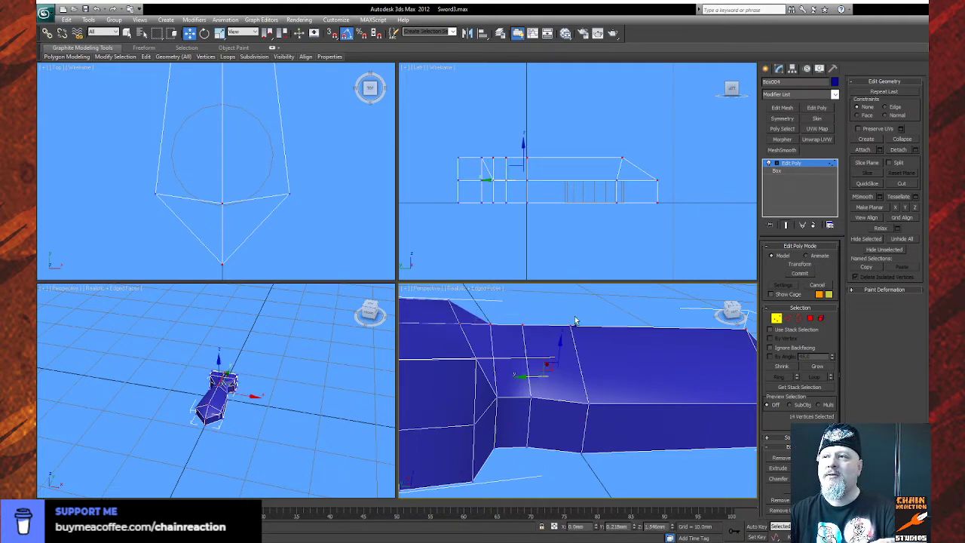
pyautogui.click(576, 311)
pyautogui.click(490, 324)
pyautogui.hotkey('ctrl', 'z')
pyautogui.hotkey('ctrl', 'z')
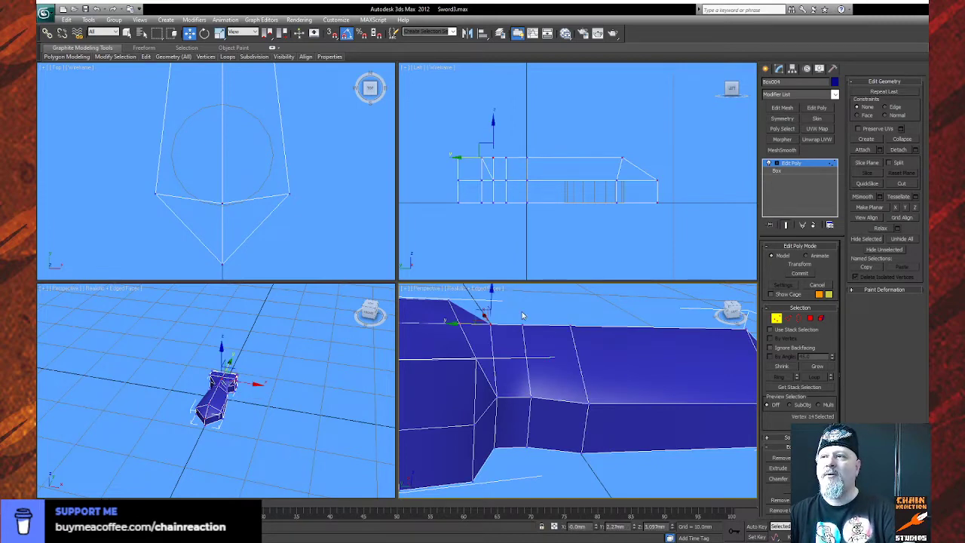
# Lower the two centre ridge vertices at the neck to a height of about 2.6 mm.
pyautogui.click(490, 326)
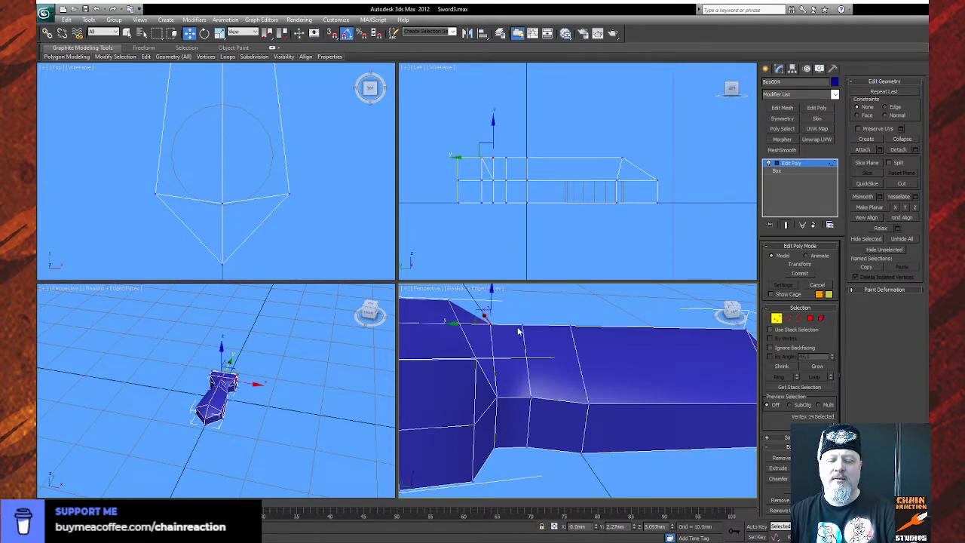
pyautogui.keyDown('ctrl'); pyautogui.click(523, 323); pyautogui.keyUp('ctrl')
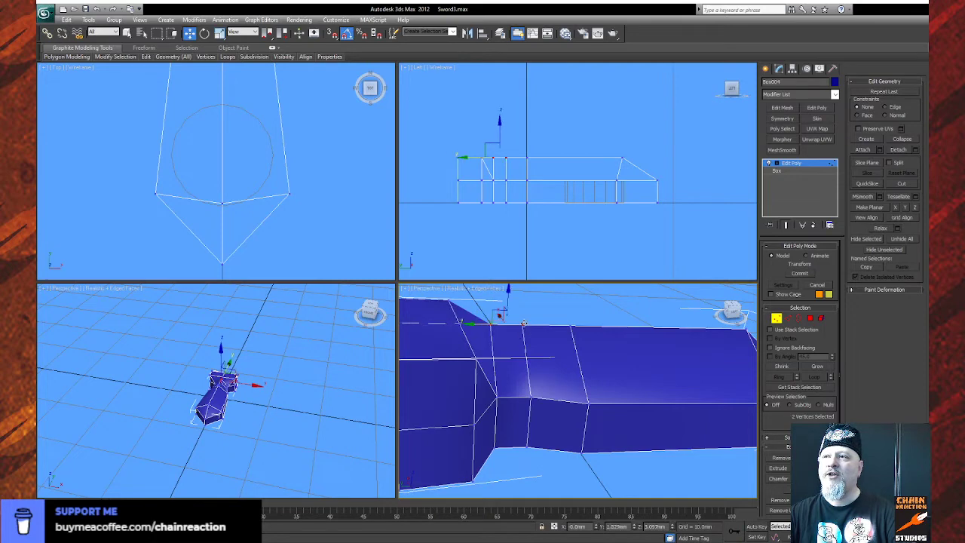
pyautogui.moveTo(508, 301); pyautogui.dragTo(507, 324)
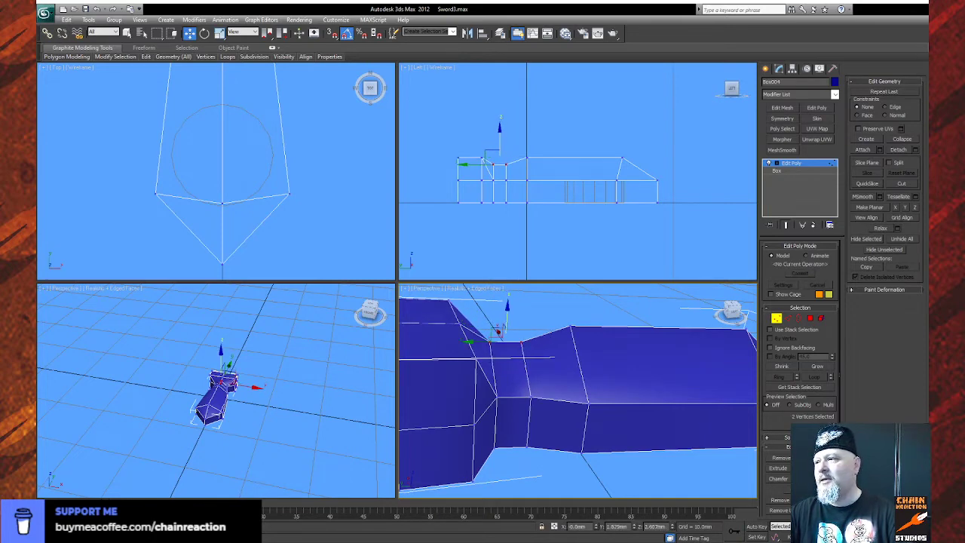
# Lower the origin row's centre ridge vertex to about 2.6 mm, level with the neck ridge.
pyautogui.hotkey('ctrl', 'r')
pyautogui.moveTo(569, 437); pyautogui.dragTo(520, 413)
pyautogui.scroll(-5, 519, 413)
pyautogui.rightClick(520, 413)
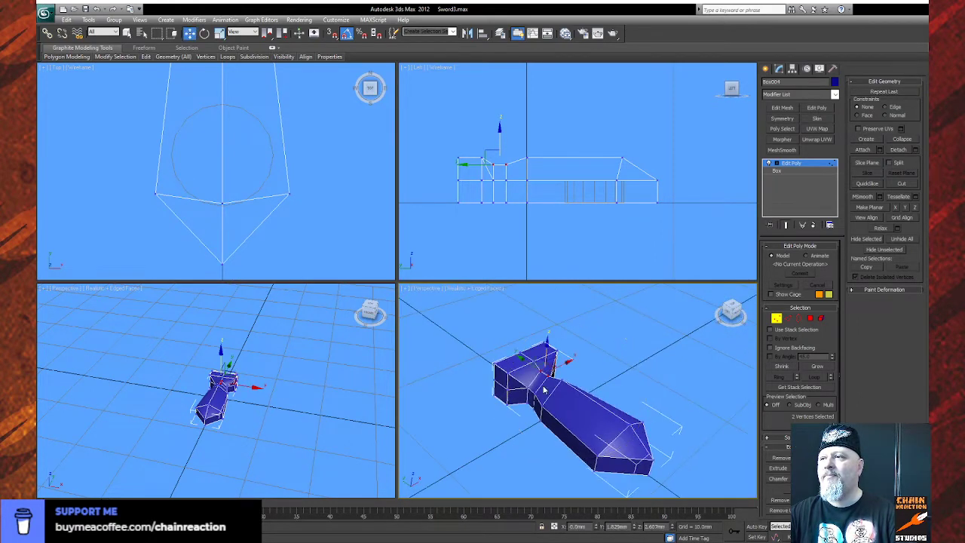
pyautogui.click(561, 382)
pyautogui.moveTo(561, 360)
pyautogui.mouseDown()
pyautogui.moveTo(588, 399)
pyautogui.moveTo(573, 392)
pyautogui.moveTo(564, 366)
pyautogui.moveTo(556, 371)
pyautogui.mouseUp()
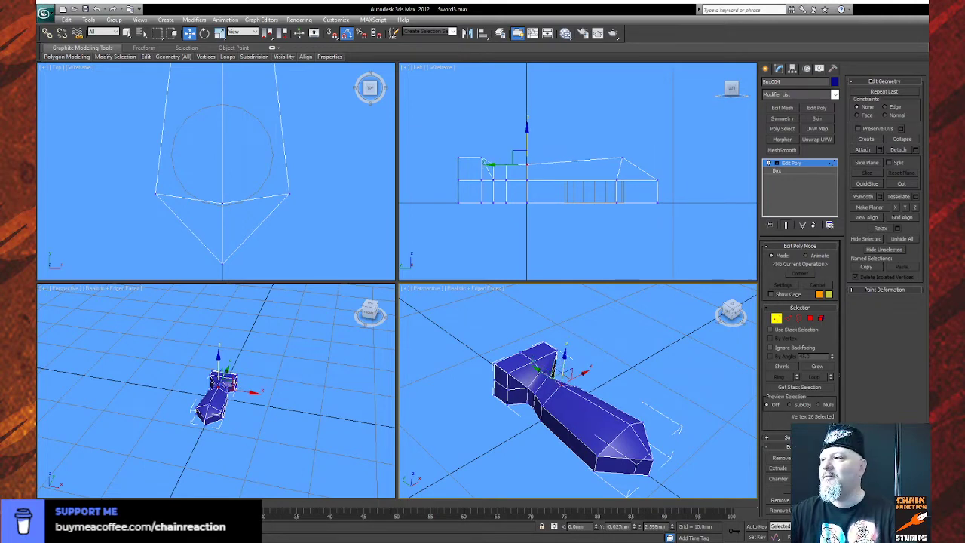
# Target weld the upper side vertices of the wide head to their mid-height vertices on both sides.
pyautogui.keyDown('alt'); pyautogui.moveTo(558, 369); pyautogui.dragTo(464, 416, button='middle'); pyautogui.keyUp('alt')
pyautogui.scroll(5, 552, 400)
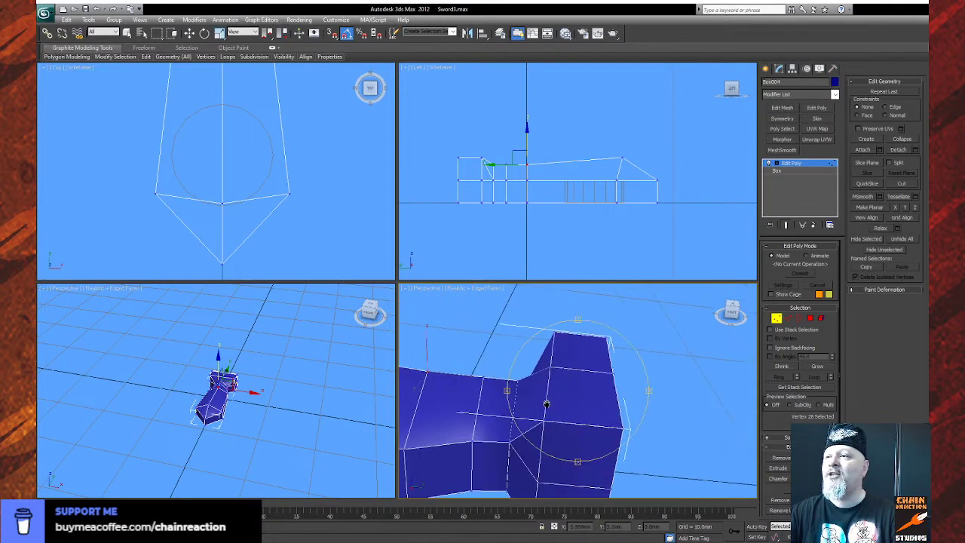
pyautogui.keyDown('alt'); pyautogui.moveTo(552, 397); pyautogui.dragTo(584, 385, button='middle'); pyautogui.keyUp('alt')
pyautogui.scroll(-5, 581, 398)
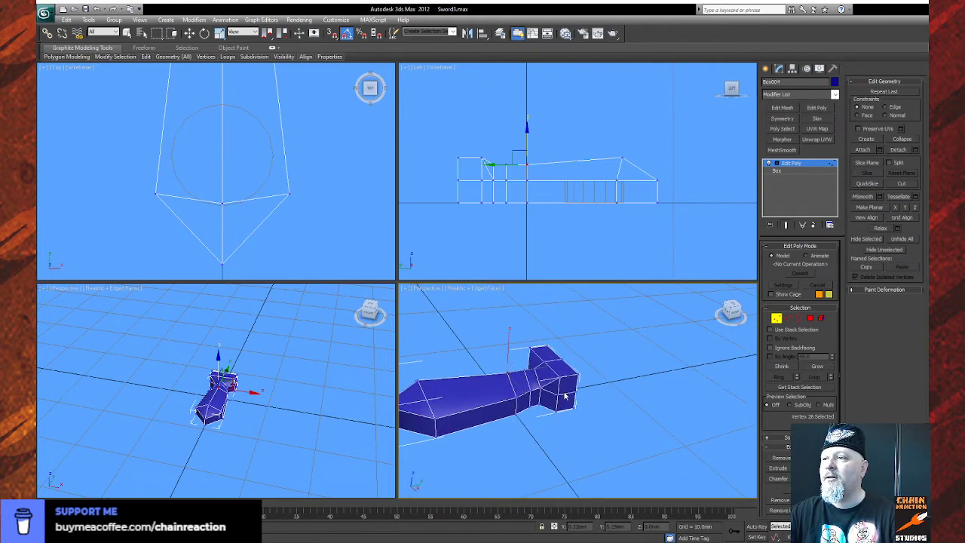
pyautogui.hotkey('ctrl', 'w')
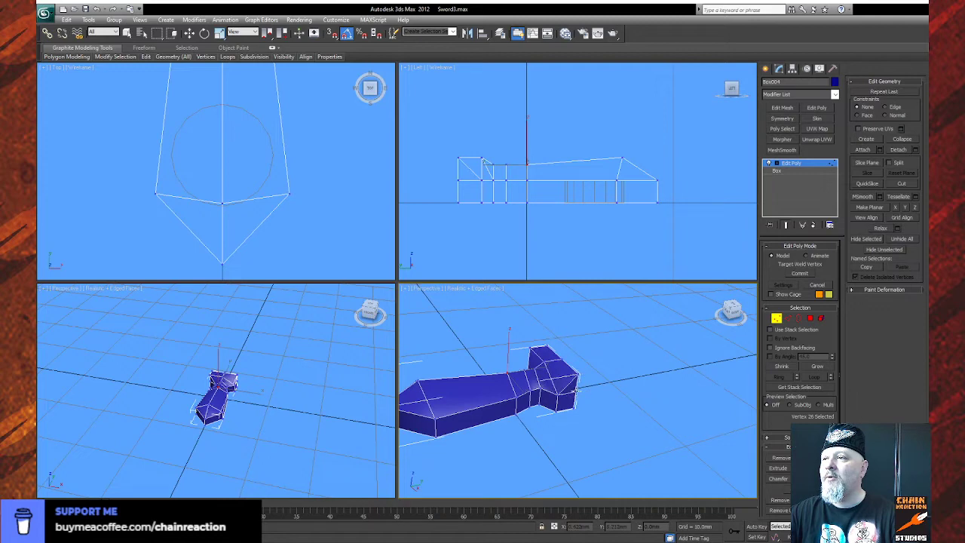
pyautogui.hotkey('ctrl', 'r')
pyautogui.moveTo(586, 439); pyautogui.dragTo(686, 433)
pyautogui.rightClick(506, 398)
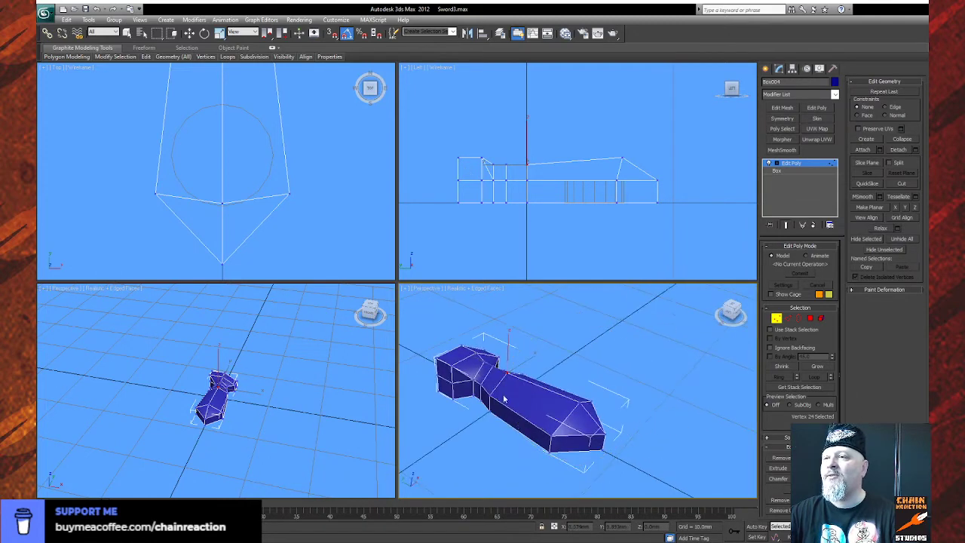
pyautogui.click(453, 380)
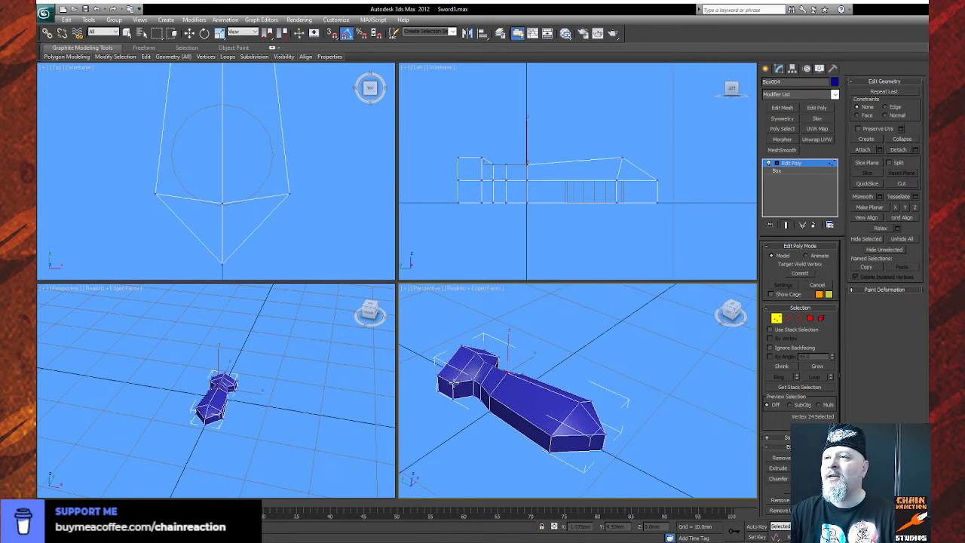
pyautogui.click(911, 537)
# Try sliding the six vertices of the origin row toward the pointed end in the Top view.
pyautogui.moveTo(558, 412); pyautogui.dragTo(342, 444)
pyautogui.scroll(-4, 213, 165)
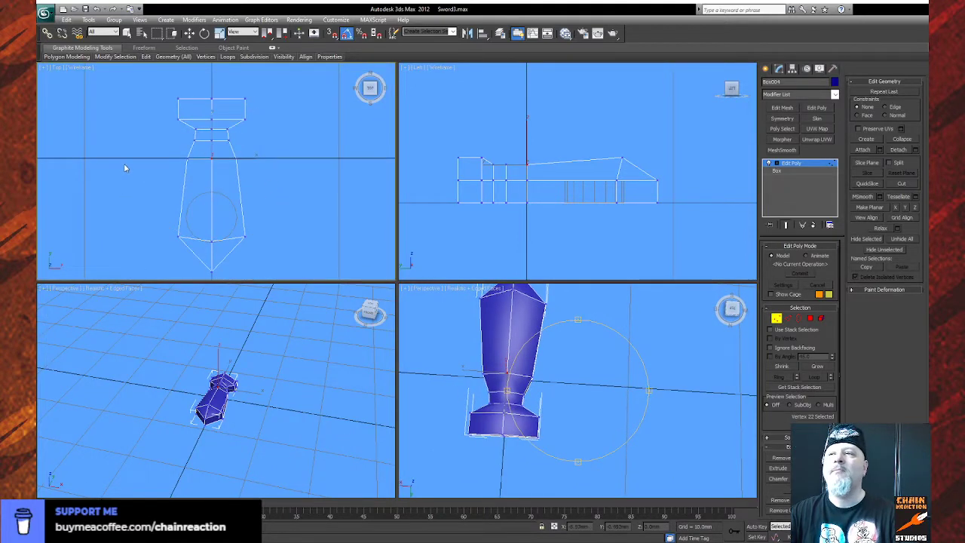
pyautogui.press('w')
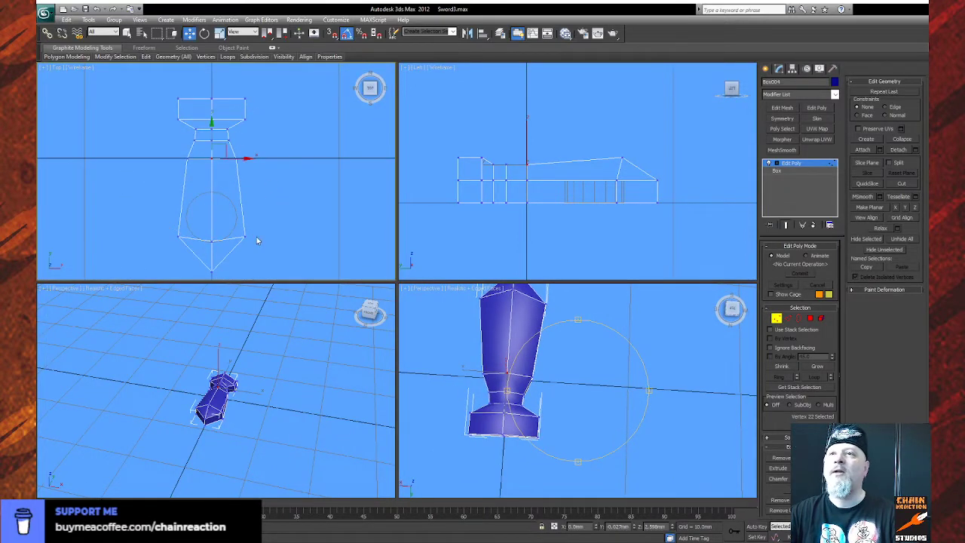
pyautogui.moveTo(265, 157); pyautogui.dragTo(264, 155)
pyautogui.moveTo(211, 134)
pyautogui.mouseDown()
pyautogui.moveTo(211, 144)
pyautogui.moveTo(215, 123)
pyautogui.moveTo(208, 202)
pyautogui.moveTo(212, 125)
pyautogui.moveTo(217, 134)
pyautogui.mouseUp()
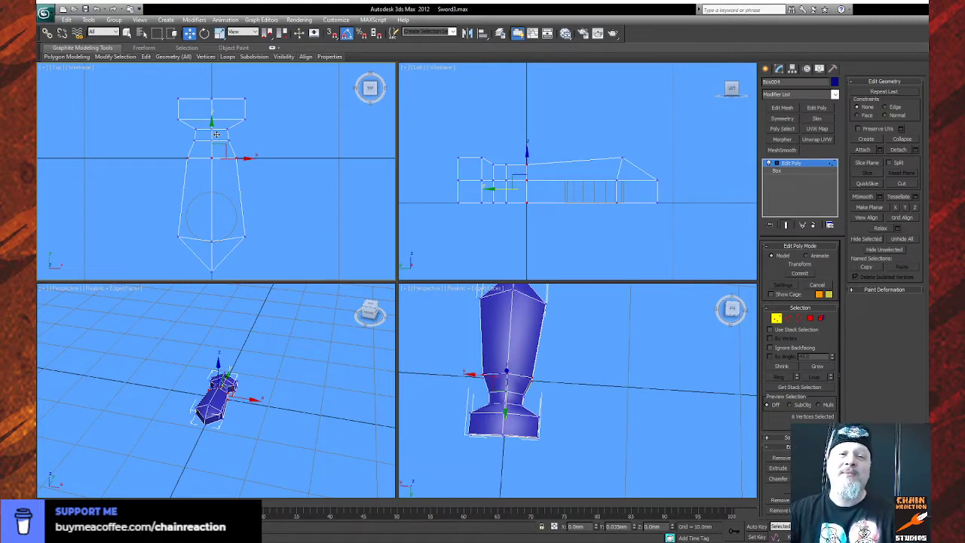
pyautogui.moveTo(216, 134); pyautogui.dragTo(215, 145)
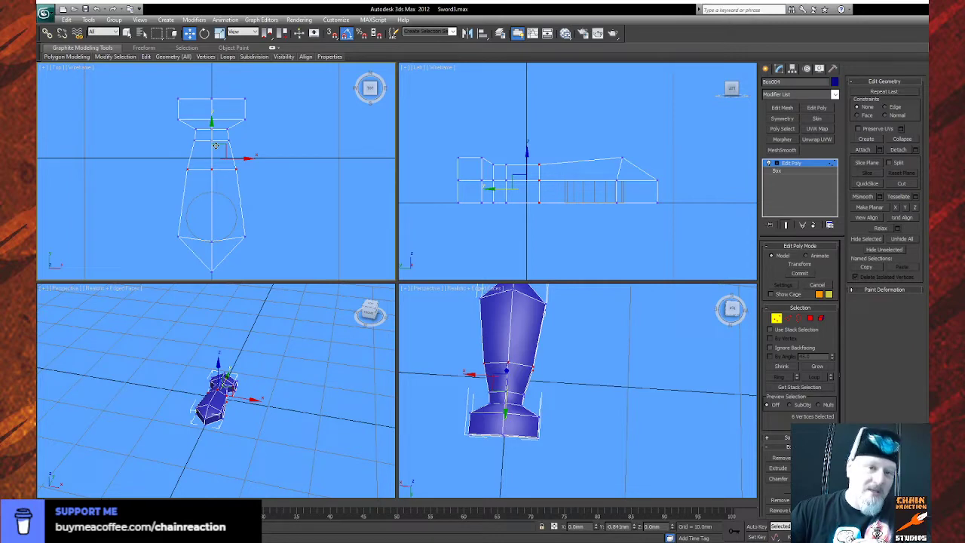
pyautogui.moveTo(216, 146); pyautogui.dragTo(215, 156)
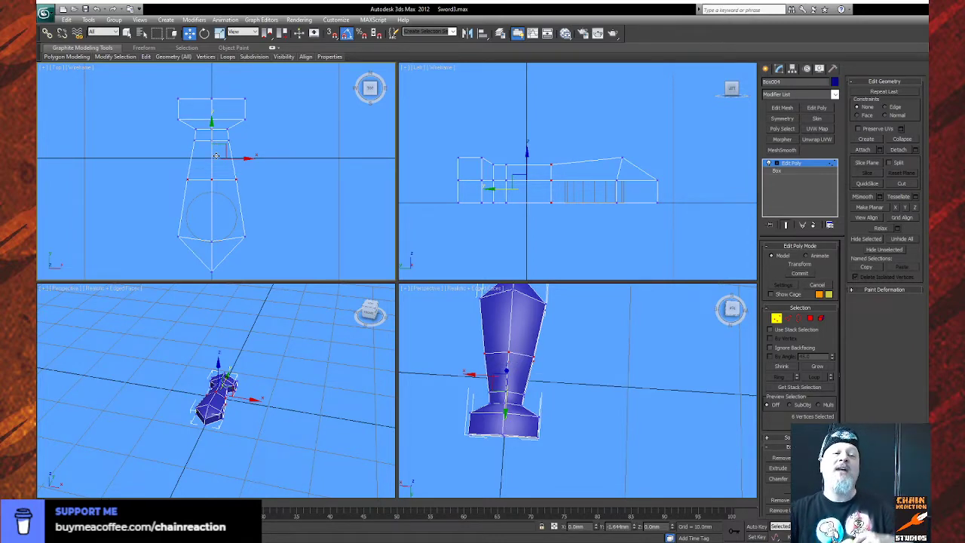
pyautogui.moveTo(216, 155); pyautogui.dragTo(223, 133)
# Move the six-vertex row between the neck and the origin row toward the origin, to Y about 0.92 mm.
pyautogui.scroll(2, 220, 145)
pyautogui.moveTo(222, 149); pyautogui.dragTo(258, 143)
pyautogui.press('z')
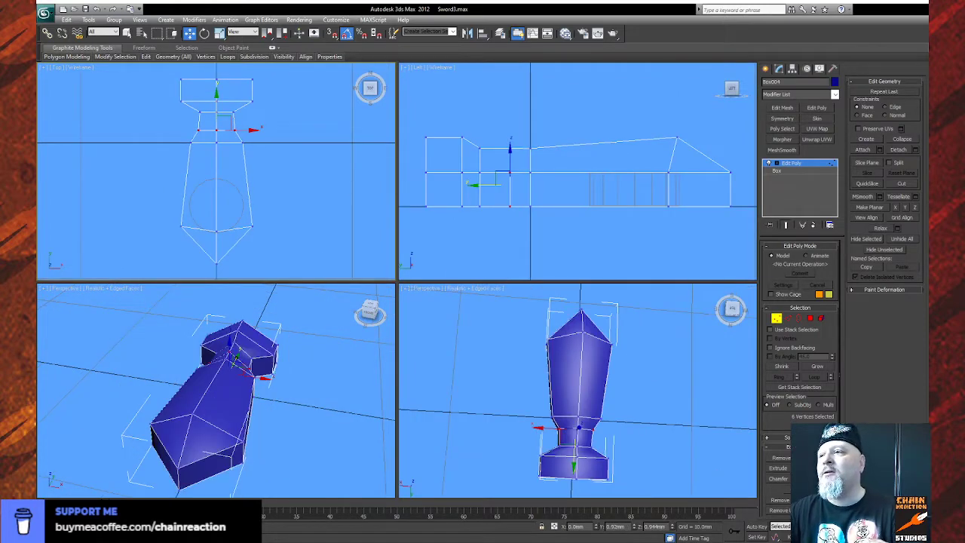
# Lower the two ridge vertices on top of the head slightly in the Left view.
pyautogui.press('e')
pyautogui.keyDown('alt'); pyautogui.moveTo(577, 445); pyautogui.dragTo(481, 379, button='middle'); pyautogui.keyUp('alt')
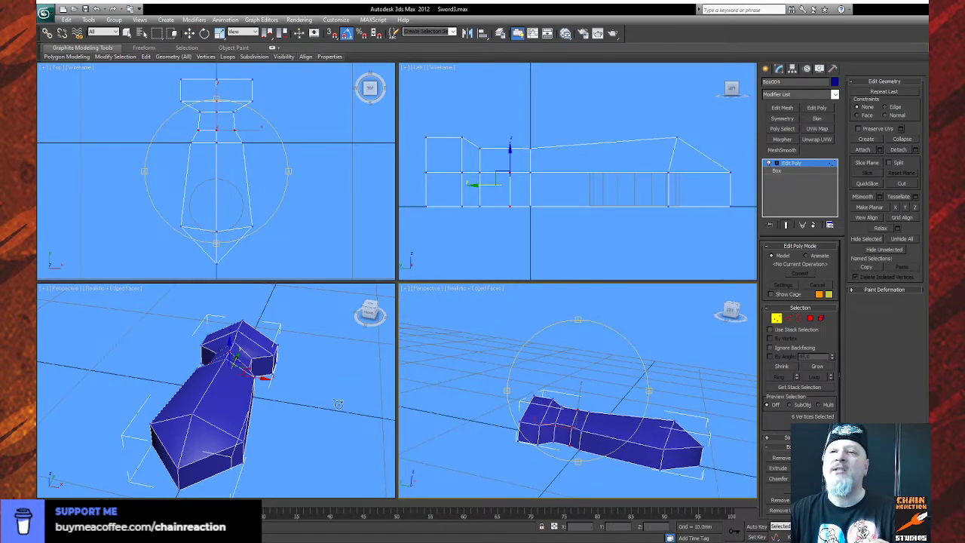
pyautogui.moveTo(502, 224); pyautogui.dragTo(530, 237, button='middle')
pyautogui.press('w')
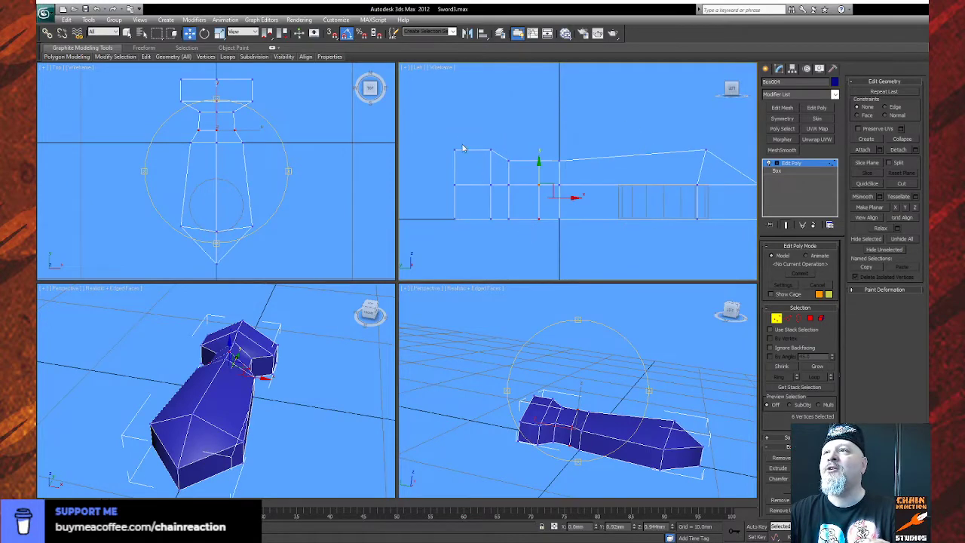
pyautogui.moveTo(466, 143); pyautogui.dragTo(503, 159)
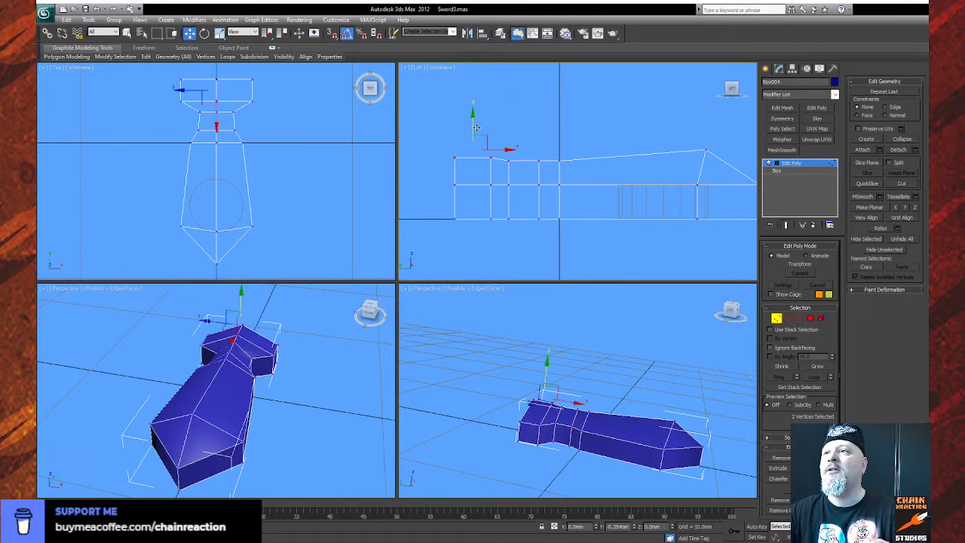
pyautogui.moveTo(477, 124); pyautogui.dragTo(476, 124)
# Shift the wide row's ridge vertex back in line with its side vertices, at Y about -6.16 mm.
pyautogui.moveTo(660, 174); pyautogui.dragTo(611, 173, button='middle')
pyautogui.moveTo(671, 157); pyautogui.dragTo(648, 120)
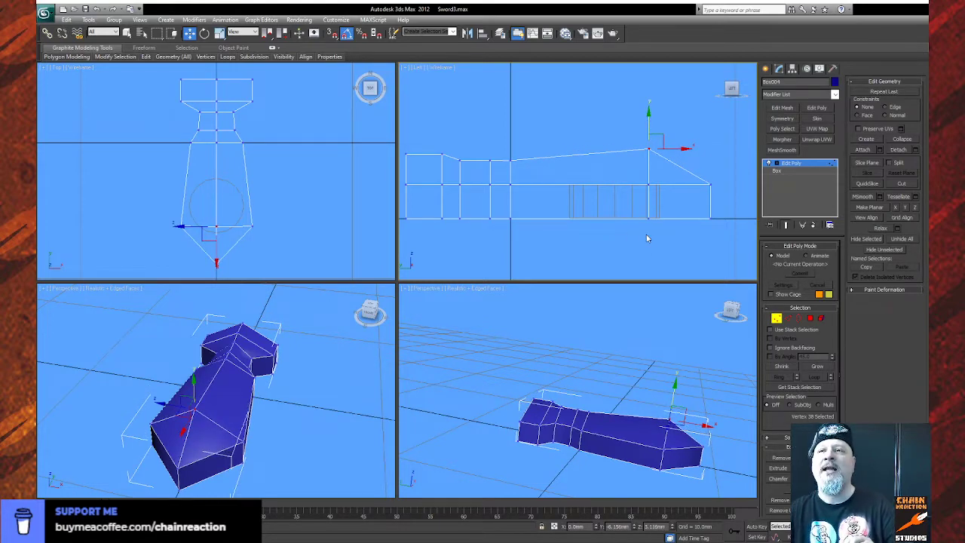
pyautogui.moveTo(654, 241); pyautogui.dragTo(660, 232, button='middle')
# Move the row of vertices at the head's flat end toward the neck, to Y about 4.29 mm.
pyautogui.scroll(-4, 261, 192)
pyautogui.moveTo(261, 192); pyautogui.dragTo(249, 214, button='middle')
pyautogui.scroll(3, 250, 215)
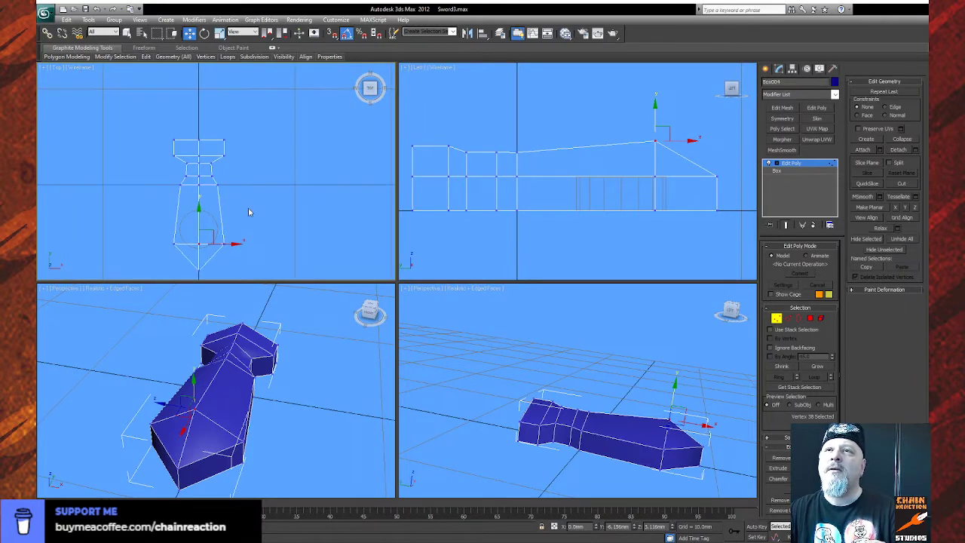
pyautogui.moveTo(217, 143); pyautogui.dragTo(249, 144)
pyautogui.moveTo(201, 112); pyautogui.dragTo(201, 118)
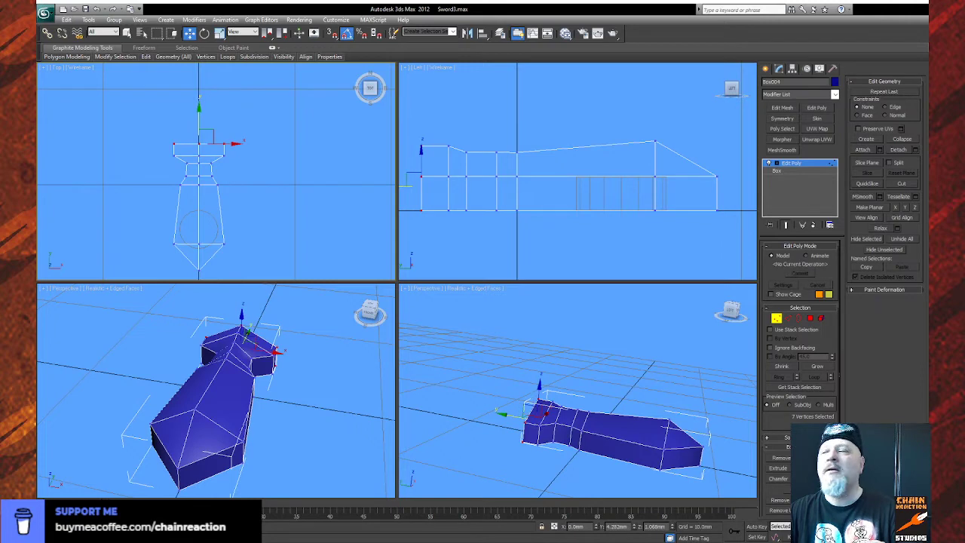
# Cut two vertical edges across the head's flat end face, one on each side of the centre edge.
pyautogui.press('e')
pyautogui.moveTo(584, 433)
pyautogui.keyDown('alt'); pyautogui.mouseDown(button='middle')
pyautogui.moveTo(663, 441)
pyautogui.moveTo(563, 452)
pyautogui.moveTo(557, 438)
pyautogui.moveTo(580, 424)
pyautogui.mouseUp(button='middle'); pyautogui.keyUp('alt')
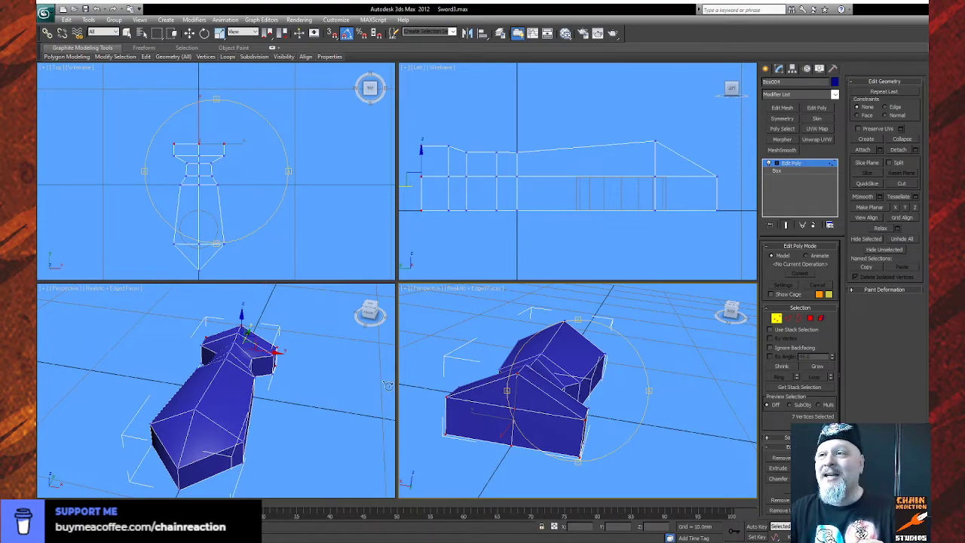
pyautogui.keyDown('alt'); pyautogui.moveTo(558, 419); pyautogui.dragTo(594, 395, button='middle'); pyautogui.keyUp('alt')
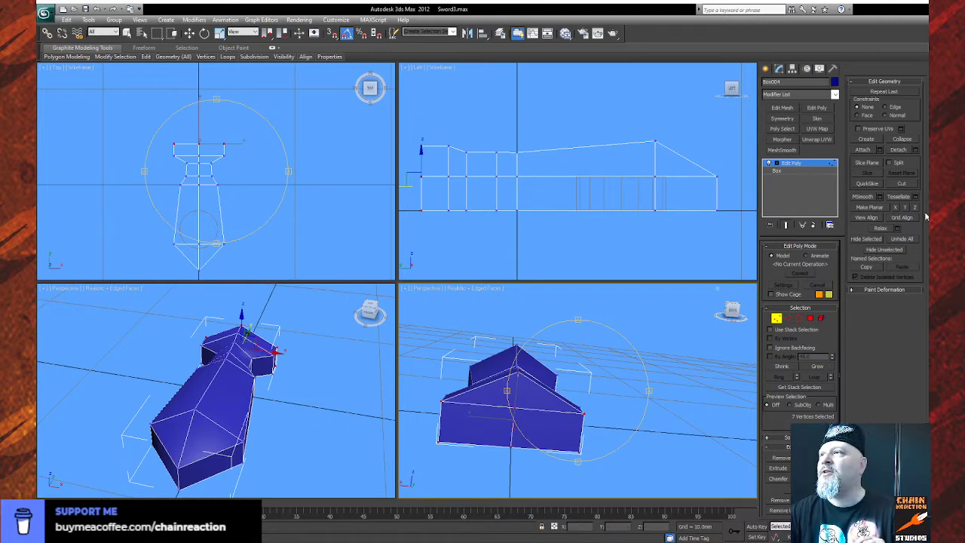
pyautogui.click(909, 183)
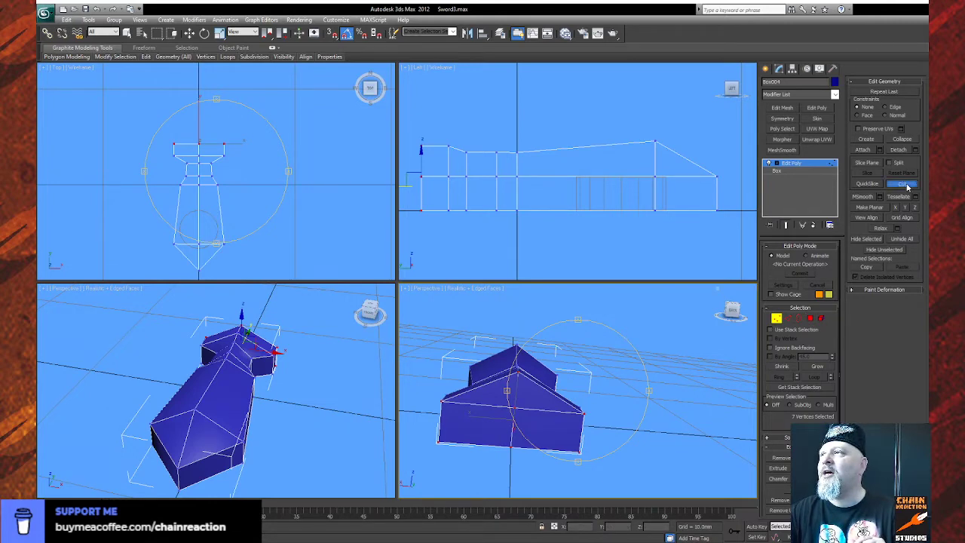
pyautogui.click(481, 442)
pyautogui.click(484, 407)
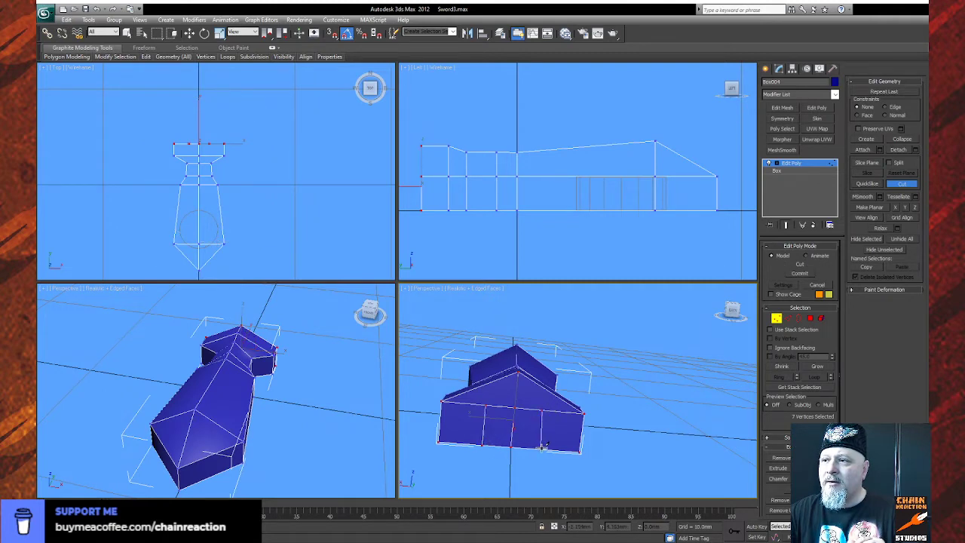
# Align the lower vertex of the slanted cut edge on the flat end face with its upper vertex, at X about -1.19 mm.
pyautogui.scroll(8, 190, 260)
pyautogui.moveTo(192, 273); pyautogui.dragTo(250, 292, button='middle')
pyautogui.scroll(4, 223, 237)
pyautogui.moveTo(214, 240); pyautogui.dragTo(234, 236, button='middle')
pyautogui.moveTo(144, 204); pyautogui.dragTo(171, 202, button='middle')
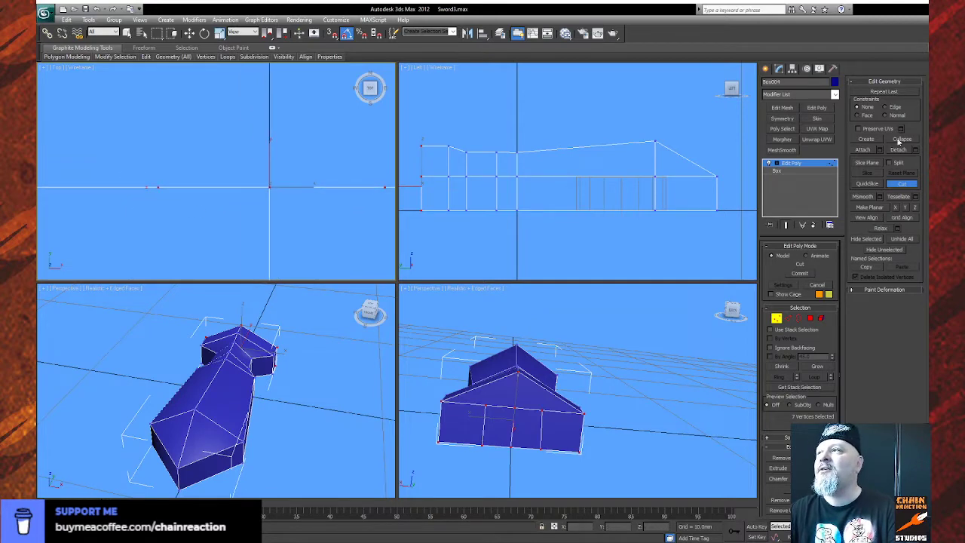
pyautogui.press('w')
pyautogui.scroll(-3, 161, 222)
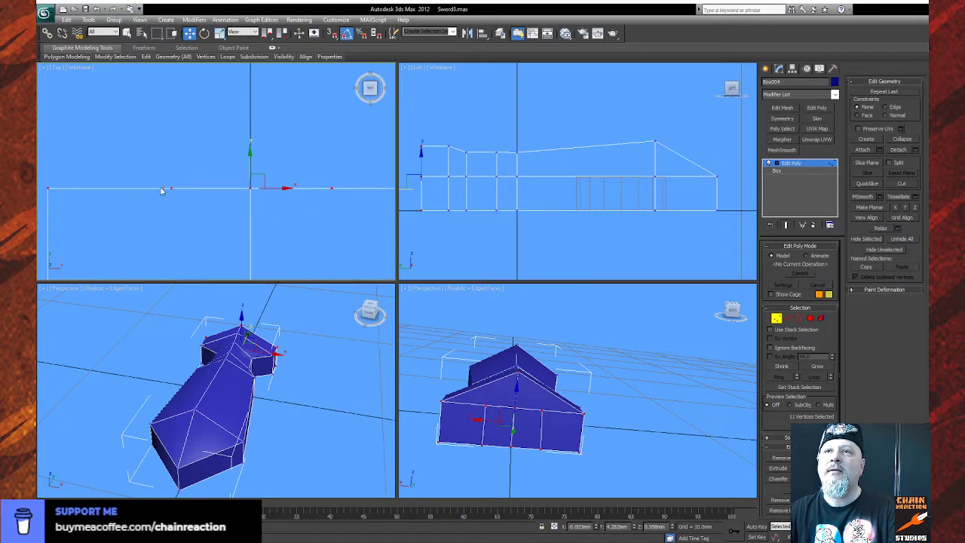
pyautogui.click(161, 187)
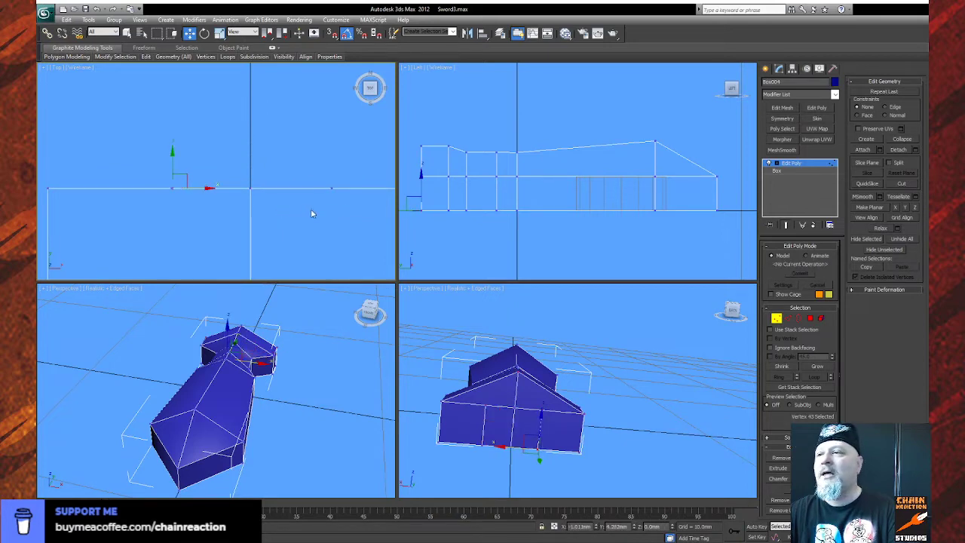
pyautogui.moveTo(371, 204); pyautogui.dragTo(333, 209, button='middle')
pyautogui.moveTo(259, 208); pyautogui.dragTo(265, 206, button='middle')
pyautogui.moveTo(118, 175); pyautogui.dragTo(151, 193)
pyautogui.scroll(4, 125, 199)
pyautogui.moveTo(122, 201); pyautogui.dragTo(362, 199, button='middle')
pyautogui.scroll(3, 224, 186)
pyautogui.scroll(1, 214, 208)
pyautogui.scroll(2, 222, 208)
pyautogui.scroll(2, 229, 243)
pyautogui.moveTo(229, 243); pyautogui.dragTo(327, 147, button='middle')
pyautogui.scroll(1, 282, 188)
pyautogui.click(217, 195)
pyautogui.moveTo(228, 196); pyautogui.dragTo(170, 198)
pyautogui.scroll(-15, 204, 200)
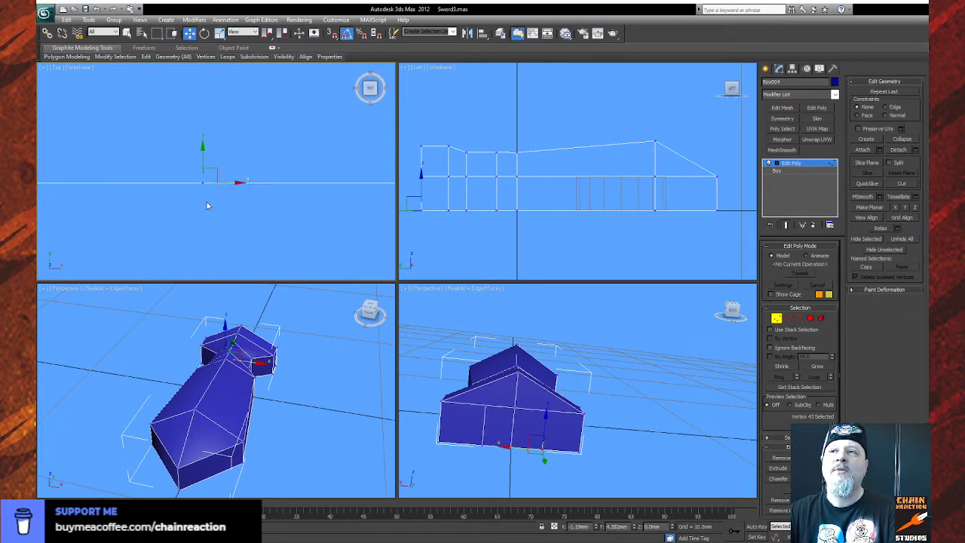
pyautogui.moveTo(283, 195); pyautogui.dragTo(249, 193, button='middle')
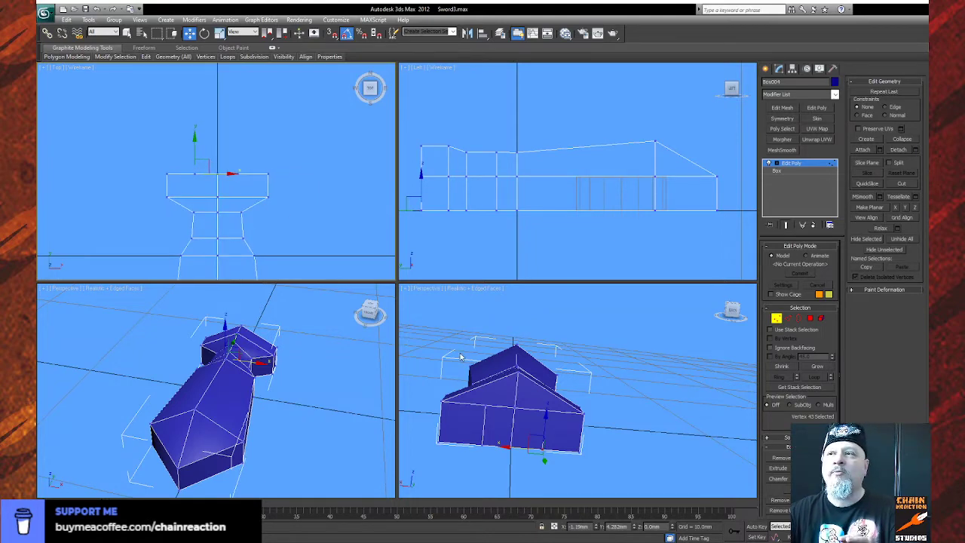
# Move all the vertices of the pointed end away from the neck, to Y about -7.79 mm.
pyautogui.scroll(-8, 288, 388)
pyautogui.scroll(5, 290, 389)
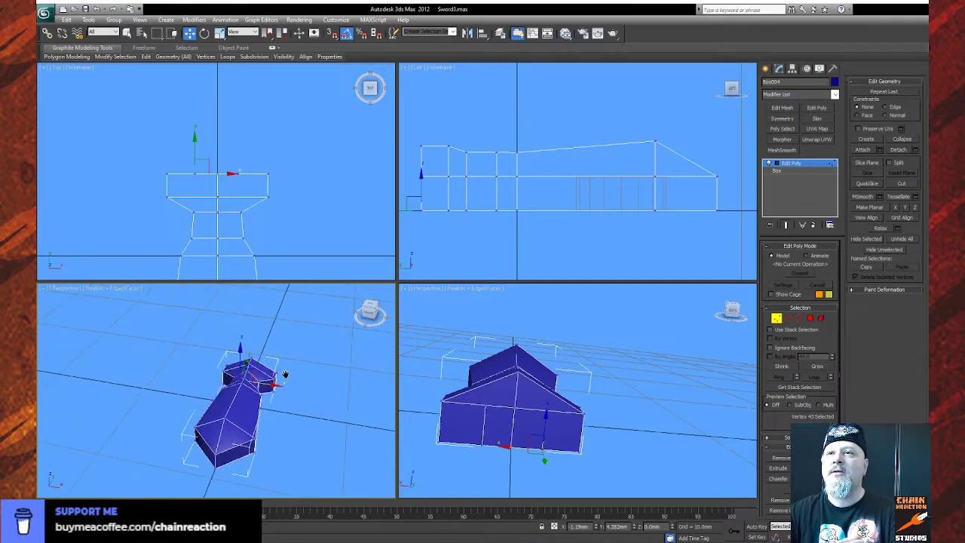
pyautogui.moveTo(282, 378); pyautogui.dragTo(291, 365, button='middle')
pyautogui.scroll(-3, 279, 250)
pyautogui.moveTo(279, 226); pyautogui.dragTo(290, 158, button='middle')
pyautogui.scroll(-2, 291, 164)
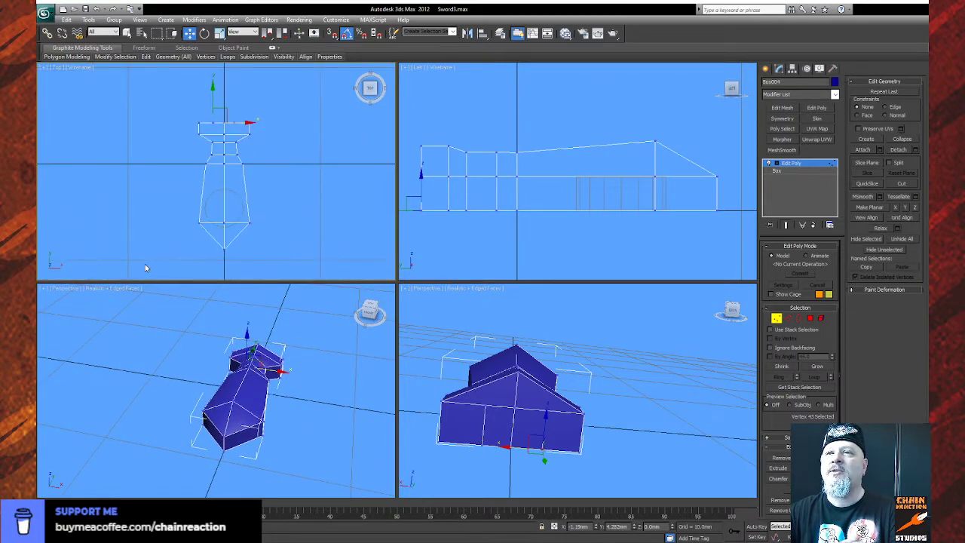
pyautogui.moveTo(182, 269); pyautogui.dragTo(282, 210)
pyautogui.moveTo(222, 194); pyautogui.dragTo(223, 203)
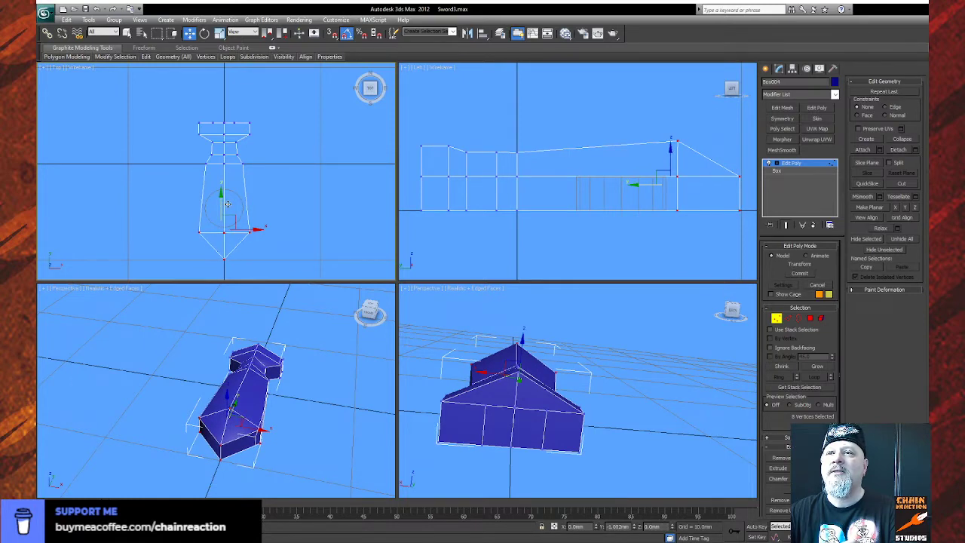
# Extrude the two centre polygons of the head's flat end face into a handle ending at Y about 8.41 mm.
pyautogui.click(810, 317)
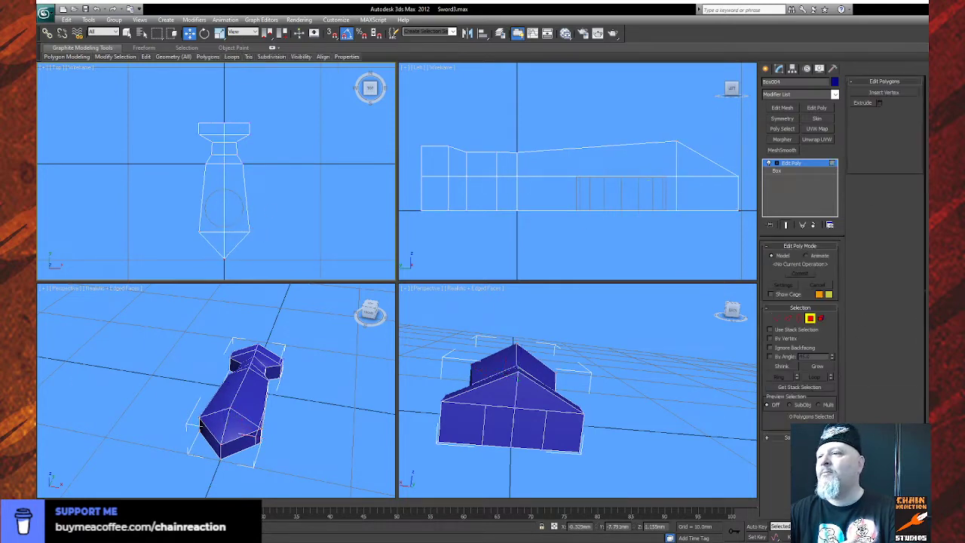
pyautogui.click(491, 426)
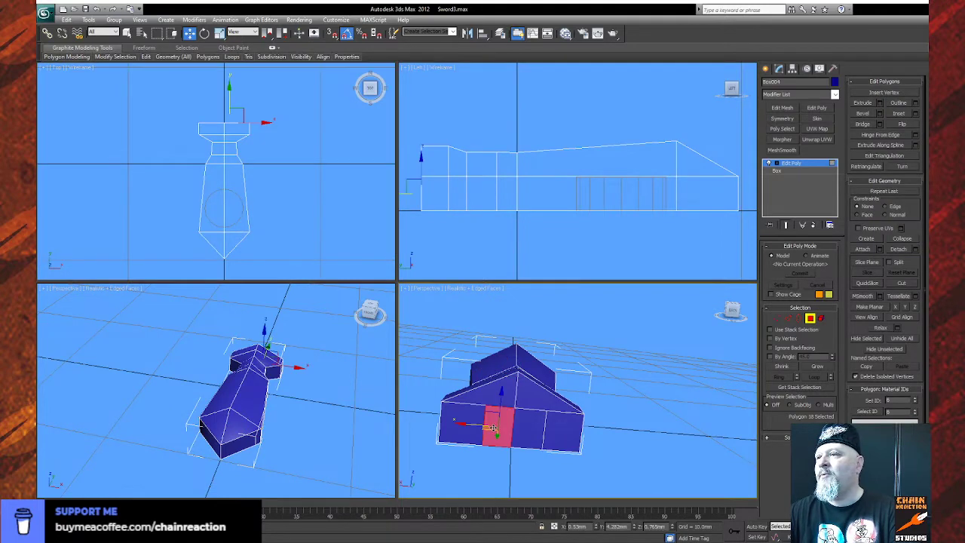
pyautogui.keyDown('shift'); pyautogui.click(533, 440); pyautogui.keyUp('shift')
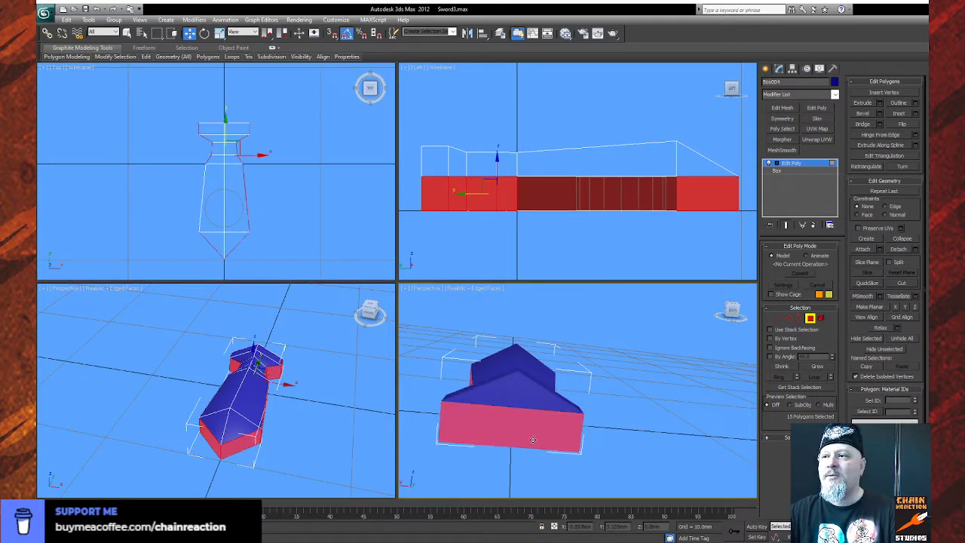
pyautogui.click(657, 457)
pyautogui.click(491, 433)
pyautogui.keyDown('ctrl'); pyautogui.click(539, 434); pyautogui.keyUp('ctrl')
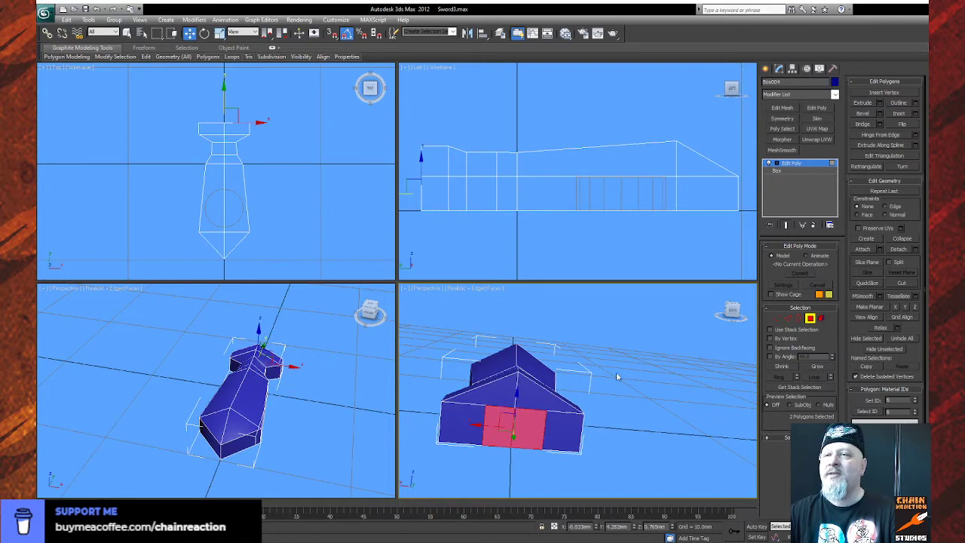
pyautogui.moveTo(250, 157)
pyautogui.mouseDown(button='middle')
pyautogui.moveTo(251, 187)
pyautogui.moveTo(254, 174)
pyautogui.mouseUp(button='middle')
pyautogui.scroll(3, 252, 150)
pyautogui.scroll(5, 250, 137)
pyautogui.moveTo(251, 137); pyautogui.dragTo(210, 201, button='middle')
pyautogui.scroll(-2, 211, 202)
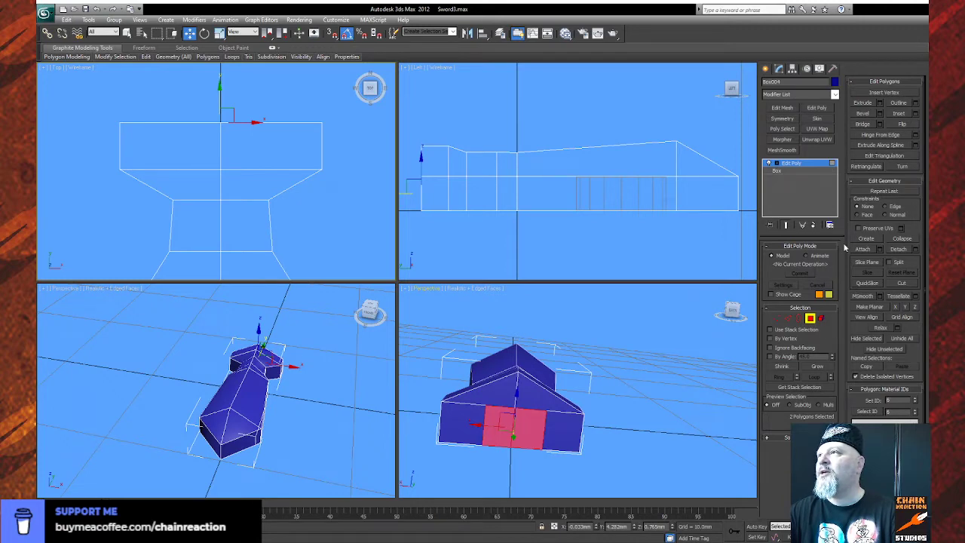
pyautogui.click(863, 103)
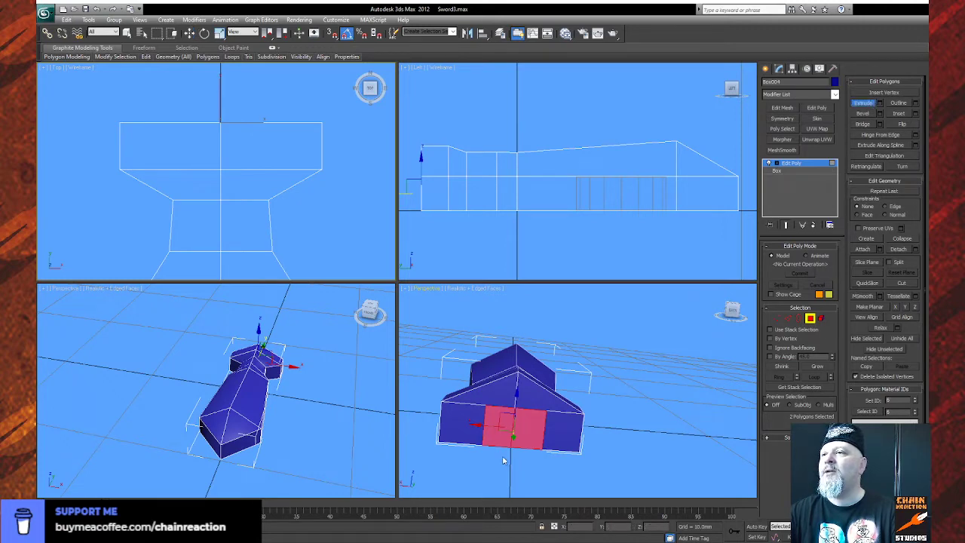
pyautogui.moveTo(500, 442); pyautogui.dragTo(510, 428)
pyautogui.scroll(-5, 287, 233)
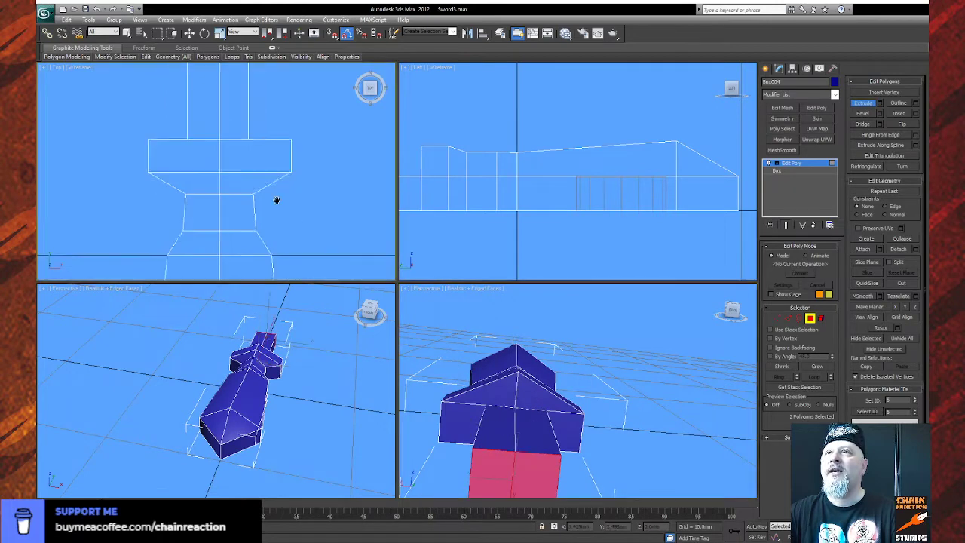
pyautogui.click(189, 33)
pyautogui.moveTo(222, 86); pyautogui.dragTo(223, 101)
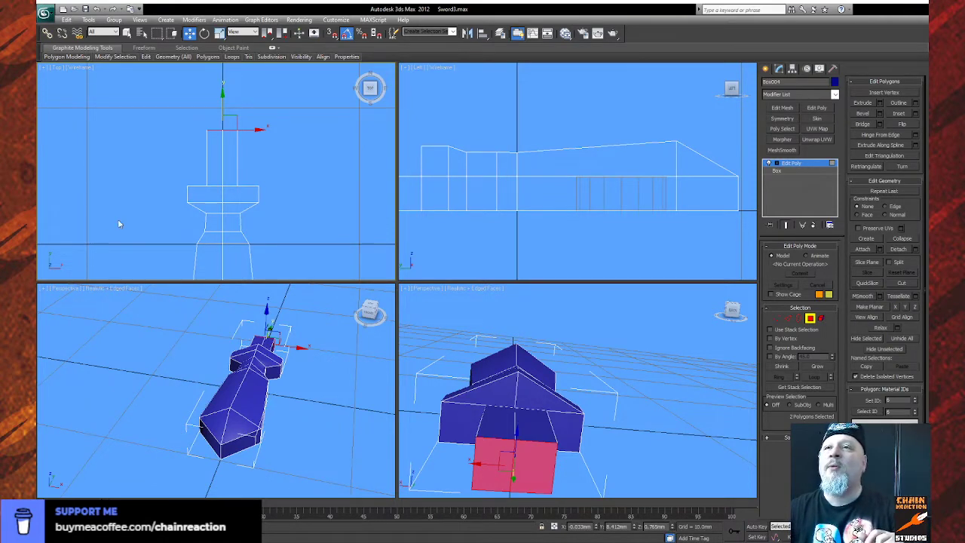
# Try deleting the vertices on one side of the centre line, inspect the remaining half, and undo the deletion.
pyautogui.scroll(-4, 327, 153)
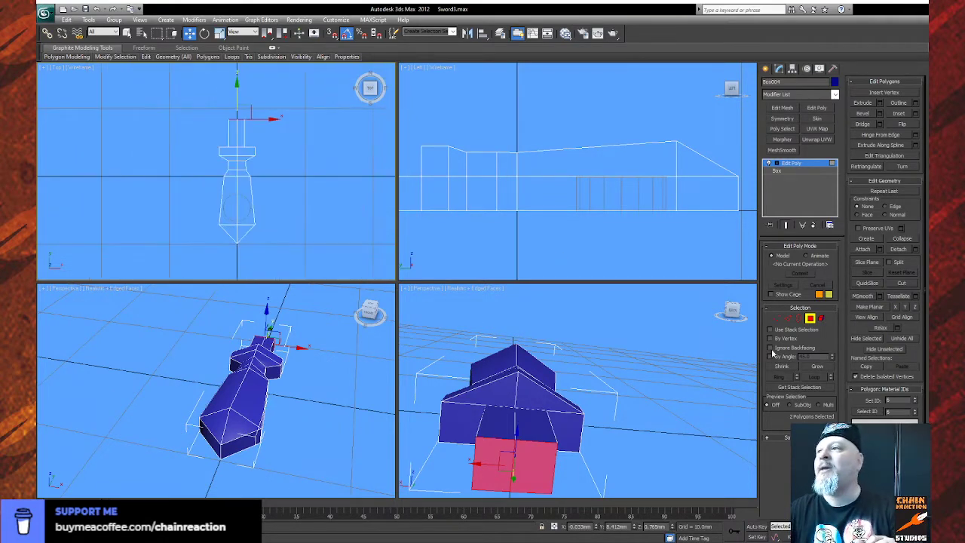
pyautogui.click(777, 319)
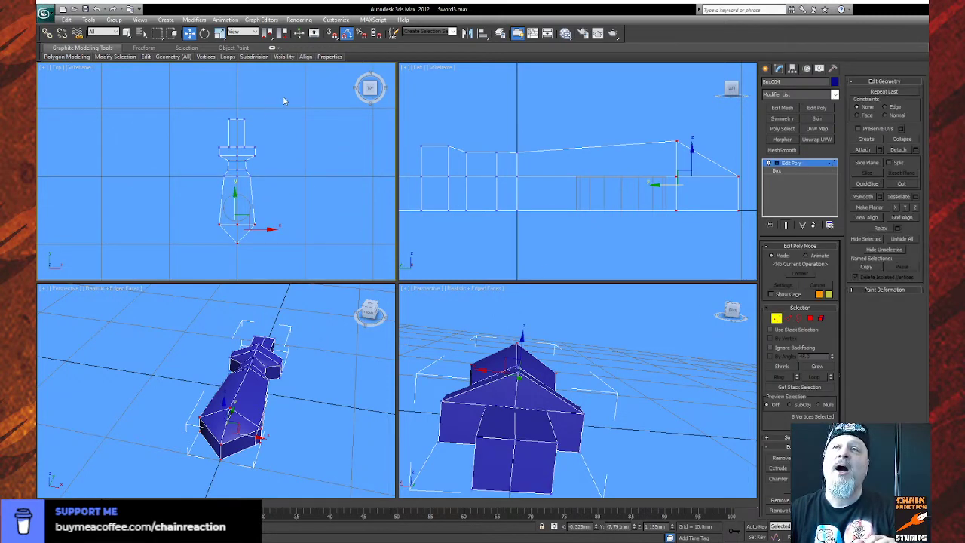
pyautogui.moveTo(262, 208); pyautogui.dragTo(243, 264)
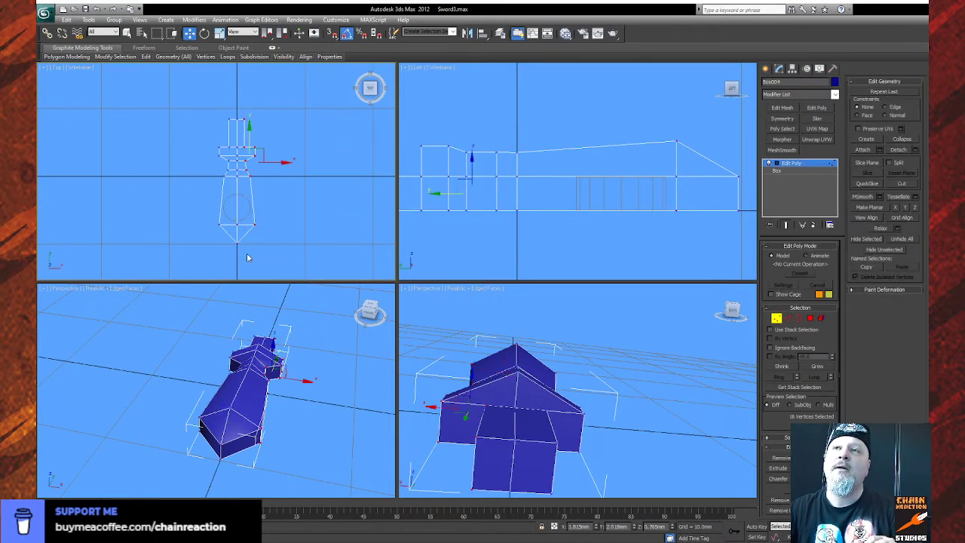
pyautogui.press('Delete')
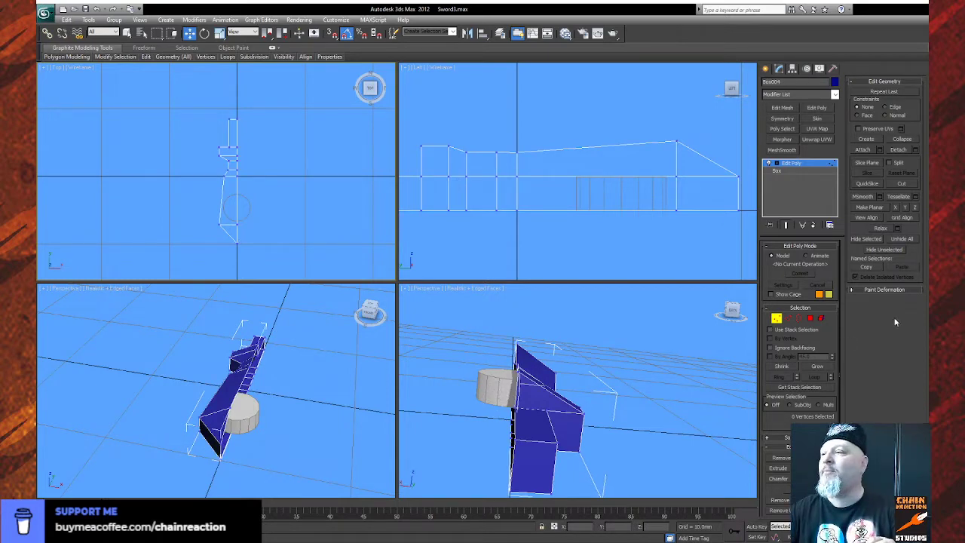
pyautogui.click(910, 537)
pyautogui.moveTo(466, 420); pyautogui.dragTo(582, 464)
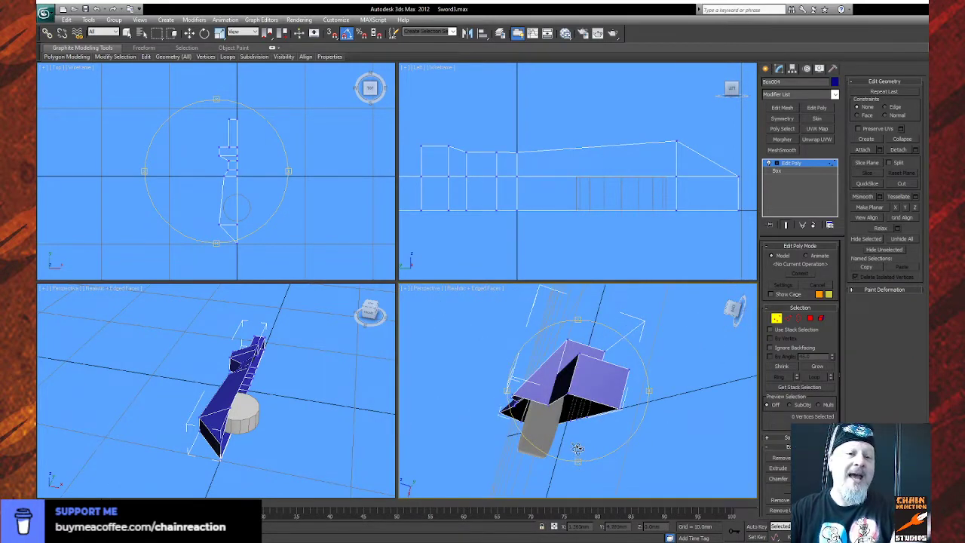
pyautogui.moveTo(279, 196); pyautogui.dragTo(274, 233)
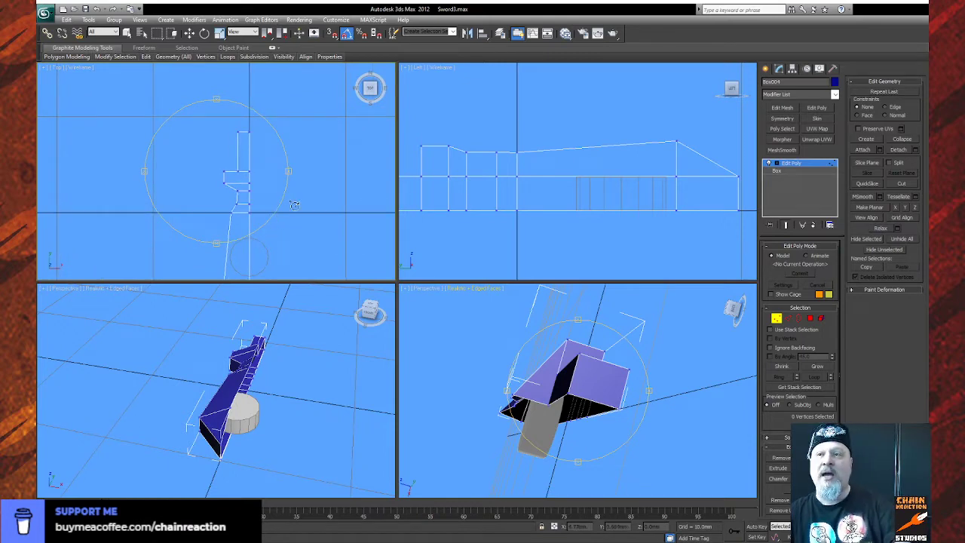
pyautogui.hotkey('ctrl', 'z')
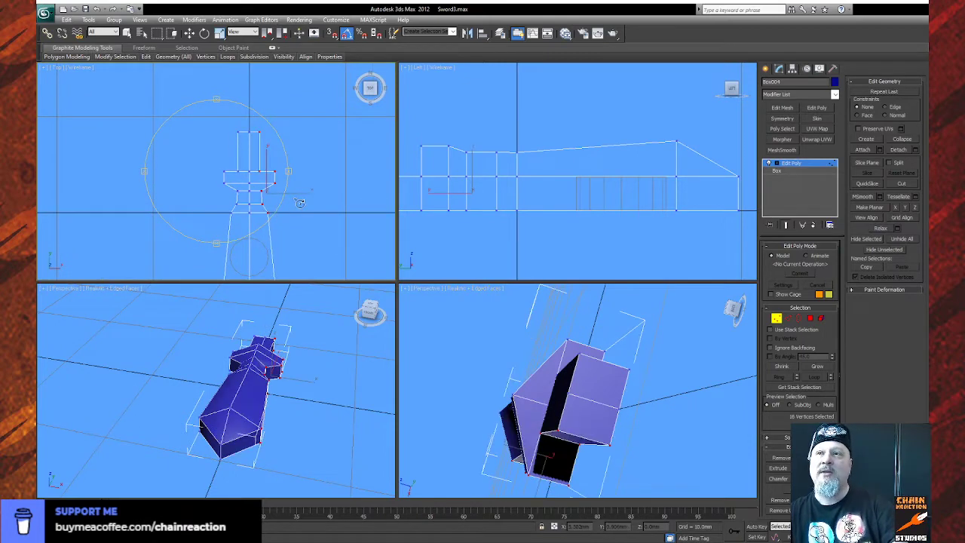
# Shorten the handle by moving its two end polygons toward the head, to Y about 7.8 mm.
pyautogui.click(811, 318)
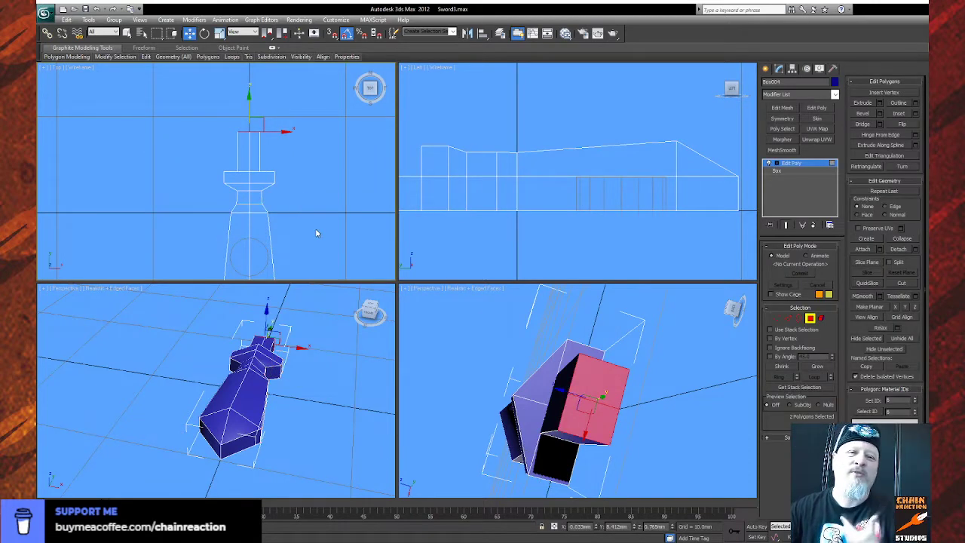
pyautogui.scroll(4, 277, 166)
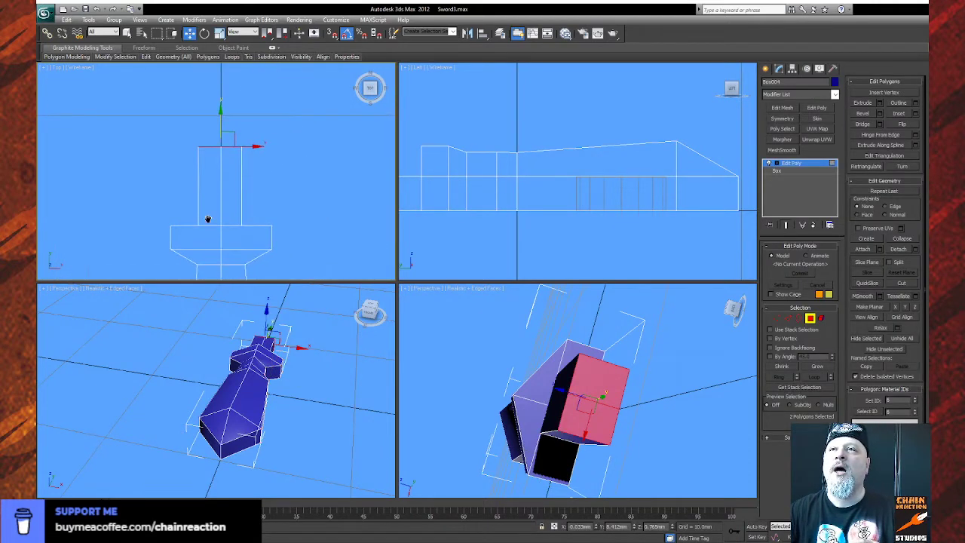
pyautogui.moveTo(221, 123); pyautogui.dragTo(219, 141)
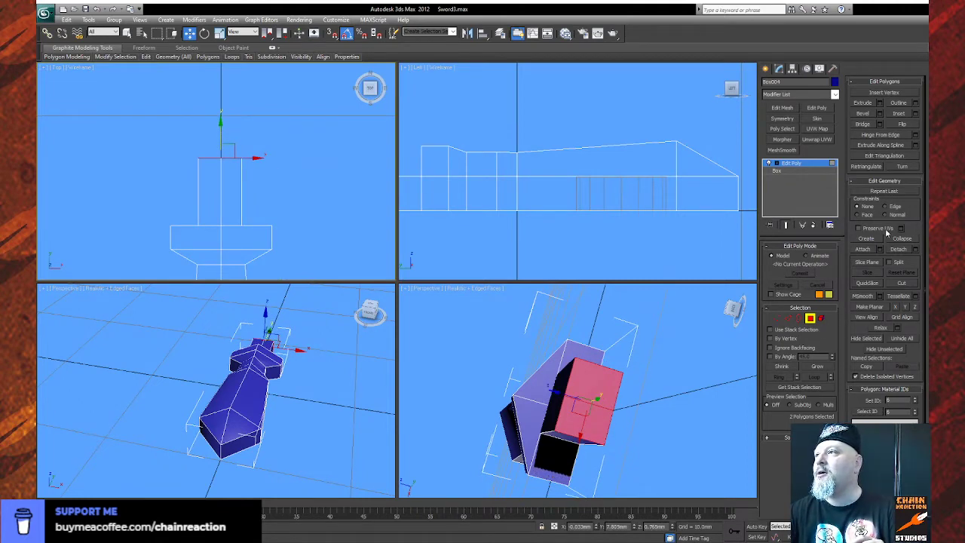
pyautogui.click(879, 113)
pyautogui.moveTo(596, 392); pyautogui.dragTo(596, 372)
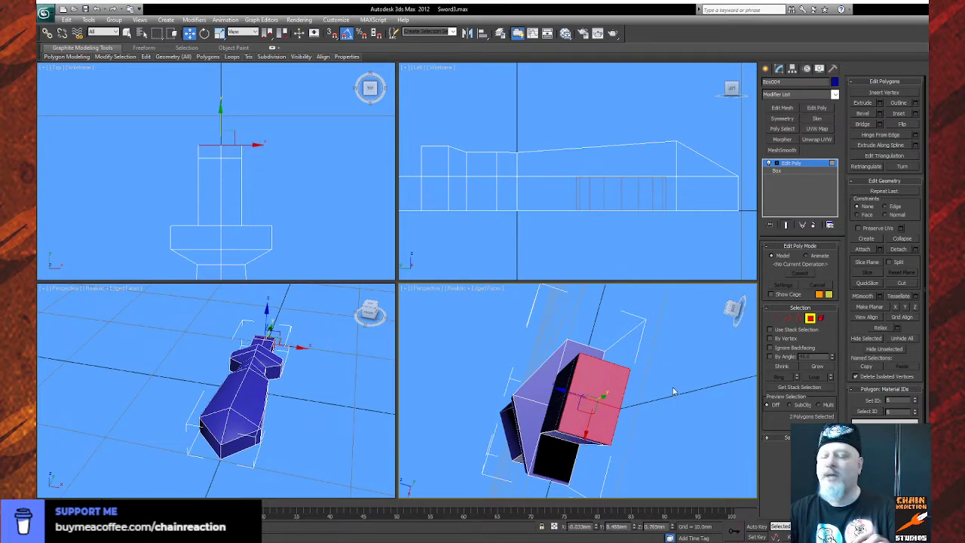
pyautogui.hotkey('ctrl', 'z')
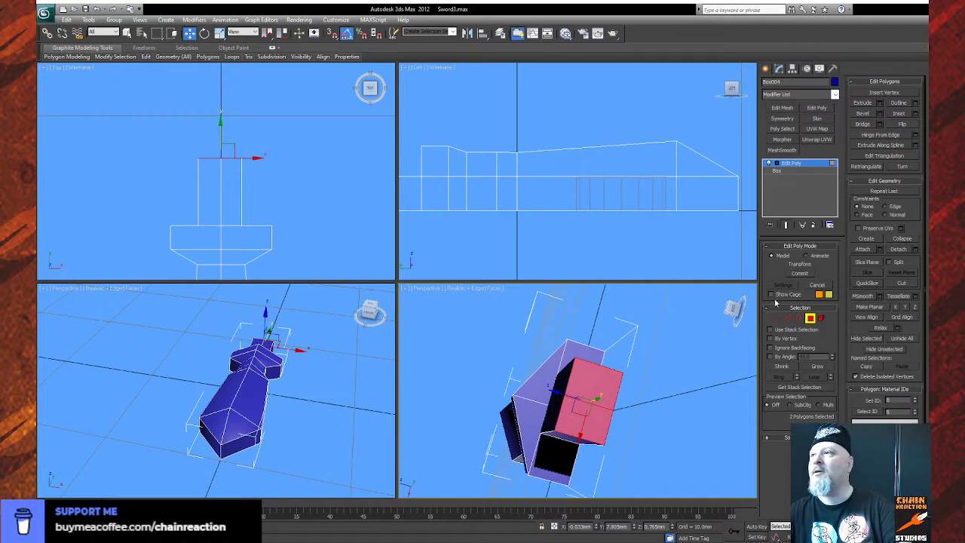
# Bevel the handle's two end polygons outward into a short flare ending at Y about 8.46 mm.
pyautogui.click(874, 113)
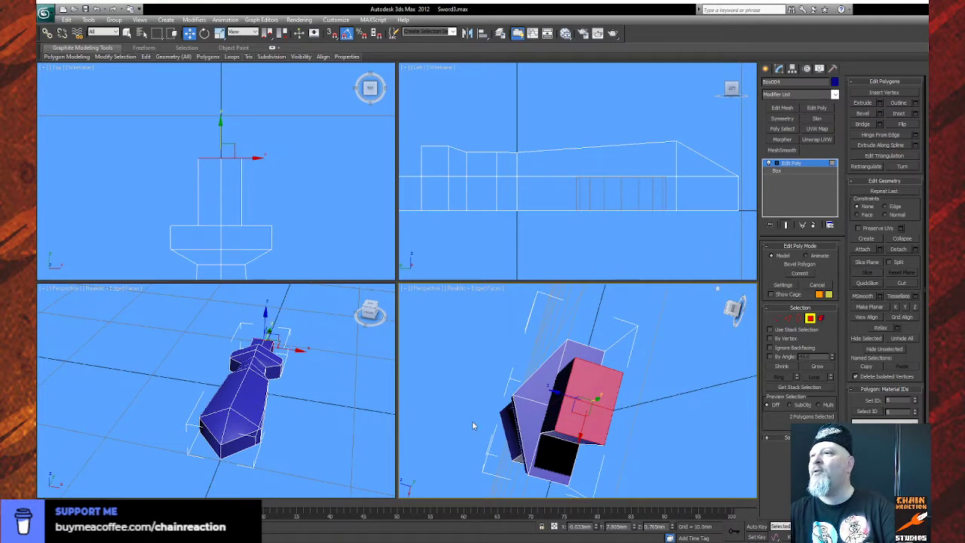
pyautogui.click(588, 423)
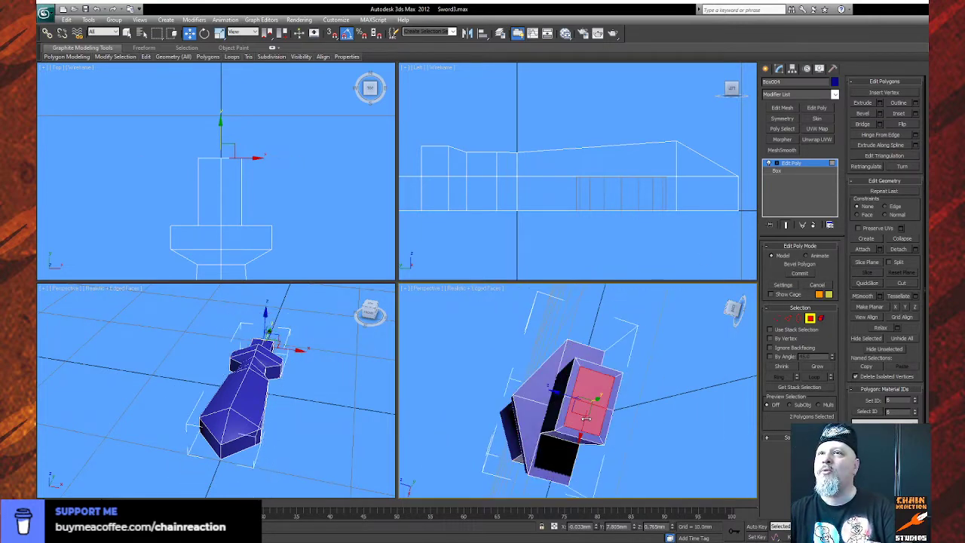
pyautogui.moveTo(587, 413); pyautogui.dragTo(587, 405)
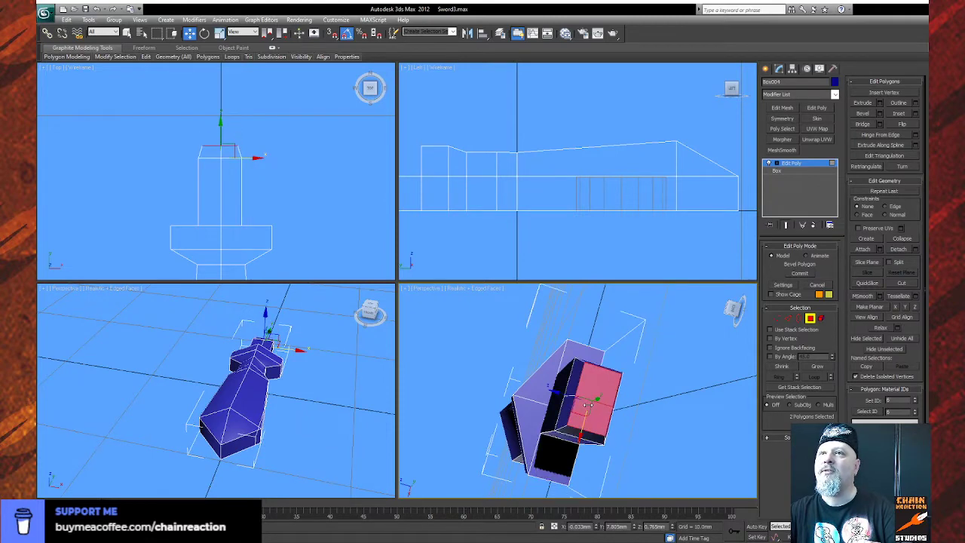
pyautogui.click(588, 421)
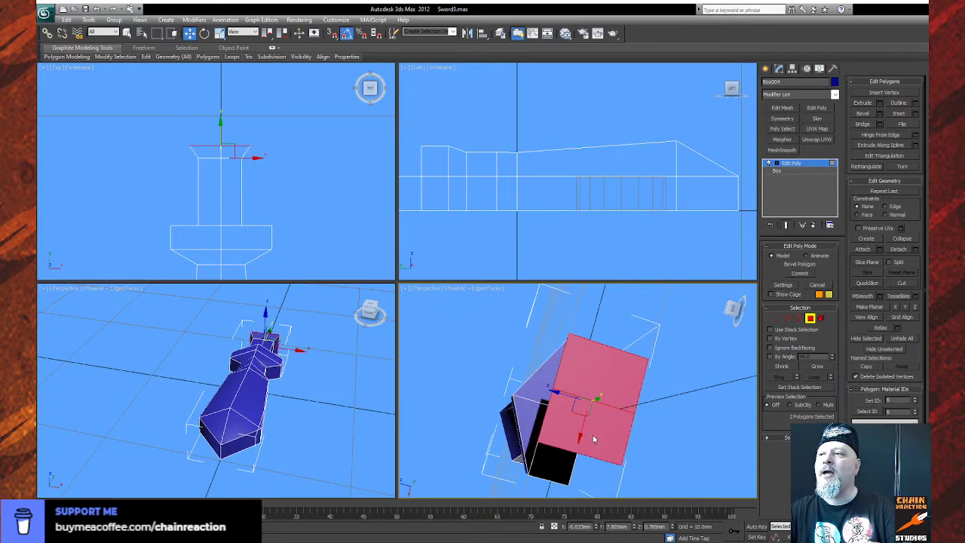
# Bevel the flared end again, tapering it inward to a narrower end face at Y about 9.99 mm.
pyautogui.press(';')
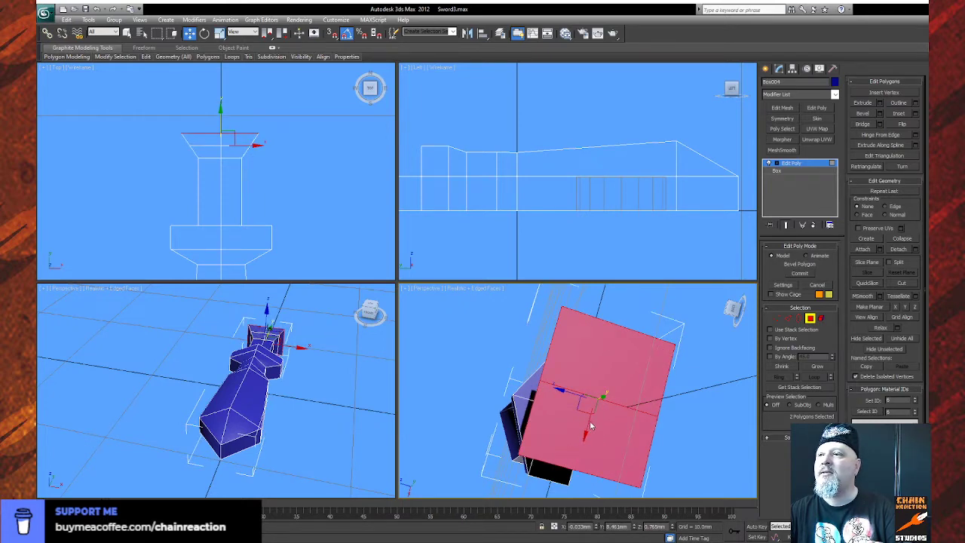
pyautogui.moveTo(588, 423); pyautogui.dragTo(587, 408)
pyautogui.click(585, 421)
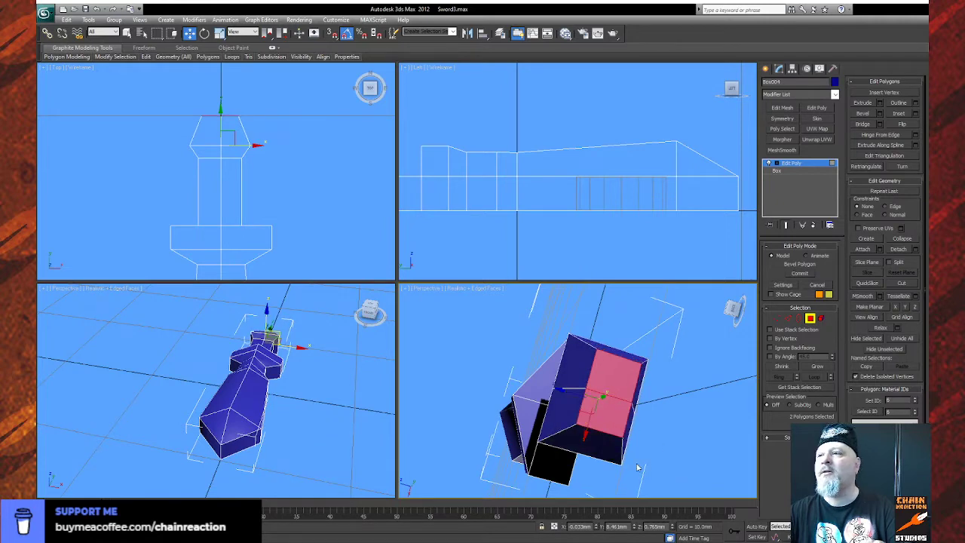
pyautogui.click(588, 435)
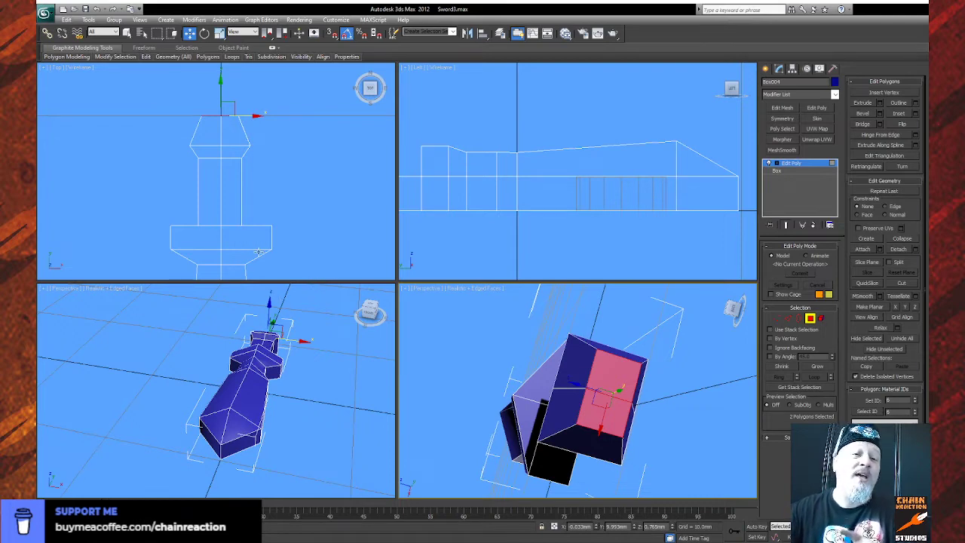
# Lower the neck's two top ridge vertices beside the guard and the ridge vertex at the blade's base, the last to Z about 2.35 mm.
pyautogui.click(910, 536)
pyautogui.moveTo(312, 428); pyautogui.dragTo(266, 387)
pyautogui.scroll(2, 267, 366)
pyautogui.moveTo(267, 366); pyautogui.dragTo(291, 411, button='middle')
pyautogui.scroll(2, 225, 417)
pyautogui.moveTo(225, 417); pyautogui.dragTo(234, 432, button='middle')
pyautogui.rightClick(264, 416)
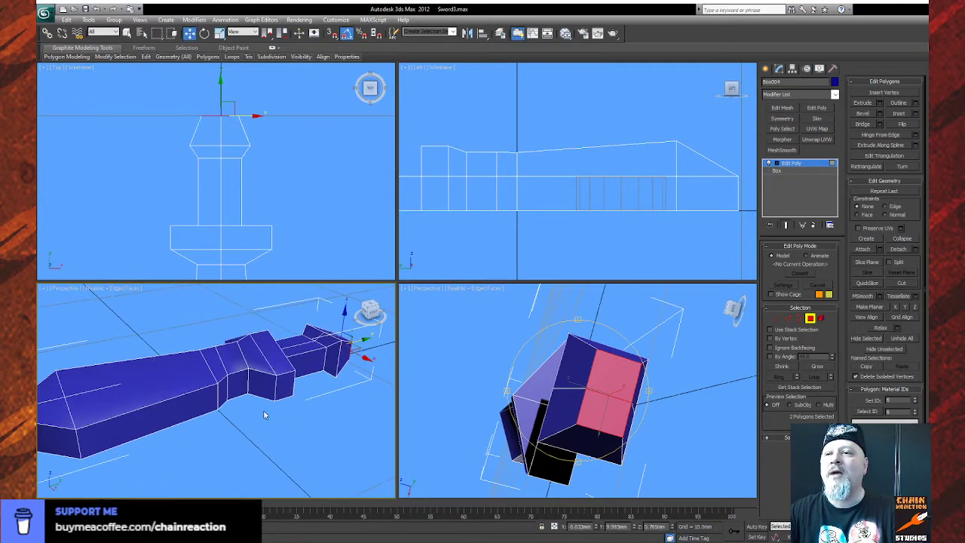
pyautogui.click(776, 317)
pyautogui.scroll(3, 528, 177)
pyautogui.moveTo(530, 134); pyautogui.dragTo(544, 145, button='middle')
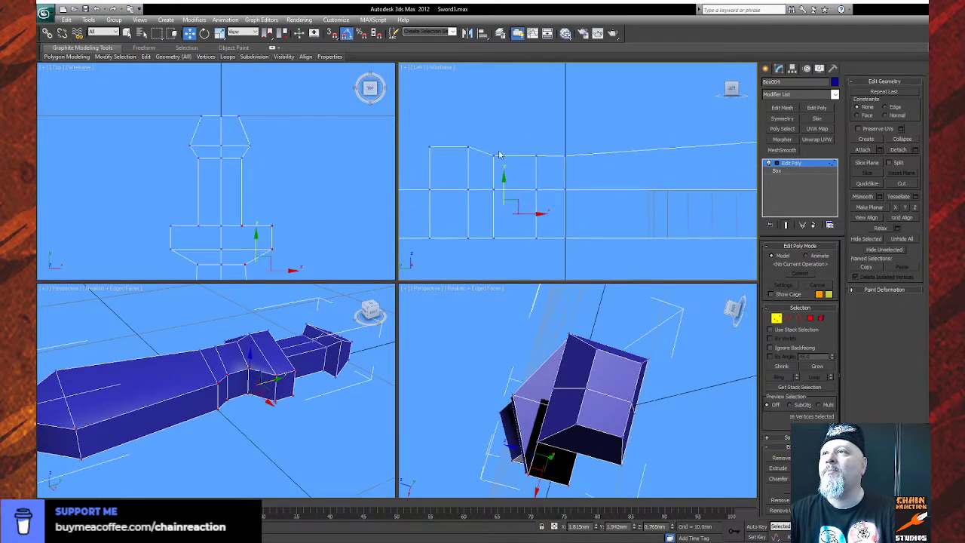
pyautogui.moveTo(489, 146); pyautogui.dragTo(545, 175)
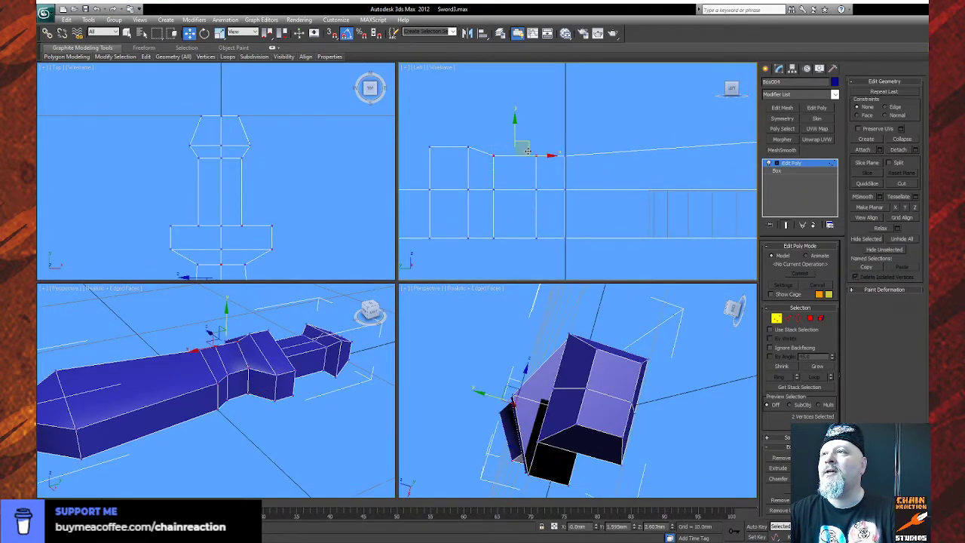
pyautogui.moveTo(519, 141); pyautogui.dragTo(515, 145)
pyautogui.click(565, 153)
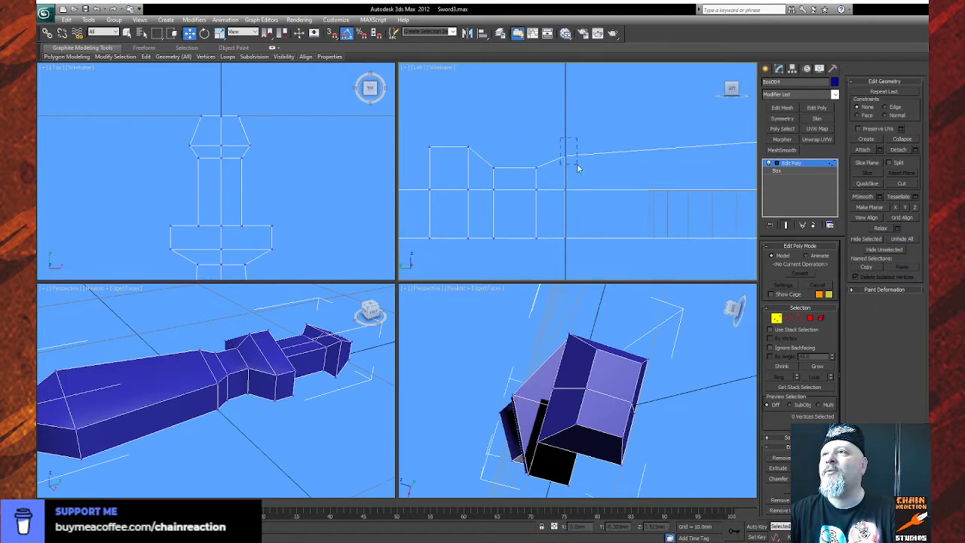
pyautogui.moveTo(568, 139); pyautogui.dragTo(567, 151)
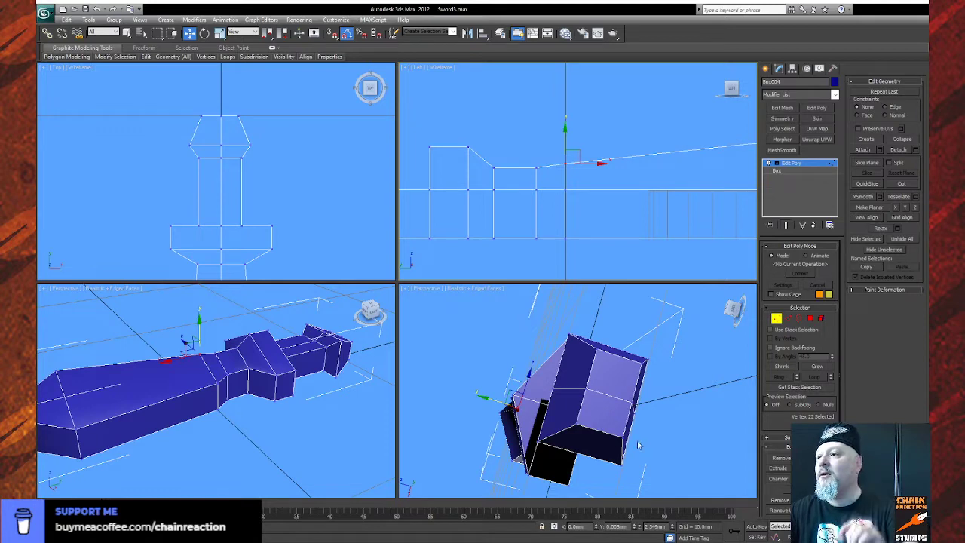
# Try raising the vertices where the handle meets the guard, check the slope in the perspective view, and undo the move.
pyautogui.scroll(-5, 581, 272)
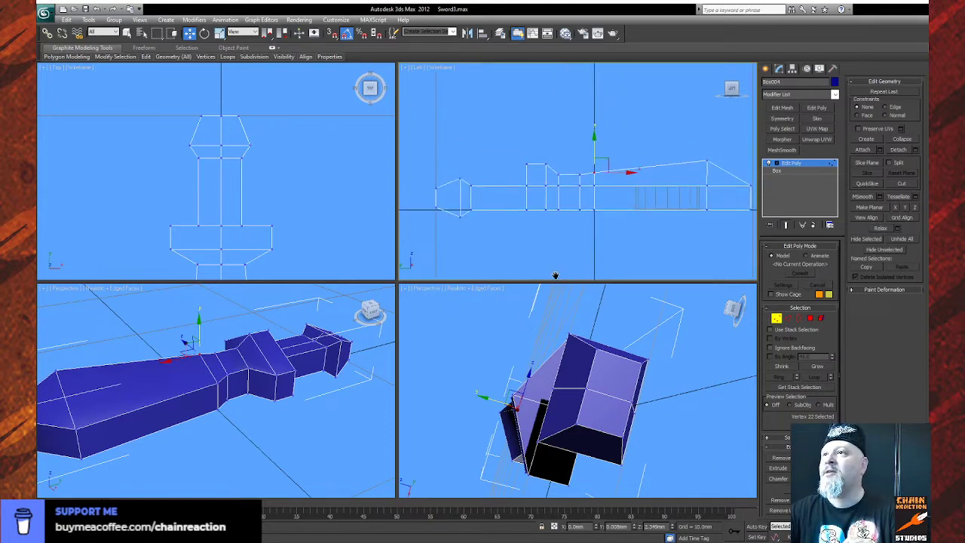
pyautogui.scroll(3, 510, 201)
pyautogui.moveTo(521, 190); pyautogui.dragTo(512, 142)
pyautogui.hotkey('ctrl', 'r')
pyautogui.moveTo(551, 391)
pyautogui.mouseDown()
pyautogui.moveTo(499, 390)
pyautogui.moveTo(541, 393)
pyautogui.mouseUp()
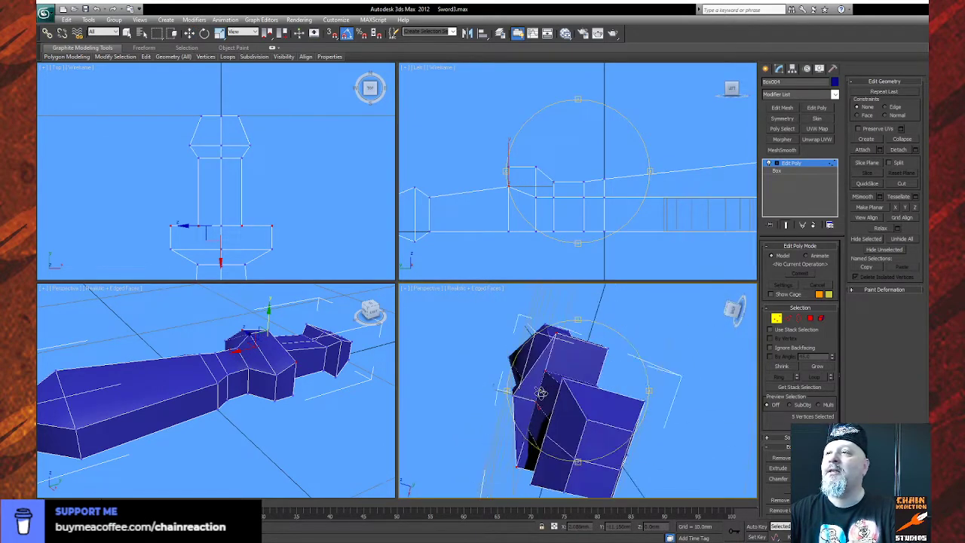
pyautogui.hotkey('ctrl', 'z')
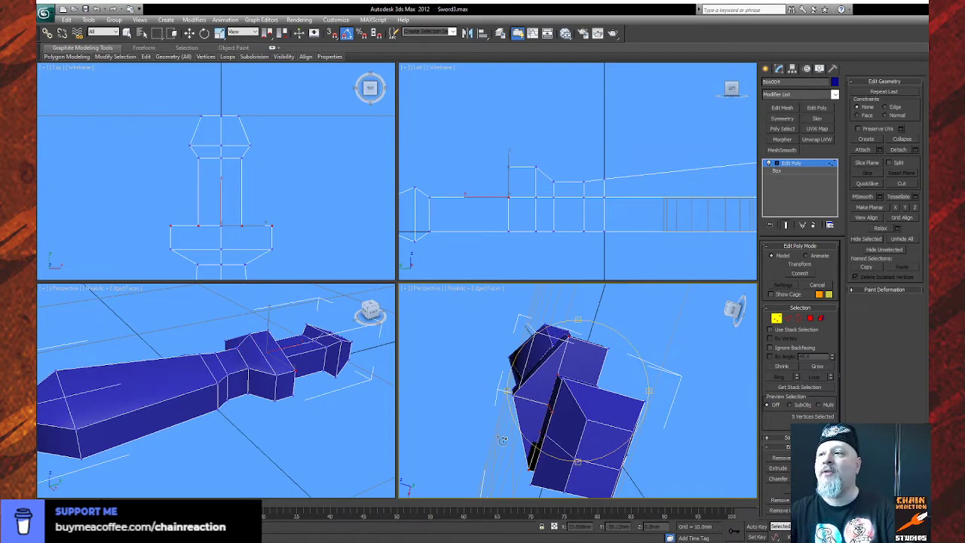
# Examine the guard, handle and flared end from behind and from the side to judge the handle's top ridge.
pyautogui.moveTo(587, 411); pyautogui.dragTo(552, 420)
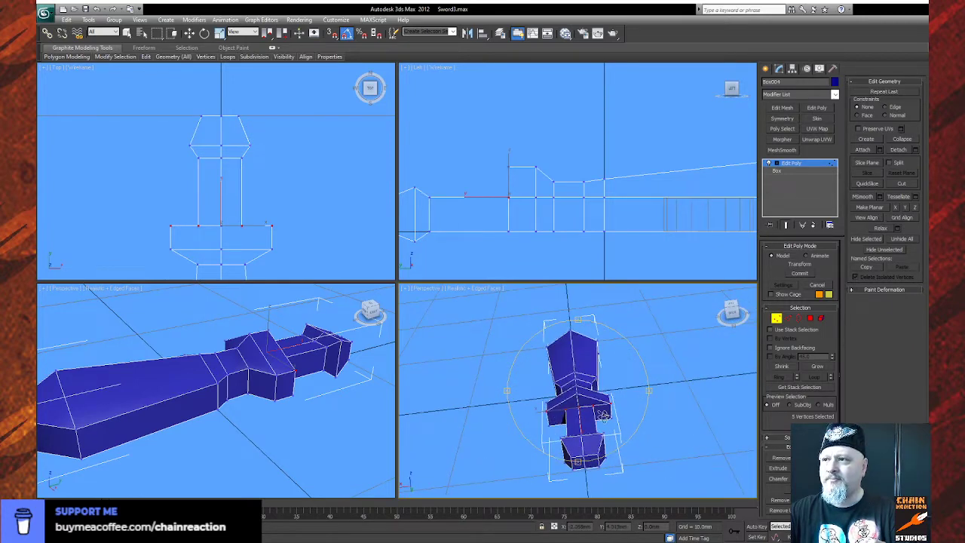
pyautogui.scroll(2, 553, 420)
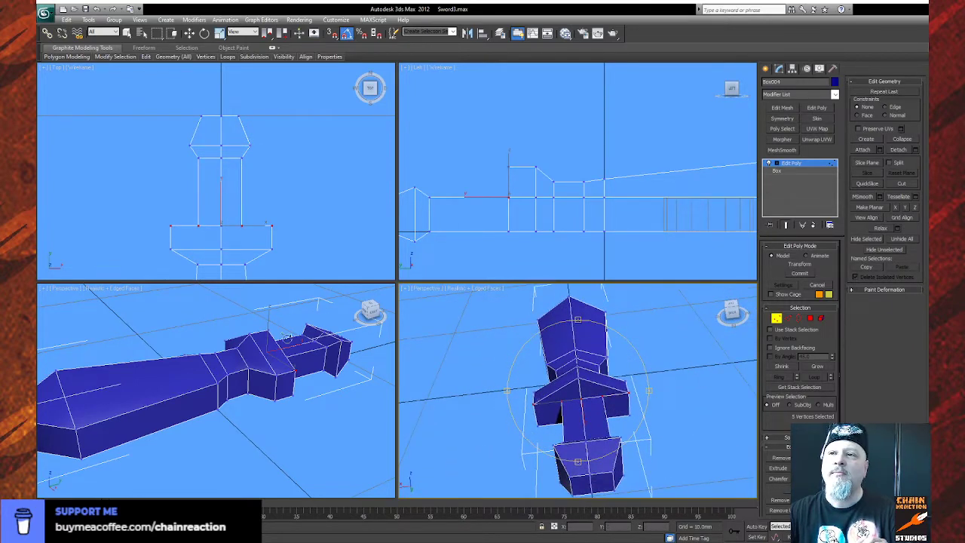
pyautogui.rightClick(298, 177)
pyautogui.press('w')
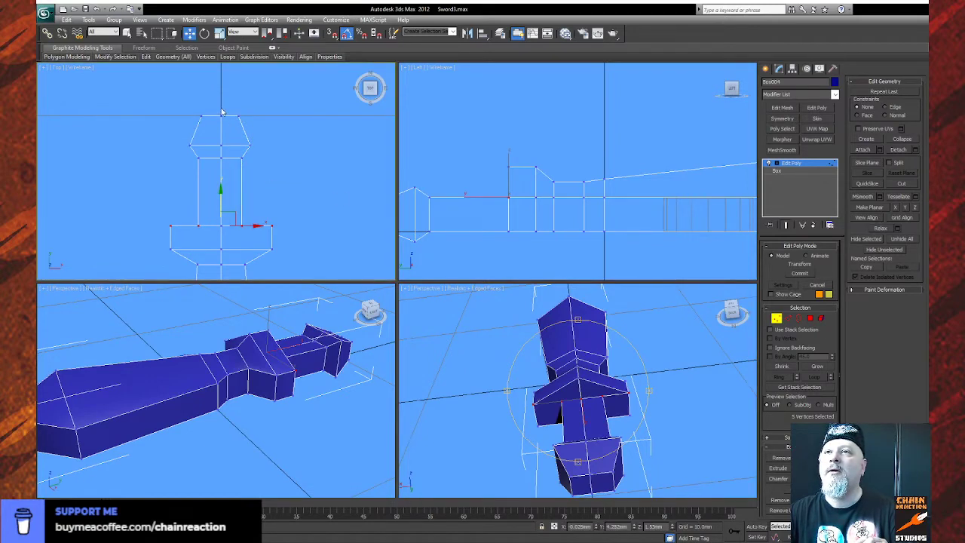
pyautogui.click(237, 174)
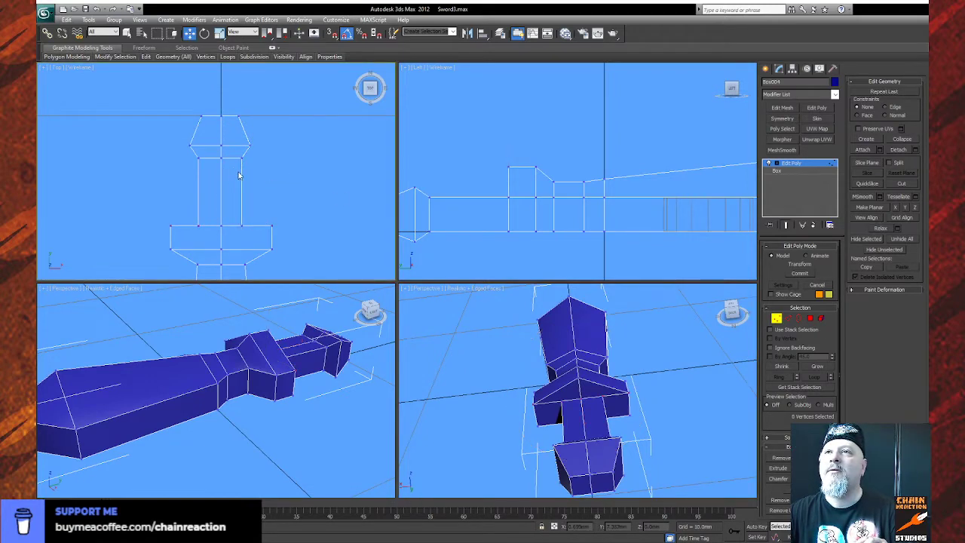
pyautogui.click(581, 401)
pyautogui.hotkey('ctrl', 'r')
pyautogui.moveTo(563, 412); pyautogui.dragTo(681, 390)
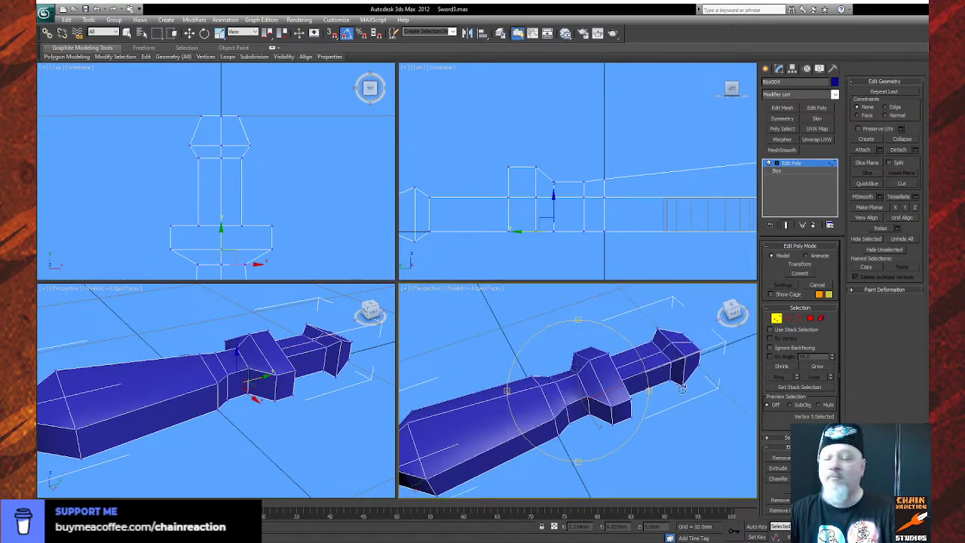
pyautogui.scroll(5, 682, 390)
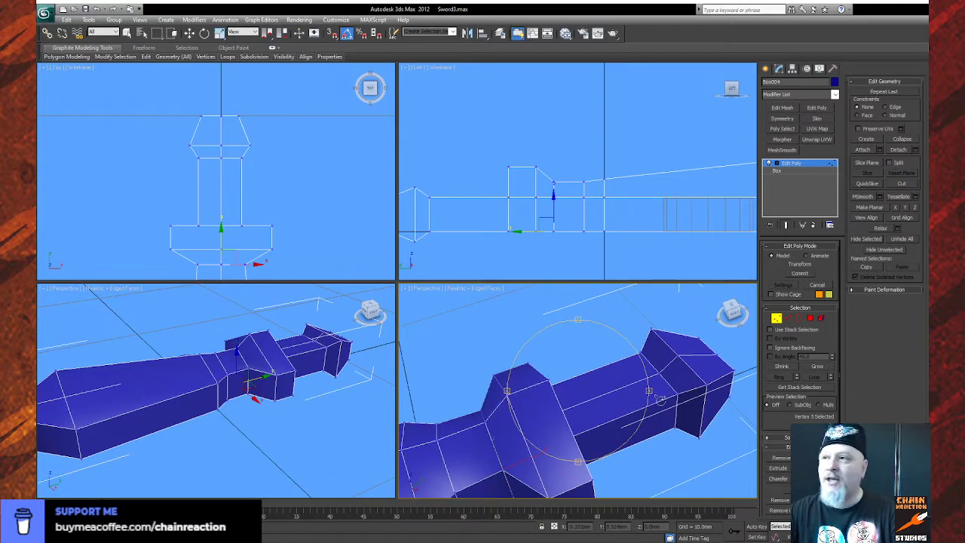
# Try raising the top centre vertices of the handle's flared end vertically in the side view, and undo the move.
pyautogui.click(127, 33)
pyautogui.keyDown('ctrl'); pyautogui.click(660, 371); pyautogui.keyUp('ctrl')
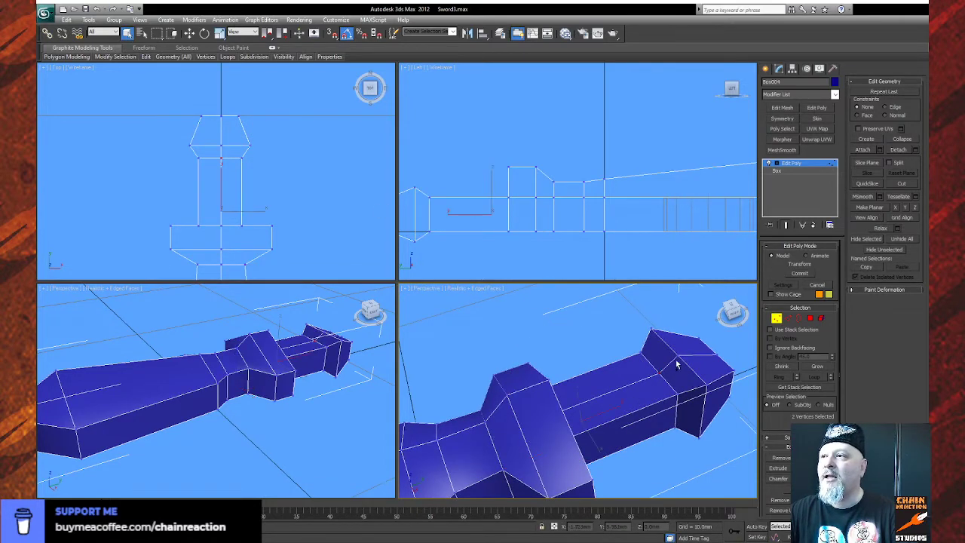
pyautogui.keyDown('ctrl'); pyautogui.click(679, 355); pyautogui.keyUp('ctrl')
pyautogui.keyDown('ctrl'); pyautogui.click(717, 355); pyautogui.keyUp('ctrl')
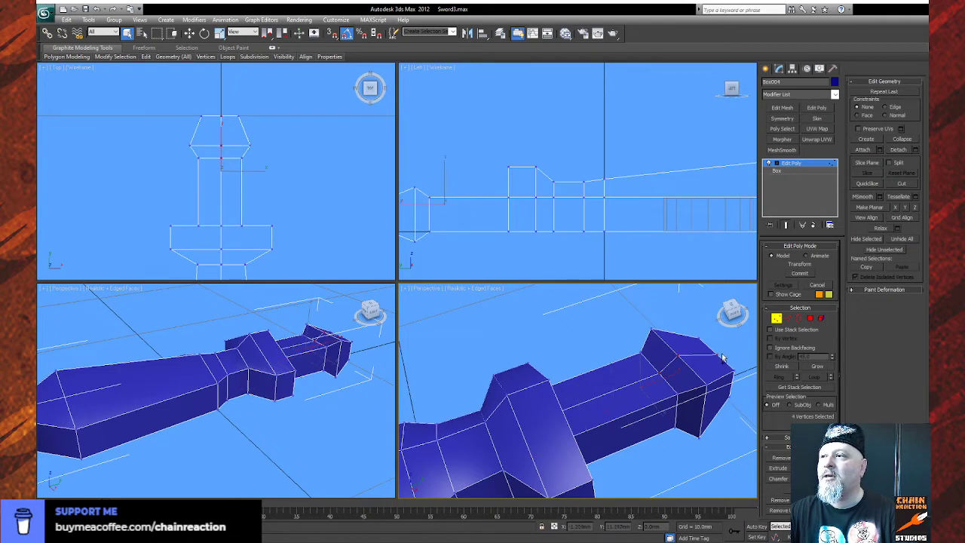
pyautogui.moveTo(478, 184); pyautogui.dragTo(528, 177, button='middle')
pyautogui.click(189, 34)
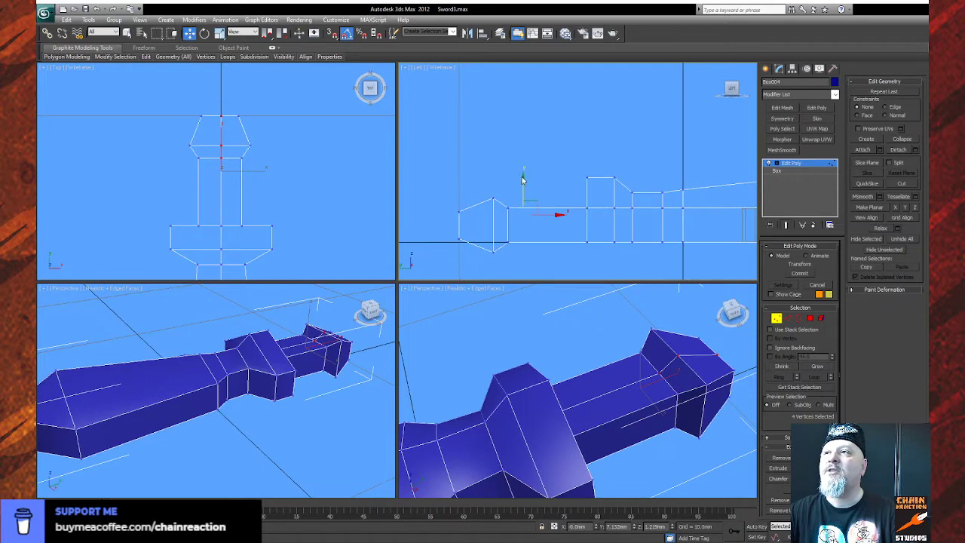
pyautogui.click(525, 185)
pyautogui.hotkey('ctrl', 'z')
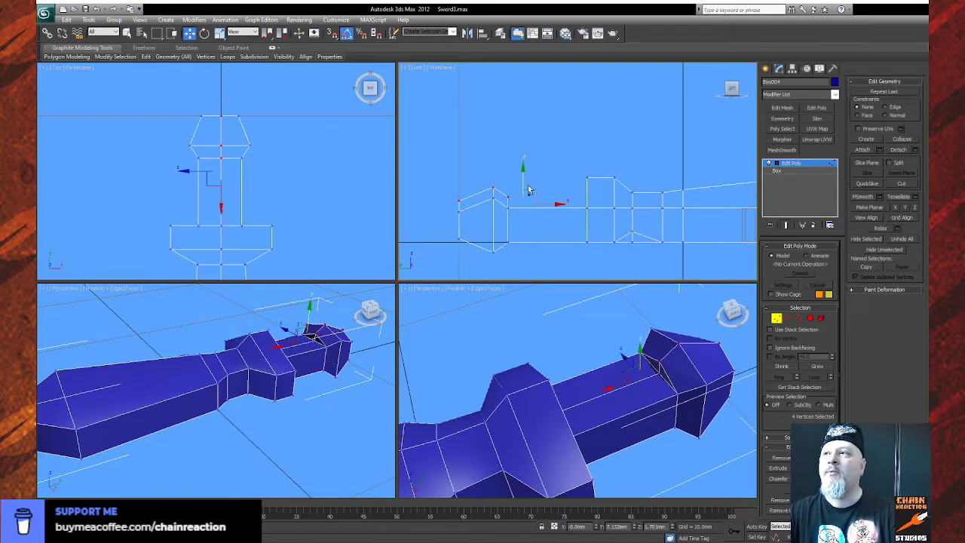
# Reselect the flared end's three ridge vertices plus the one at the guard, try raising all four, and undo the move.
pyautogui.click(680, 455)
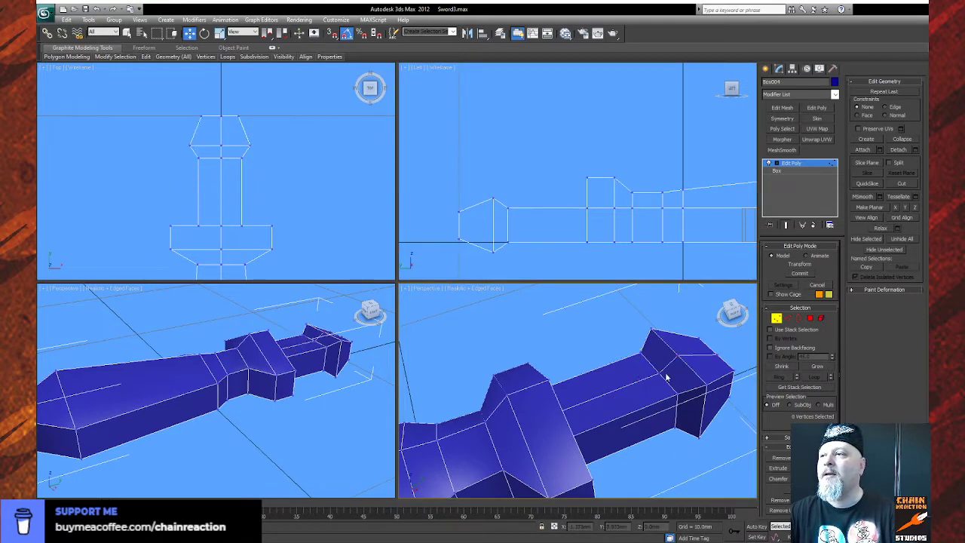
pyautogui.click(719, 356)
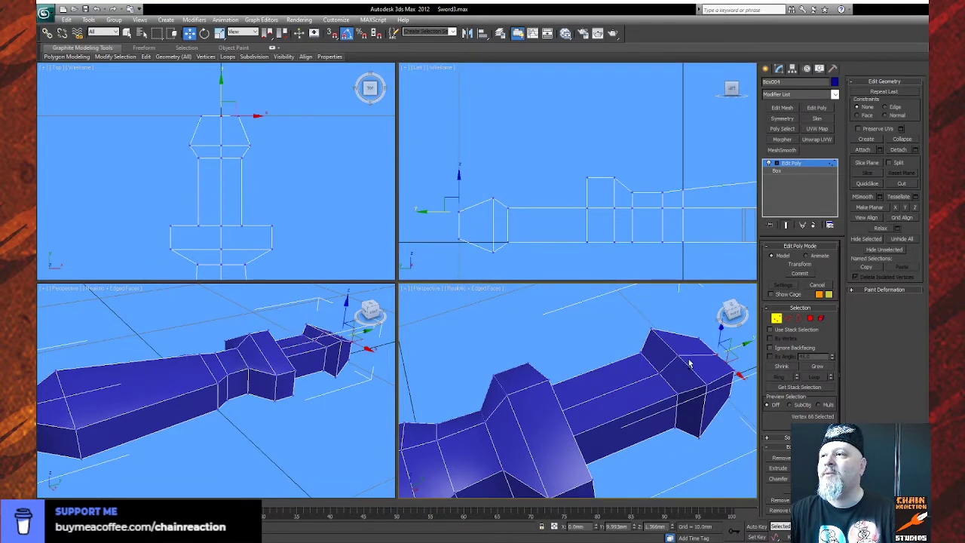
pyautogui.keyDown('ctrl'); pyautogui.click(676, 354); pyautogui.keyUp('ctrl')
pyautogui.keyDown('ctrl'); pyautogui.click(658, 371); pyautogui.keyUp('ctrl')
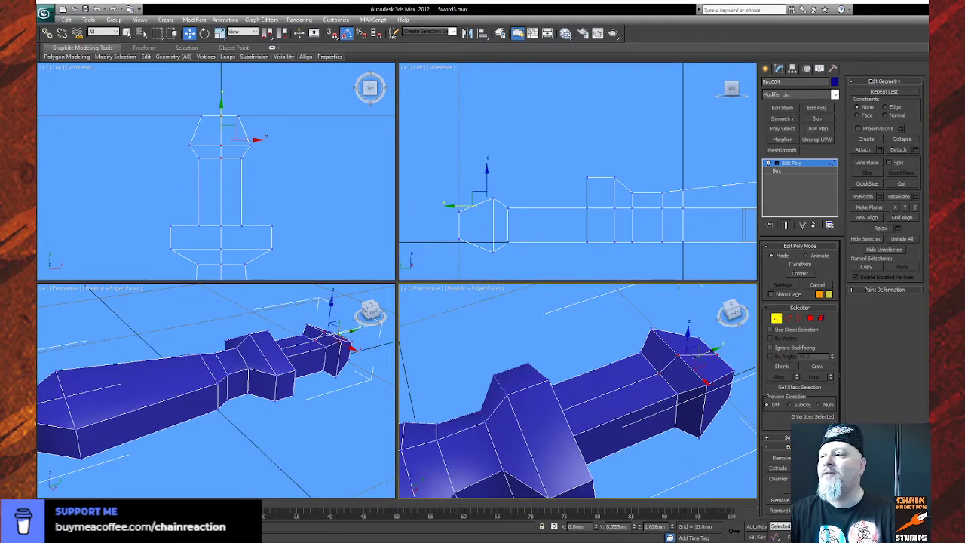
pyautogui.keyDown('alt'); pyautogui.moveTo(528, 355); pyautogui.dragTo(556, 345, button='middle'); pyautogui.keyUp('alt')
pyautogui.keyDown('ctrl'); pyautogui.click(561, 332); pyautogui.keyUp('ctrl')
pyautogui.keyDown('alt'); pyautogui.moveTo(594, 382); pyautogui.dragTo(606, 362, button='middle'); pyautogui.keyUp('alt')
pyautogui.moveTo(607, 360); pyautogui.dragTo(615, 354)
pyautogui.hotkey('ctrl', 'z')
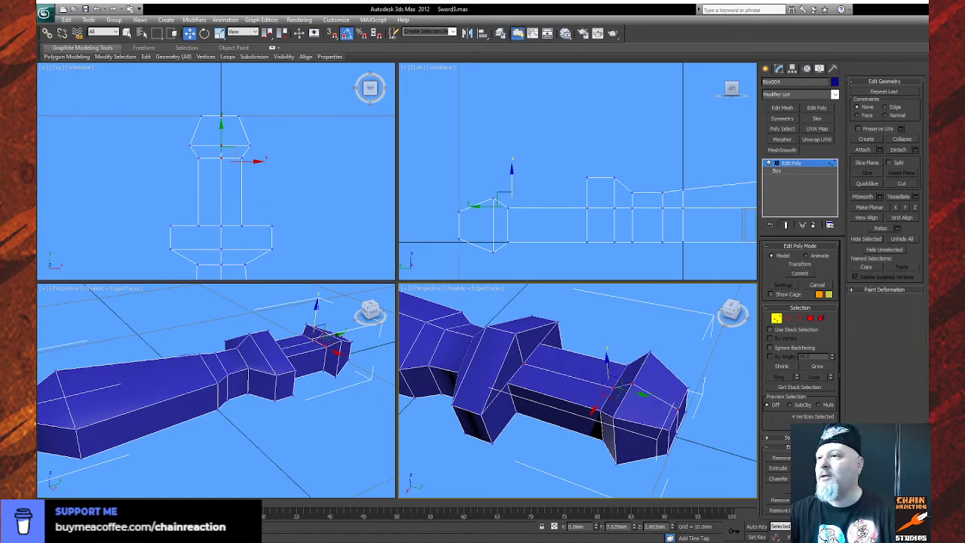
# Collapse the two overlapping top centre vertices where the handle meets the flared end into a single vertex.
pyautogui.keyDown('alt'); pyautogui.moveTo(605, 412); pyautogui.dragTo(616, 404, button='middle'); pyautogui.keyUp('alt')
pyautogui.scroll(6, 616, 404)
pyautogui.click(477, 302)
pyautogui.click(627, 382)
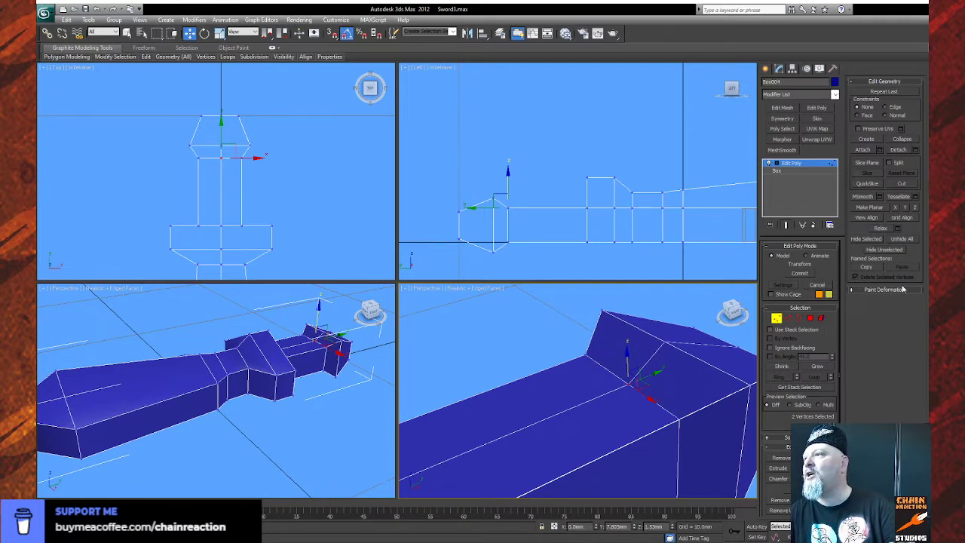
pyautogui.click(911, 141)
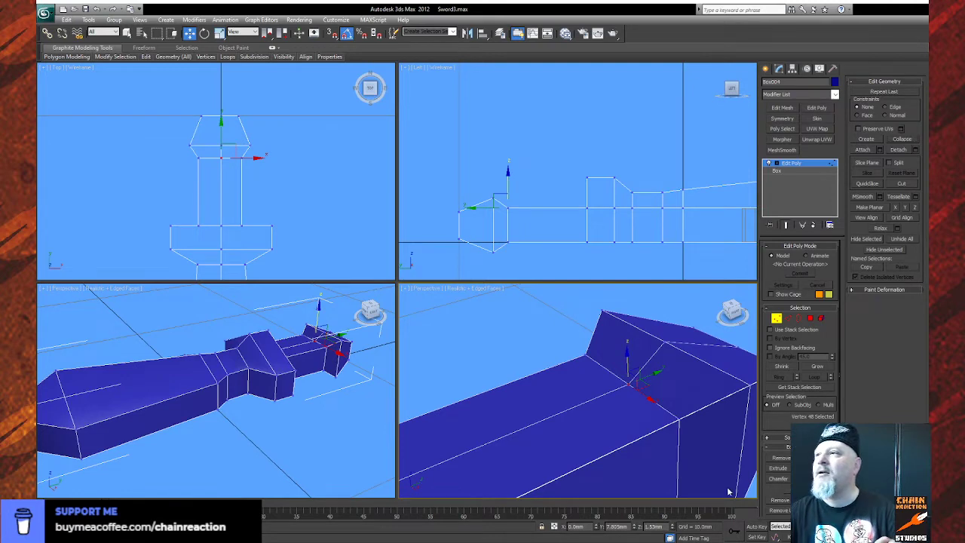
# Raise the four top centre vertices of the handle and its flared end to Z about 2.3 mm, forming a ridge.
pyautogui.moveTo(545, 332); pyautogui.dragTo(536, 343, button='middle')
pyautogui.click(647, 351)
pyautogui.keyDown('ctrl'); pyautogui.click(709, 355); pyautogui.keyUp('ctrl')
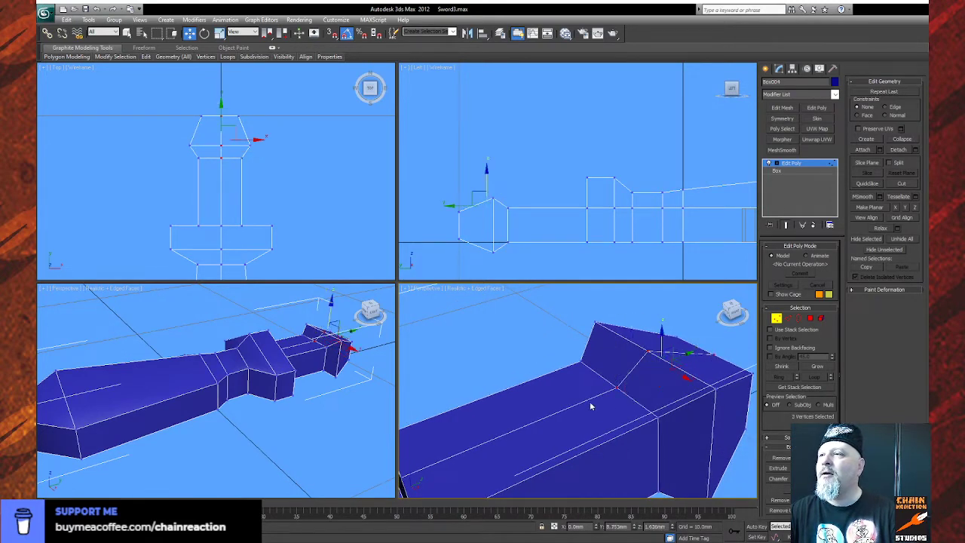
pyautogui.moveTo(593, 405); pyautogui.dragTo(657, 387, button='middle')
pyautogui.keyDown('alt'); pyautogui.moveTo(601, 430); pyautogui.dragTo(558, 424, button='middle'); pyautogui.keyUp('alt')
pyautogui.press('w')
pyautogui.keyDown('ctrl'); pyautogui.click(451, 346); pyautogui.keyUp('ctrl')
pyautogui.keyDown('alt'); pyautogui.moveTo(508, 399); pyautogui.dragTo(499, 447, button='middle'); pyautogui.keyUp('alt')
pyautogui.moveTo(608, 358); pyautogui.dragTo(613, 321)
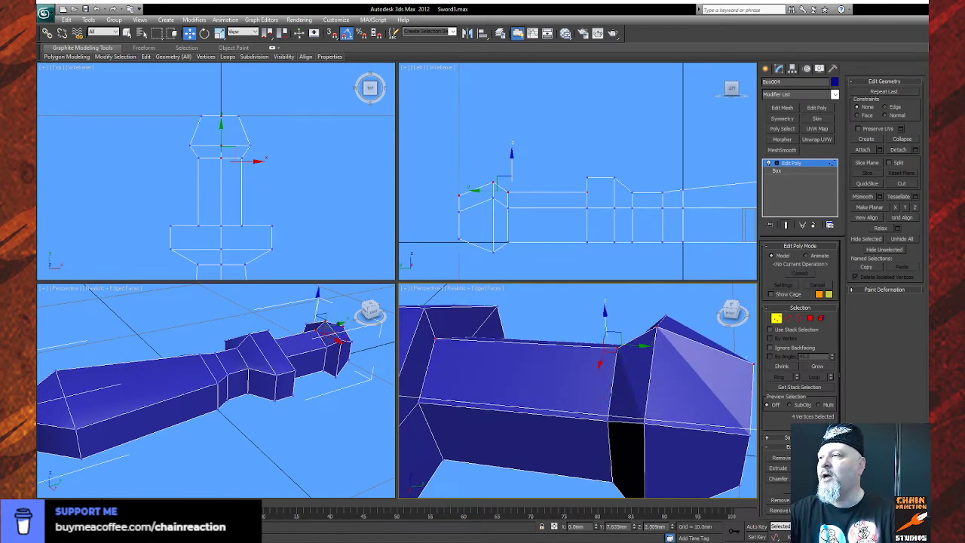
# Turn the hidden diagonal edge on one sloping top face of the handle's flared end with the edge Turn tool.
pyautogui.keyDown('alt'); pyautogui.moveTo(555, 400); pyautogui.dragTo(450, 375, button='middle'); pyautogui.keyUp('alt')
pyautogui.click(788, 317)
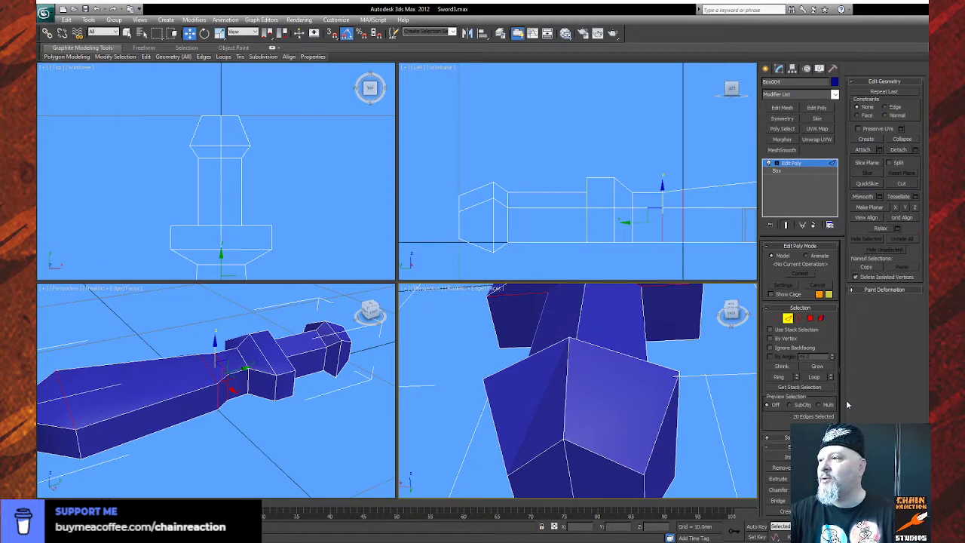
pyautogui.scroll(-1, 799, 384)
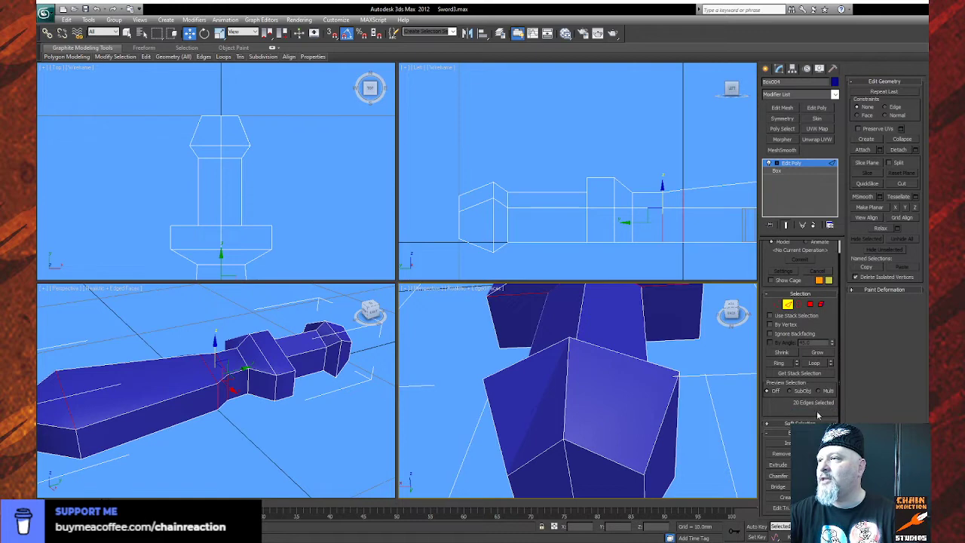
pyautogui.moveTo(817, 409); pyautogui.dragTo(817, 407)
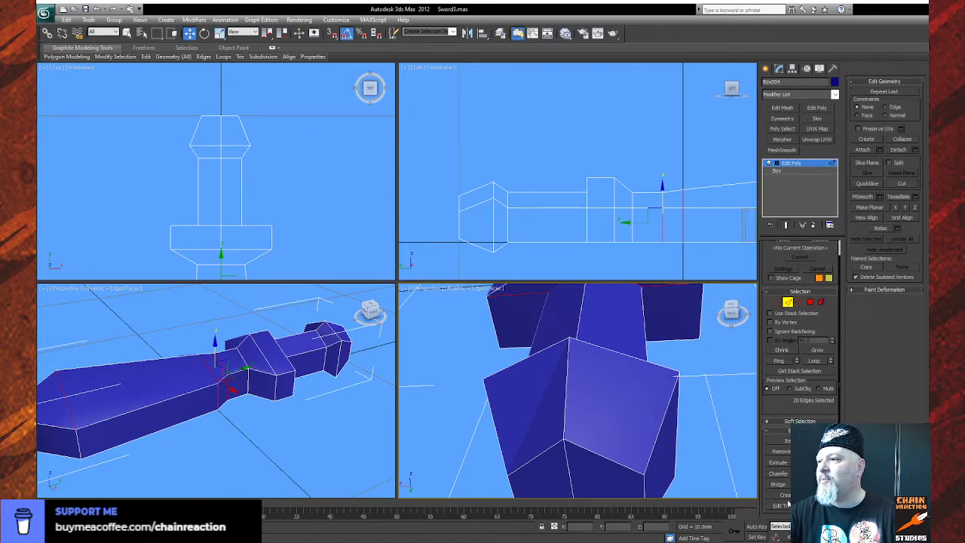
pyautogui.press('q')
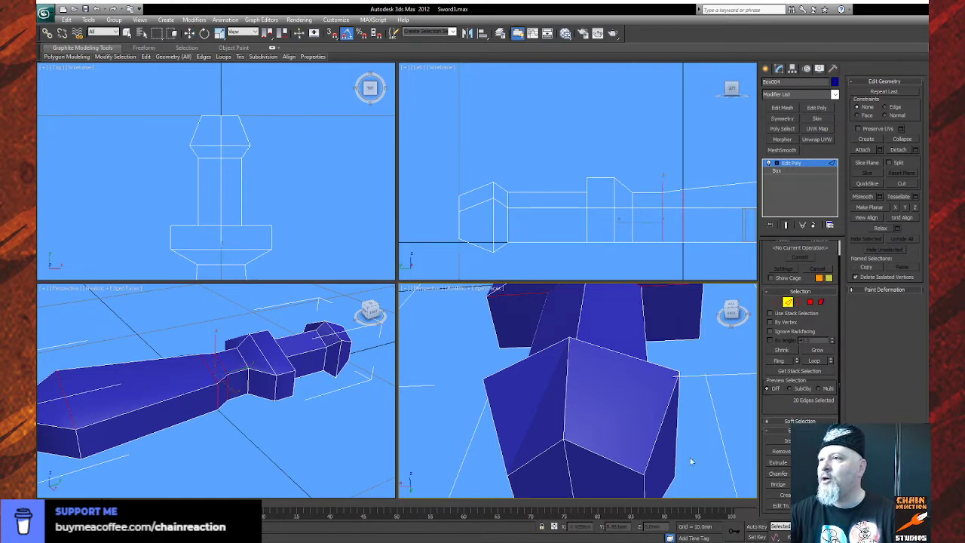
pyautogui.click(539, 407)
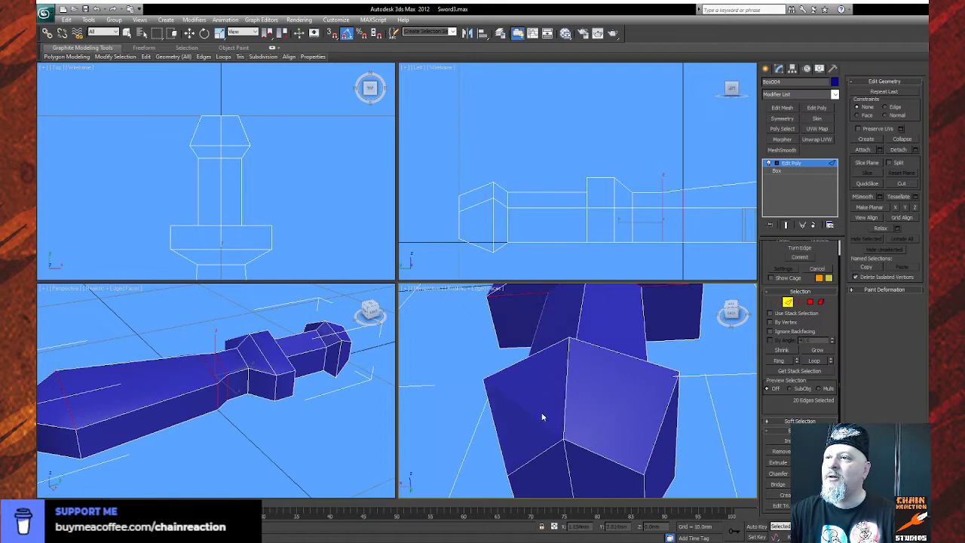
pyautogui.click(903, 537)
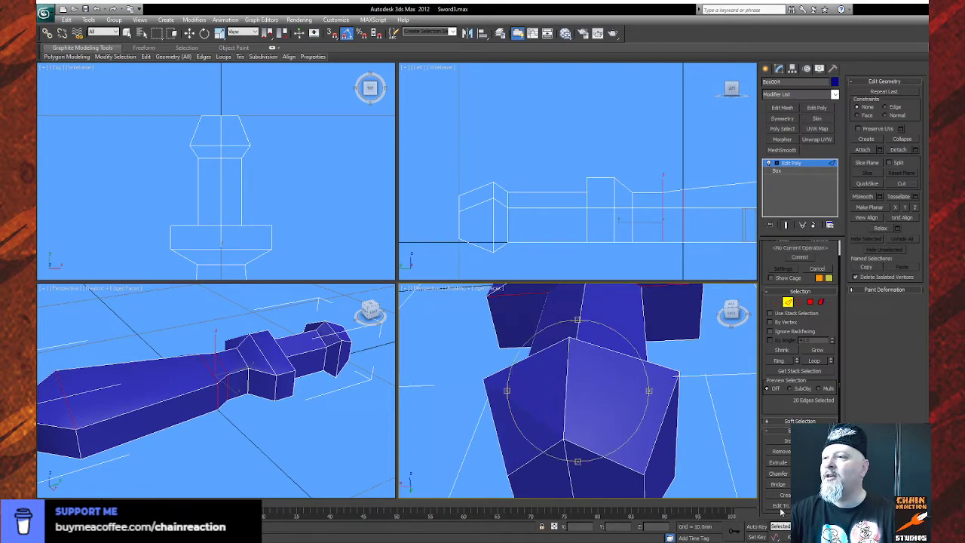
pyautogui.moveTo(607, 426); pyautogui.dragTo(588, 417)
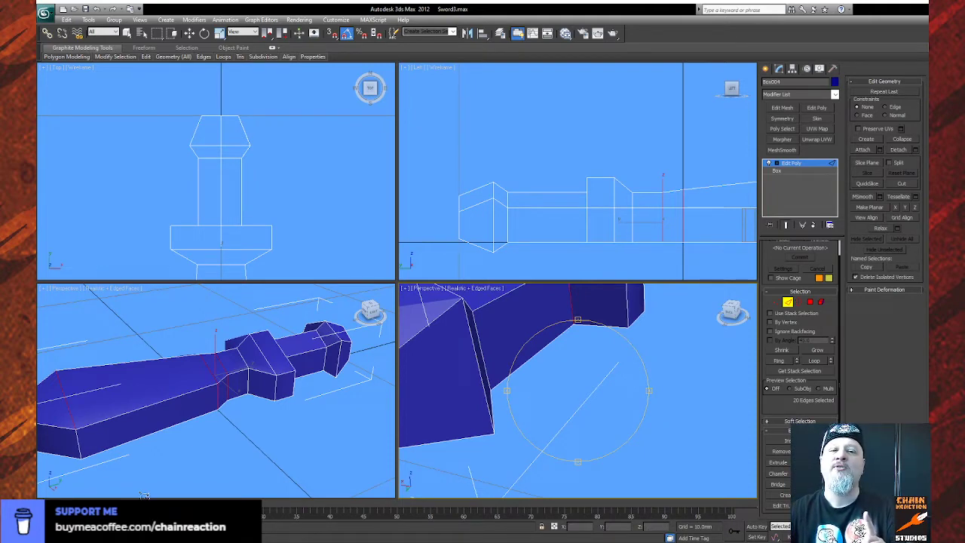
pyautogui.moveTo(573, 435); pyautogui.dragTo(449, 450)
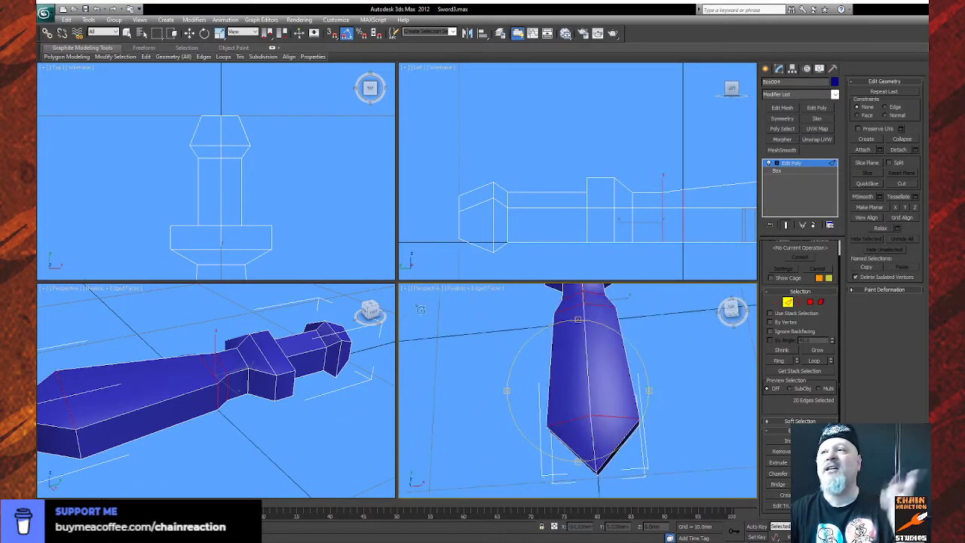
pyautogui.moveTo(441, 380); pyautogui.dragTo(553, 451)
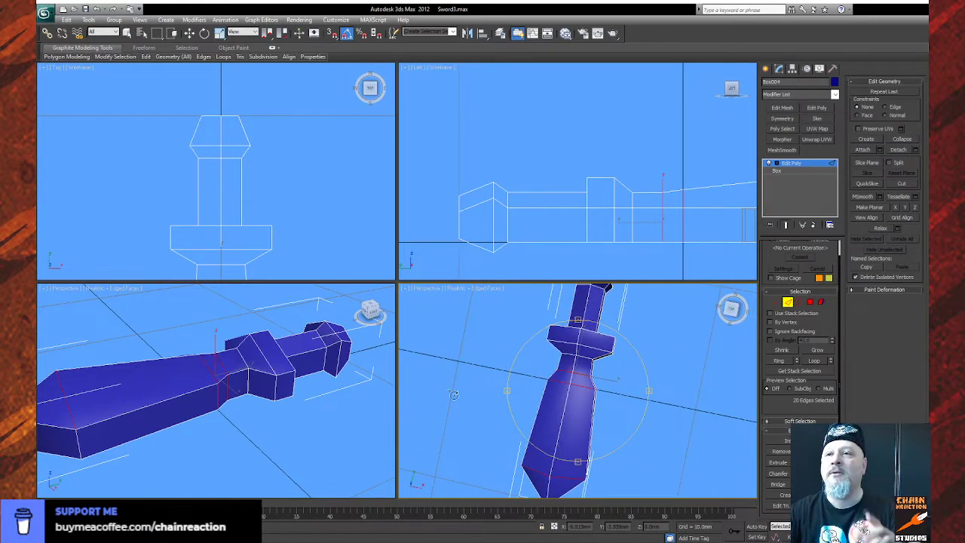
# Delete all vertices on one side of the sword's lengthwise centreline, leaving only half of the model.
pyautogui.moveTo(593, 415); pyautogui.dragTo(560, 459)
pyautogui.keyDown('alt'); pyautogui.moveTo(523, 465); pyautogui.dragTo(595, 452, button='middle'); pyautogui.keyUp('alt')
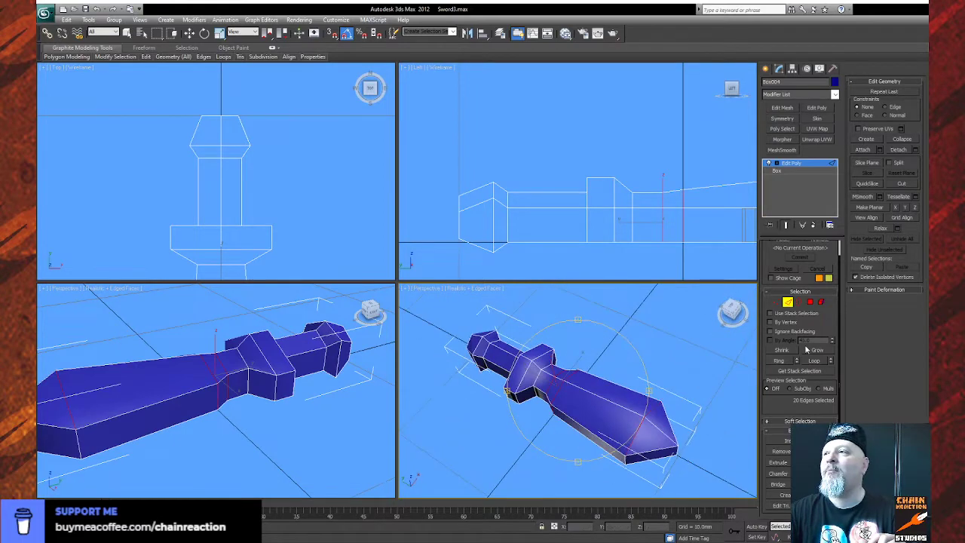
pyautogui.click(810, 303)
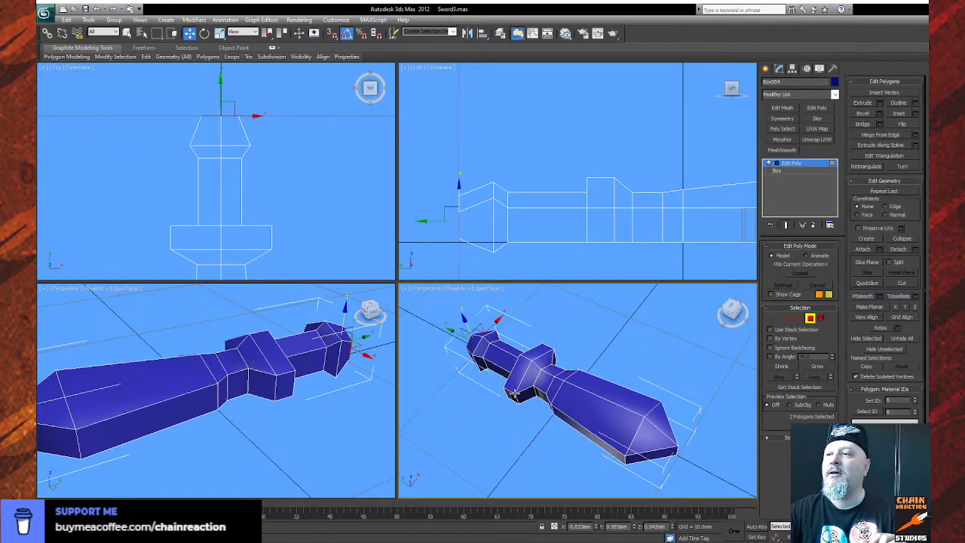
pyautogui.scroll(-6, 370, 260)
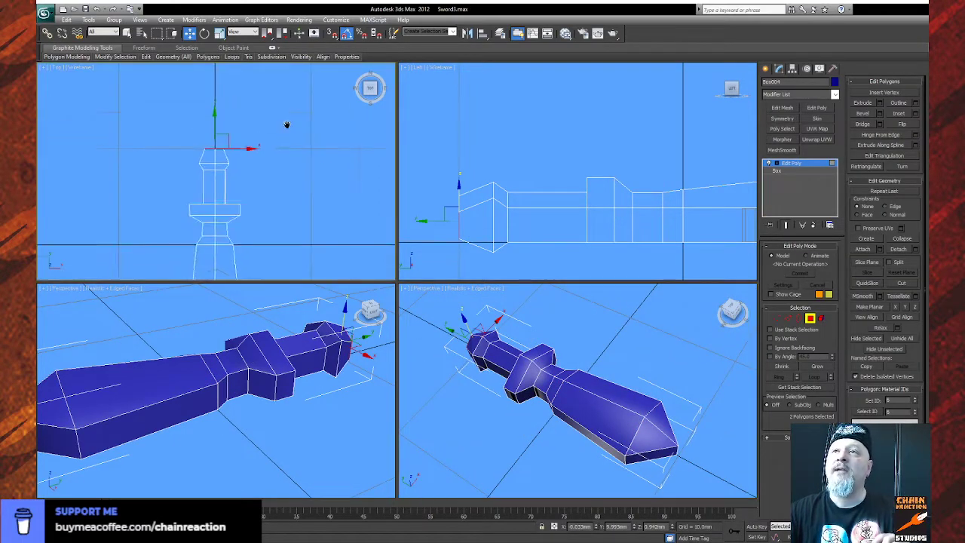
pyautogui.click(777, 320)
pyautogui.scroll(2, 279, 183)
pyautogui.moveTo(278, 171); pyautogui.dragTo(272, 137, button='middle')
pyautogui.moveTo(259, 93); pyautogui.dragTo(210, 281)
pyautogui.press('Delete')
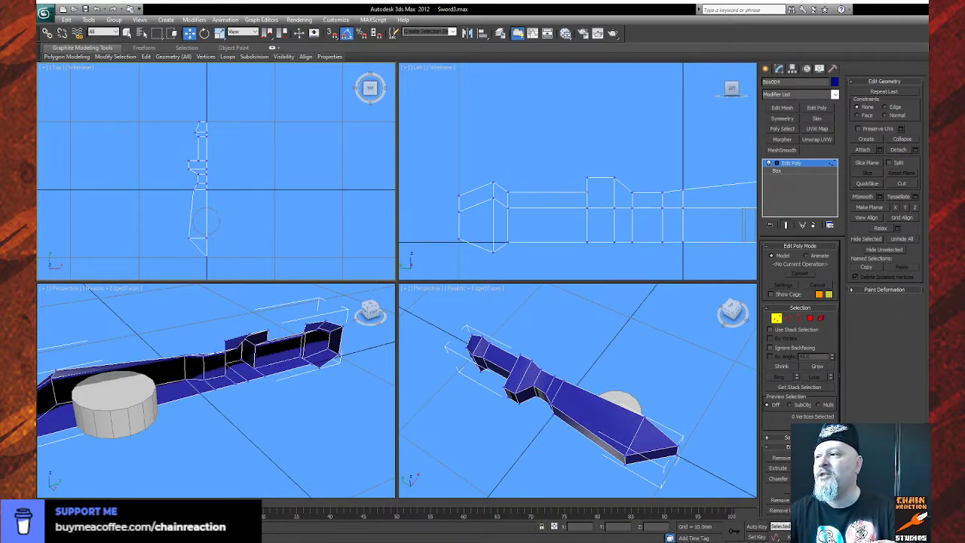
# Extrude the guard's outer side polygon about 2.2 mm outward and select the four vertices at the extrusion's end.
pyautogui.hotkey('ctrl', 'r')
pyautogui.moveTo(562, 436); pyautogui.dragTo(611, 369)
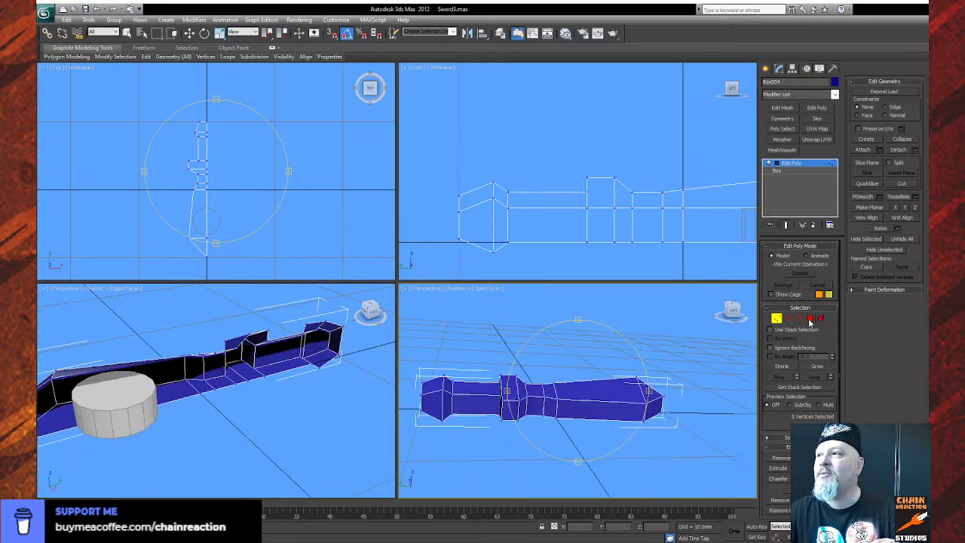
pyautogui.press('4')
pyautogui.click(510, 412)
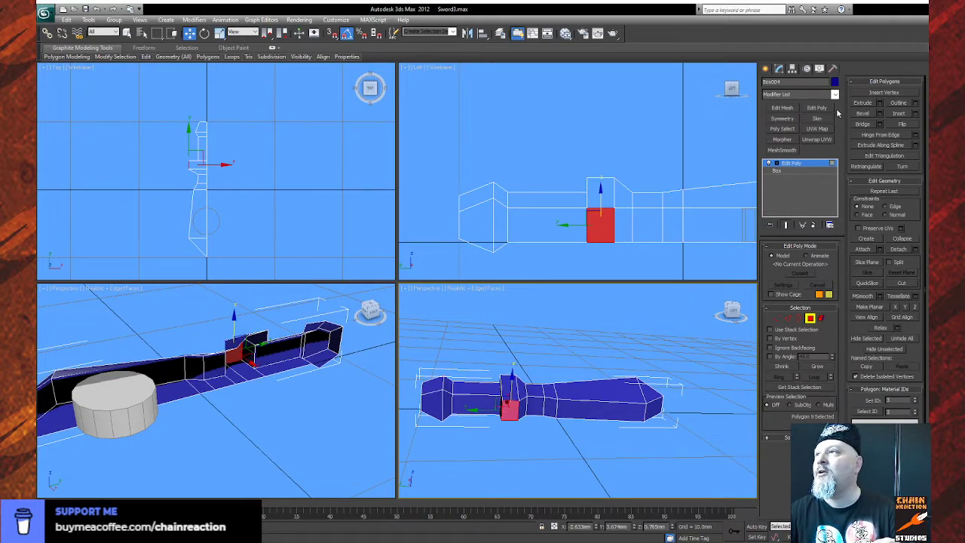
pyautogui.click(866, 104)
pyautogui.moveTo(508, 410); pyautogui.dragTo(513, 406)
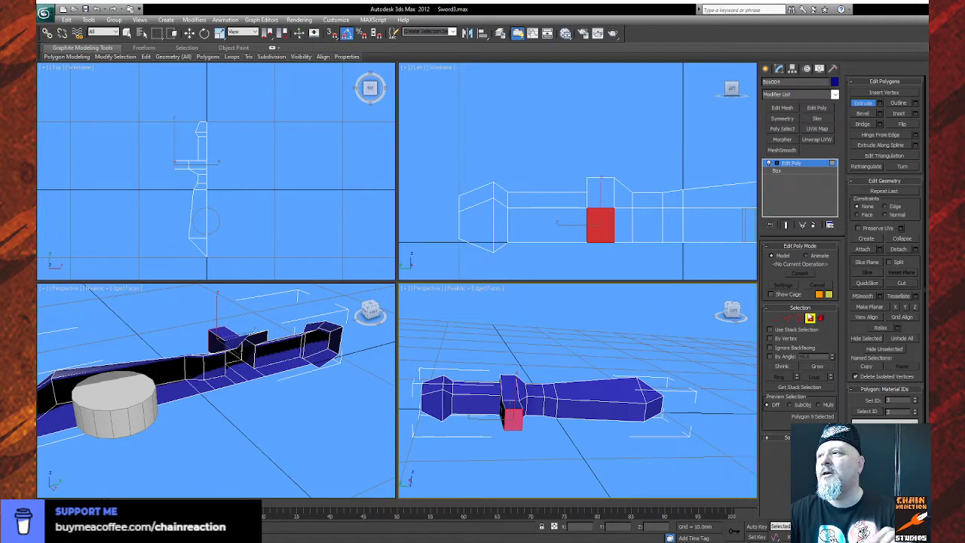
pyautogui.click(778, 319)
pyautogui.moveTo(156, 145); pyautogui.dragTo(188, 187)
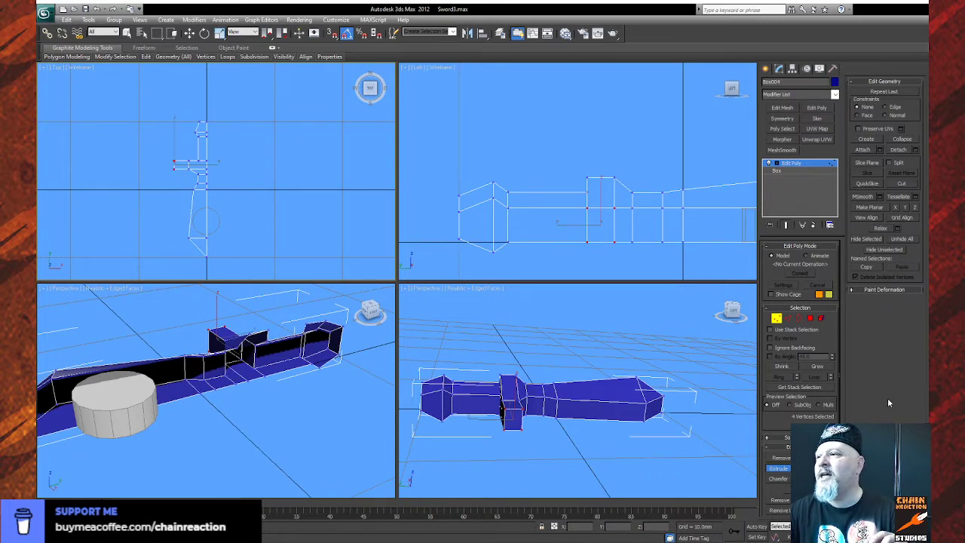
# Try collapsing the extrusion's four end vertices into one point at Z 0 mm, shifted toward the blade to Y about 2.26 mm.
pyautogui.click(901, 140)
pyautogui.moveTo(605, 264); pyautogui.dragTo(575, 260, button='middle')
pyautogui.click(189, 33)
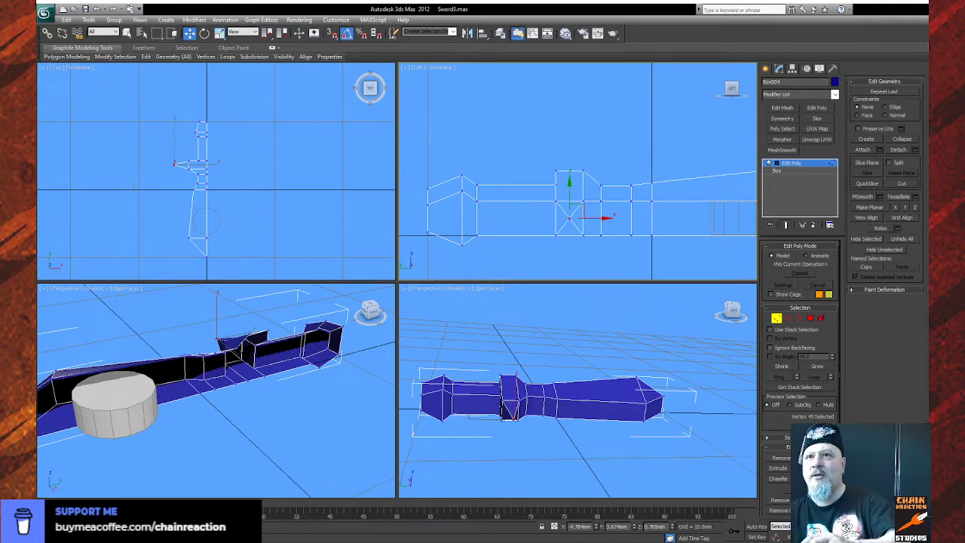
pyautogui.write('0')
pyautogui.press('Return')
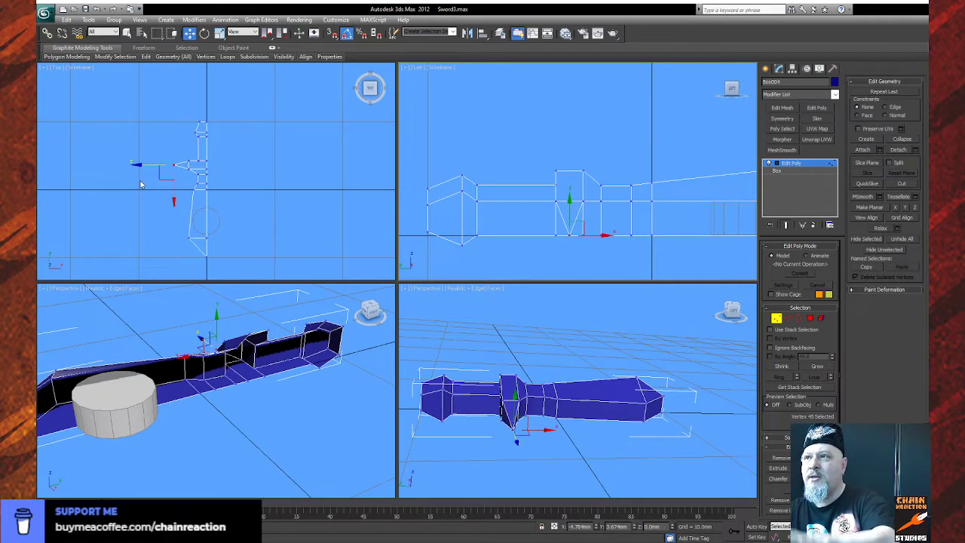
pyautogui.moveTo(465, 271); pyautogui.dragTo(415, 244, button='middle')
pyautogui.moveTo(544, 208); pyautogui.dragTo(569, 273)
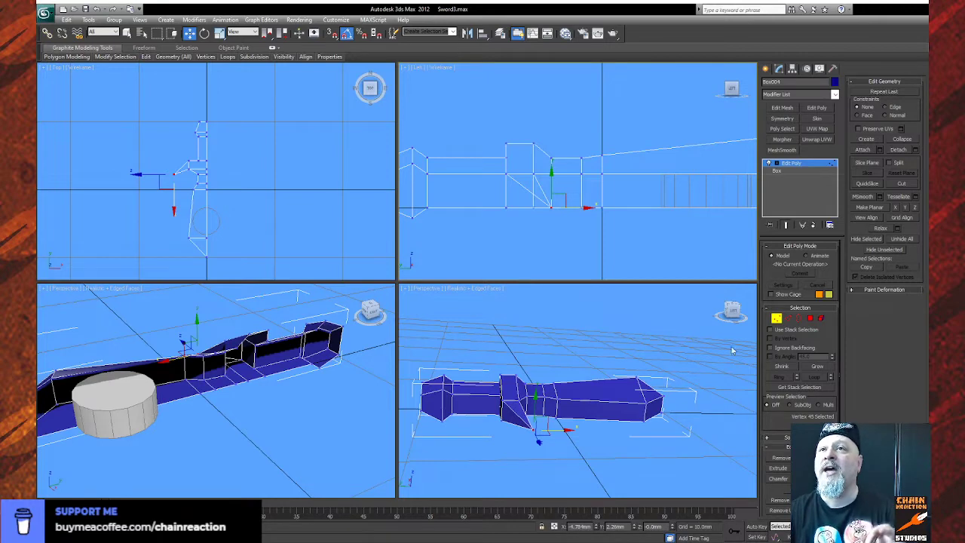
# Try moving the guard's two outer blade-side vertices to Y about 2.89 mm, and undo the move.
pyautogui.scroll(3, 272, 183)
pyautogui.moveTo(255, 184); pyautogui.dragTo(308, 174, button='middle')
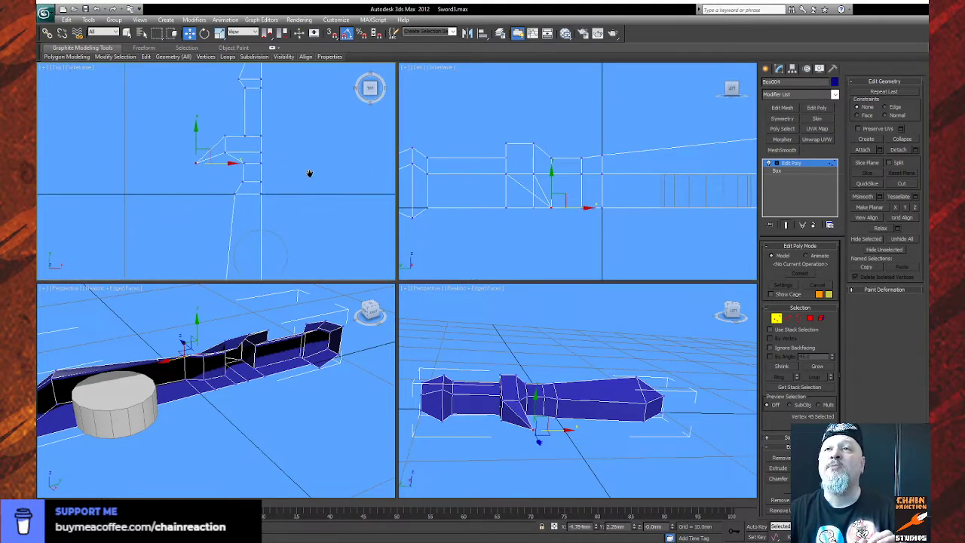
pyautogui.scroll(2, 208, 185)
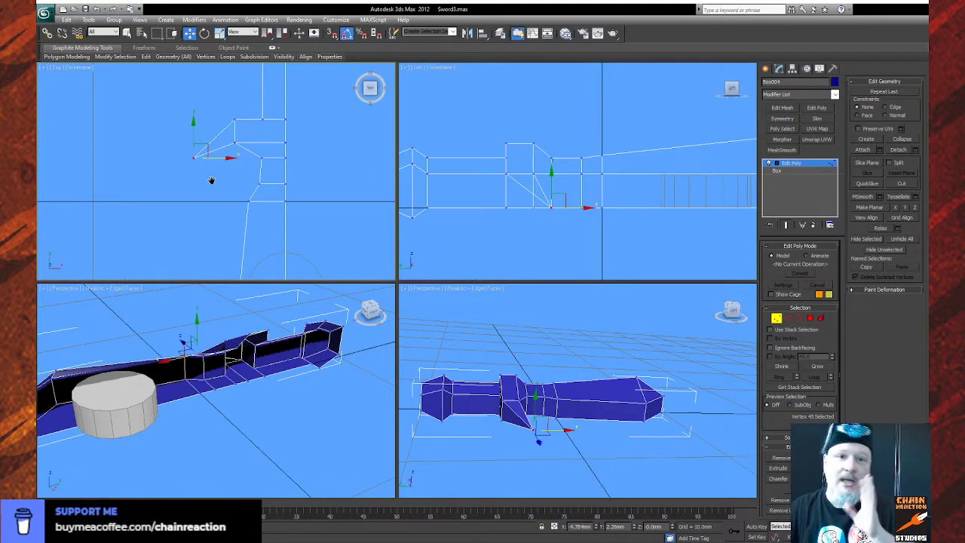
pyautogui.click(235, 144)
pyautogui.moveTo(235, 121); pyautogui.dragTo(236, 118)
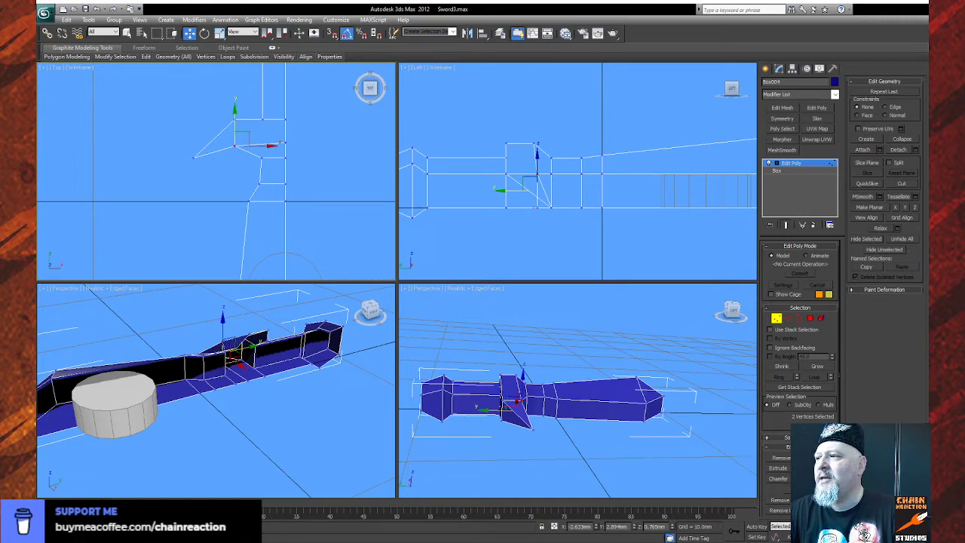
pyautogui.click(906, 536)
pyautogui.moveTo(605, 399); pyautogui.dragTo(567, 399)
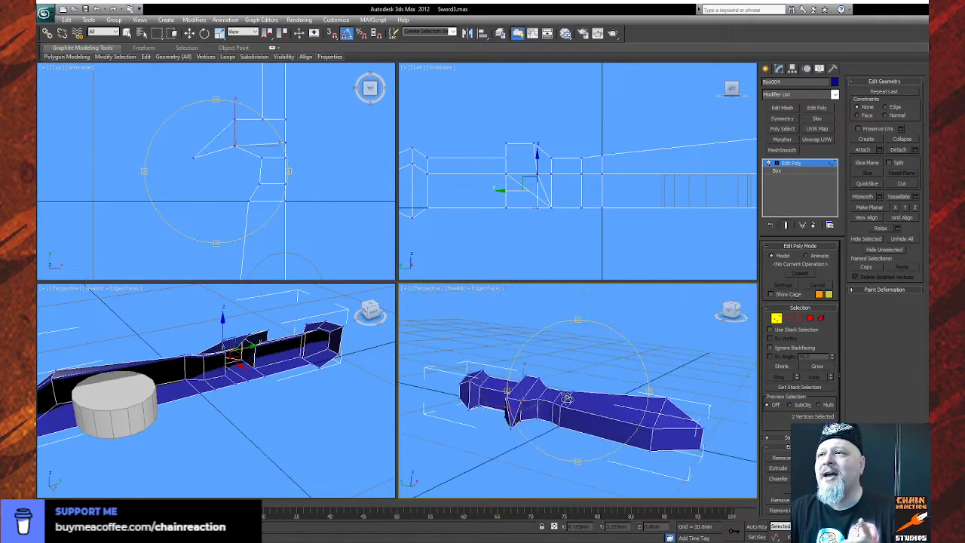
pyautogui.hotkey('ctrl', 'z')
# Undo the guard point edits back to the extruded block with its four separate end vertices selected.
pyautogui.moveTo(541, 431); pyautogui.dragTo(494, 462)
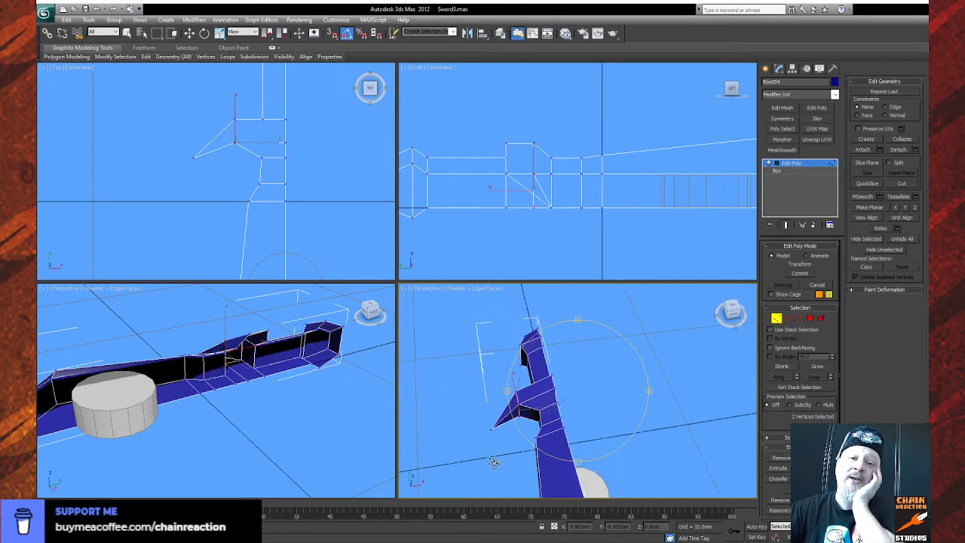
pyautogui.hotkey('ctrl', 's')
pyautogui.hotkey('ctrl', 'z')
pyautogui.hotkey('ctrl', 'z')
pyautogui.hotkey('ctrl', 'z')
pyautogui.hotkey('ctrl', 'z')
pyautogui.hotkey('ctrl', 'z')
pyautogui.hotkey('ctrl', 'z')
pyautogui.hotkey('ctrl', 'z')
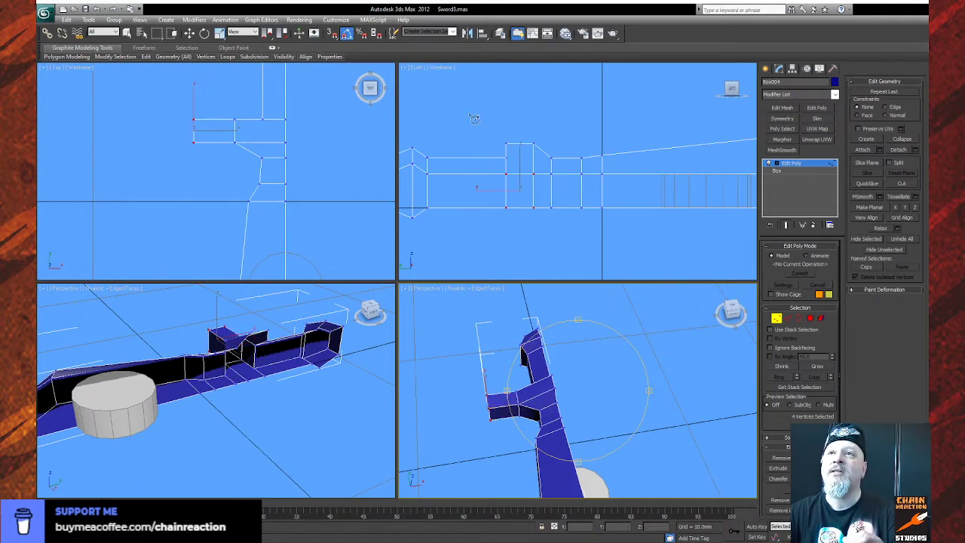
# Scale the four end vertices of the guard extrusion down to 35% within the end face to taper it.
pyautogui.click(220, 33)
pyautogui.moveTo(517, 192); pyautogui.dragTo(516, 188, button='middle')
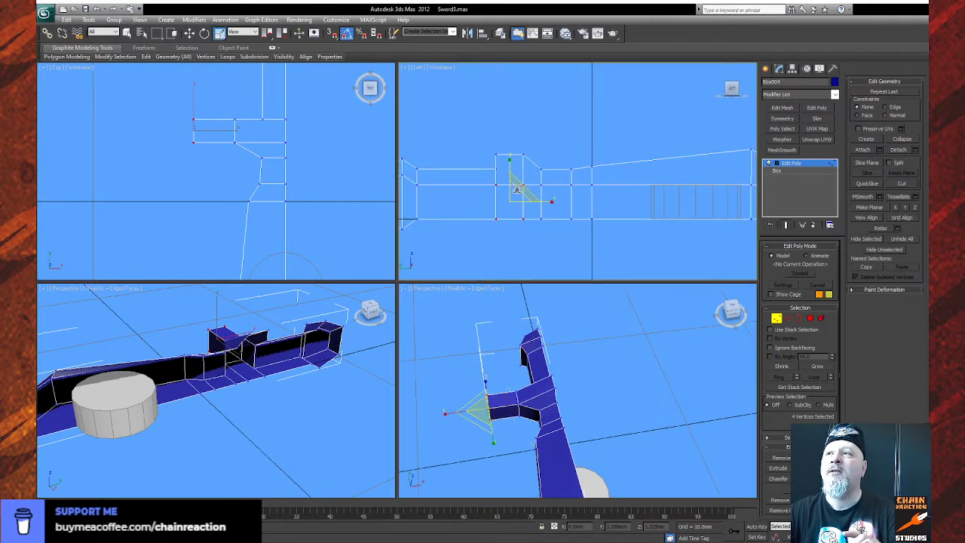
pyautogui.moveTo(520, 188); pyautogui.dragTo(480, 294)
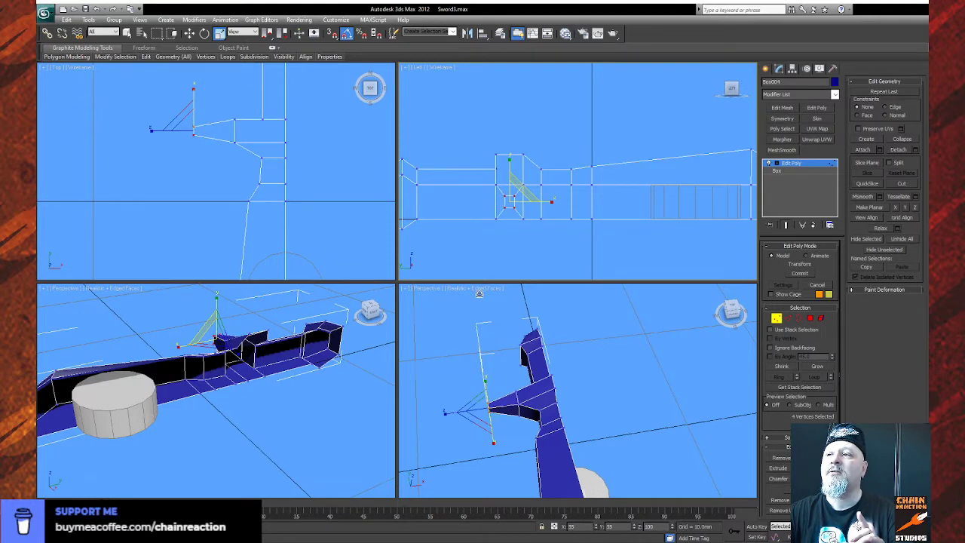
# Lower the four tapered end vertices to Z about 0.26 mm, so the lower pair lines up with the sword's base.
pyautogui.press('w')
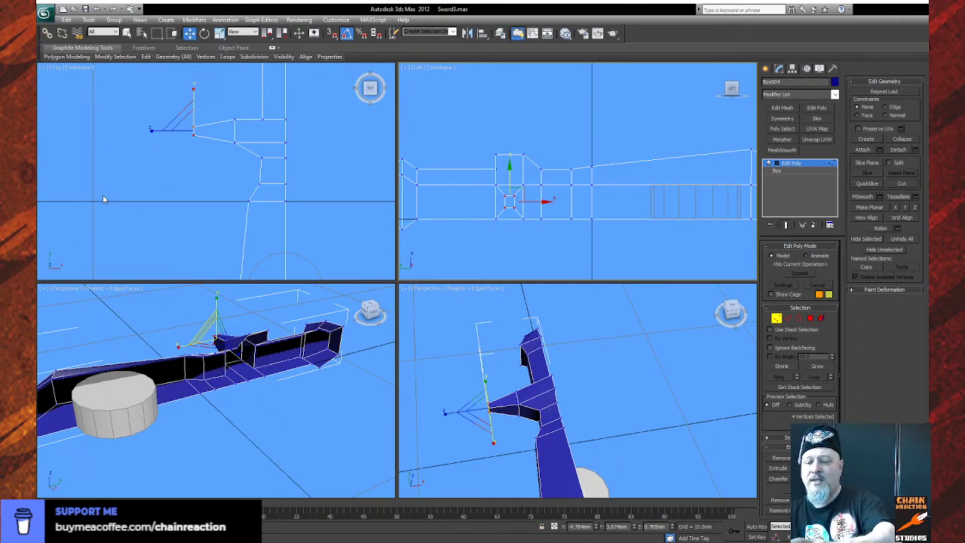
pyautogui.rightClick(673, 527)
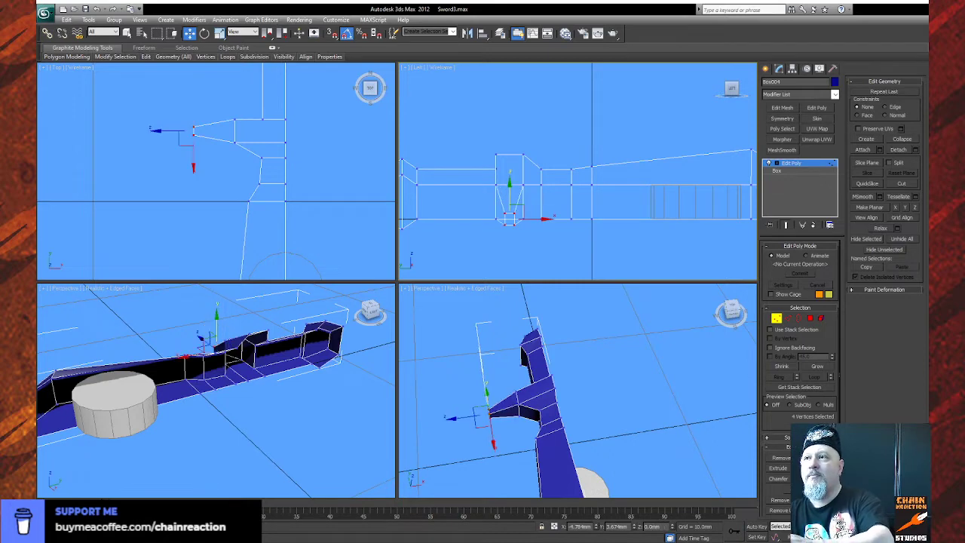
pyautogui.scroll(4, 528, 256)
pyautogui.moveTo(542, 190); pyautogui.dragTo(541, 178)
pyautogui.moveTo(592, 264); pyautogui.dragTo(544, 264, button='middle')
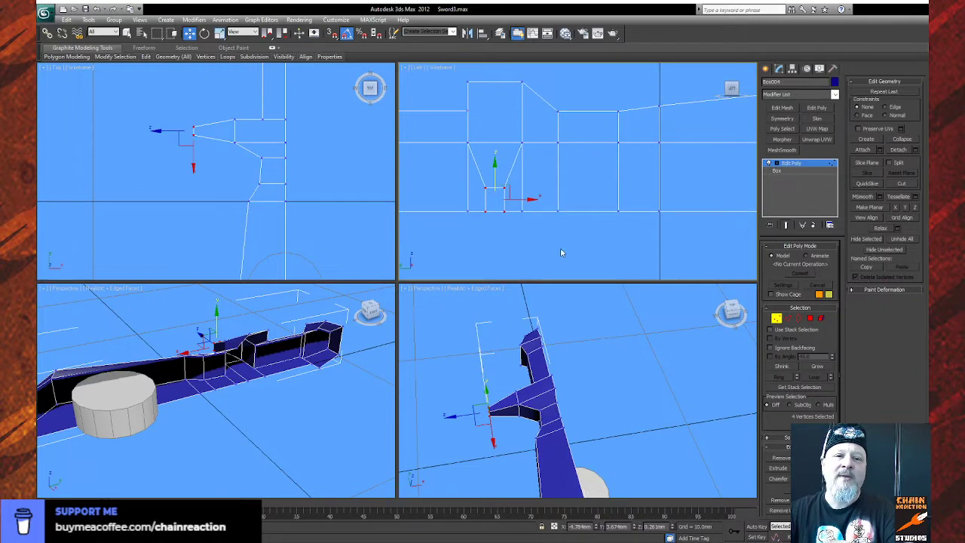
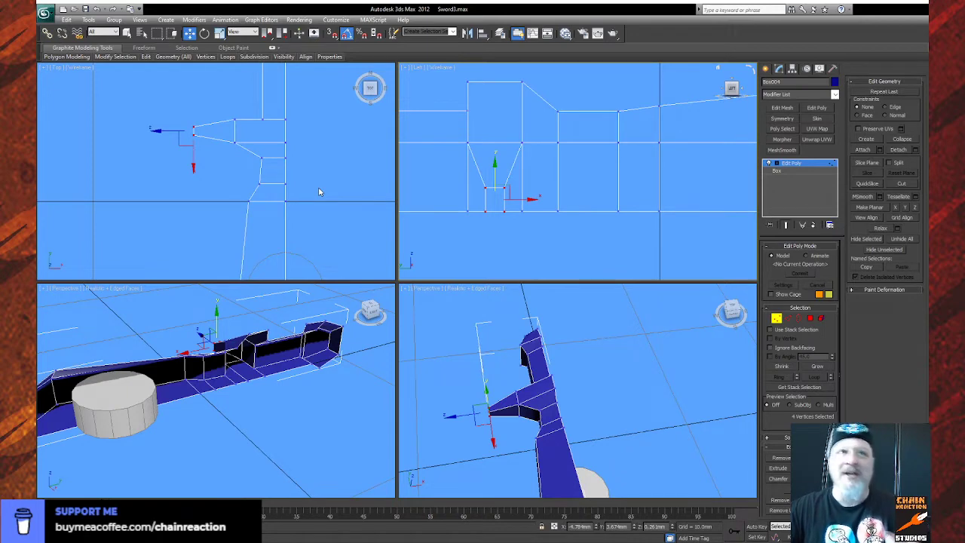
# Move the guard extrusion's four end vertices toward the blade to Y about 2.46 mm, angling the arm forward.
pyautogui.moveTo(213, 155); pyautogui.dragTo(210, 184, button='middle')
pyautogui.moveTo(192, 134); pyautogui.dragTo(183, 179)
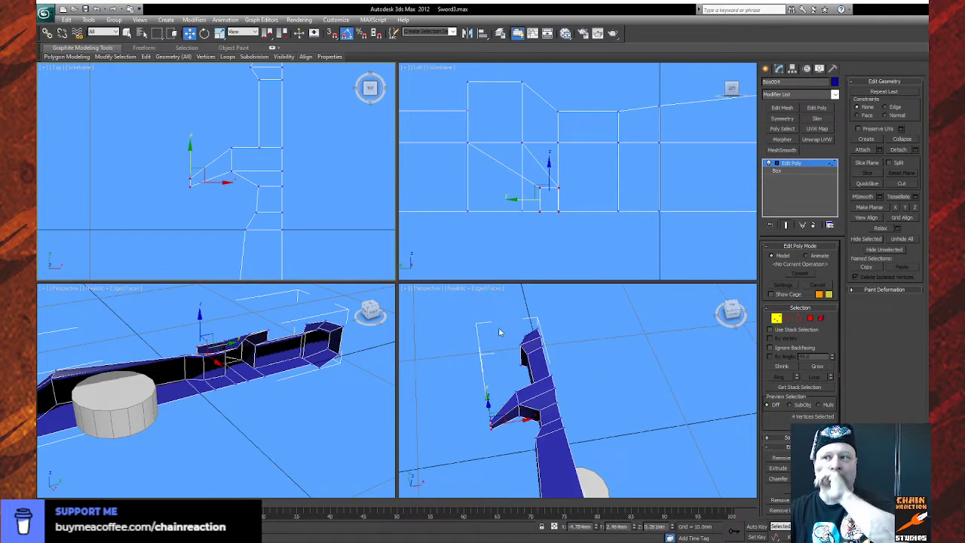
pyautogui.hotkey('ctrl', 'r')
pyautogui.moveTo(492, 409); pyautogui.dragTo(537, 382)
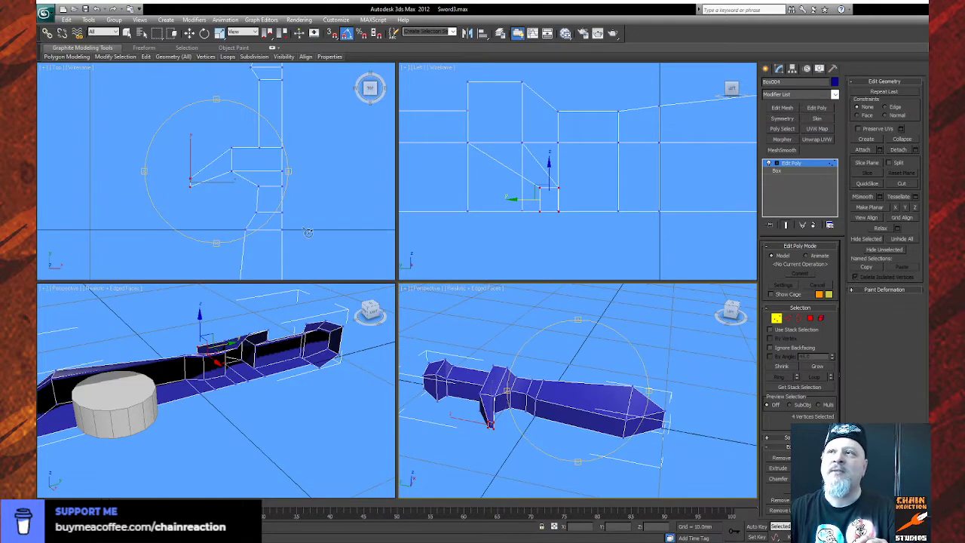
# Move the guard tip's handle-side vertex pair to Y about 3.1 mm and its blade-side pair outward to X about -5 mm.
pyautogui.press('w')
pyautogui.moveTo(534, 219); pyautogui.dragTo(539, 198)
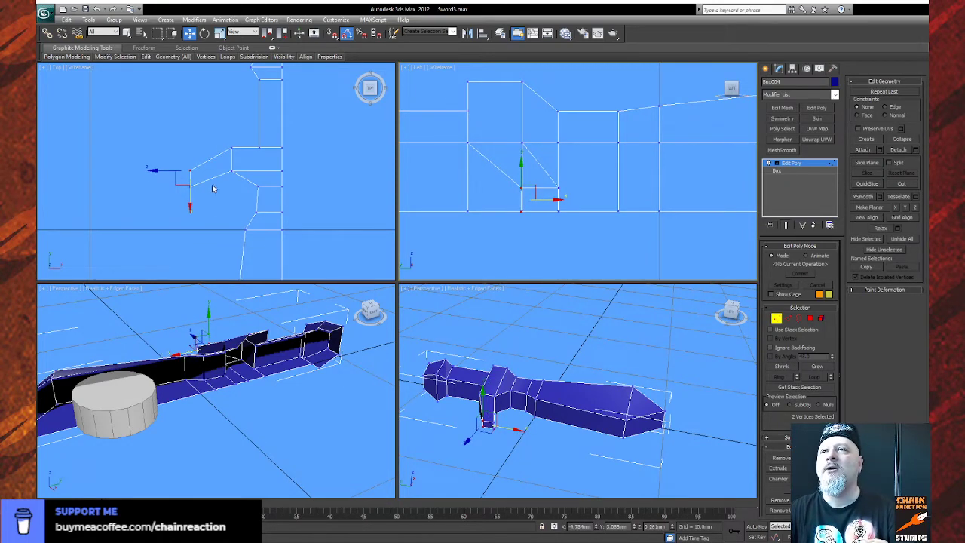
pyautogui.scroll(2, 172, 210)
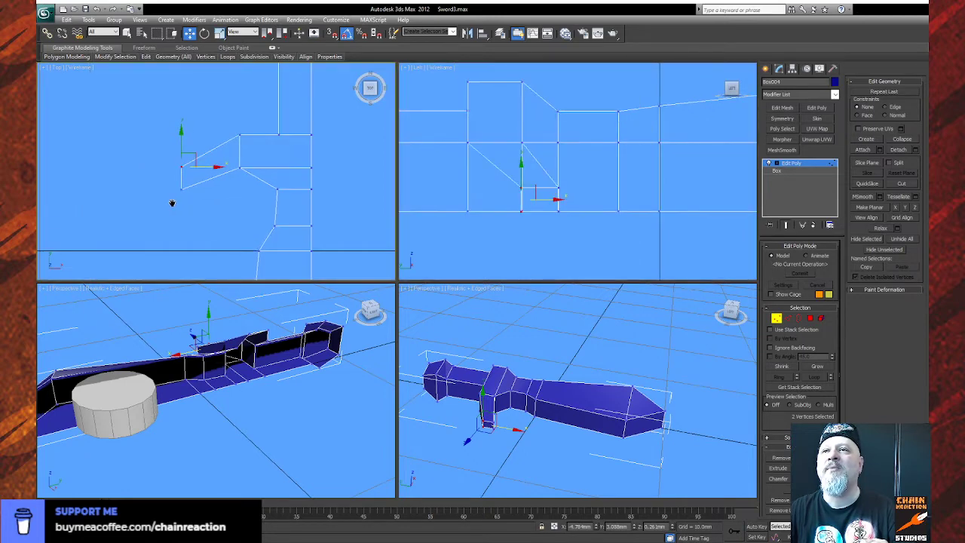
pyautogui.moveTo(202, 168)
pyautogui.mouseDown()
pyautogui.moveTo(202, 190)
pyautogui.moveTo(216, 181)
pyautogui.moveTo(208, 171)
pyautogui.moveTo(230, 157)
pyautogui.moveTo(205, 156)
pyautogui.moveTo(234, 152)
pyautogui.moveTo(188, 158)
pyautogui.moveTo(213, 147)
pyautogui.moveTo(191, 167)
pyautogui.mouseUp()
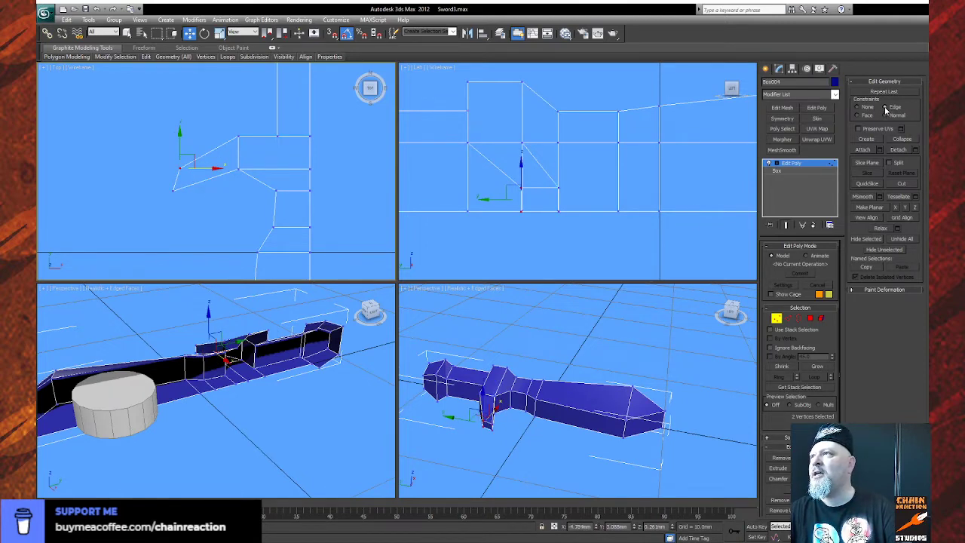
# Slide the tip's handle-side vertices to X about -4.15 mm with the Edge constraint, and pull the blade-side pair in to X about -4.6 mm.
pyautogui.moveTo(214, 167); pyautogui.dragTo(231, 161)
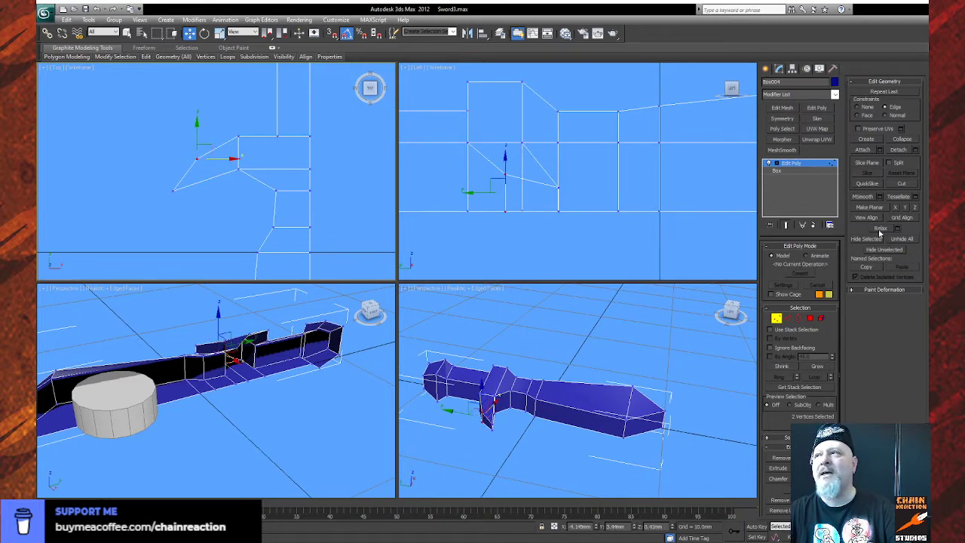
pyautogui.moveTo(159, 218); pyautogui.dragTo(208, 195)
pyautogui.hotkey('ctrl', 'z')
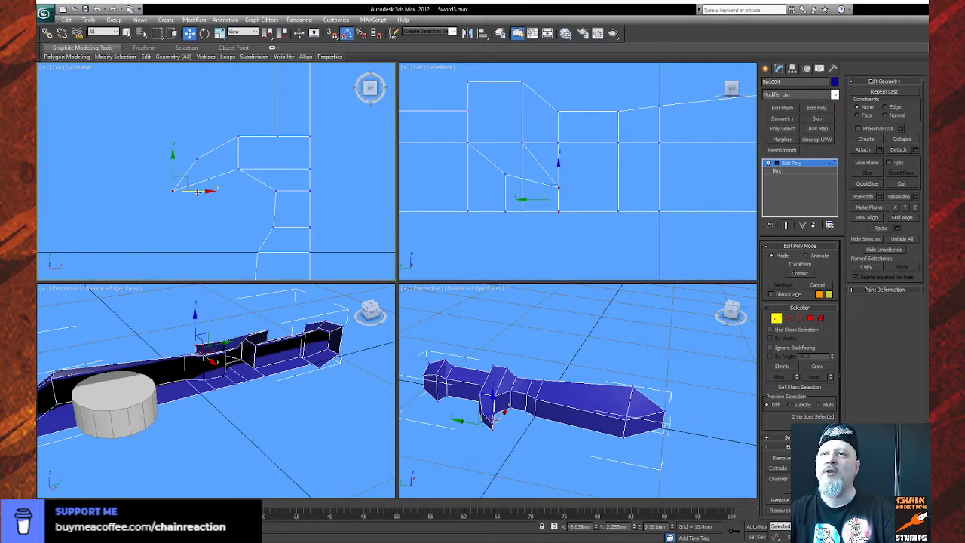
pyautogui.moveTo(197, 192); pyautogui.dragTo(208, 163)
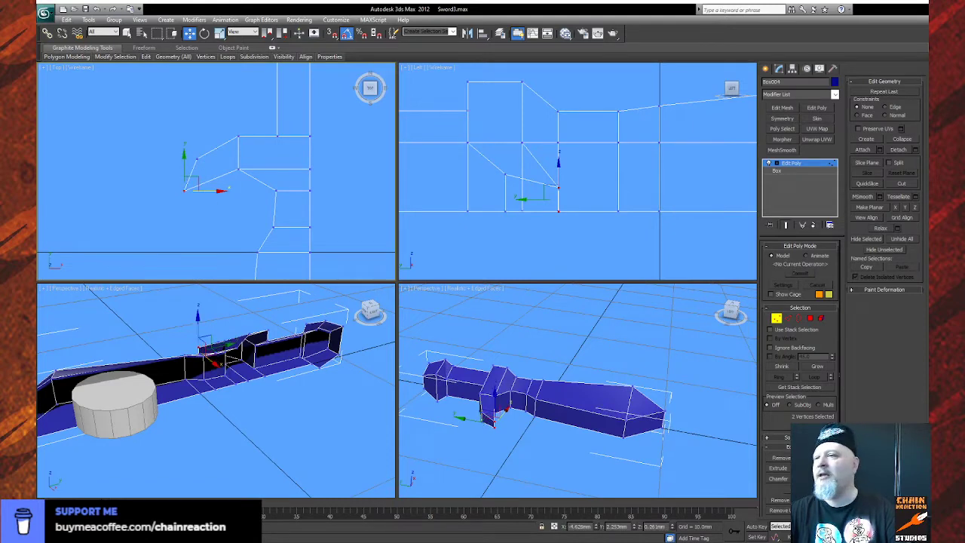
# Try shifting the guard's two outer handle-side vertices where the arm begins, and undo the move.
pyautogui.hotkey('ctrl', 'r')
pyautogui.moveTo(526, 408); pyautogui.dragTo(566, 388)
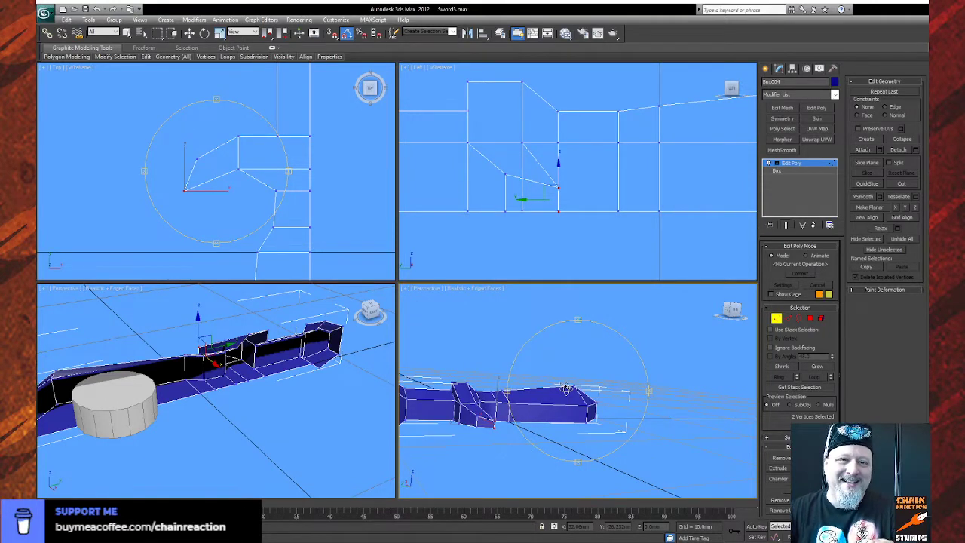
pyautogui.moveTo(566, 388); pyautogui.dragTo(559, 429)
pyautogui.moveTo(300, 133); pyautogui.dragTo(291, 153, button='middle')
pyautogui.scroll(2, 226, 150)
pyautogui.moveTo(205, 149); pyautogui.dragTo(188, 156, button='middle')
pyautogui.press('w')
pyautogui.click(214, 163)
pyautogui.moveTo(215, 139)
pyautogui.mouseDown()
pyautogui.moveTo(216, 115)
pyautogui.moveTo(223, 126)
pyautogui.mouseUp()
pyautogui.hotkey('ctrl', 'z')
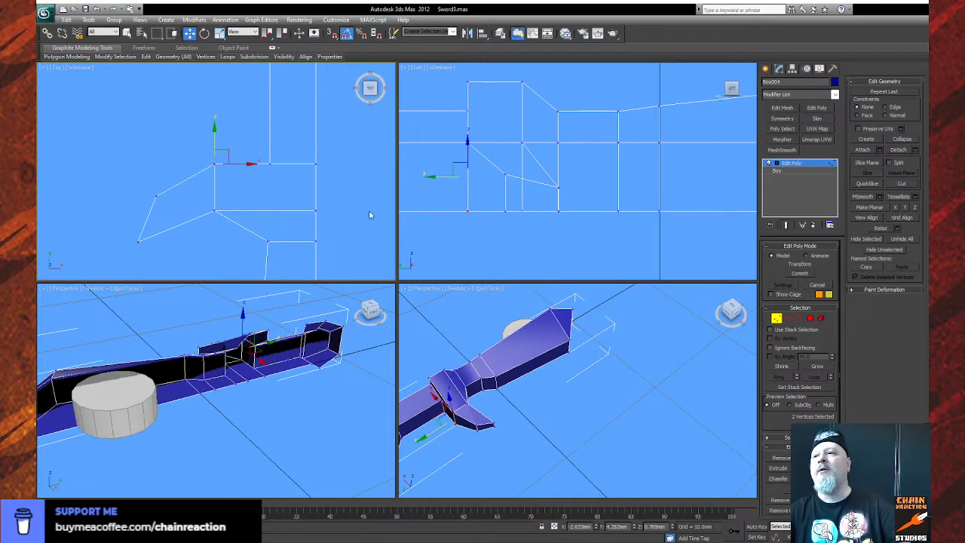
# Narrow the handle where it meets the guard by moving its outer vertex pair to X about -1.57 mm.
pyautogui.click(271, 163)
pyautogui.moveTo(288, 162); pyautogui.dragTo(256, 164)
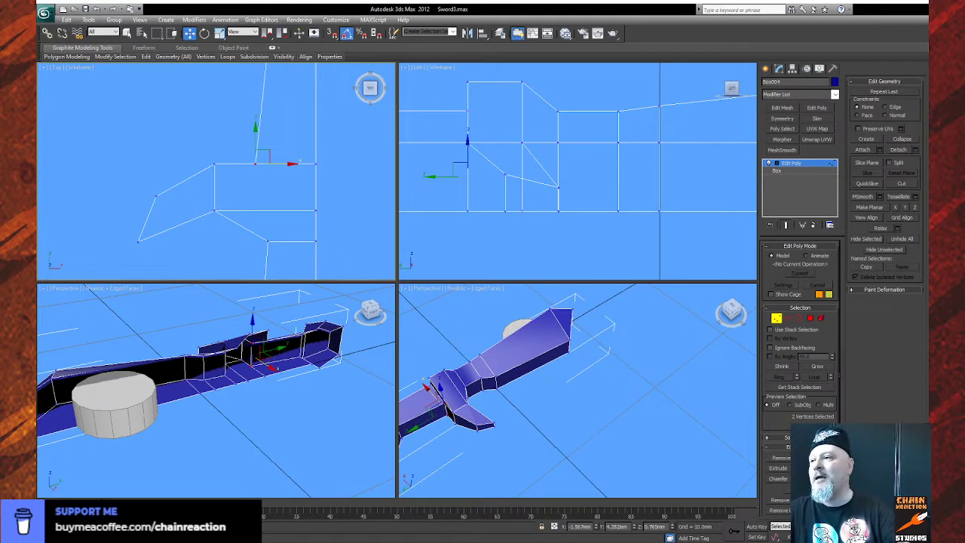
pyautogui.press('e')
pyautogui.keyDown('alt'); pyautogui.moveTo(456, 414); pyautogui.dragTo(448, 377, button='middle'); pyautogui.keyUp('alt')
pyautogui.keyDown('alt'); pyautogui.moveTo(509, 399); pyautogui.dragTo(574, 373, button='middle'); pyautogui.keyUp('alt')
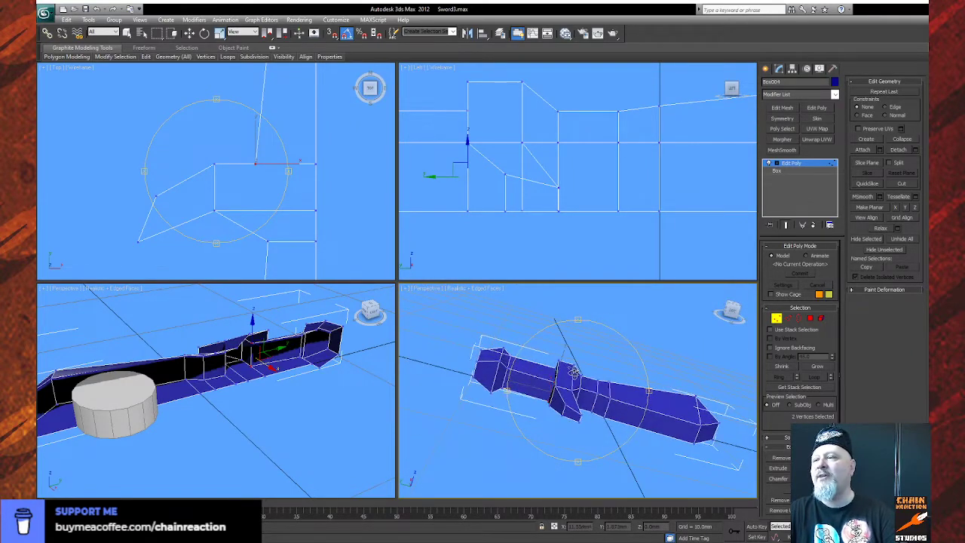
# Chamfer the handle's outer side edge together with the two connected edges that continue it across the pommel.
pyautogui.click(788, 318)
pyautogui.click(539, 376)
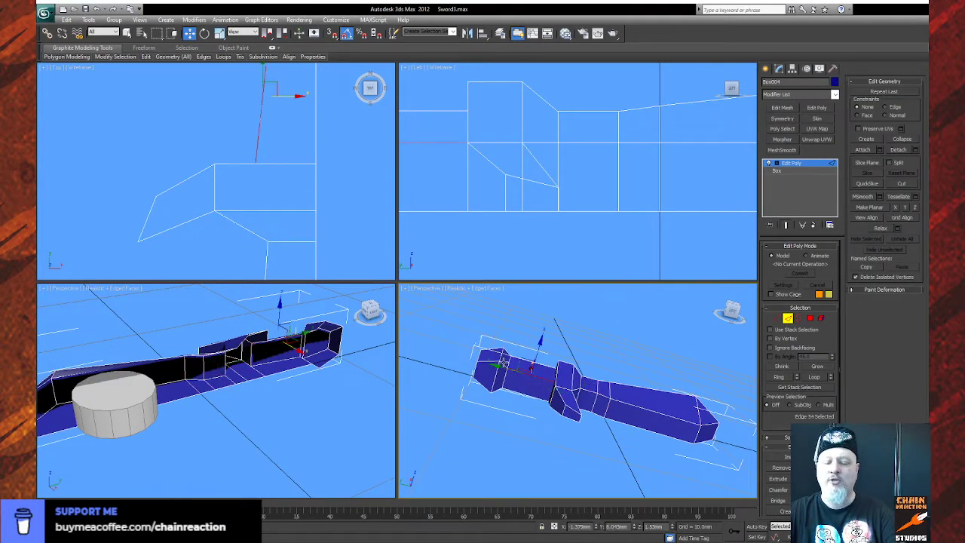
pyautogui.scroll(4, 506, 381)
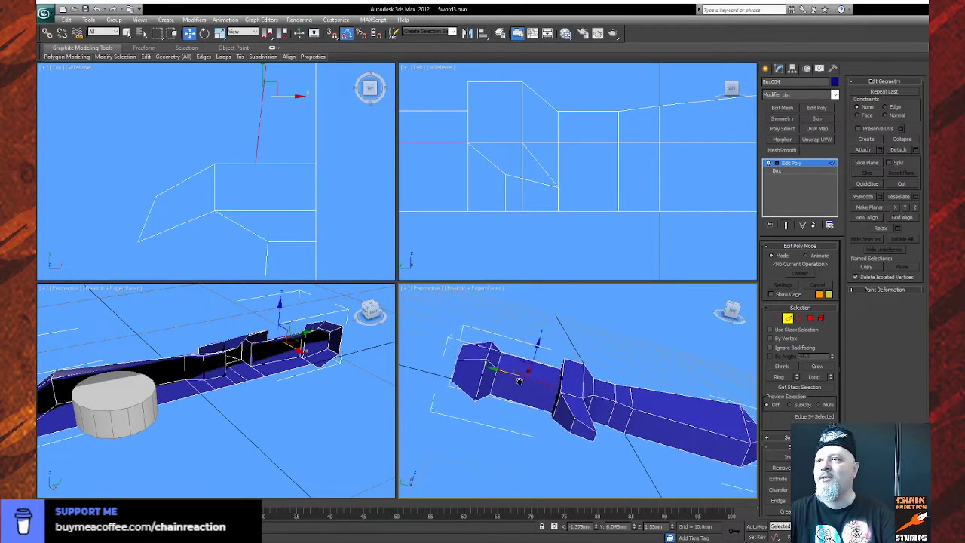
pyautogui.keyDown('ctrl'); pyautogui.click(477, 369); pyautogui.keyUp('ctrl')
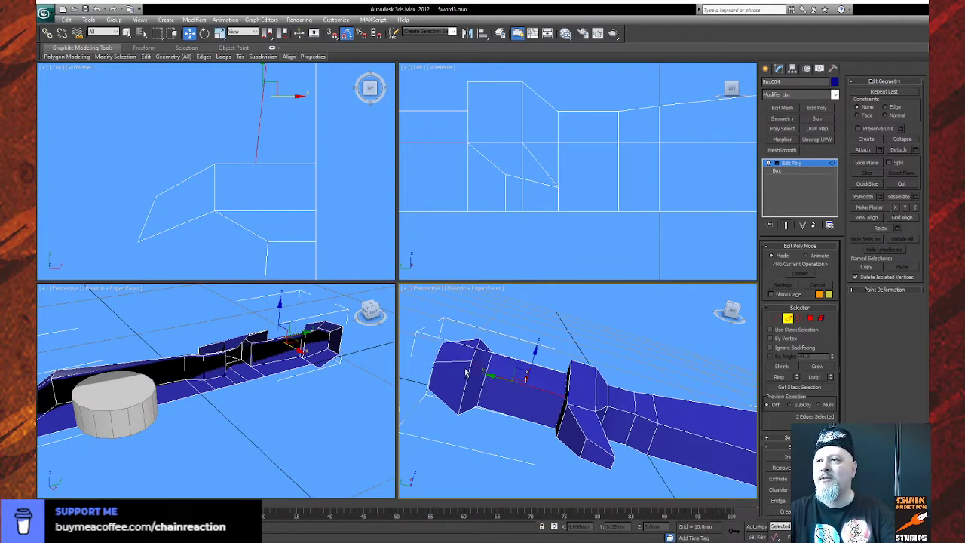
pyautogui.keyDown('ctrl'); pyautogui.click(447, 362); pyautogui.keyUp('ctrl')
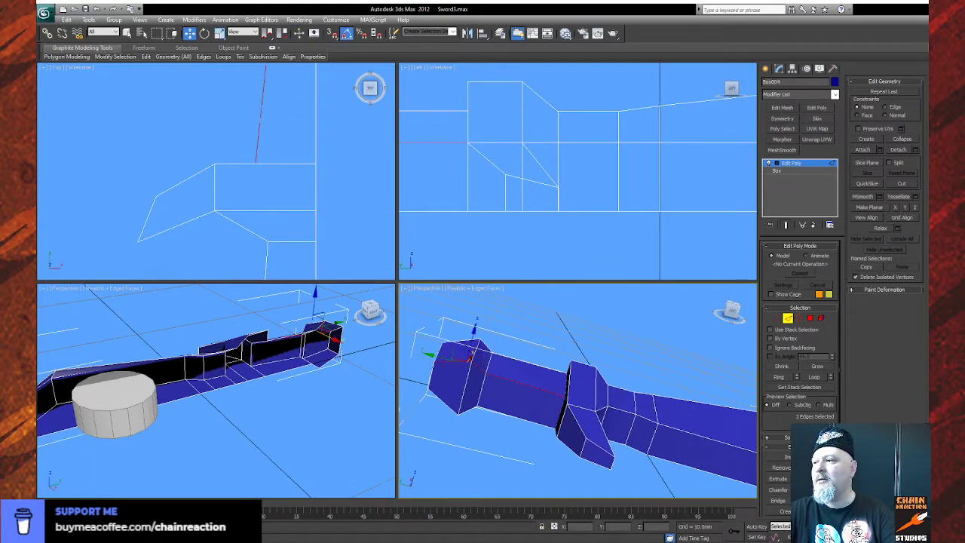
pyautogui.click(909, 537)
pyautogui.moveTo(553, 424); pyautogui.dragTo(592, 413)
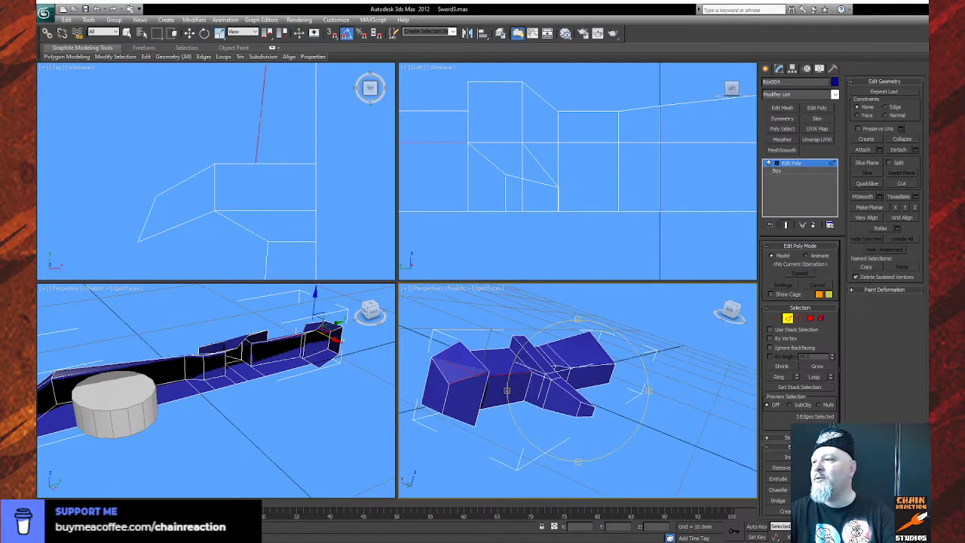
pyautogui.click(784, 491)
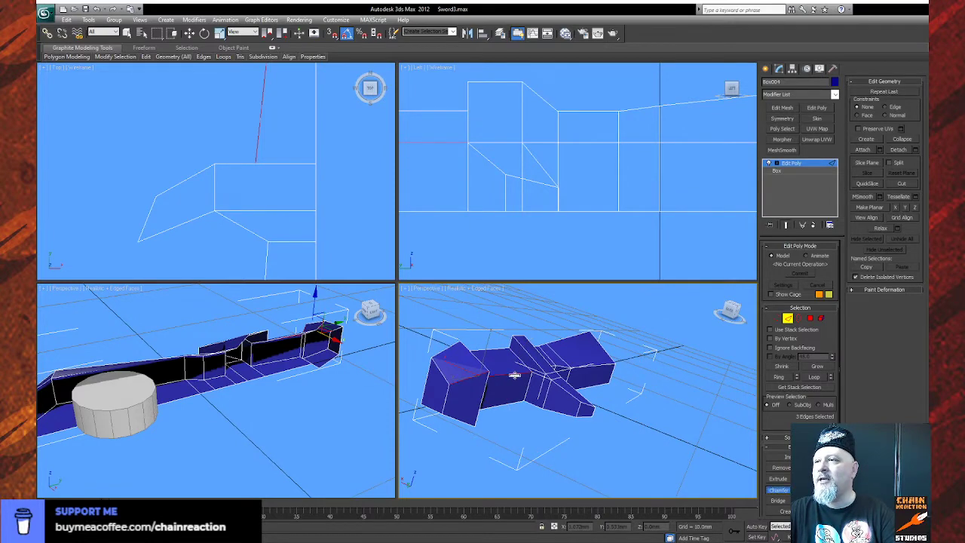
pyautogui.moveTo(513, 375); pyautogui.dragTo(513, 373)
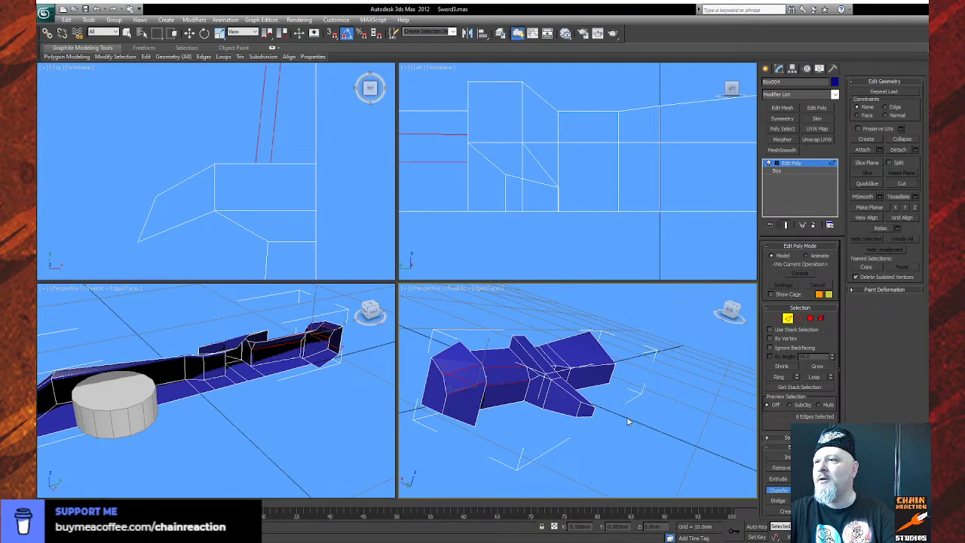
# Target-weld the stray vertex on the guard's face to the nearby outer corner vertex of the chamfered handle.
pyautogui.hotkey('ctrl', 'r')
pyautogui.moveTo(562, 414)
pyautogui.mouseDown()
pyautogui.moveTo(450, 428)
pyautogui.moveTo(564, 418)
pyautogui.mouseUp()
pyautogui.scroll(6, 563, 416)
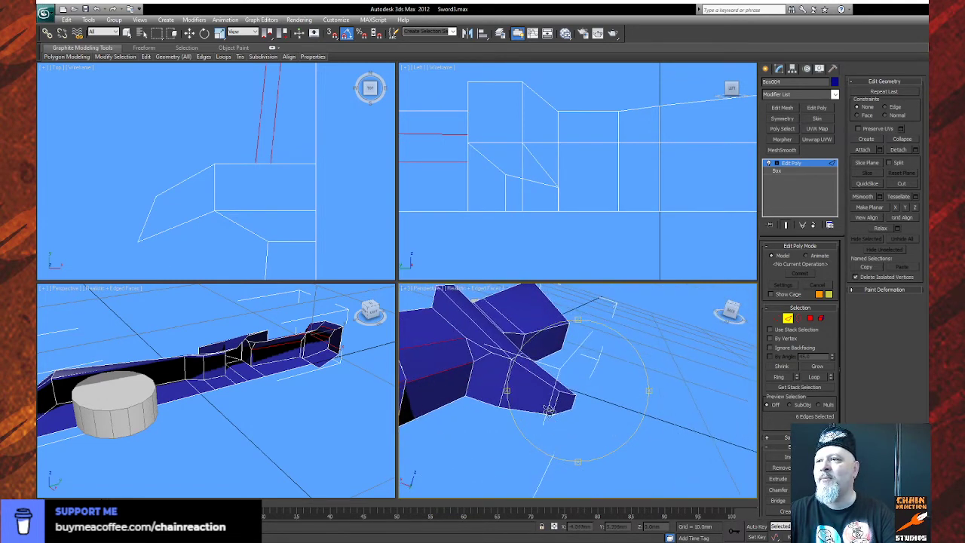
pyautogui.click(777, 318)
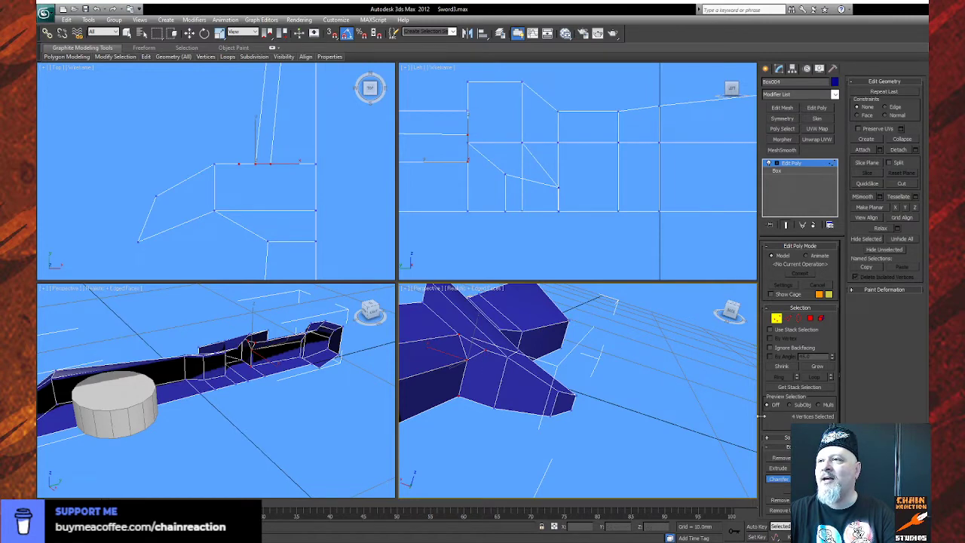
pyautogui.press('w')
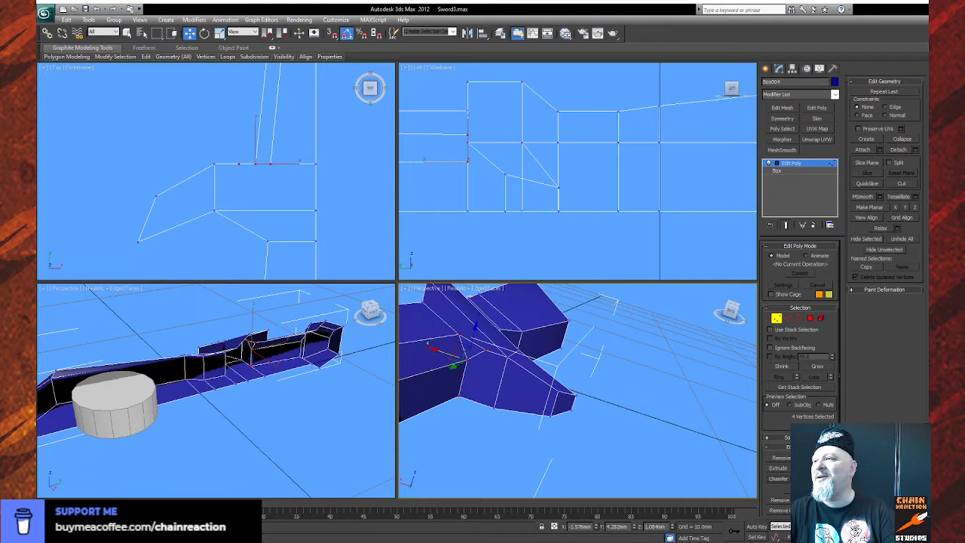
pyautogui.press('q')
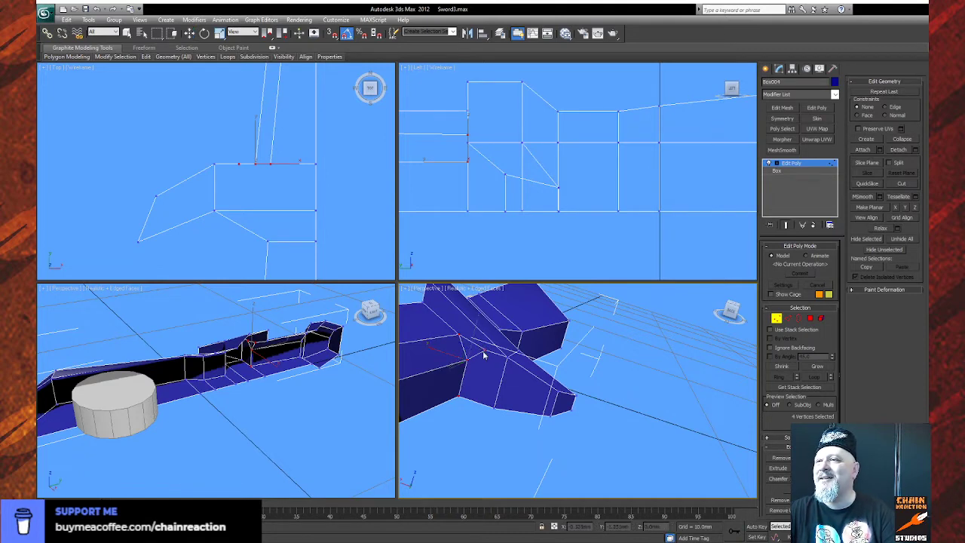
pyautogui.hotkey('ctrl', 'shift', 'w')
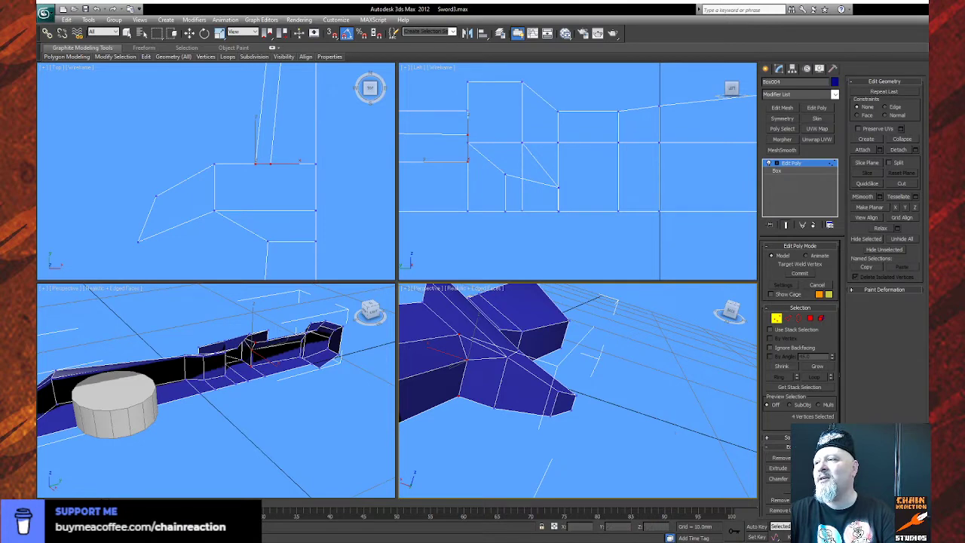
# Chamfer the six selected edges along the handle and pommel a second time for a rounder profile.
pyautogui.click(906, 537)
pyautogui.keyDown('alt'); pyautogui.moveTo(538, 410); pyautogui.dragTo(644, 377, button='middle'); pyautogui.keyUp('alt')
pyautogui.click(788, 317)
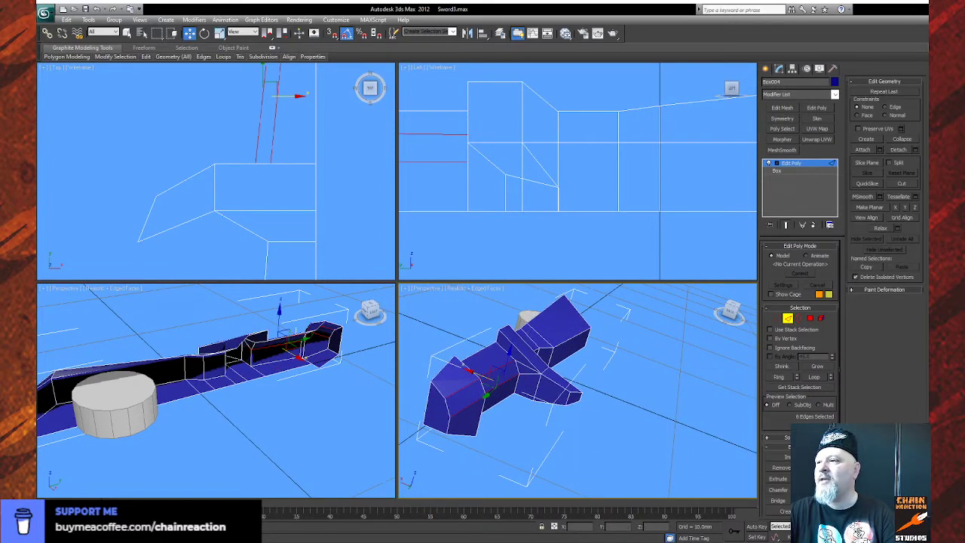
pyautogui.click(785, 491)
pyautogui.moveTo(468, 384); pyautogui.dragTo(468, 384)
# Switch to vertex editing where the handle's newly chamfered edges meet the guard, and leave the Chamfer tool.
pyautogui.keyDown('alt'); pyautogui.moveTo(469, 383); pyautogui.dragTo(624, 401, button='middle'); pyautogui.keyUp('alt')
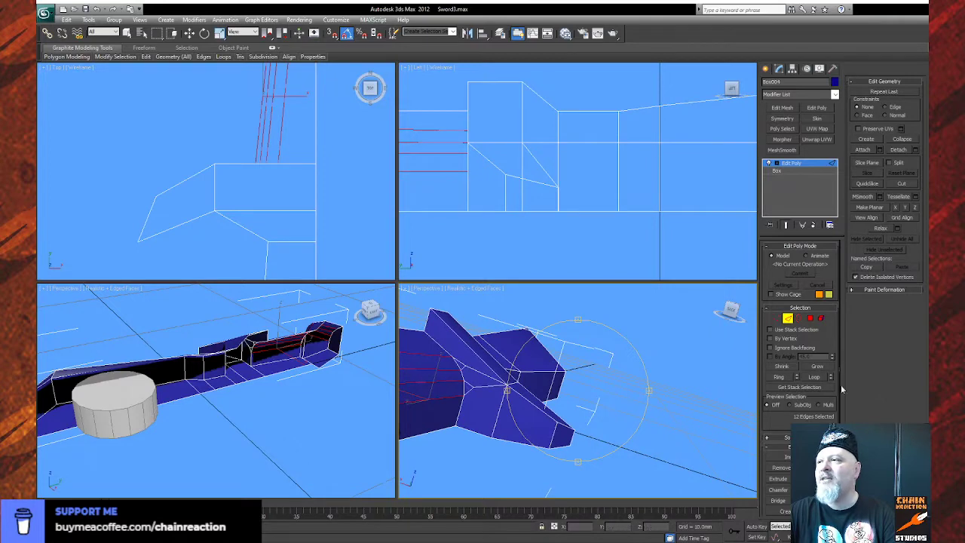
pyautogui.click(780, 318)
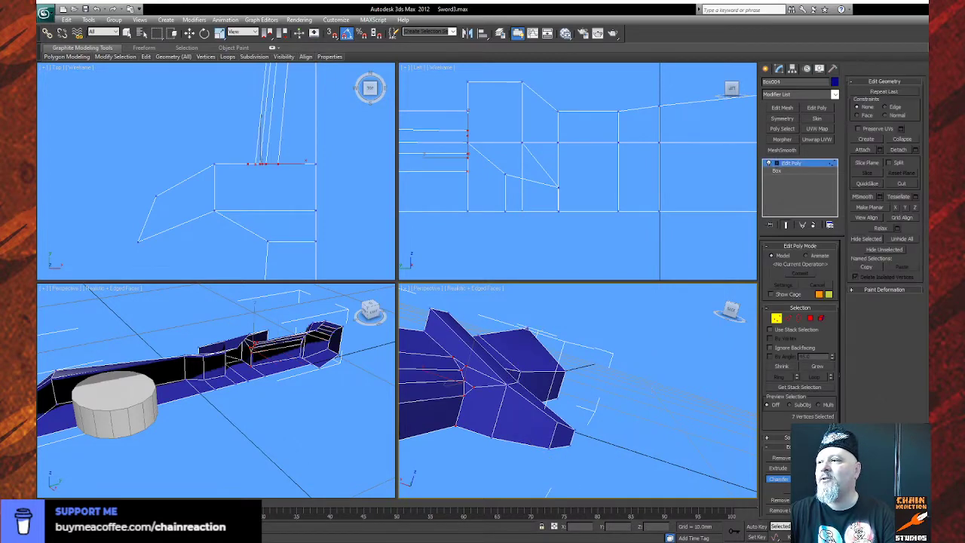
pyautogui.rightClick(525, 429)
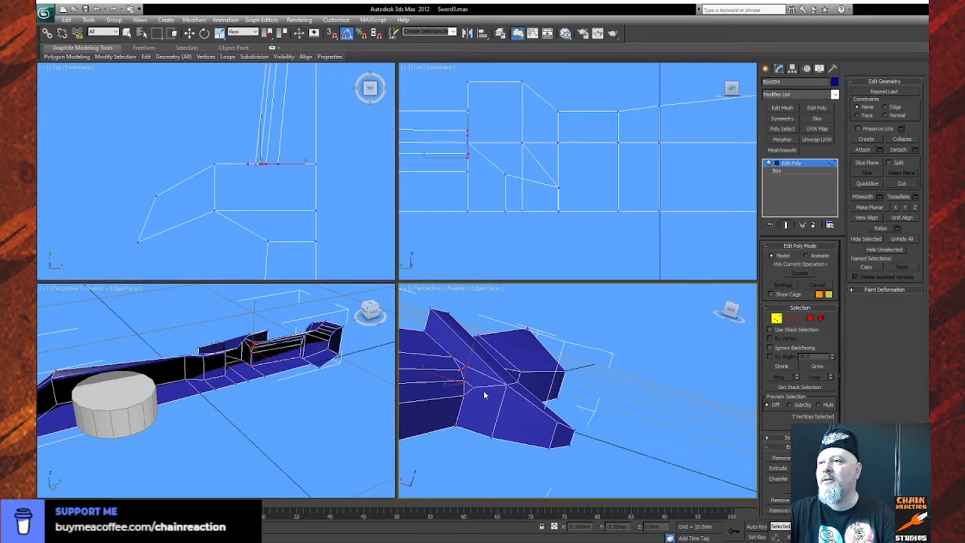
# Target-weld the remaining vertex at the grip end onto the crossguard's upper corner vertex.
pyautogui.click(506, 385)
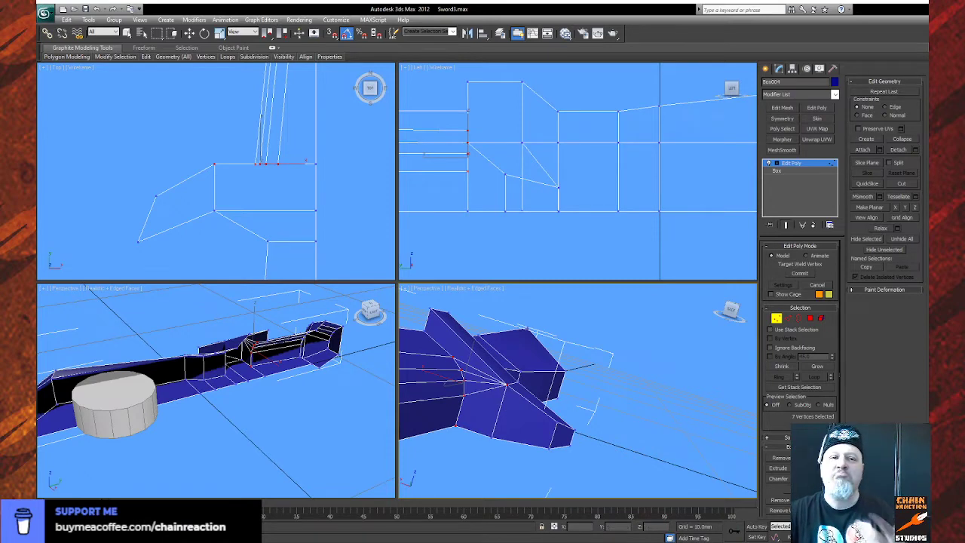
pyautogui.click(506, 384)
pyautogui.keyDown('alt'); pyautogui.moveTo(509, 387); pyautogui.dragTo(543, 392, button='middle'); pyautogui.keyUp('alt')
pyautogui.scroll(-6, 528, 390)
pyautogui.scroll(3, 528, 389)
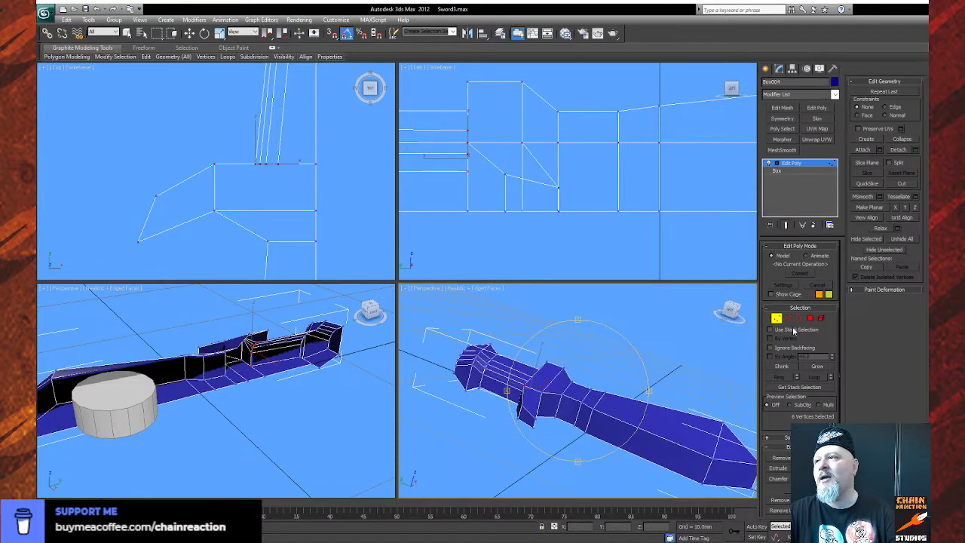
pyautogui.press('z')
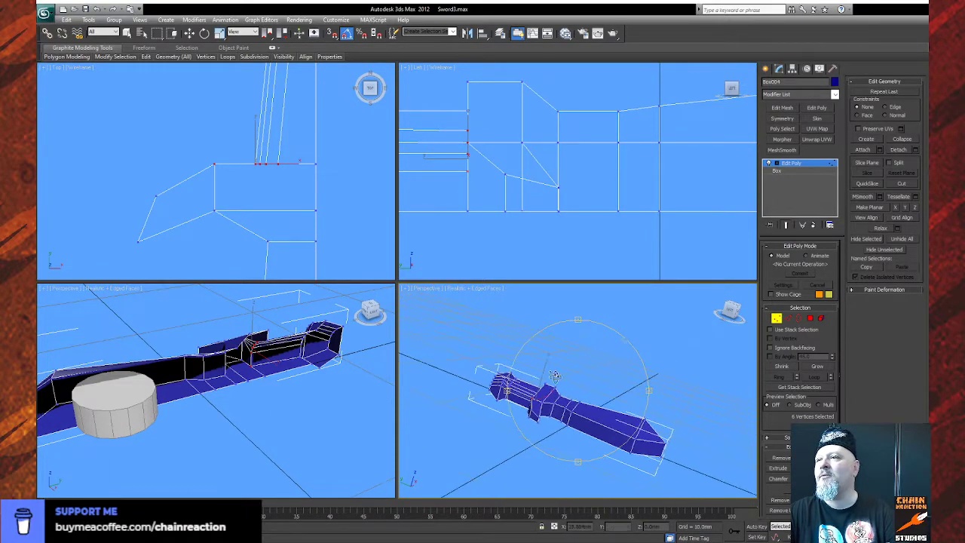
# Select all polygons of the half sword, clear their smoothing groups, and deselect them.
pyautogui.click(809, 319)
pyautogui.moveTo(465, 343); pyautogui.dragTo(701, 484)
pyautogui.click(867, 507)
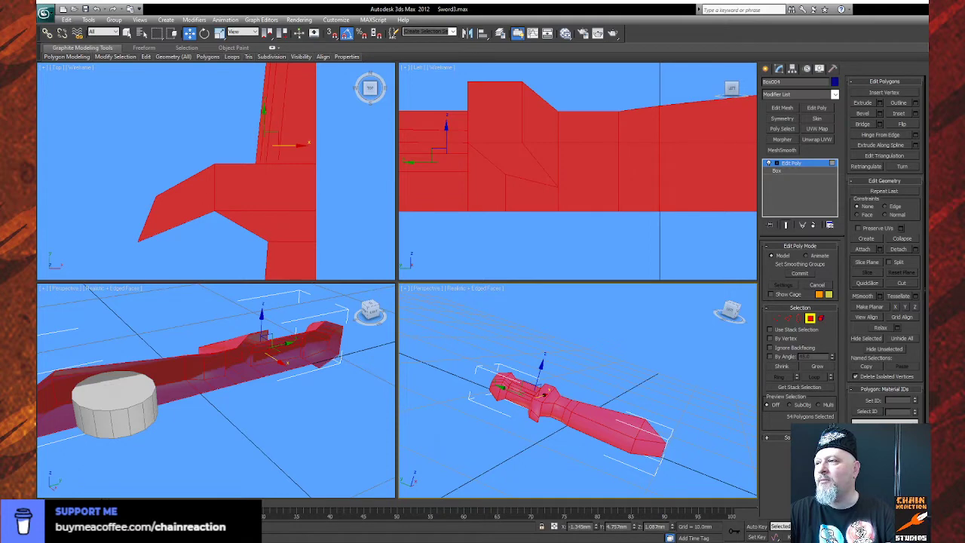
pyautogui.click(707, 430)
pyautogui.click(903, 537)
pyautogui.moveTo(560, 426); pyautogui.dragTo(532, 432)
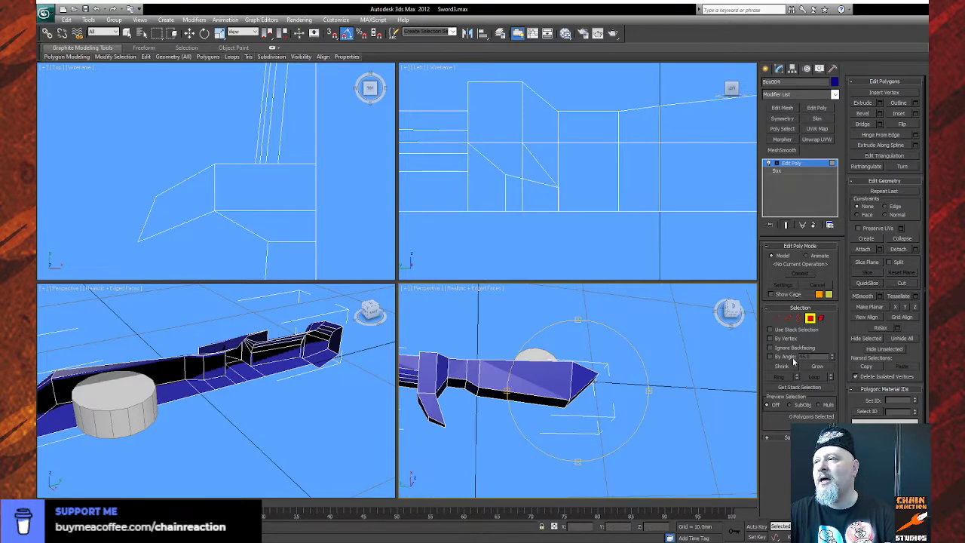
# Turn the hidden diagonal edge on the blade's flat face so it runs the other way.
pyautogui.click(788, 318)
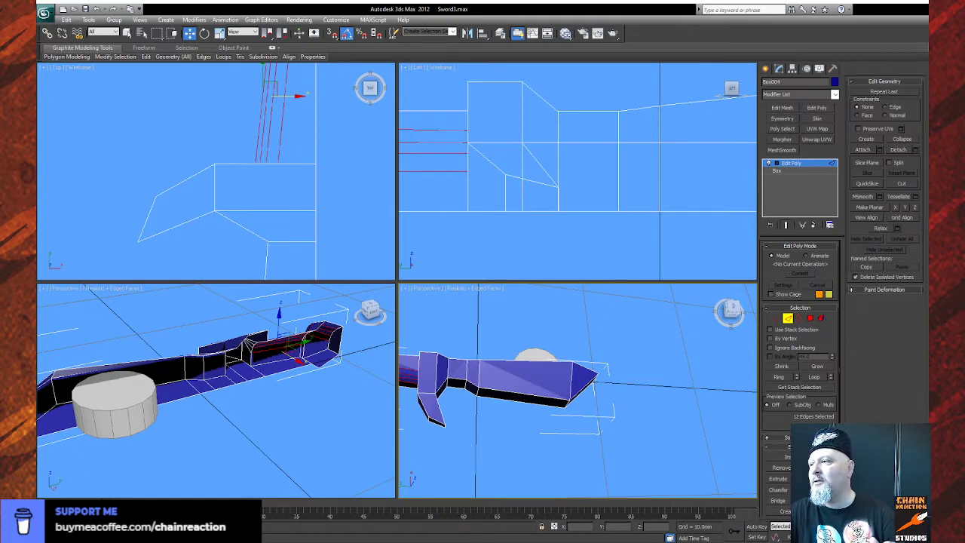
pyautogui.scroll(-1, 799, 339)
pyautogui.click(819, 473)
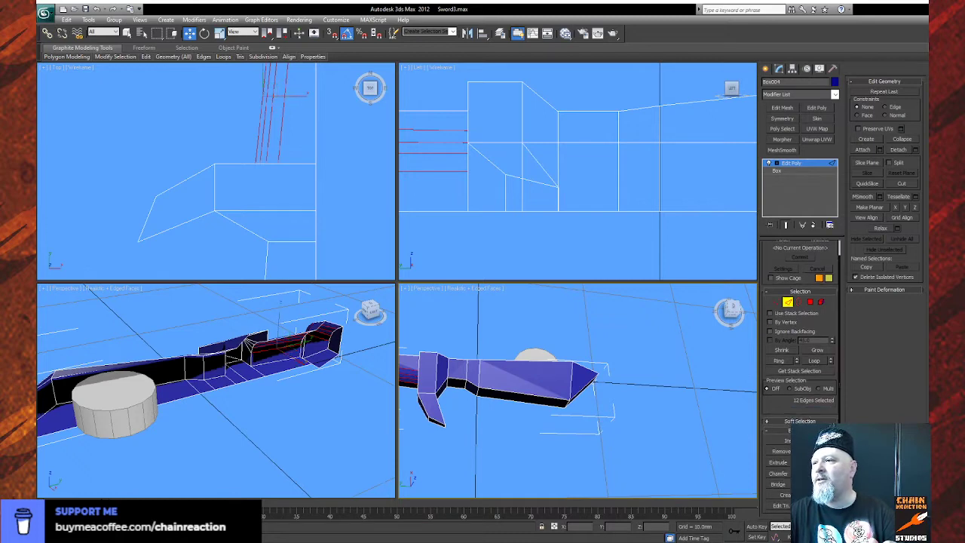
pyautogui.click(524, 382)
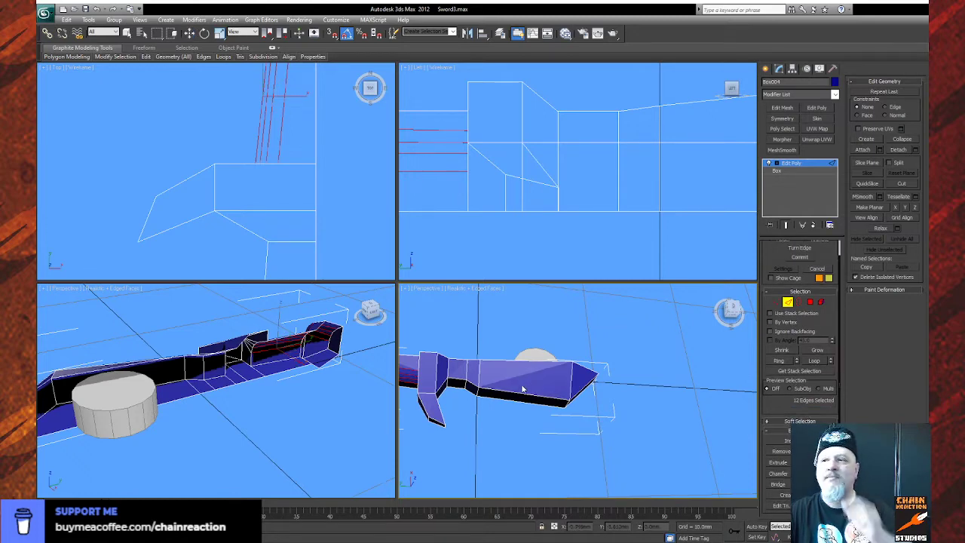
pyautogui.scroll(5, 479, 413)
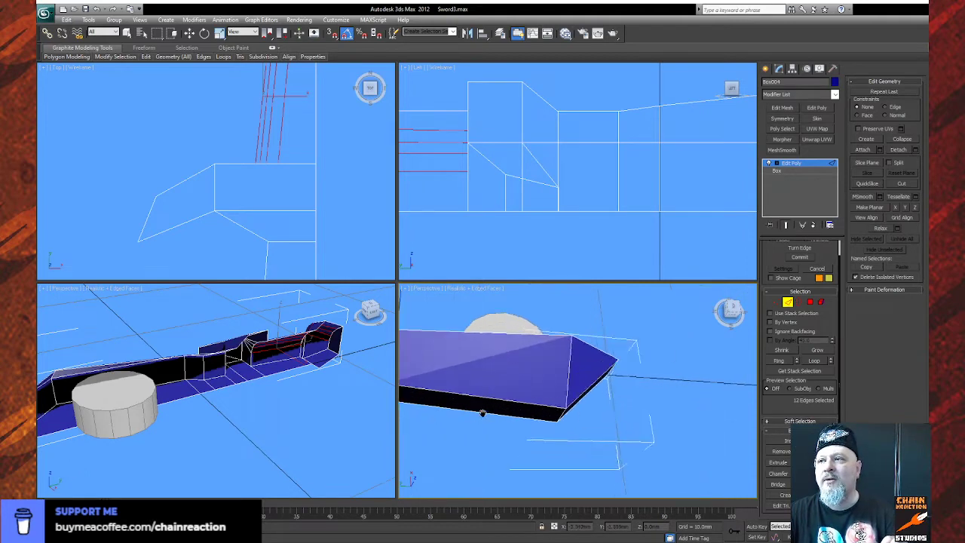
pyautogui.moveTo(520, 418); pyautogui.dragTo(644, 410, button='middle')
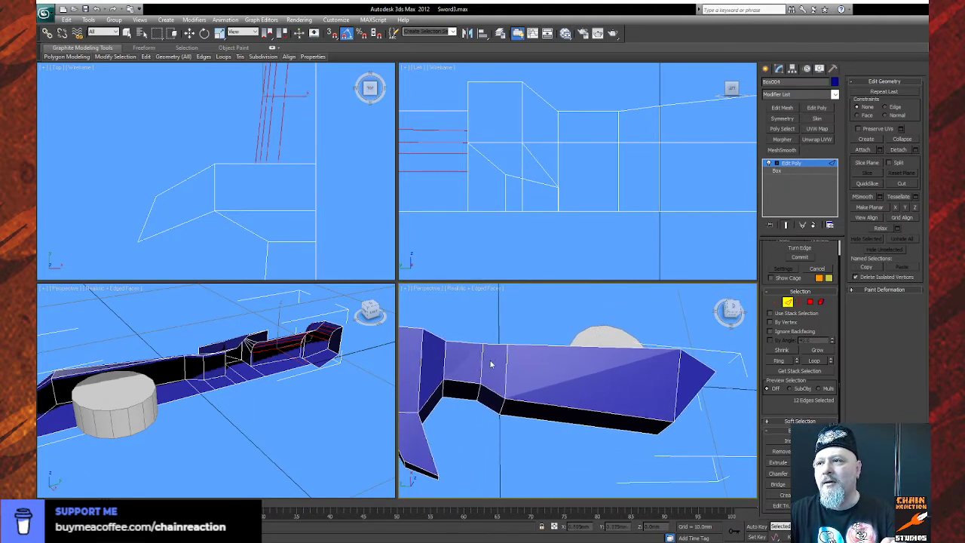
pyautogui.scroll(-3, 485, 398)
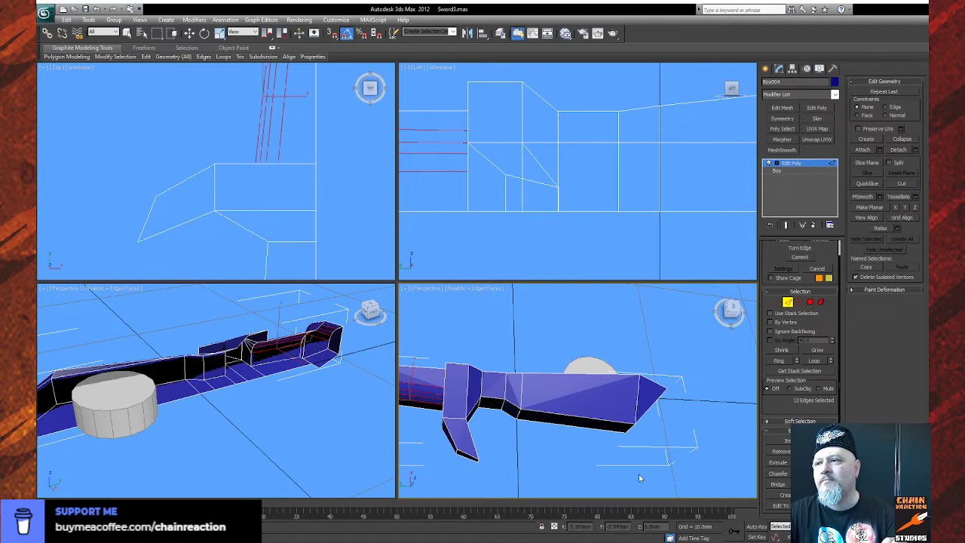
# Select the two crossguard corner vertices near the grip and inspect the guard's shape.
pyautogui.keyDown('alt'); pyautogui.moveTo(505, 395); pyautogui.dragTo(580, 438, button='middle'); pyautogui.keyUp('alt')
pyautogui.click(775, 303)
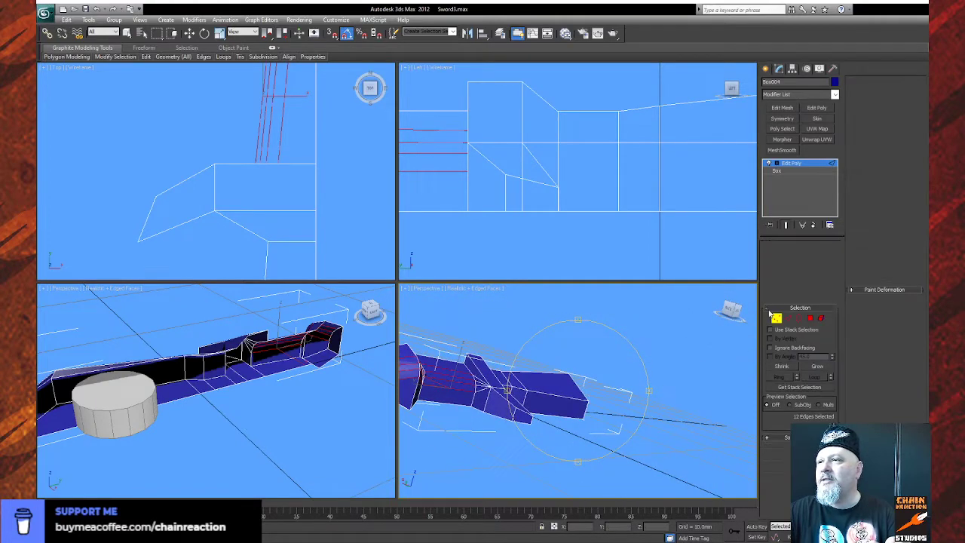
pyautogui.click(494, 390)
pyautogui.keyDown('ctrl'); pyautogui.click(505, 389); pyautogui.keyUp('ctrl')
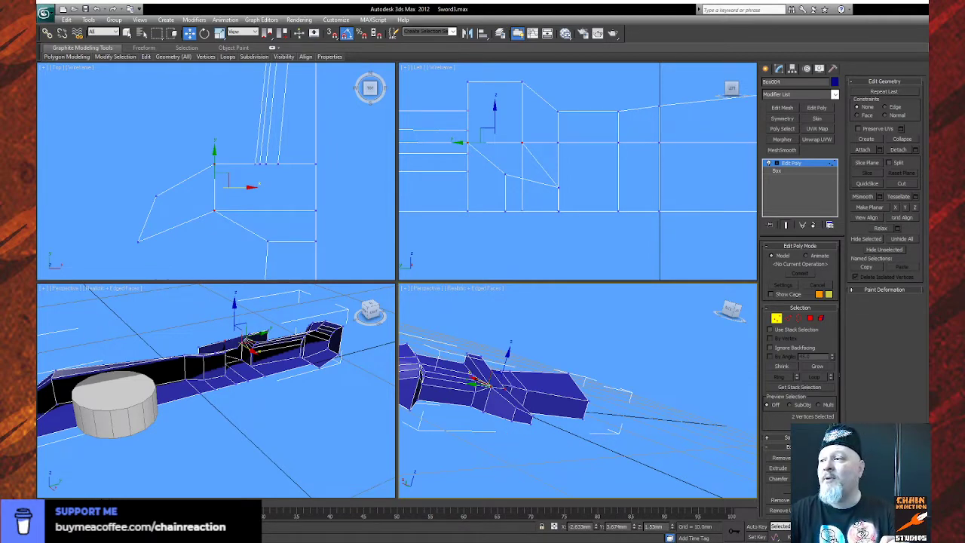
pyautogui.keyDown('alt'); pyautogui.moveTo(498, 407); pyautogui.dragTo(377, 287, button='middle'); pyautogui.keyUp('alt')
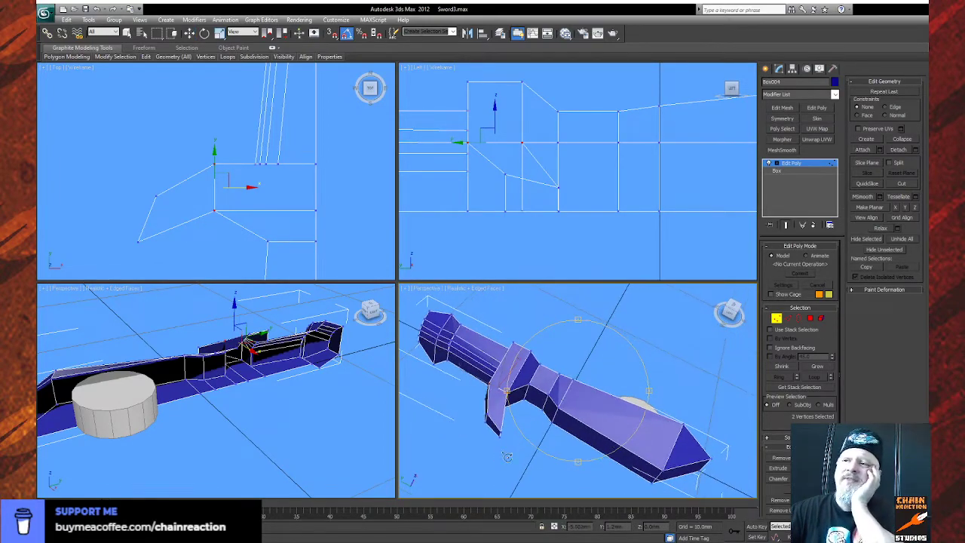
pyautogui.keyDown('alt'); pyautogui.moveTo(363, 246); pyautogui.dragTo(273, 194, button='middle'); pyautogui.keyUp('alt')
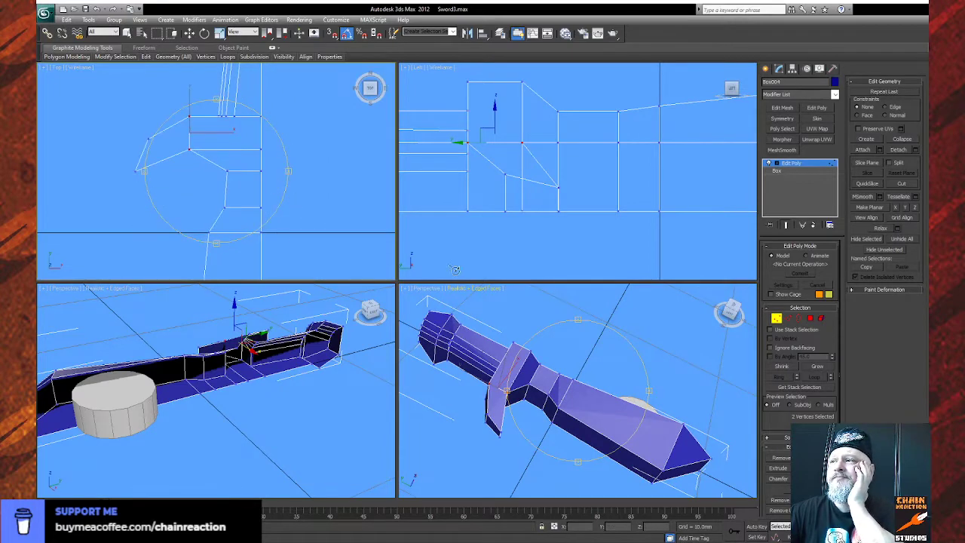
# Move the vertex rows of the blade's narrow neck closer to the crossguard in the Top view.
pyautogui.rightClick(300, 213)
pyautogui.moveTo(205, 186); pyautogui.dragTo(290, 220)
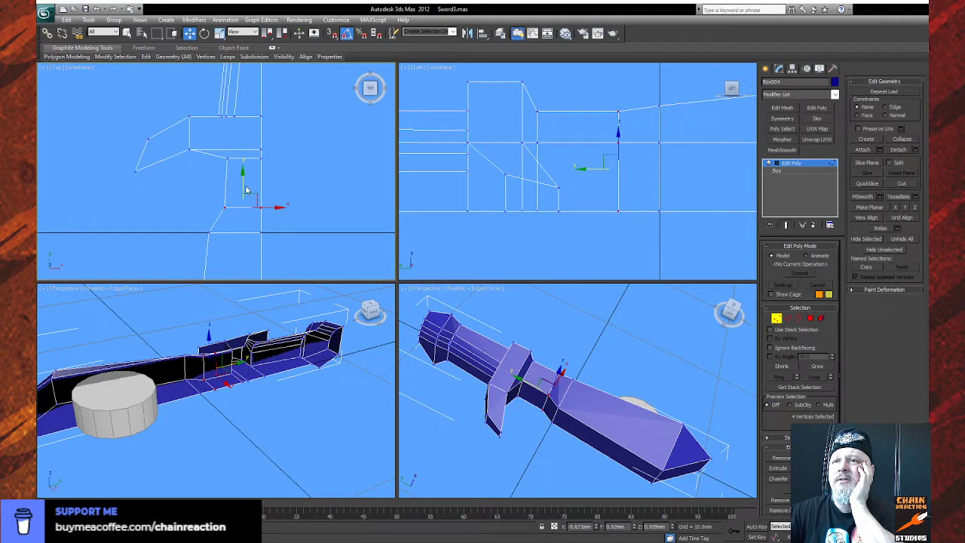
pyautogui.moveTo(242, 185); pyautogui.dragTo(231, 164)
pyautogui.moveTo(182, 232); pyautogui.dragTo(233, 169, button='middle')
pyautogui.scroll(-3, 226, 158)
pyautogui.scroll(3, 229, 159)
pyautogui.moveTo(222, 137); pyautogui.dragTo(267, 142)
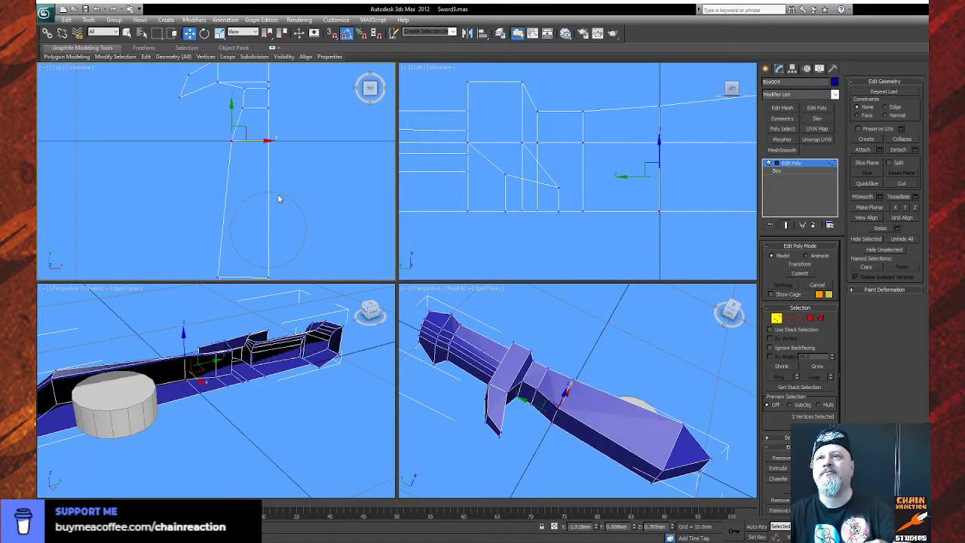
pyautogui.moveTo(308, 181); pyautogui.dragTo(297, 200, button='middle')
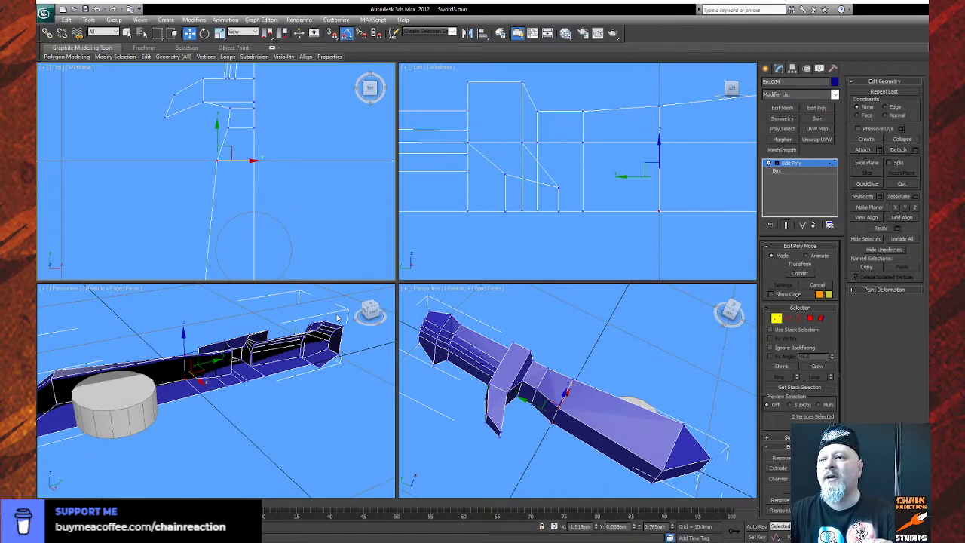
pyautogui.scroll(-3, 323, 226)
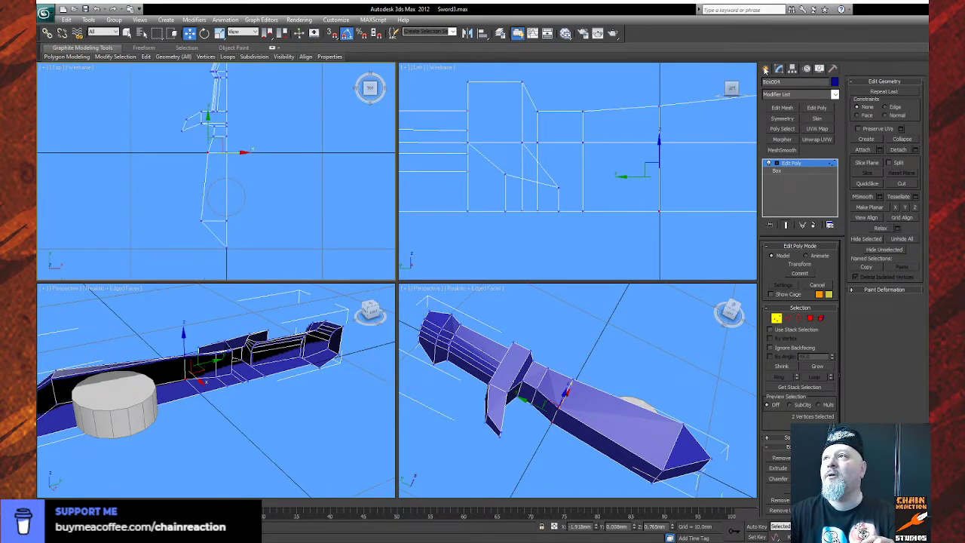
# Mirror the half sword across the X axis as a copy to form the opposite half.
pyautogui.click(766, 69)
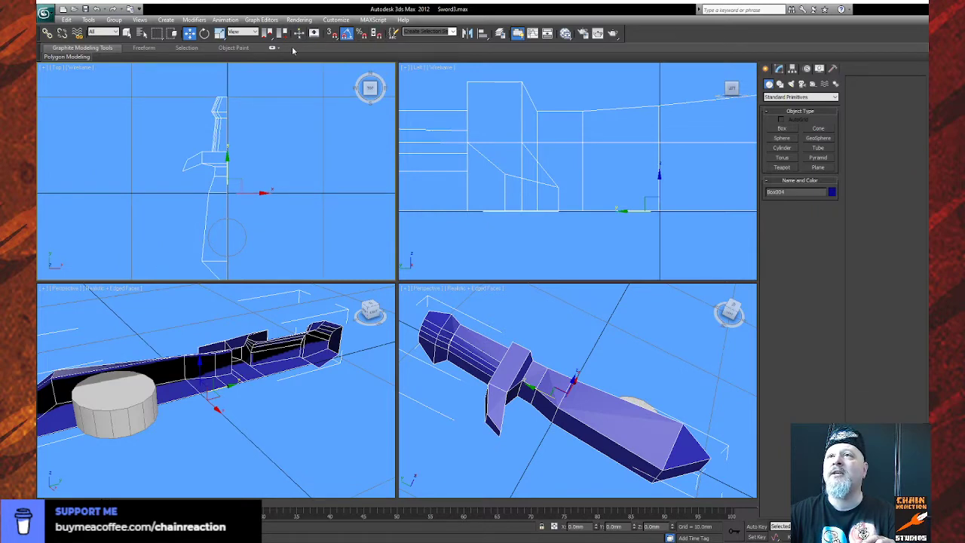
pyautogui.click(466, 34)
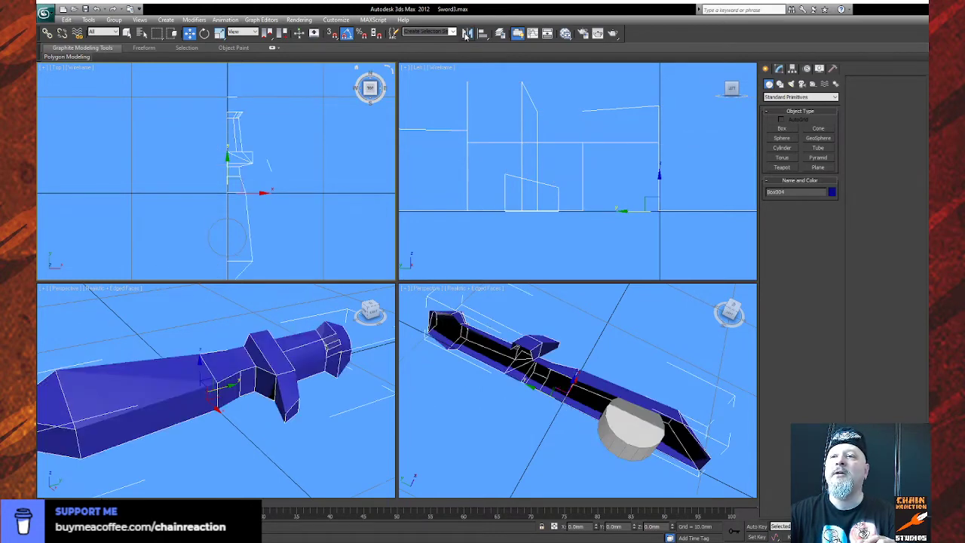
pyautogui.click(458, 307)
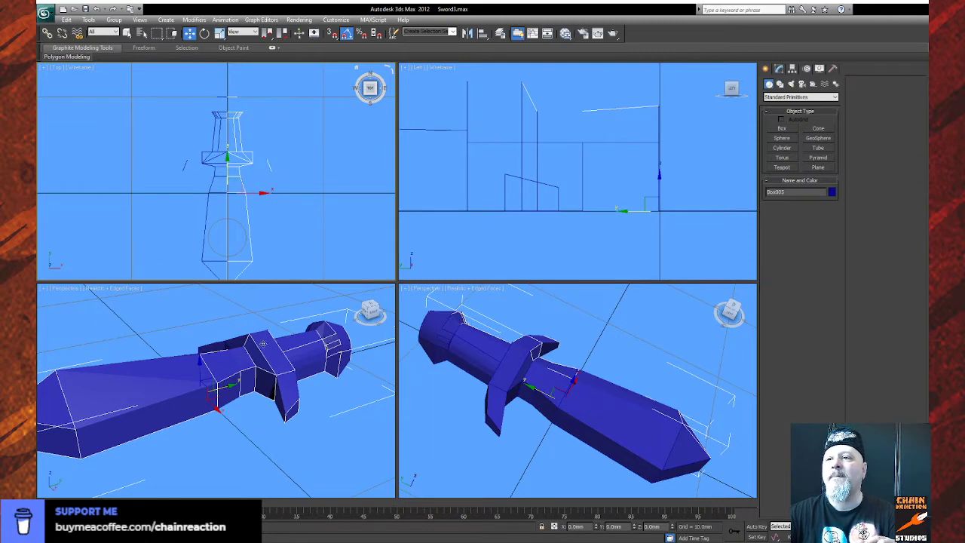
pyautogui.click(180, 225)
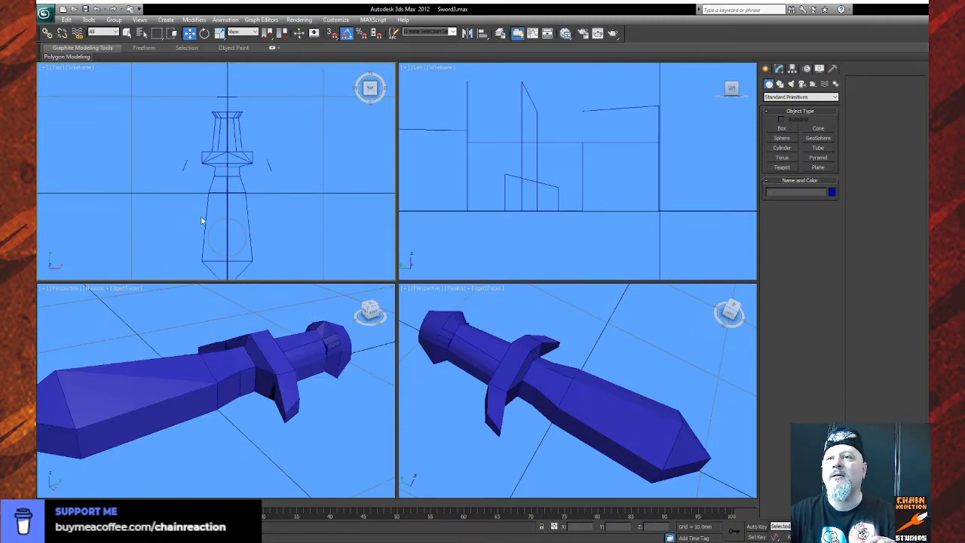
# Select the original half of the sword and attach the mirrored half to its Edit Poly mesh.
pyautogui.click(207, 214)
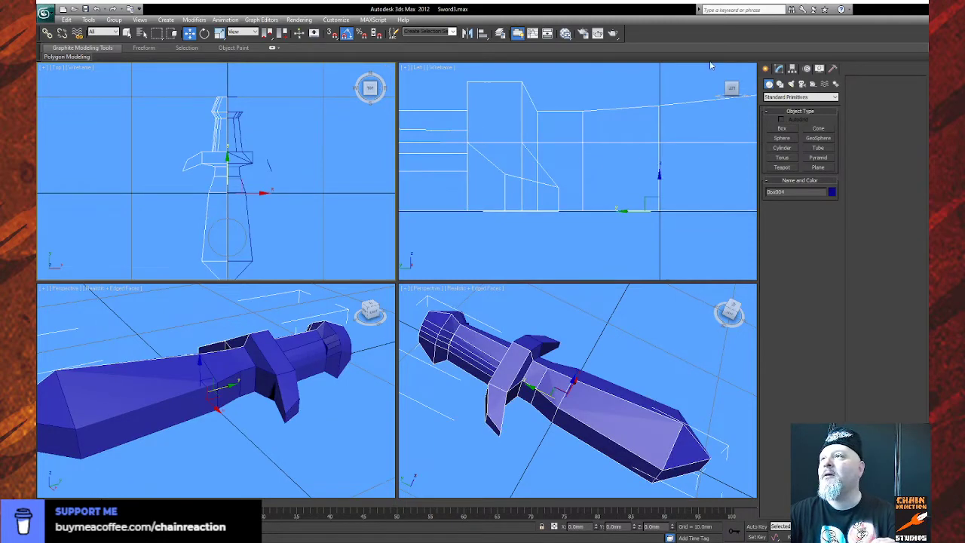
pyautogui.click(780, 69)
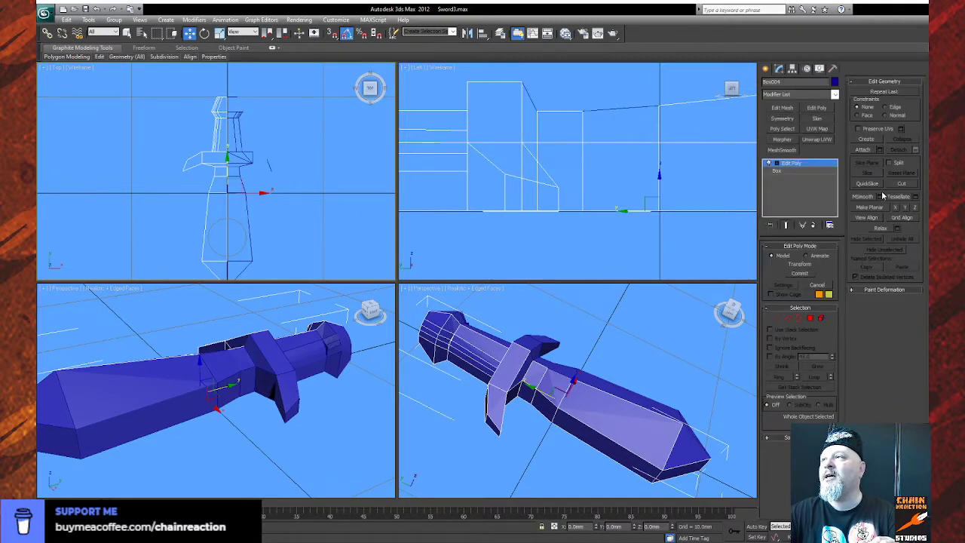
pyautogui.scroll(2, 226, 224)
pyautogui.moveTo(226, 224); pyautogui.dragTo(209, 161, button='middle')
pyautogui.scroll(4, 254, 213)
pyautogui.moveTo(275, 235); pyautogui.dragTo(104, 205, button='middle')
pyautogui.scroll(3, 254, 213)
pyautogui.scroll(3, 226, 206)
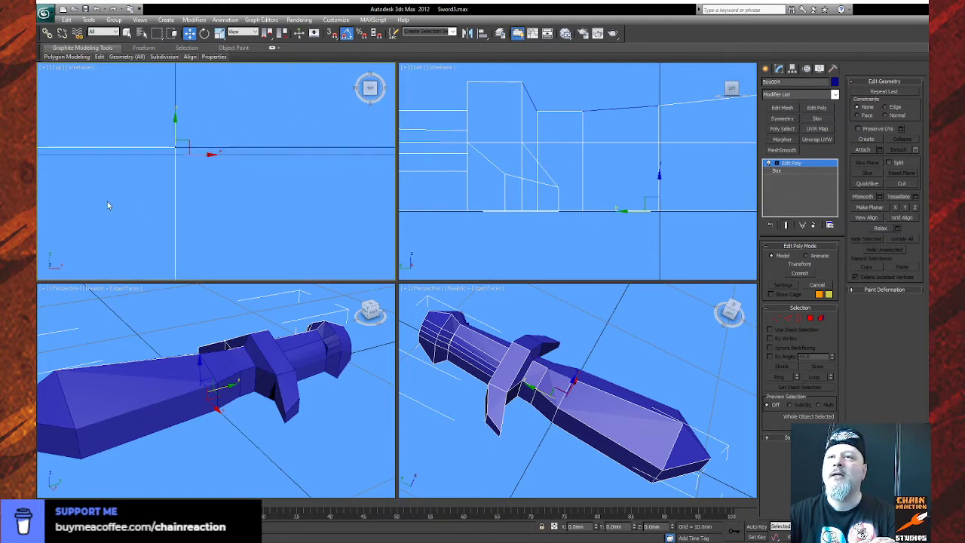
pyautogui.scroll(-10, 231, 219)
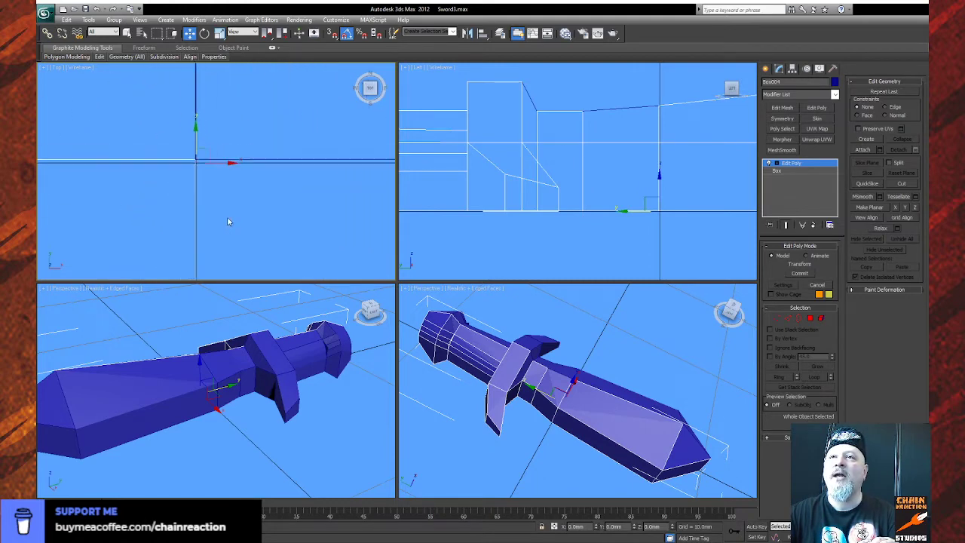
pyautogui.scroll(-1, 326, 205)
pyautogui.scroll(2, 323, 204)
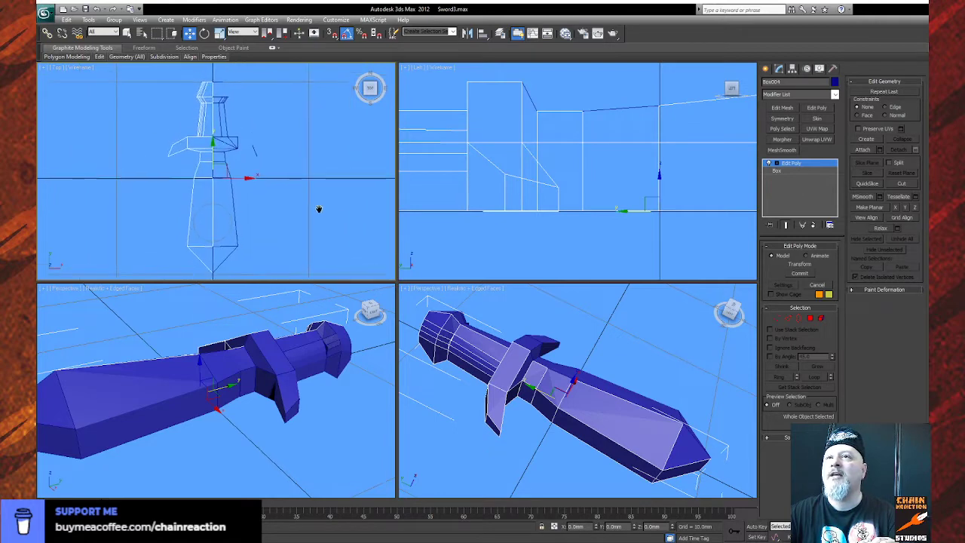
pyautogui.click(865, 151)
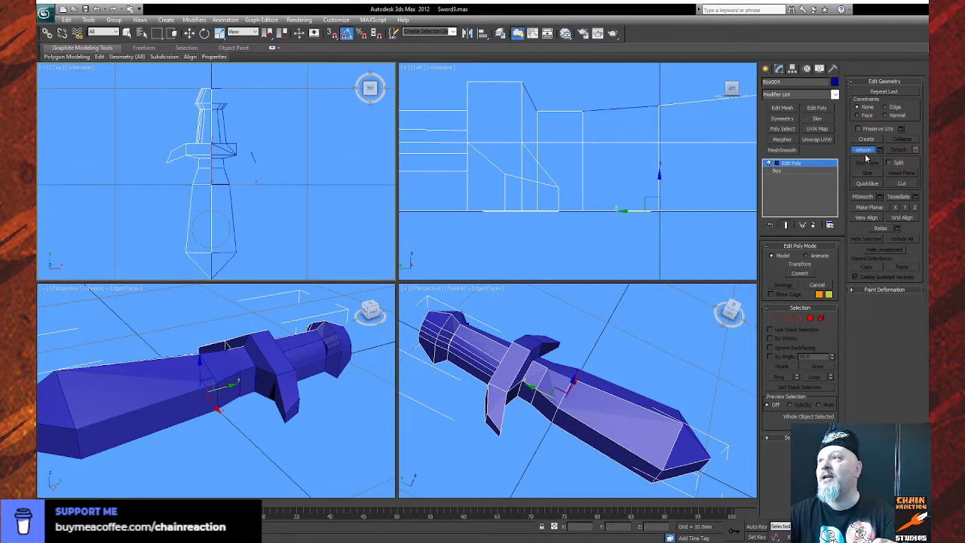
pyautogui.click(229, 196)
# Select the vertices along the sword's center seam and weld the two halves together.
pyautogui.click(780, 321)
pyautogui.moveTo(208, 83); pyautogui.dragTo(211, 318)
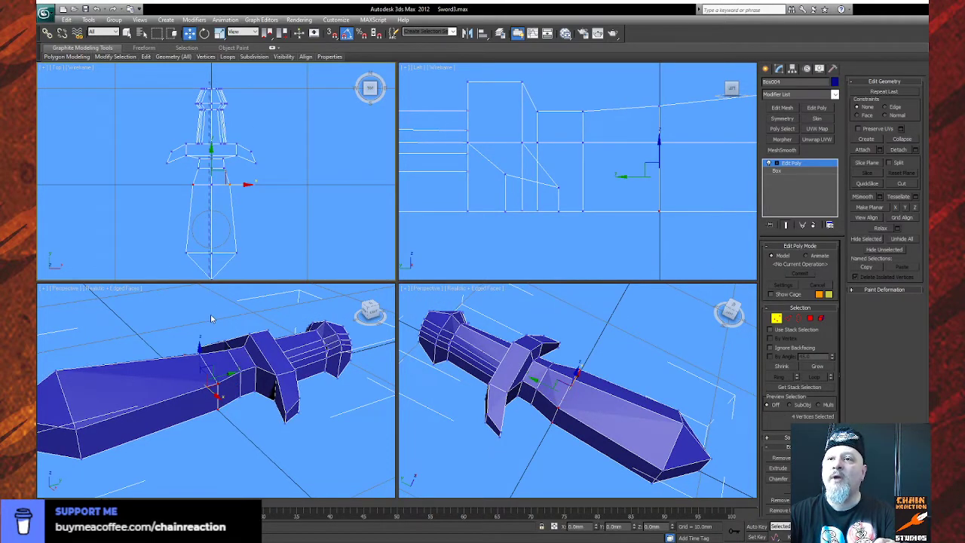
pyautogui.hotkey('ctrl', 'a')
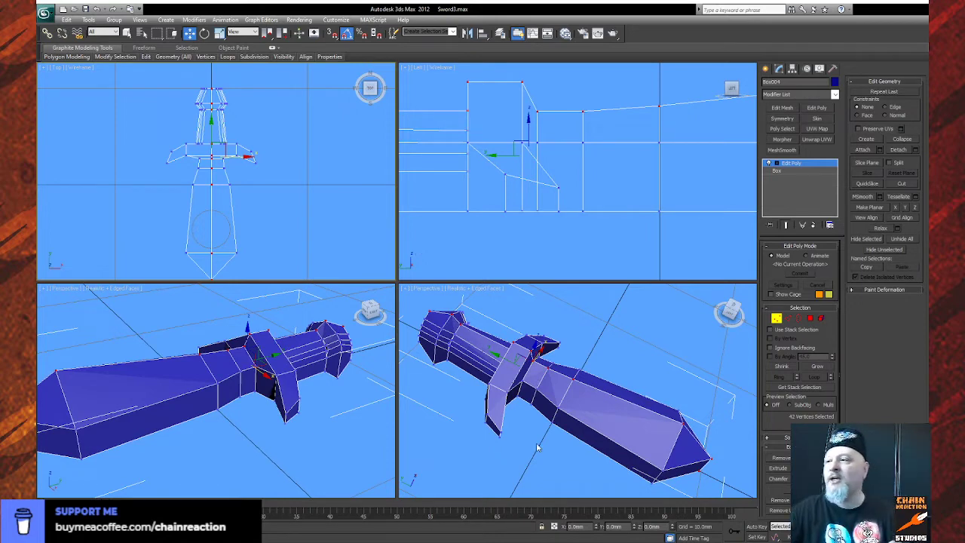
pyautogui.click(910, 536)
pyautogui.moveTo(624, 400); pyautogui.dragTo(453, 481)
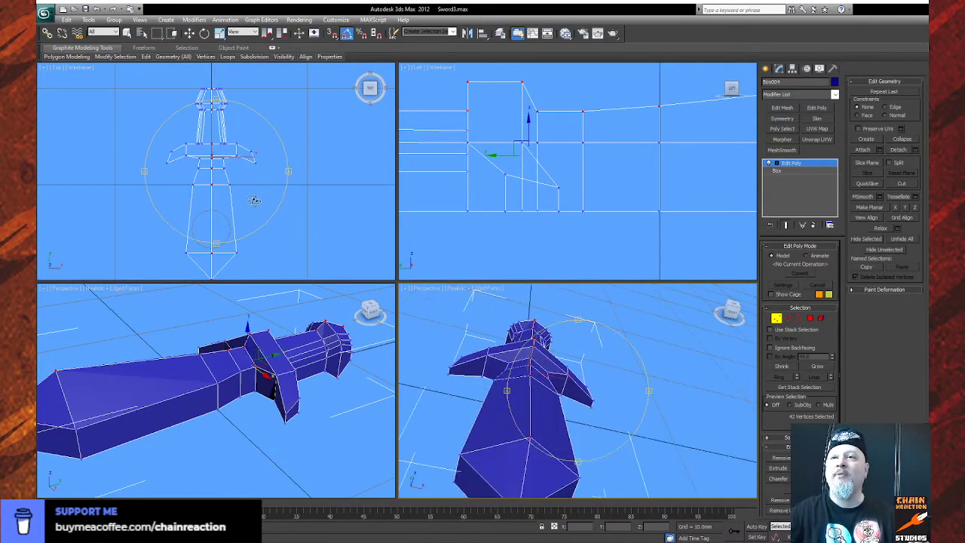
pyautogui.hotkey('ctrl', 'z')
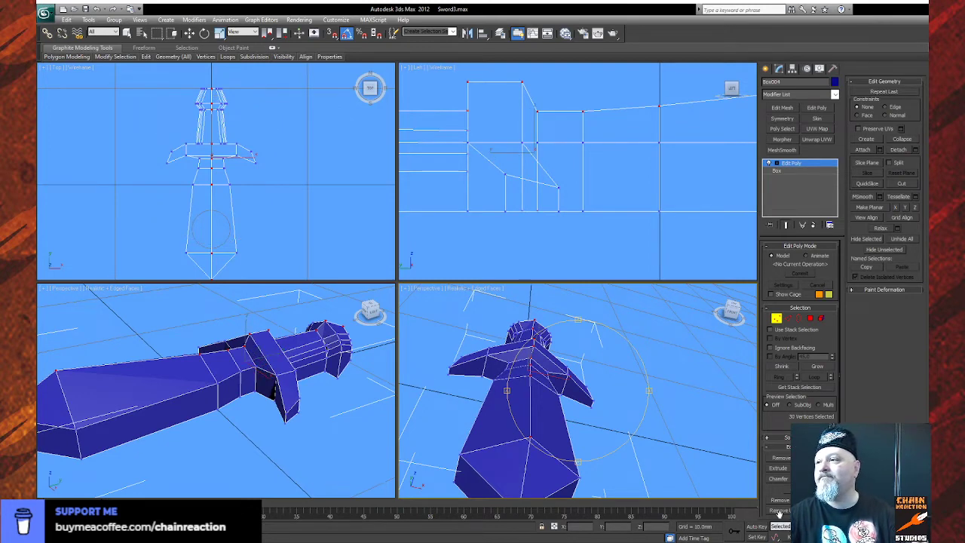
pyautogui.hotkey('ctrl', 'y')
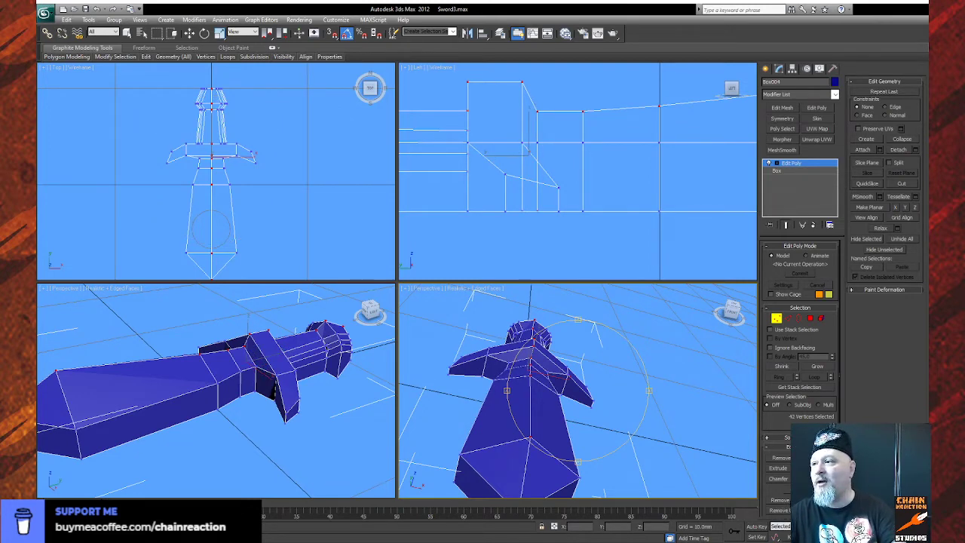
pyautogui.hotkey('ctrl', 'z')
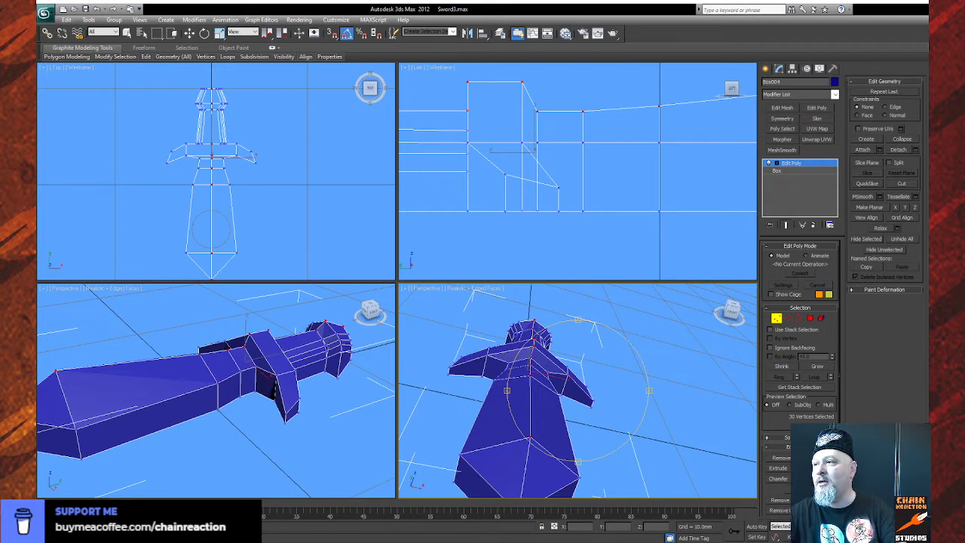
# Unhide all objects, and hide the see-through box and the old blue sword to compare the new sword with the other models.
pyautogui.keyDown('alt'); pyautogui.moveTo(579, 394); pyautogui.dragTo(601, 414, button='middle'); pyautogui.keyUp('alt')
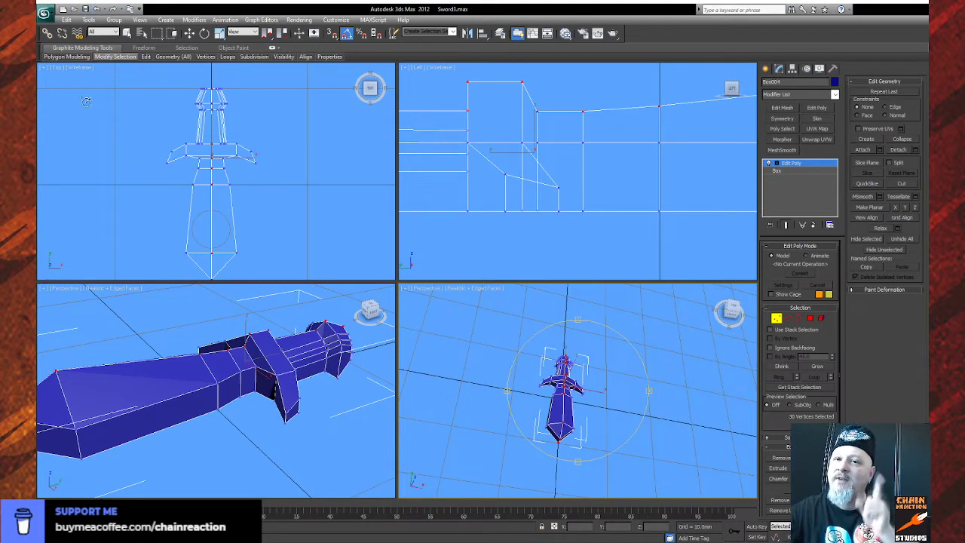
pyautogui.keyDown('alt'); pyautogui.moveTo(274, 164); pyautogui.dragTo(302, 161, button='middle'); pyautogui.keyUp('alt')
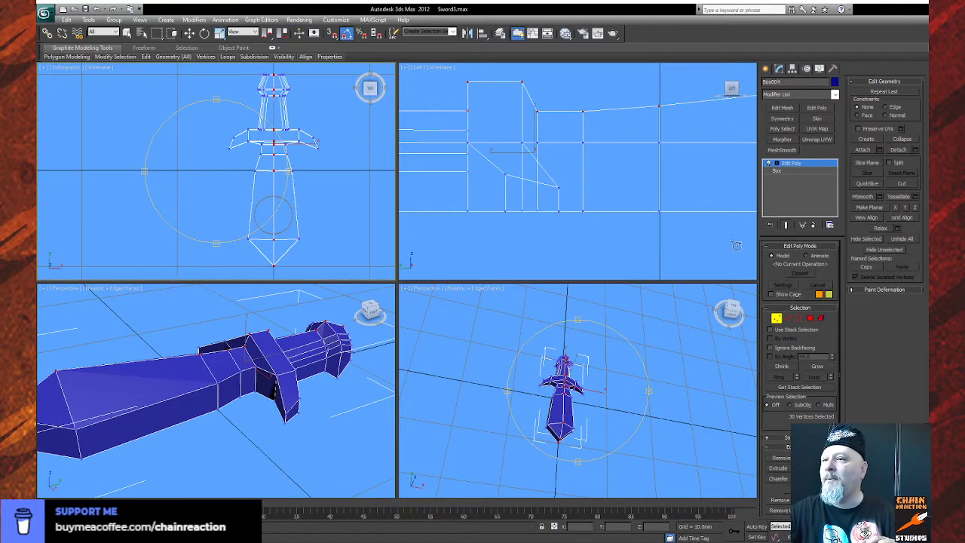
pyautogui.click(820, 68)
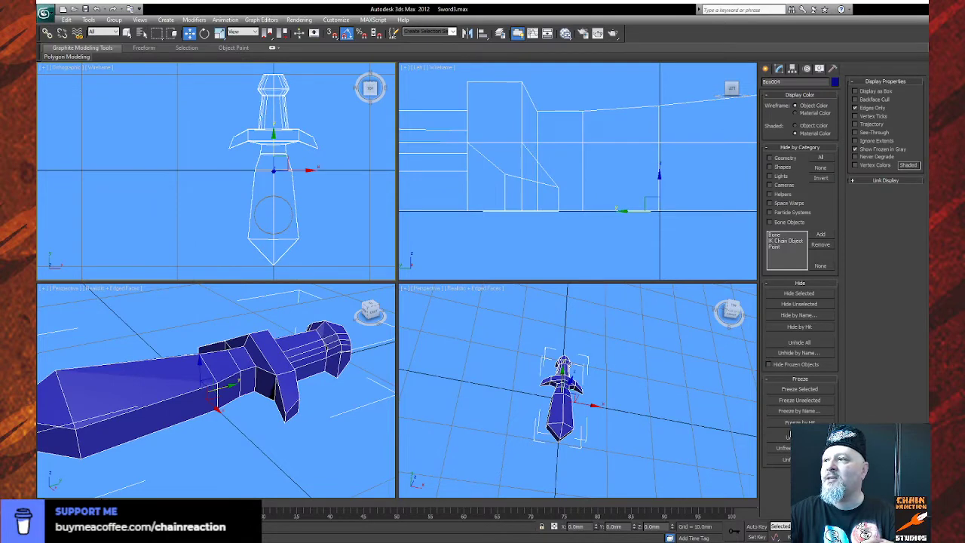
pyautogui.click(796, 343)
pyautogui.scroll(-6, 188, 370)
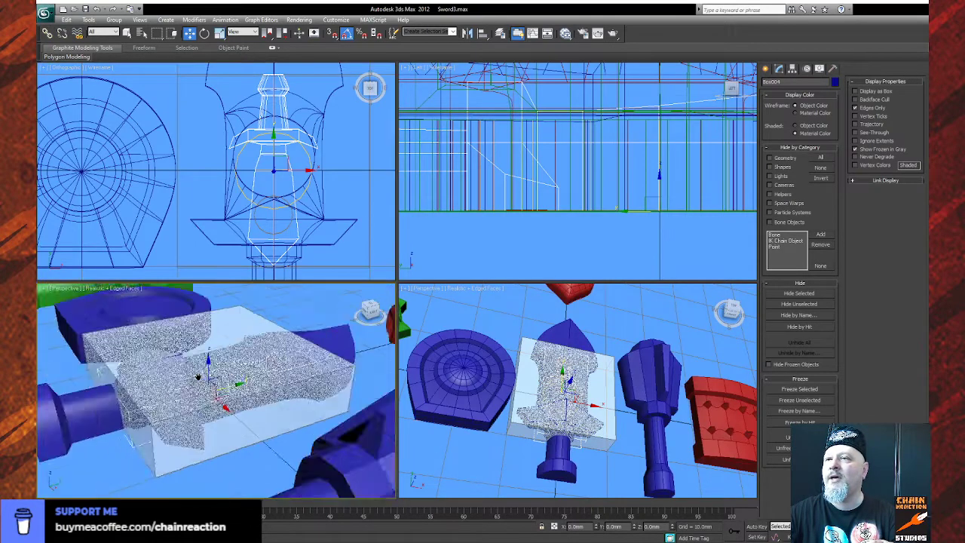
pyautogui.click(197, 414)
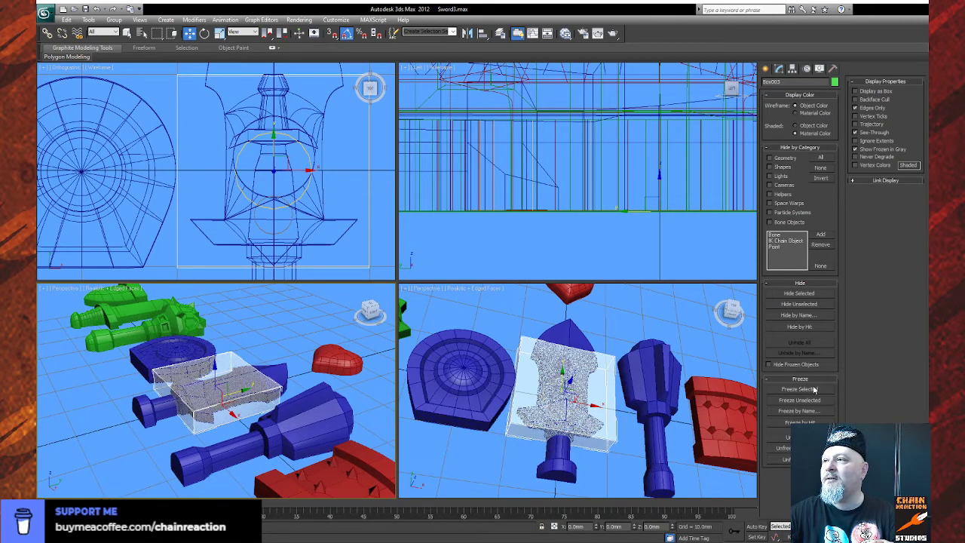
pyautogui.click(801, 293)
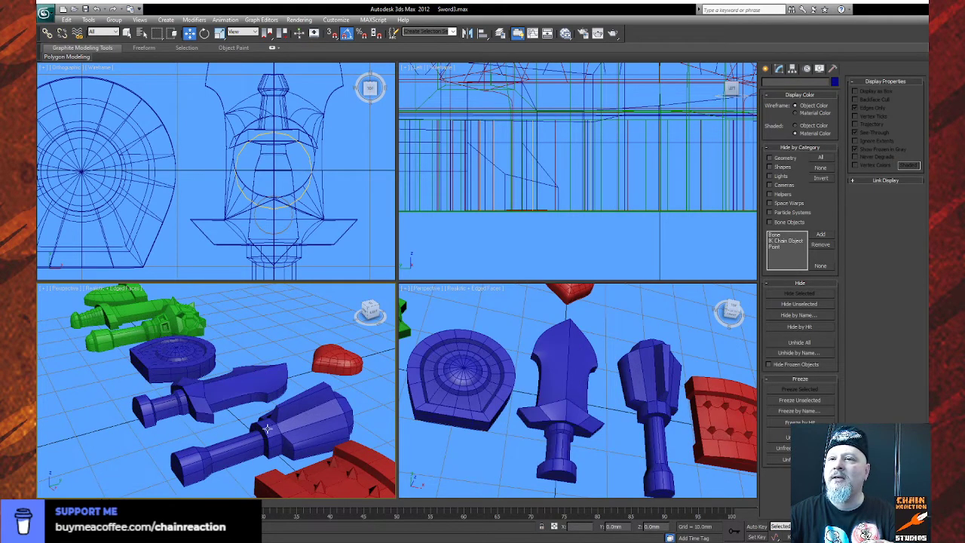
pyautogui.click(206, 407)
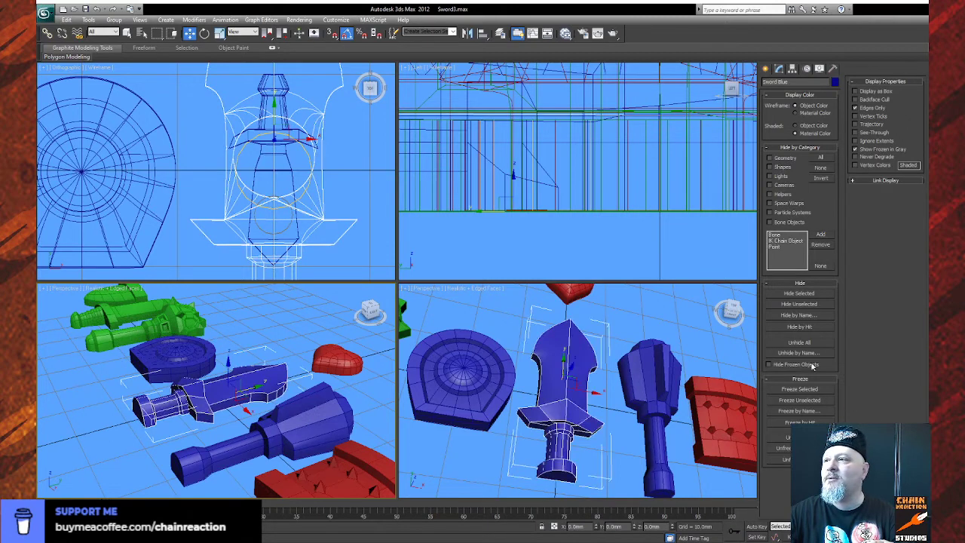
pyautogui.click(800, 293)
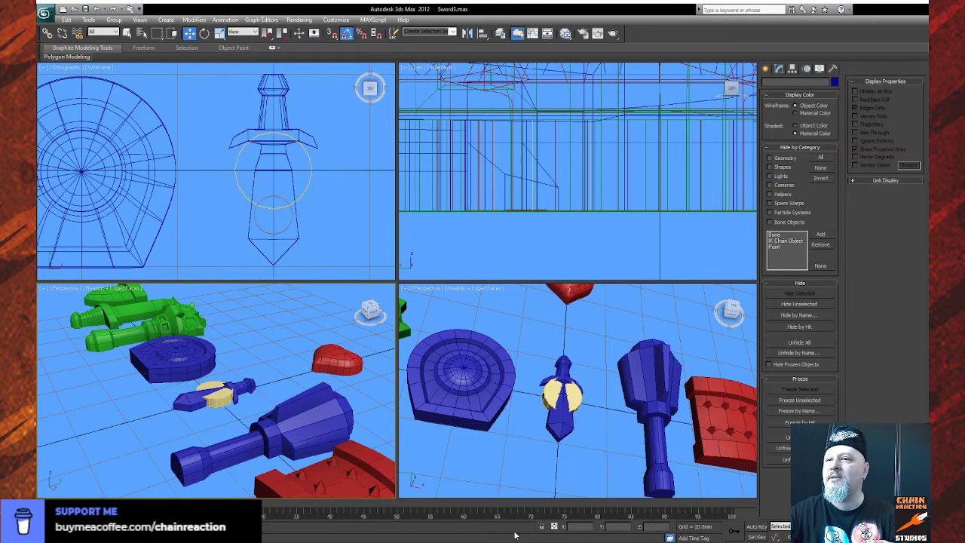
pyautogui.keyDown('alt'); pyautogui.moveTo(260, 426); pyautogui.dragTo(251, 453, button='middle'); pyautogui.keyUp('alt')
pyautogui.press('w')
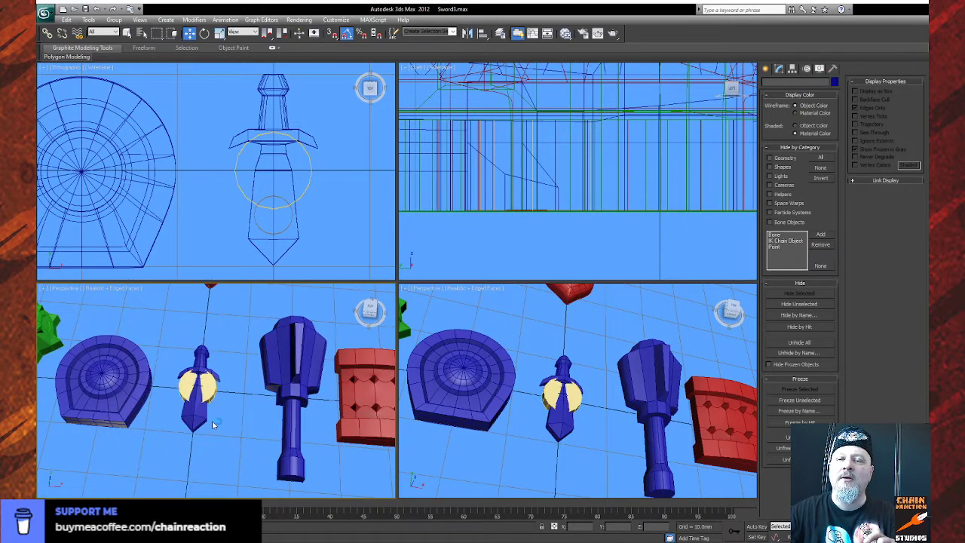
# Undo the last hide and unhide operations to isolate the new sword again.
pyautogui.hotkey('ctrl', 'z')
pyautogui.hotkey('ctrl', 'z')
pyautogui.hotkey('ctrl', 'z')
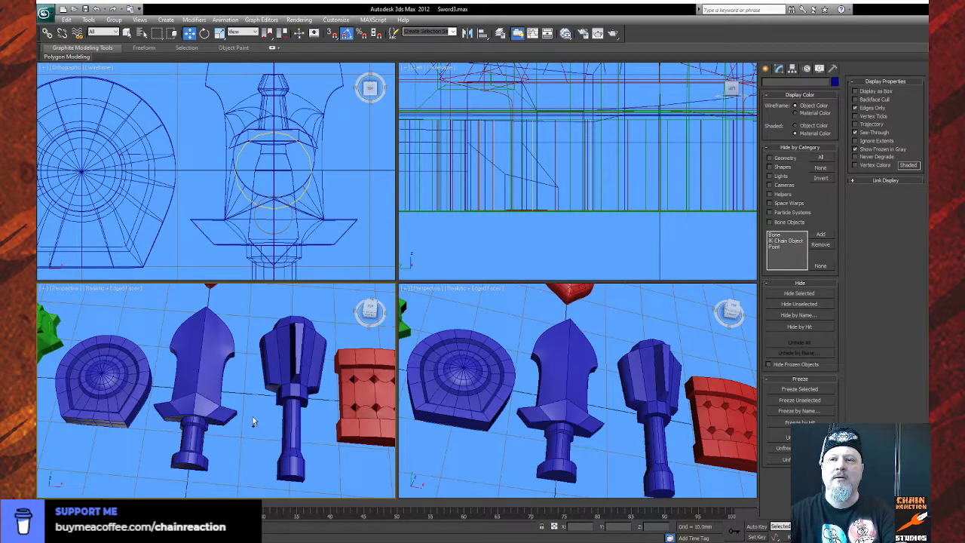
pyautogui.hotkey('ctrl', 'z')
pyautogui.hotkey('ctrl', 'z')
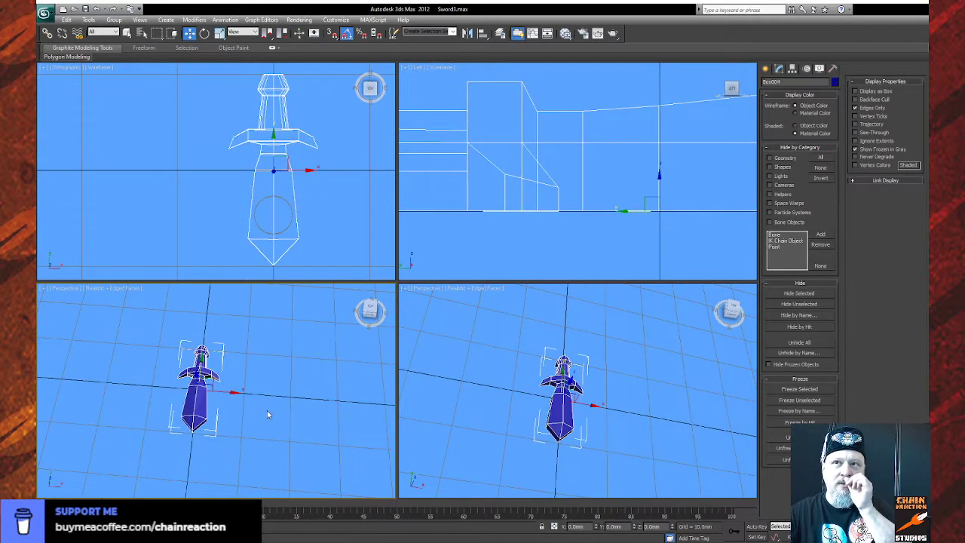
# Unfreeze all frozen objects, including the cylinder at the underside of the sword's blade.
pyautogui.hotkey('ctrl', 'r')
pyautogui.moveTo(265, 411); pyautogui.dragTo(239, 385)
pyautogui.scroll(10, 240, 385)
pyautogui.press('w')
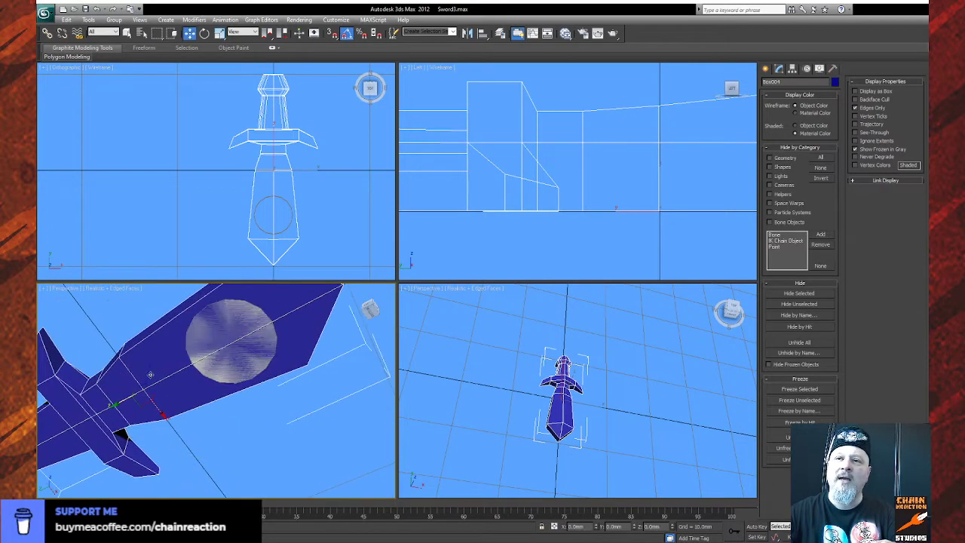
pyautogui.scroll(-5, 145, 364)
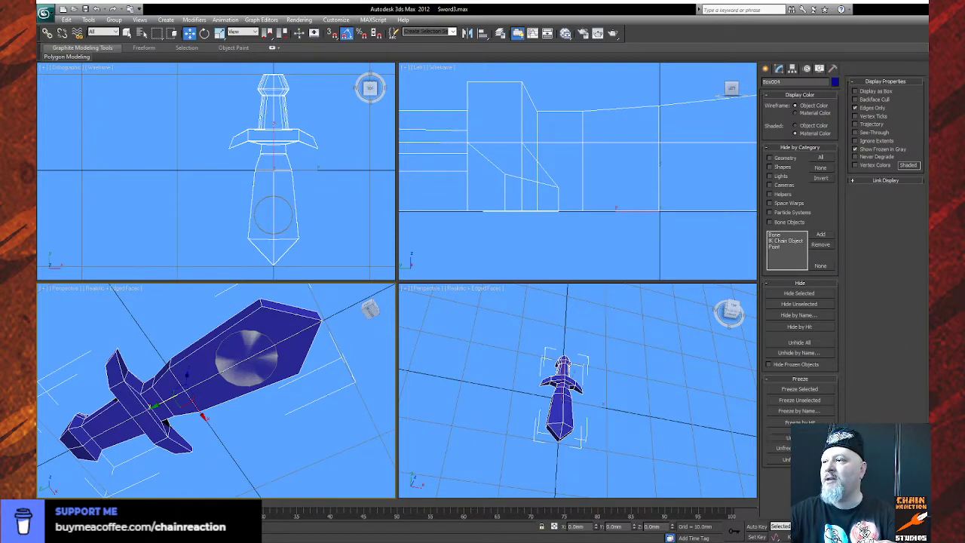
pyautogui.click(799, 437)
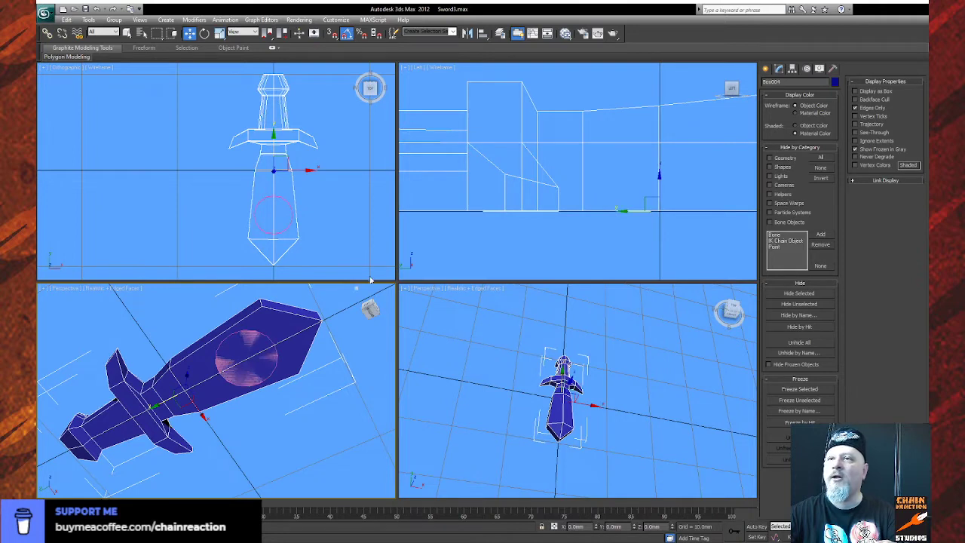
# Try copying the cylinder from the blade along the Y axis to the crossguard.
pyautogui.click(296, 198)
pyautogui.click(285, 197)
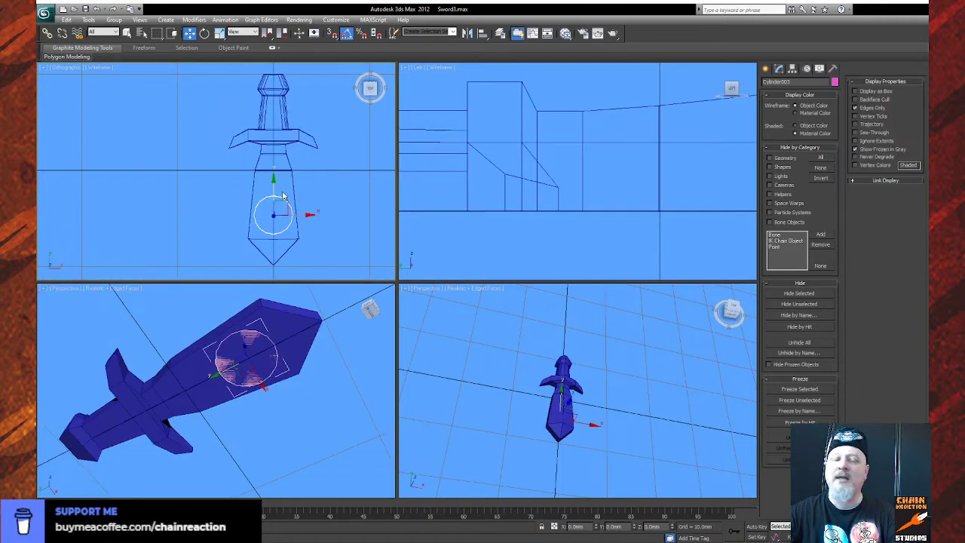
pyautogui.moveTo(273, 181)
pyautogui.keyDown('shift'); pyautogui.mouseDown()
pyautogui.moveTo(278, 98)
pyautogui.moveTo(294, 98)
pyautogui.moveTo(296, 84)
pyautogui.moveTo(290, 115)
pyautogui.moveTo(293, 95)
pyautogui.moveTo(291, 105)
pyautogui.mouseUp(); pyautogui.keyUp('shift')
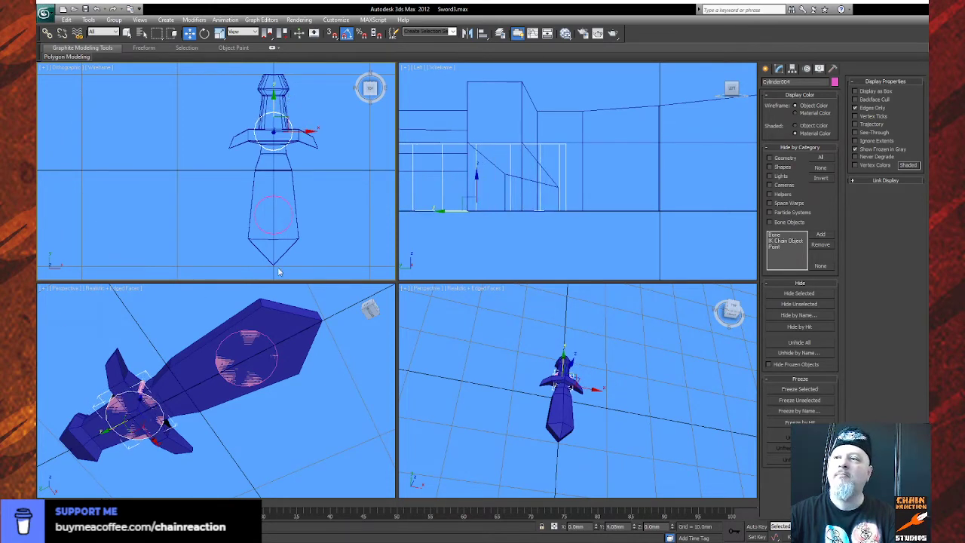
pyautogui.hotkey('ctrl', 'z')
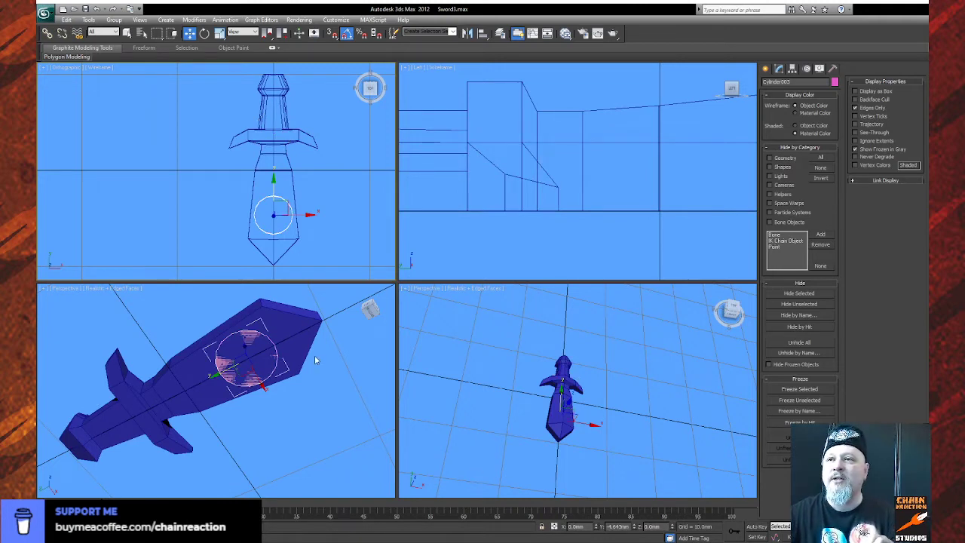
# Delete the two large polygons on the underside of the sword's blade around the cylinder.
pyautogui.click(310, 324)
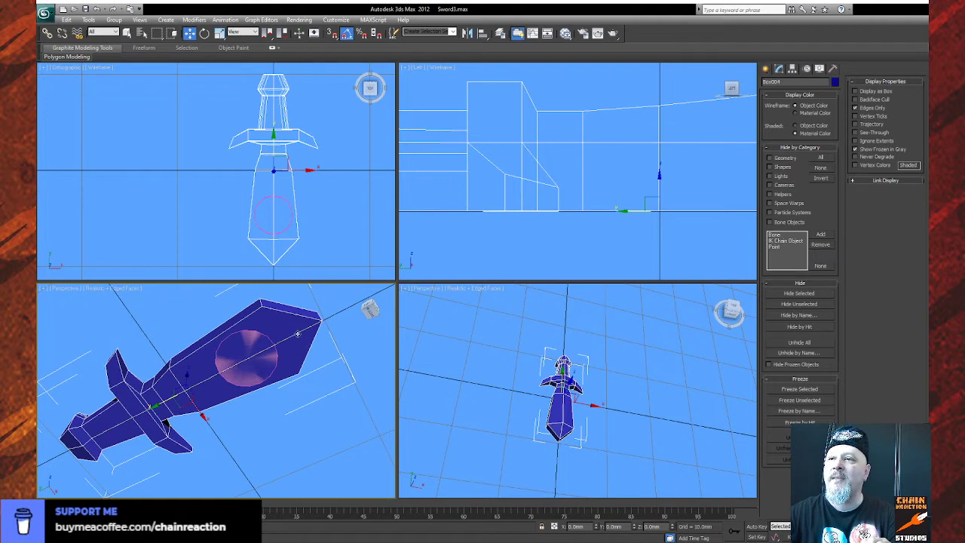
pyautogui.click(779, 68)
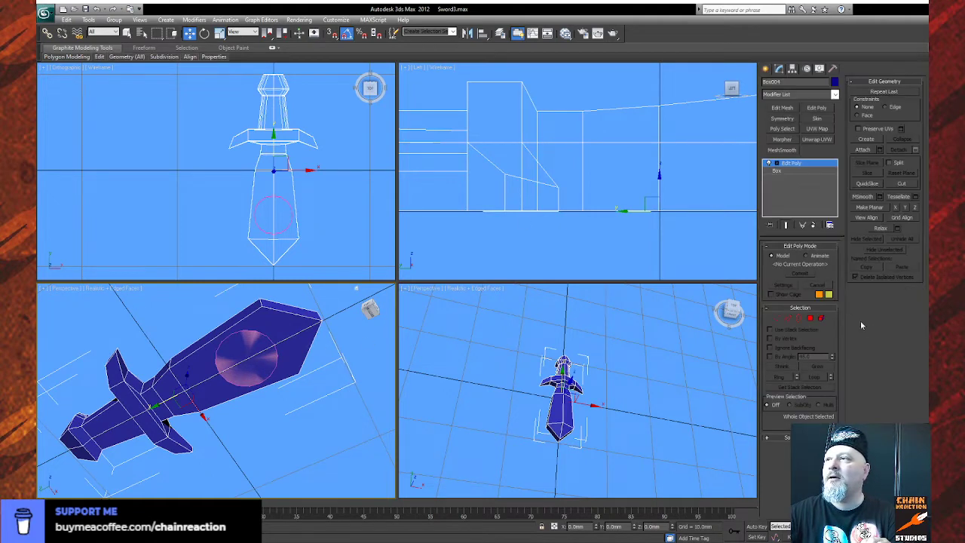
pyautogui.click(810, 318)
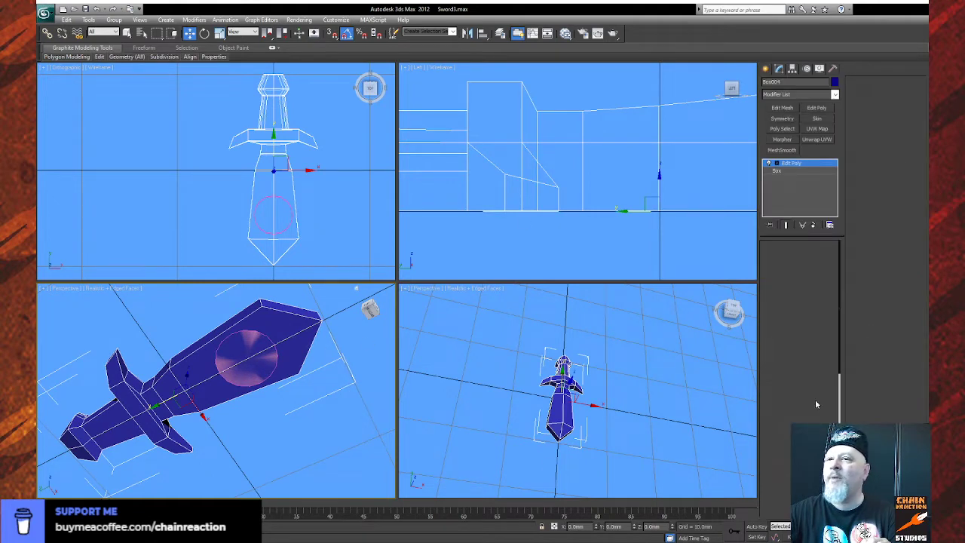
pyautogui.click(248, 332)
pyautogui.press('Delete')
pyautogui.click(285, 351)
pyautogui.press('Delete')
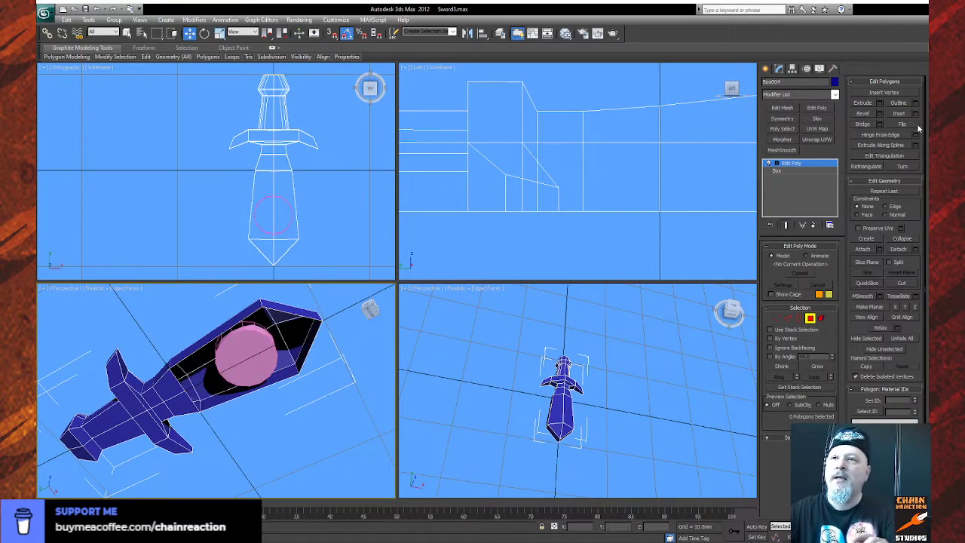
# Add an Edit Poly modifier to the cylinder and delete its cap polygon on the open underside of the blade.
pyautogui.click(766, 69)
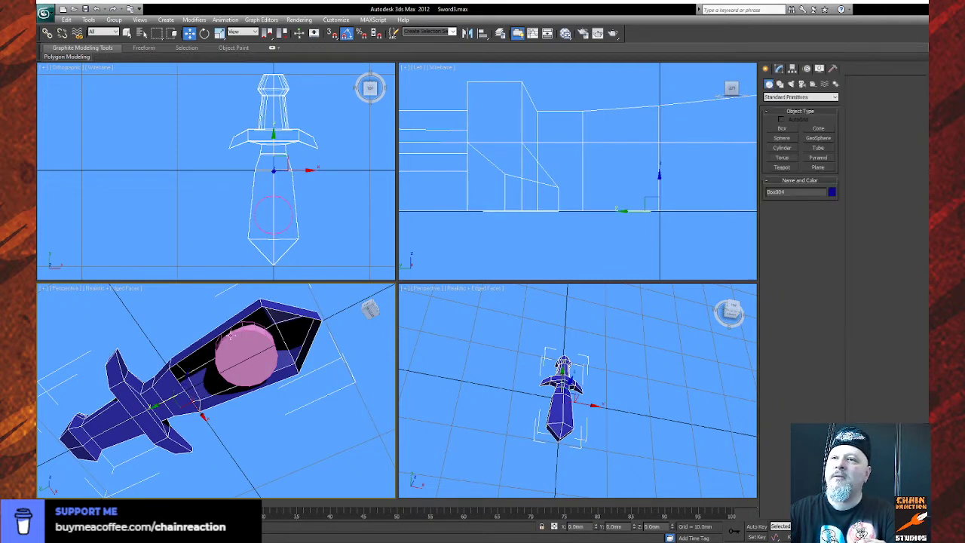
pyautogui.click(245, 329)
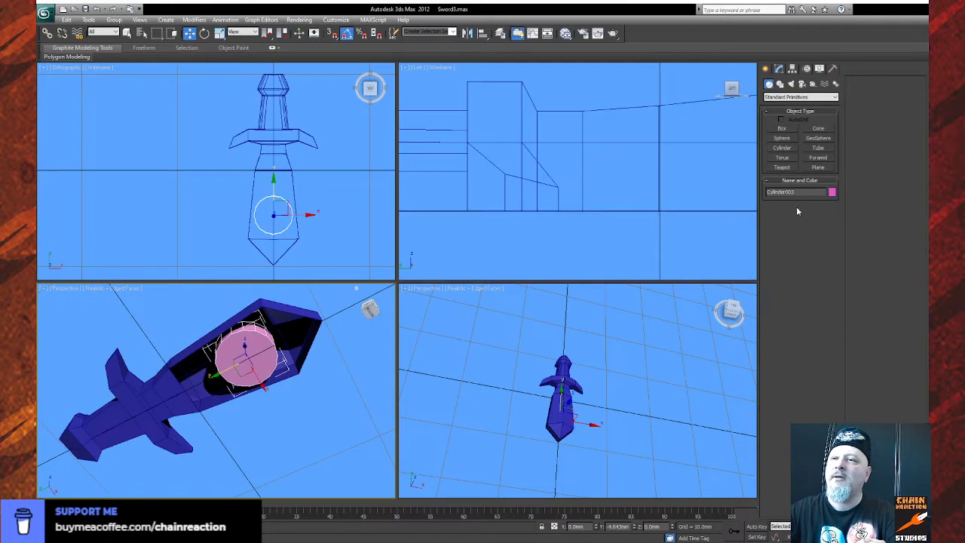
pyautogui.click(779, 69)
pyautogui.click(817, 108)
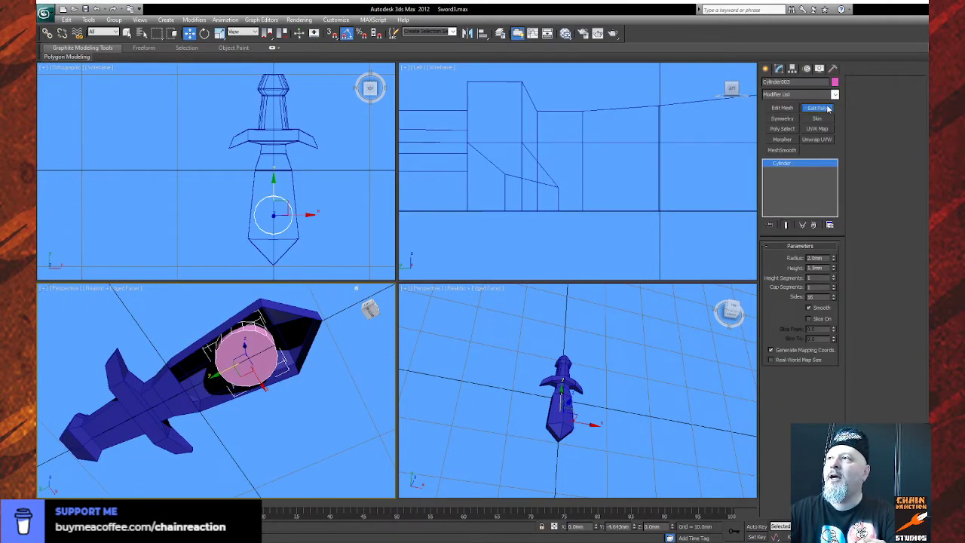
pyautogui.click(810, 318)
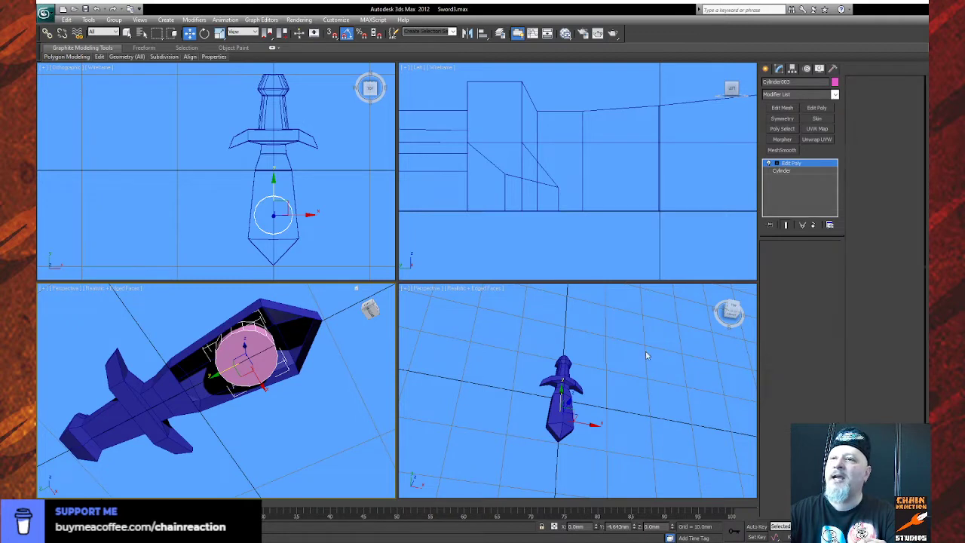
pyautogui.click(236, 360)
pyautogui.press('Delete')
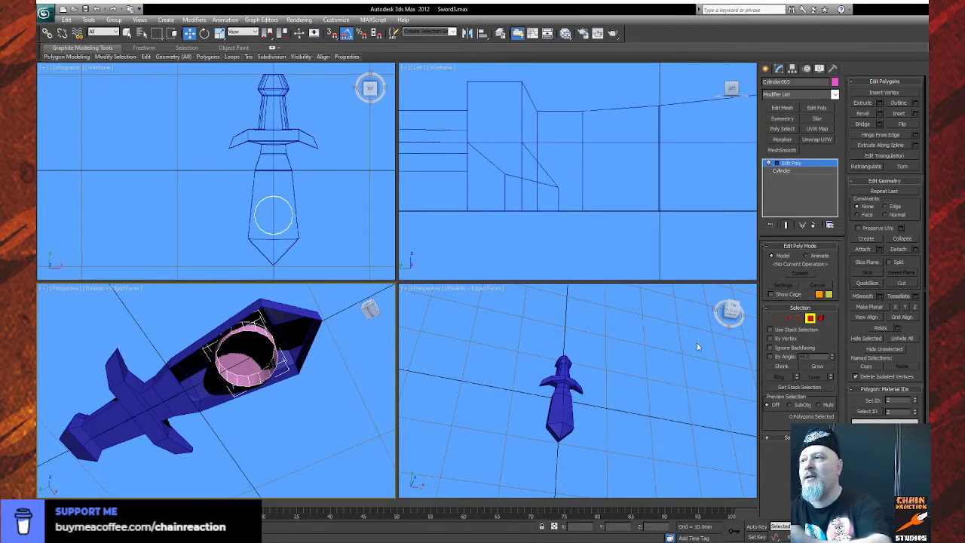
# Select the whole cylinder element and flip its polygons so they face inward.
pyautogui.click(821, 317)
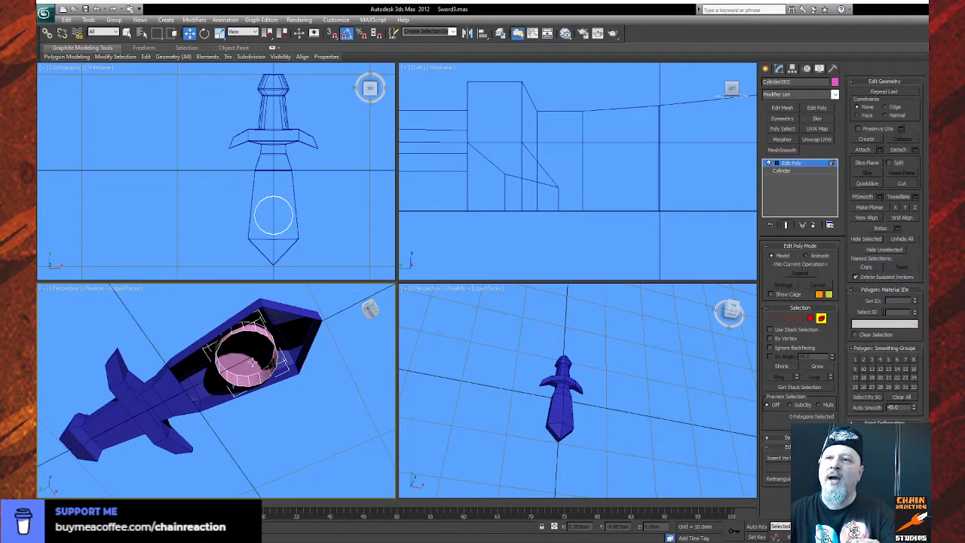
pyautogui.click(253, 364)
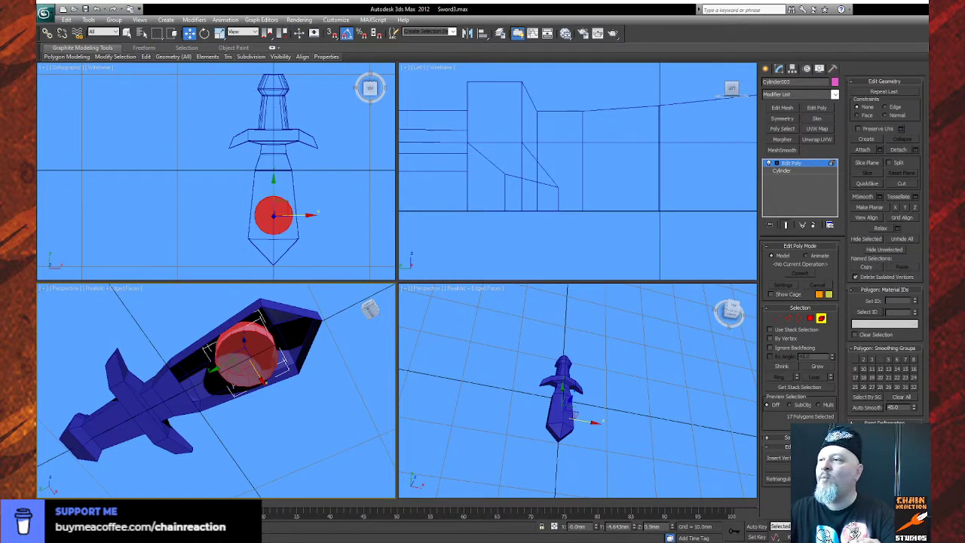
pyautogui.click(817, 457)
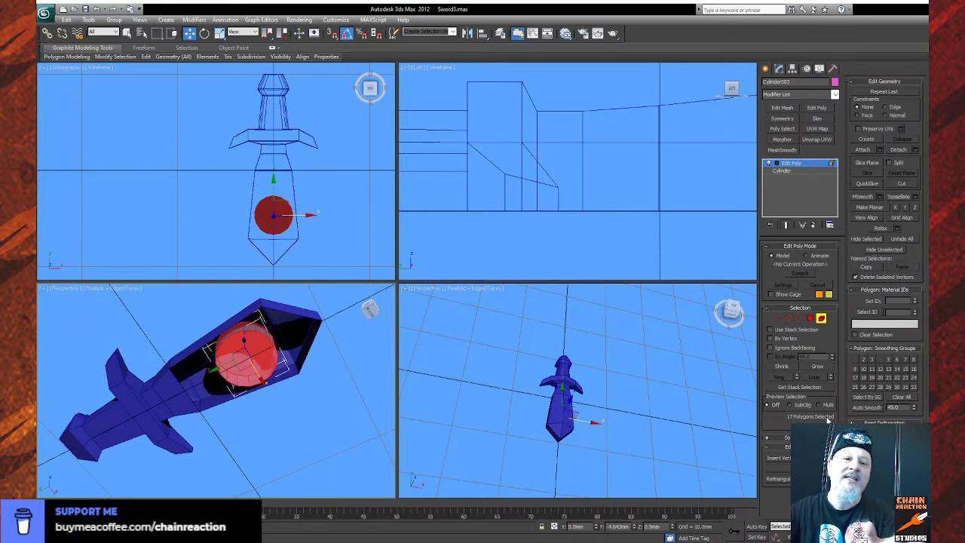
pyautogui.click(320, 414)
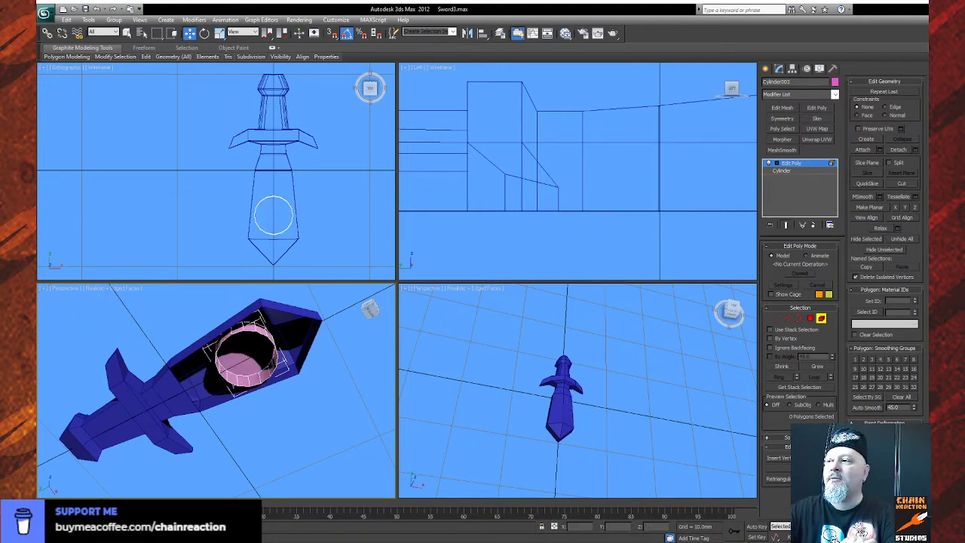
pyautogui.click(909, 537)
pyautogui.moveTo(233, 401); pyautogui.dragTo(113, 345)
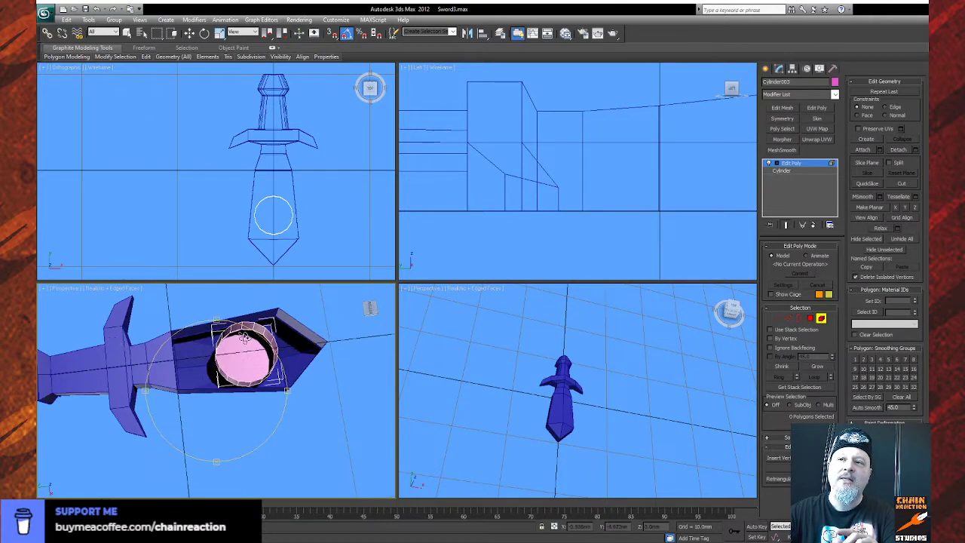
pyautogui.rightClick(187, 407)
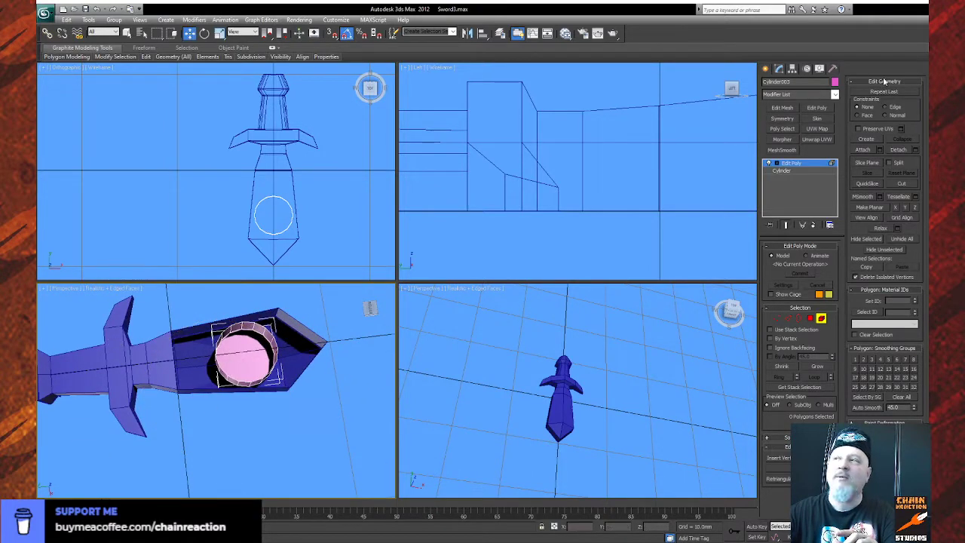
# Attach the cylinder to the sword so both belong to one Edit Poly object.
pyautogui.click(766, 69)
pyautogui.click(158, 343)
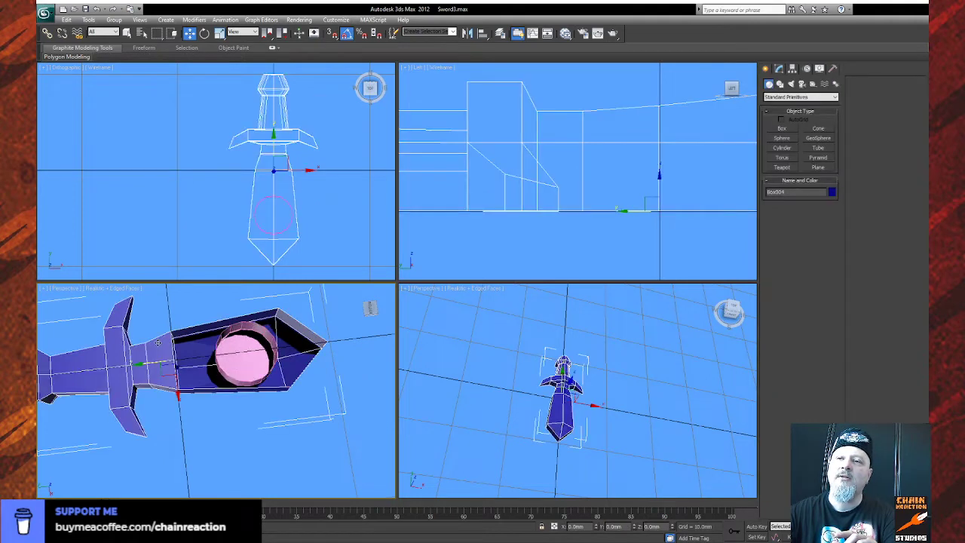
pyautogui.click(778, 68)
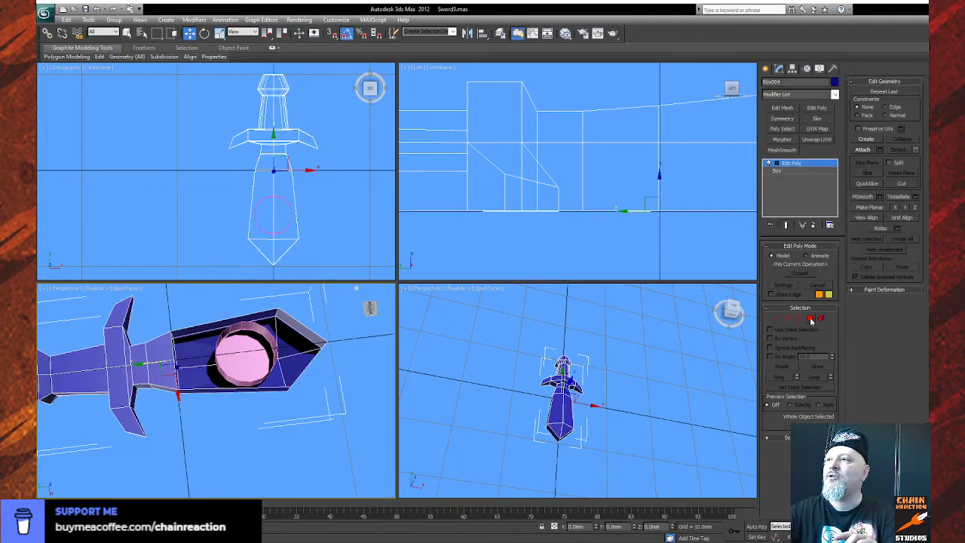
pyautogui.click(866, 150)
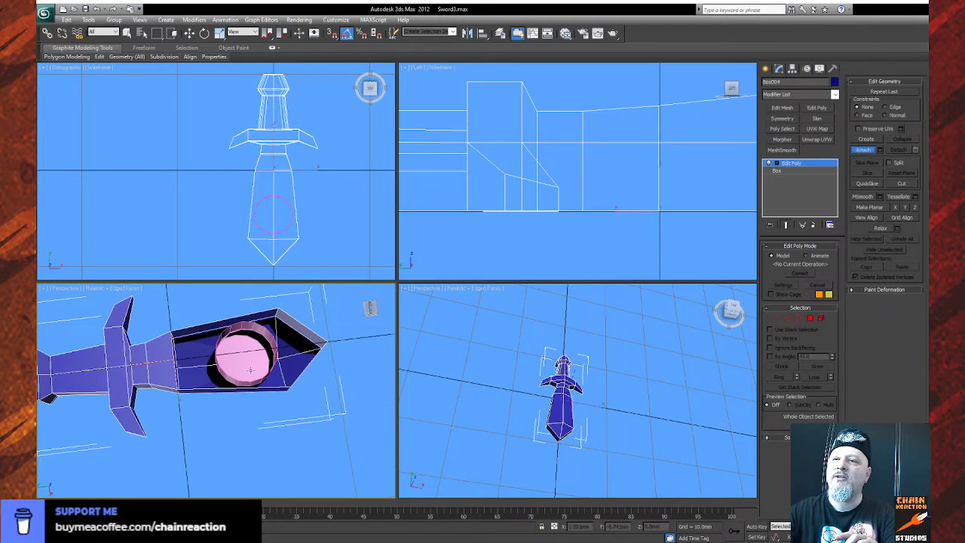
pyautogui.click(245, 360)
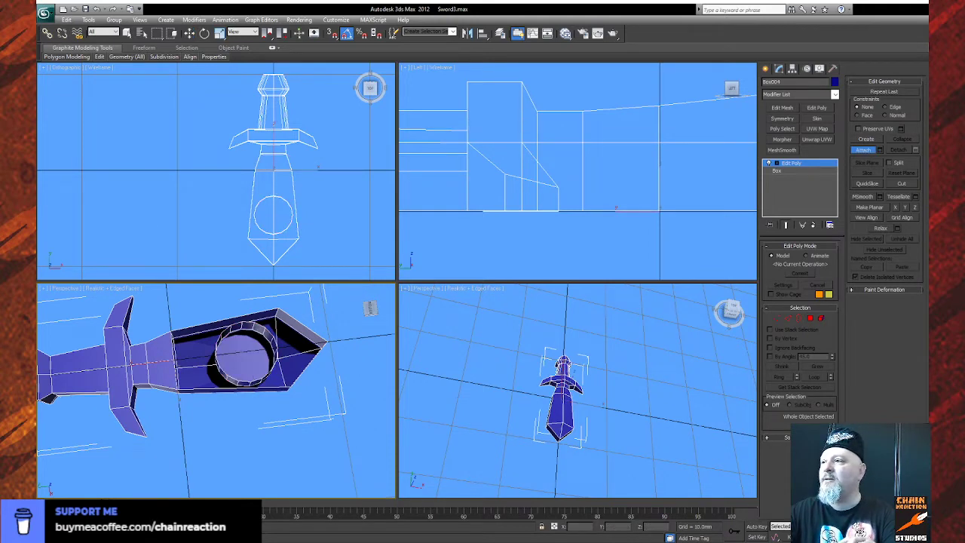
pyautogui.rightClick(276, 397)
# Try to bridge the cylinder's rim to the blade tip at edge level, and select one outer underside edge of the tip.
pyautogui.keyDown('alt'); pyautogui.moveTo(248, 385); pyautogui.dragTo(224, 368, button='middle'); pyautogui.keyUp('alt')
pyautogui.scroll(5, 270, 392)
pyautogui.moveTo(269, 395); pyautogui.dragTo(214, 28, button='middle')
pyautogui.moveTo(244, 363); pyautogui.dragTo(242, 332, button='middle')
pyautogui.scroll(-5, 234, 372)
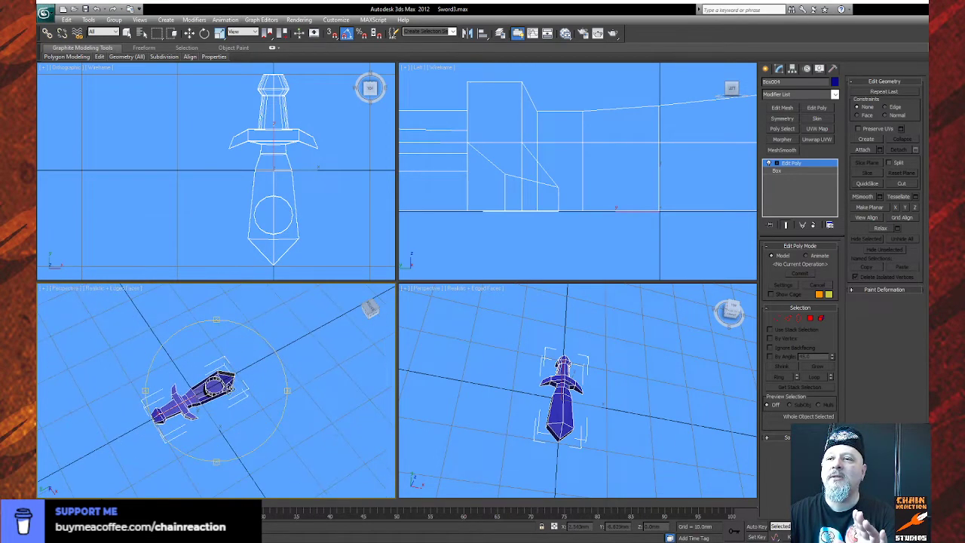
pyautogui.scroll(6, 236, 391)
pyautogui.keyDown('alt'); pyautogui.moveTo(235, 391); pyautogui.dragTo(286, 381, button='middle'); pyautogui.keyUp('alt')
pyautogui.click(788, 317)
pyautogui.press('w')
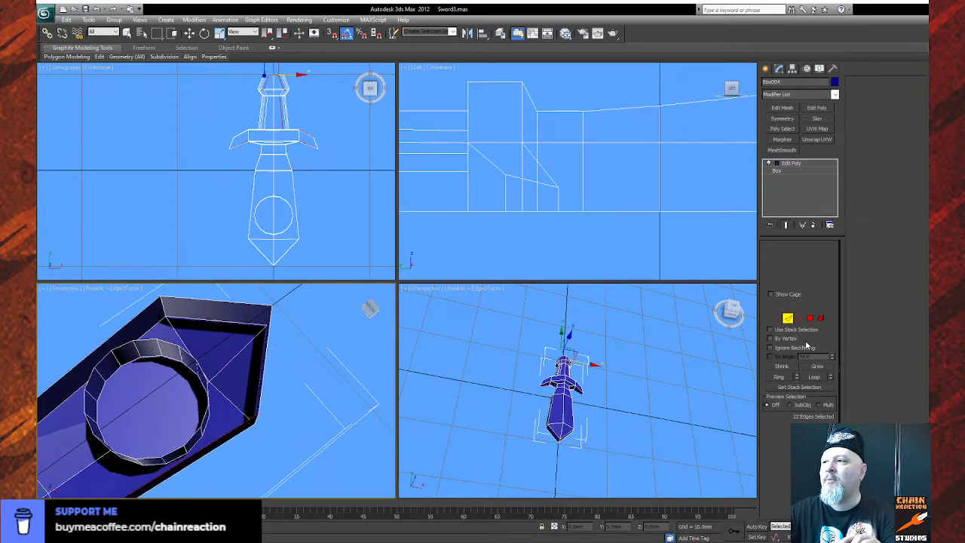
pyautogui.click(778, 500)
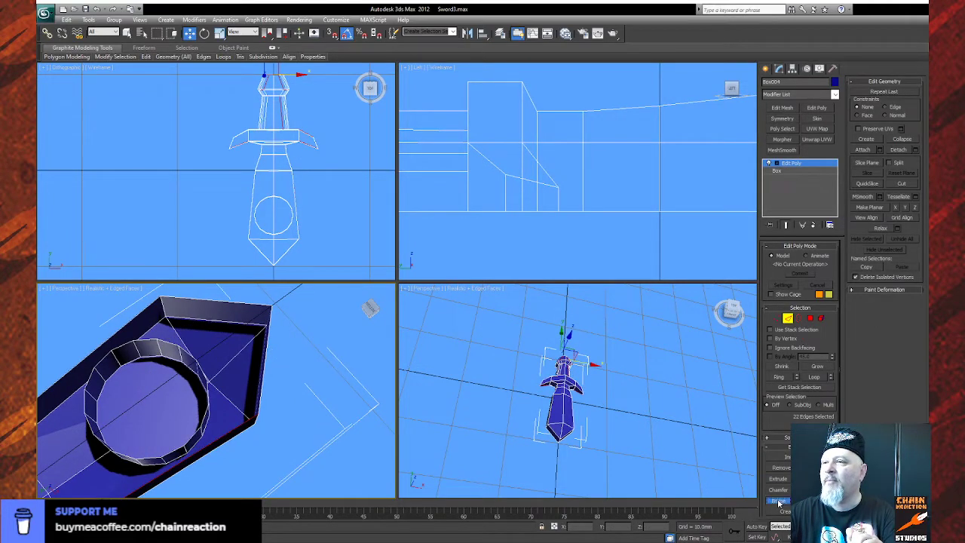
pyautogui.click(223, 377)
pyautogui.click(259, 364)
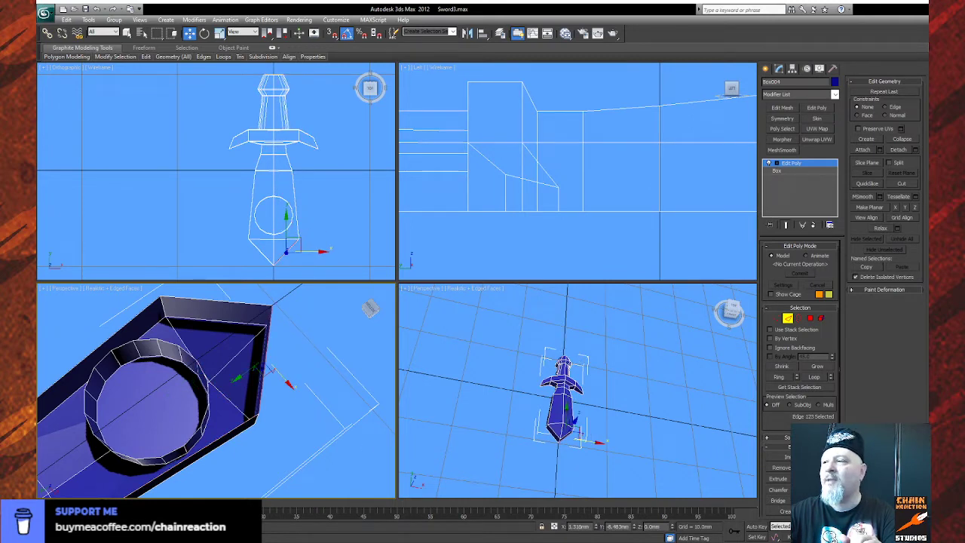
# Retry the Bridge between the nearest rim edge of the cylinder and the selected blade tip edge.
pyautogui.hotkey('ctrl', 'r')
pyautogui.moveTo(183, 388); pyautogui.dragTo(219, 371)
pyautogui.rightClick(260, 389)
pyautogui.click(777, 501)
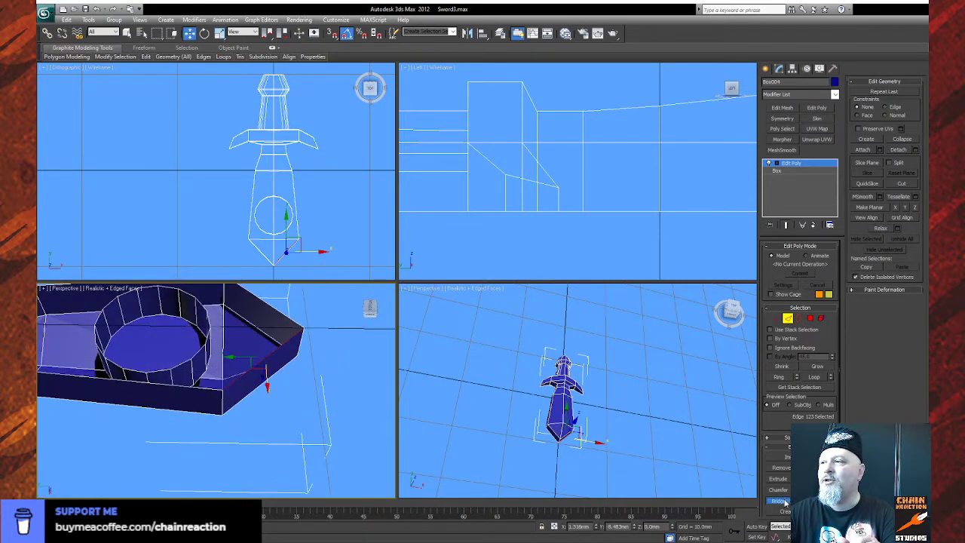
pyautogui.click(209, 333)
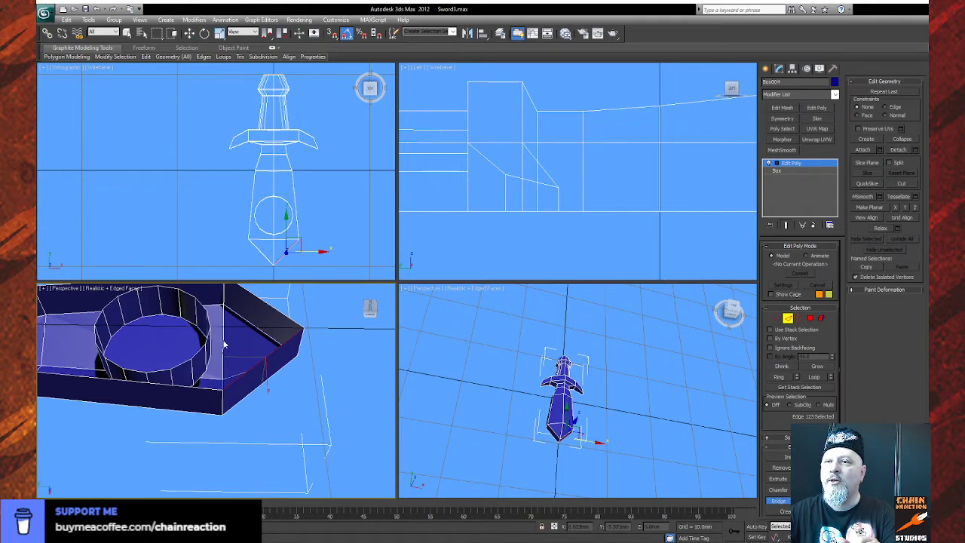
pyautogui.click(267, 355)
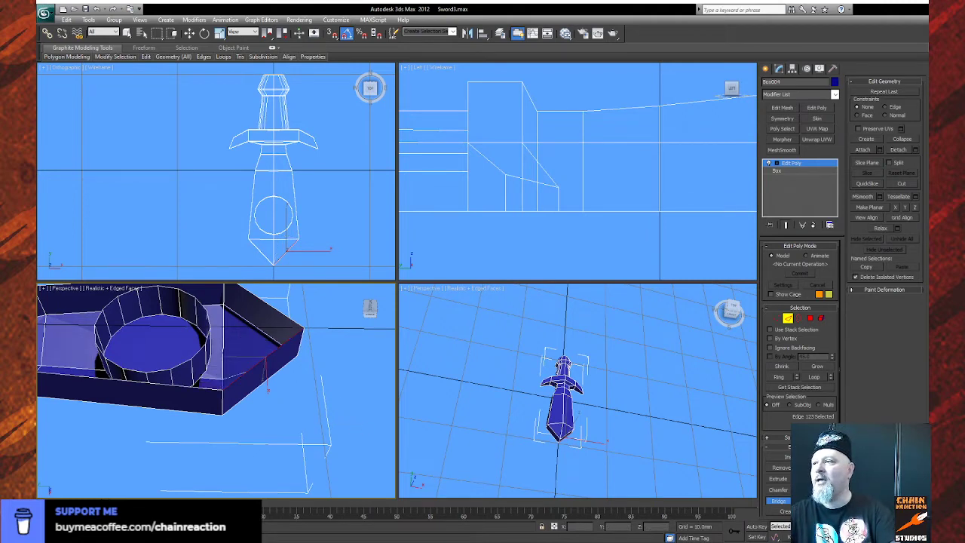
# Select the whole cylinder element inside the blade, flip its polygons, and clear the selection.
pyautogui.keyDown('alt'); pyautogui.moveTo(285, 387); pyautogui.dragTo(226, 362, button='middle'); pyautogui.keyUp('alt')
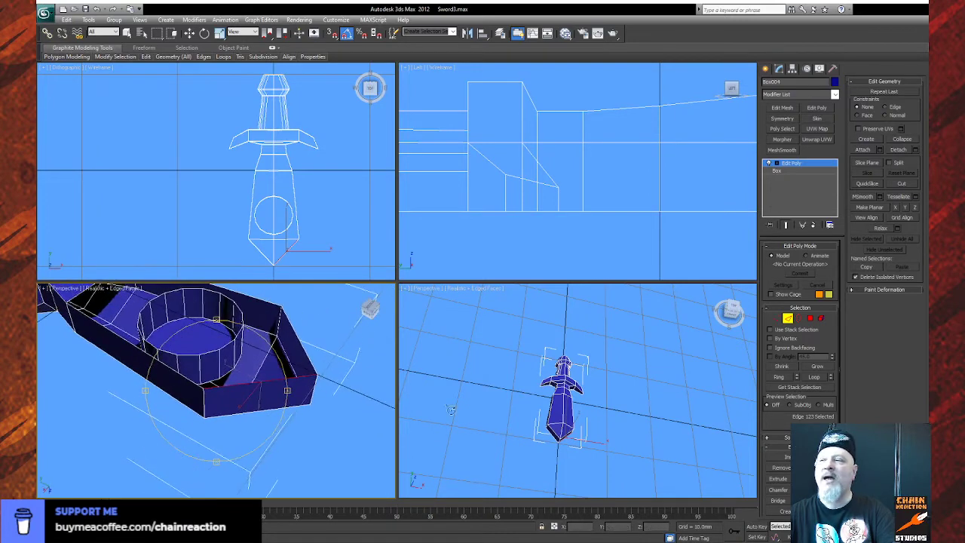
pyautogui.click(821, 318)
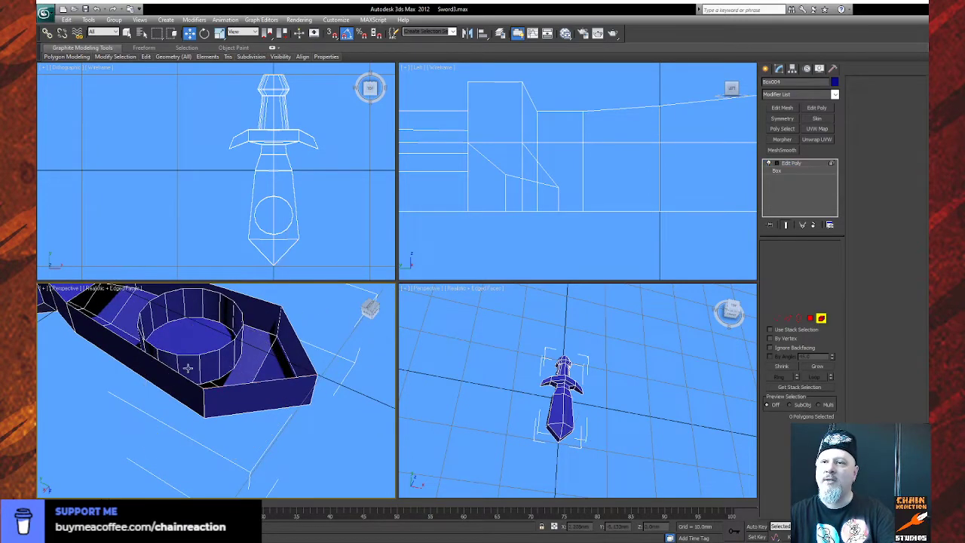
pyautogui.click(215, 350)
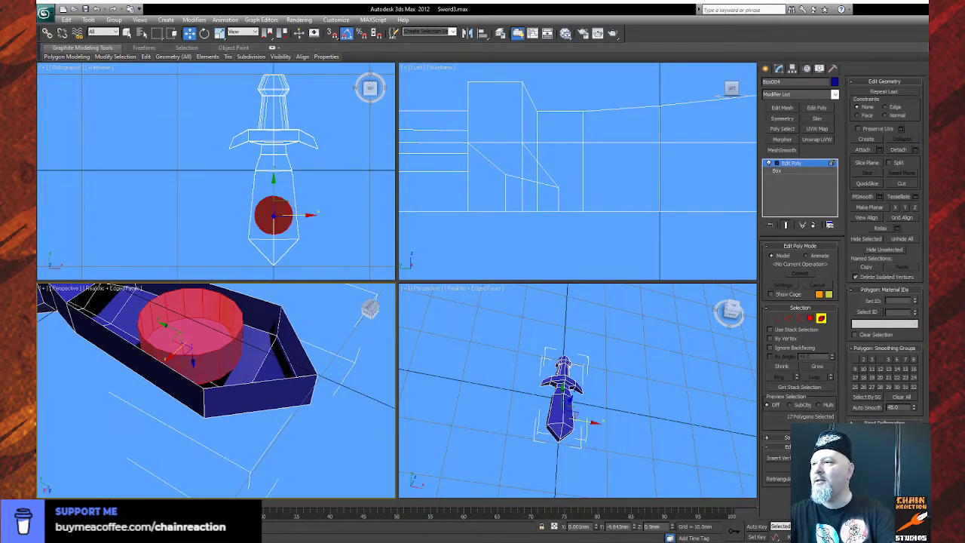
pyautogui.click(817, 457)
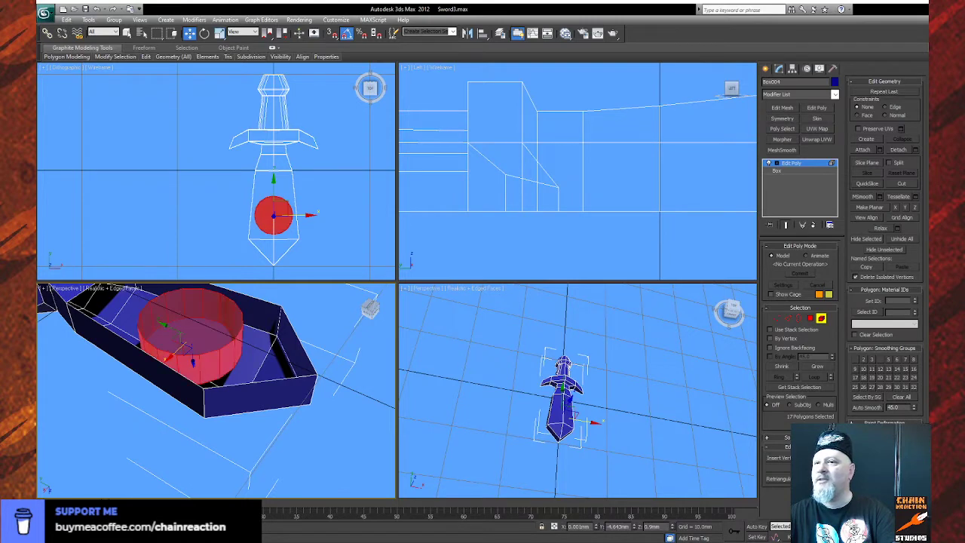
pyautogui.click(286, 427)
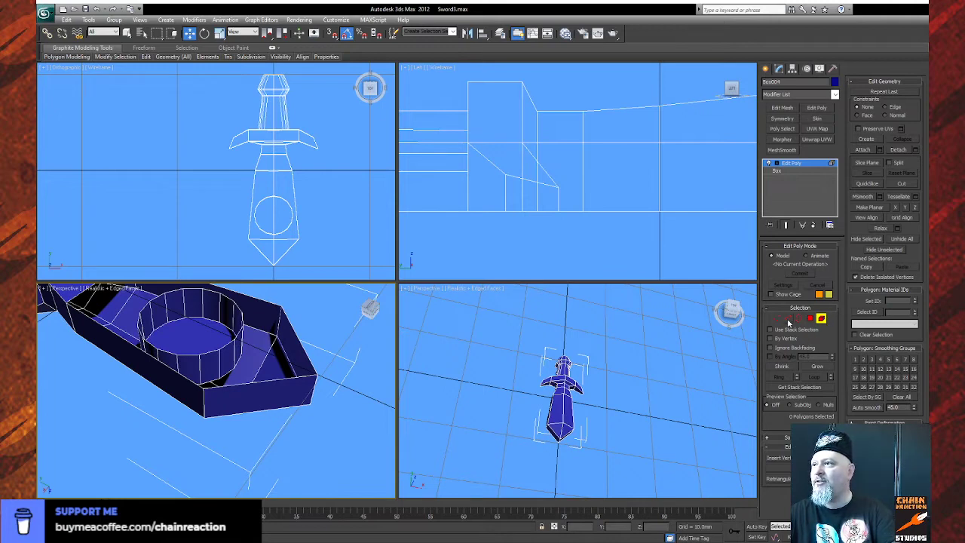
# Try bridging the two underside edges of the blade tip to the neighbouring rim edges of the cylinder.
pyautogui.click(788, 319)
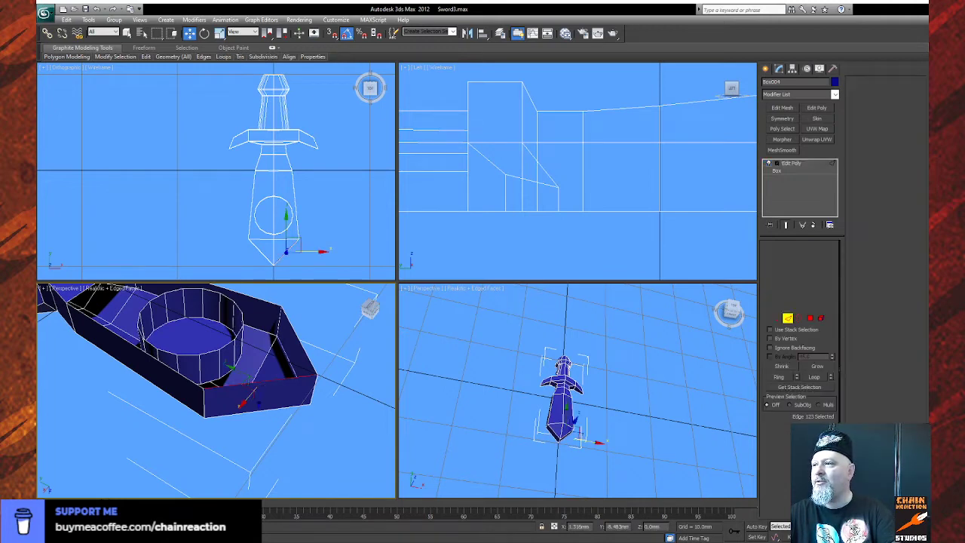
pyautogui.click(785, 501)
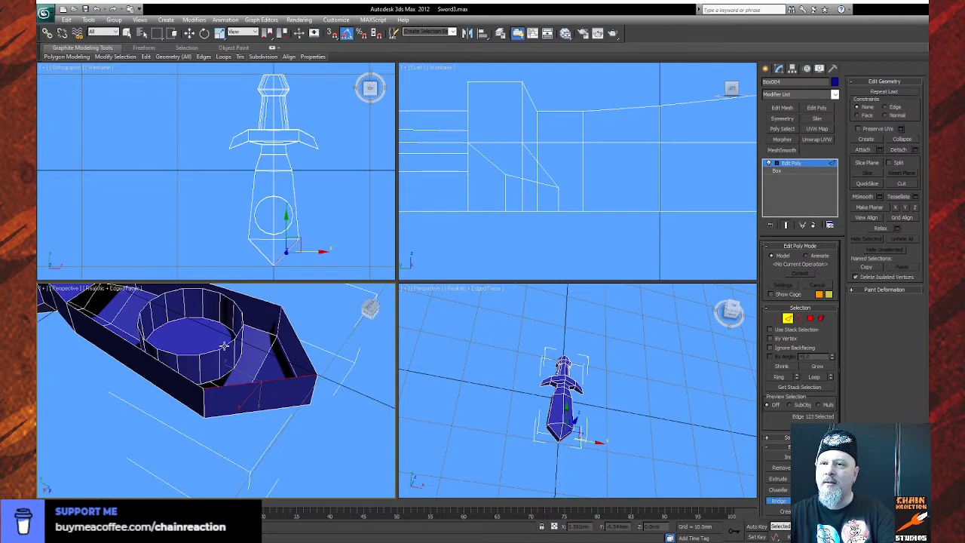
pyautogui.click(280, 379)
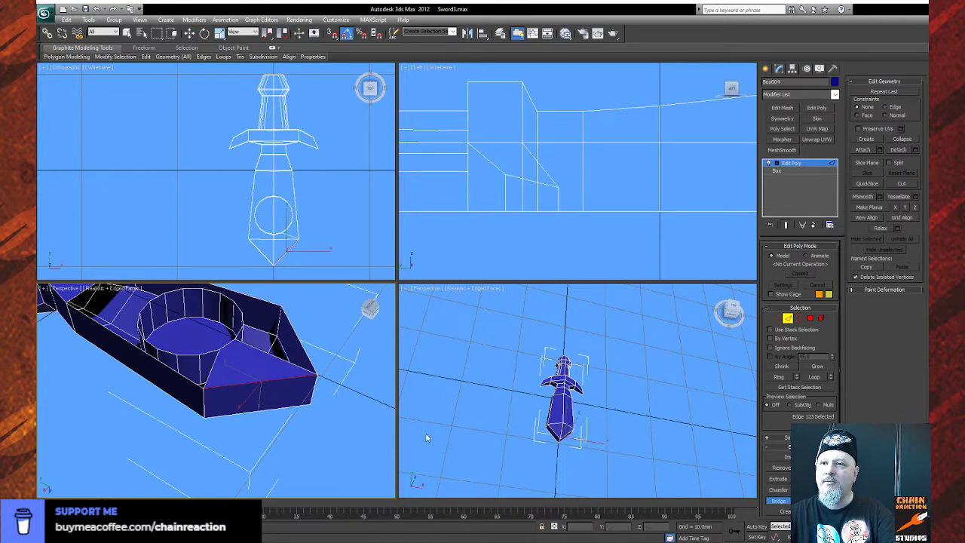
pyautogui.keyDown('alt'); pyautogui.moveTo(237, 362); pyautogui.dragTo(317, 382, button='middle'); pyautogui.keyUp('alt')
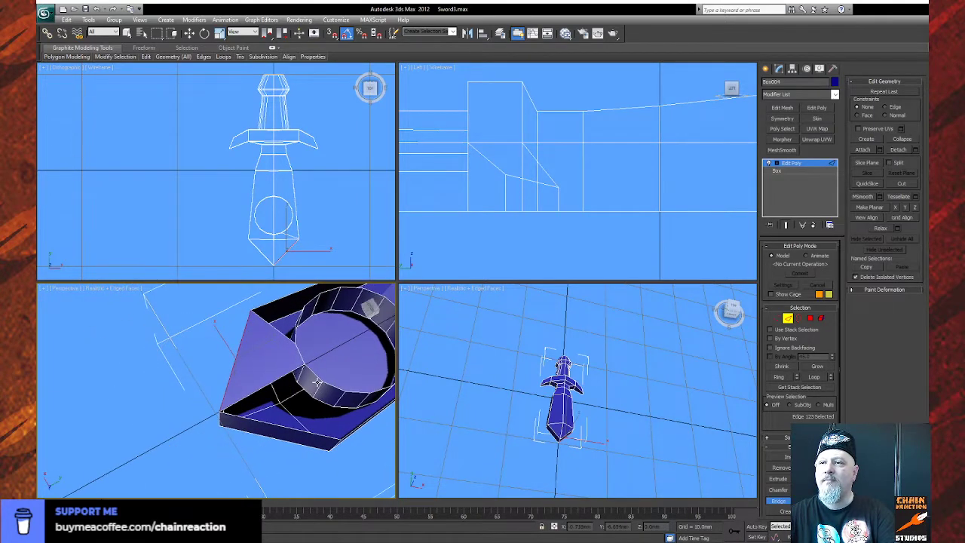
pyautogui.click(263, 422)
# Undo the bridged polygons between the blade tip and the cylinder.
pyautogui.hotkey('ctrl', 'z')
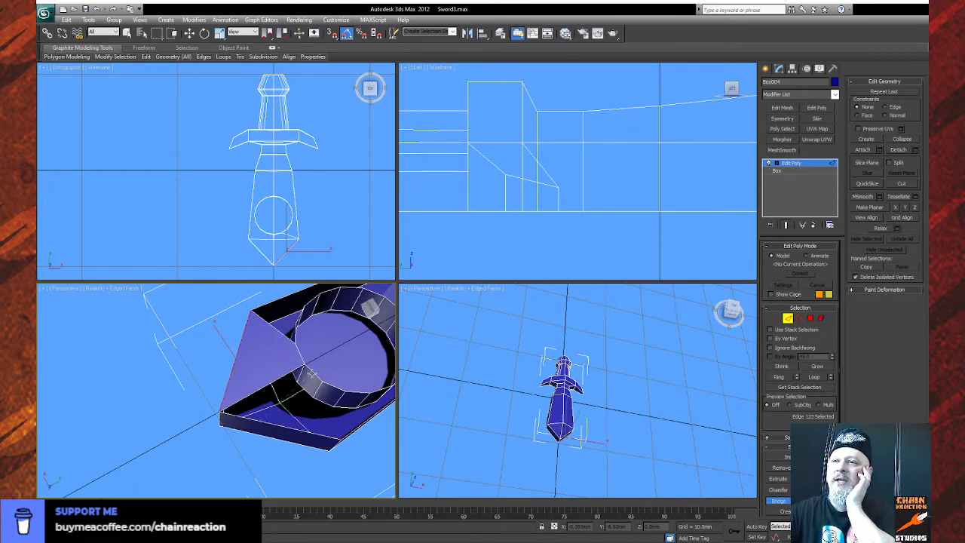
pyautogui.hotkey('ctrl', 'y')
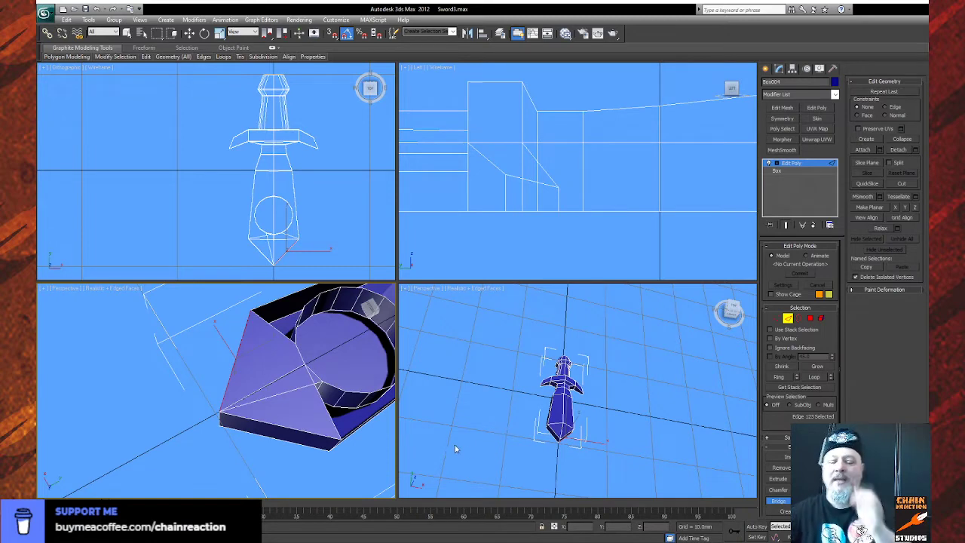
pyautogui.hotkey('ctrl', 'z')
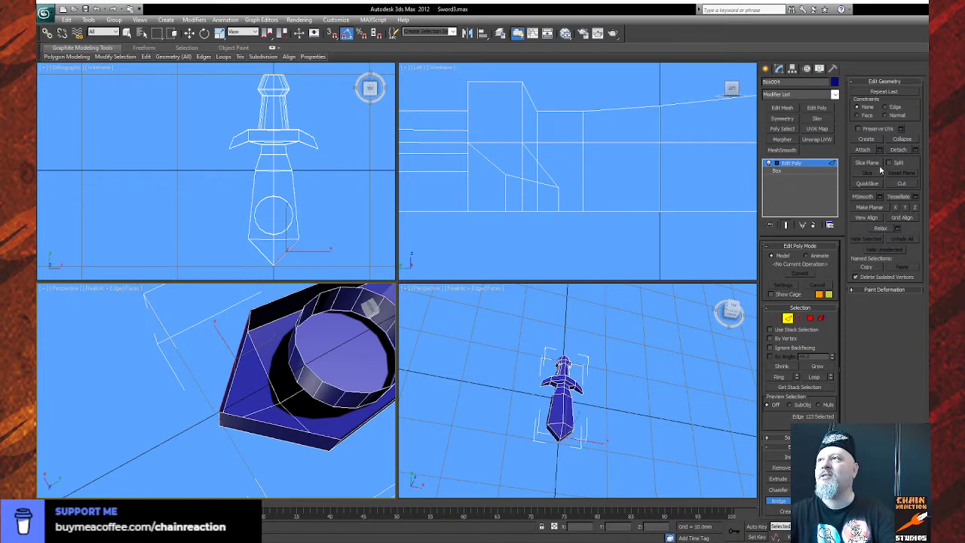
# Reset the sword's transform with Reset XForm and collapse its modifier stack to an Editable Poly.
pyautogui.click(820, 69)
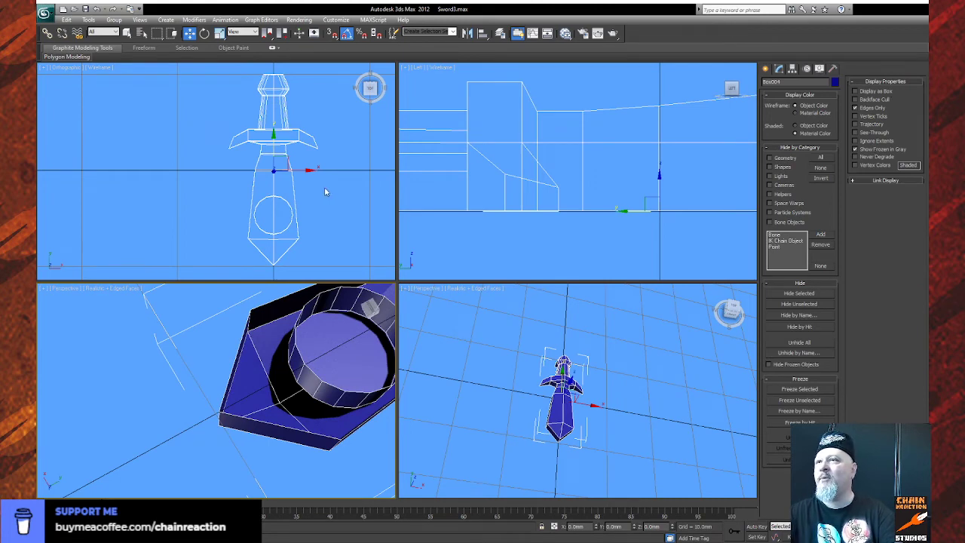
pyautogui.scroll(-2, 323, 189)
pyautogui.moveTo(315, 193); pyautogui.dragTo(307, 197, button='middle')
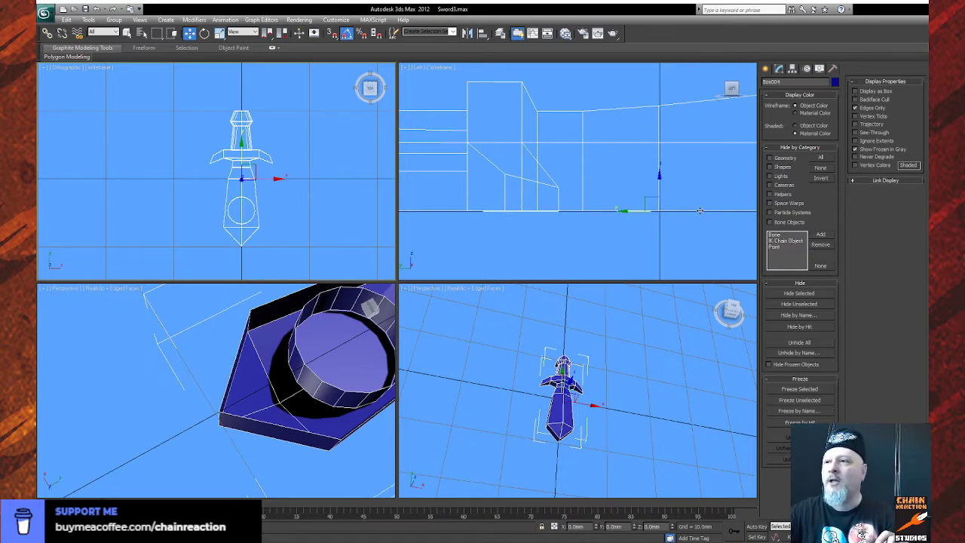
pyautogui.click(807, 70)
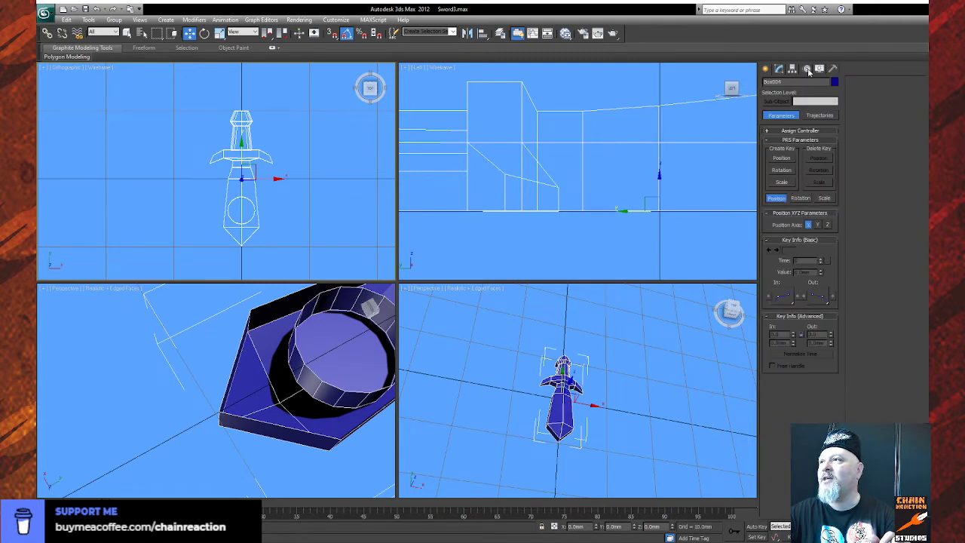
pyautogui.click(832, 70)
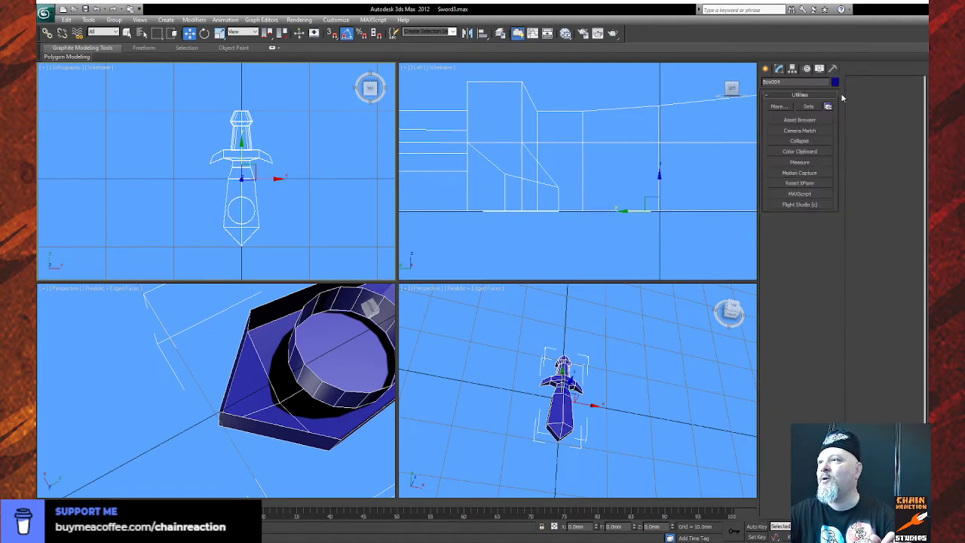
pyautogui.click(818, 183)
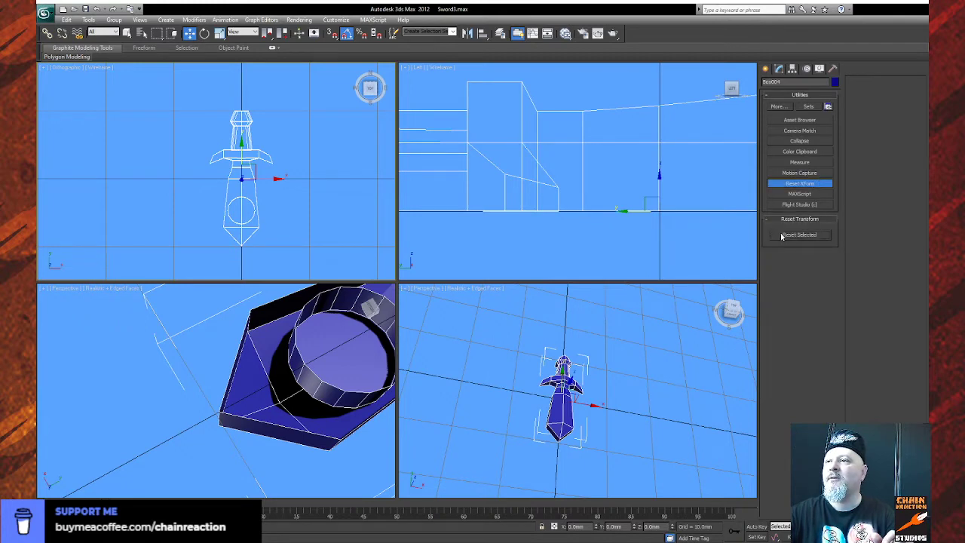
pyautogui.click(778, 68)
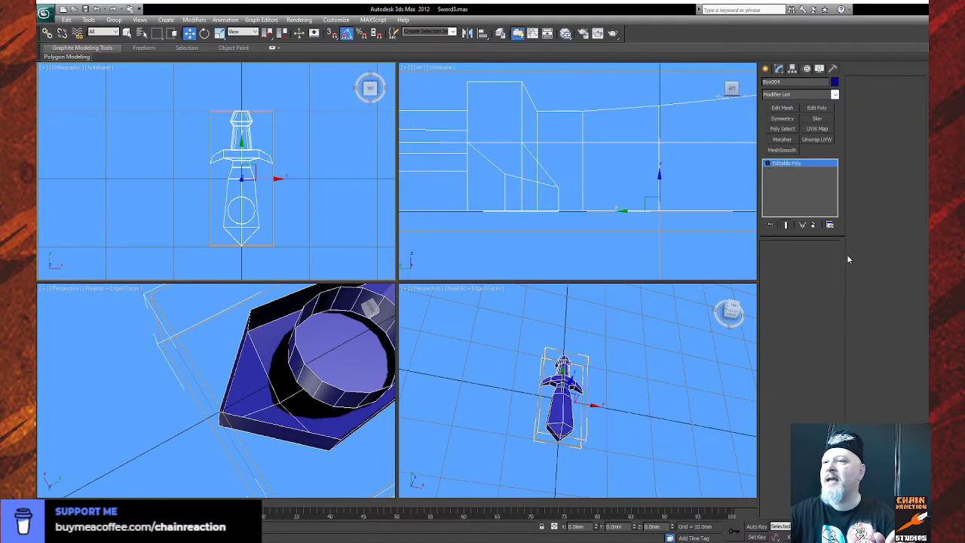
# Try bridging the two underside edges of the blade tip to the facing rim edges of the cylinder.
pyautogui.moveTo(338, 349); pyautogui.dragTo(336, 377, button='middle')
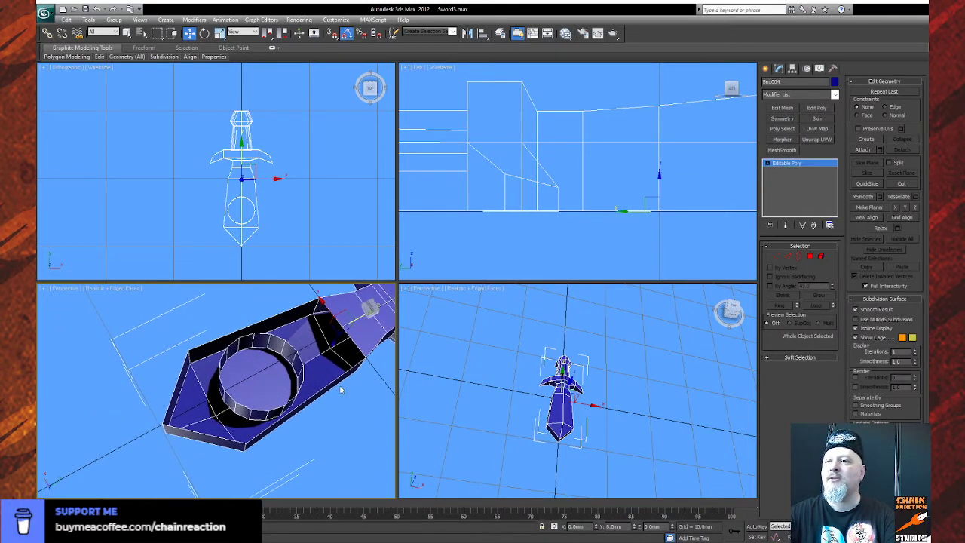
pyautogui.keyDown('alt'); pyautogui.moveTo(250, 398); pyautogui.dragTo(217, 361, button='middle'); pyautogui.keyUp('alt')
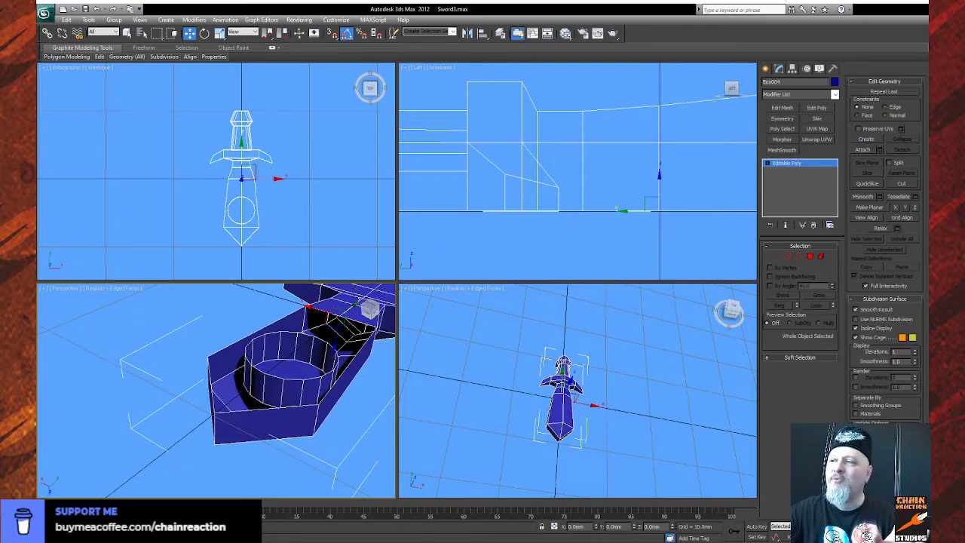
pyautogui.keyDown('alt'); pyautogui.moveTo(332, 362); pyautogui.dragTo(235, 372, button='middle'); pyautogui.keyUp('alt')
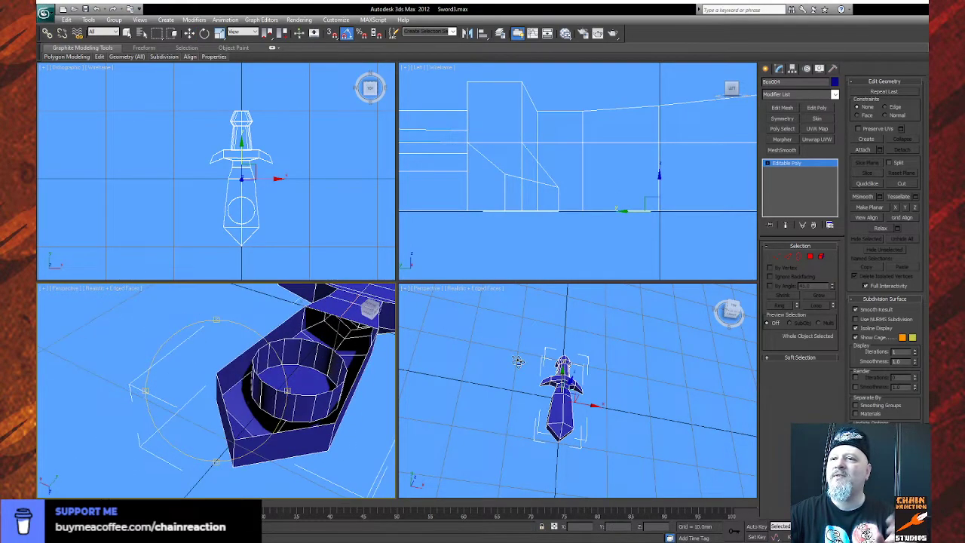
pyautogui.click(810, 257)
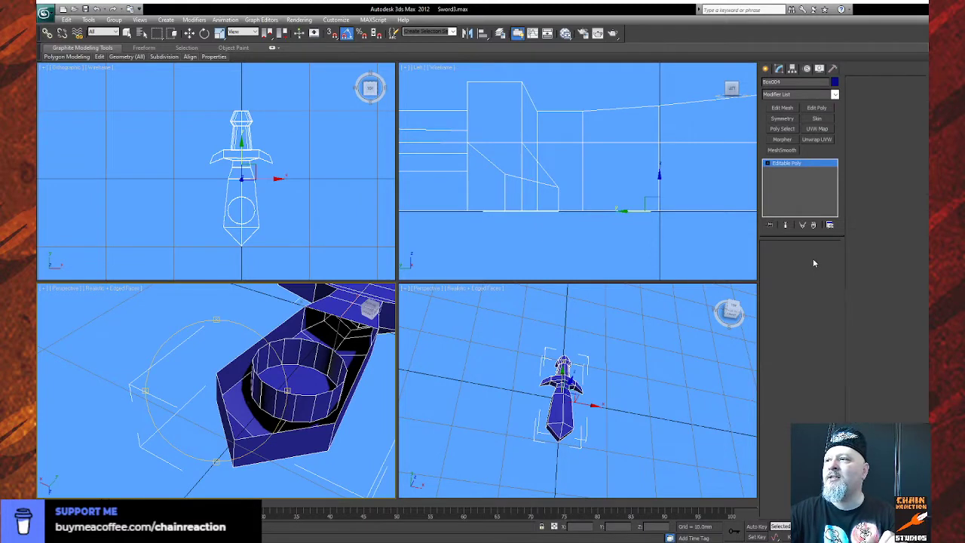
pyautogui.press('2')
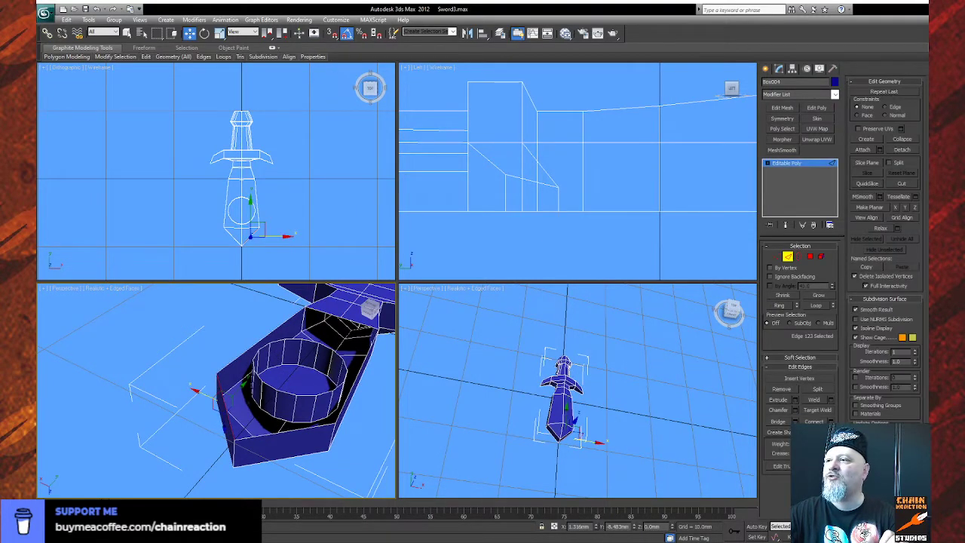
pyautogui.click(783, 422)
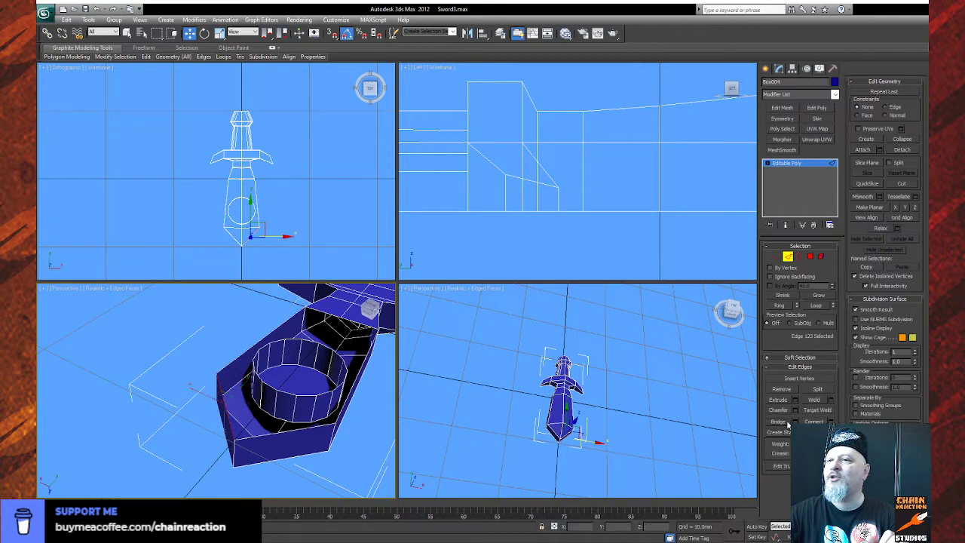
pyautogui.click(269, 385)
pyautogui.click(228, 413)
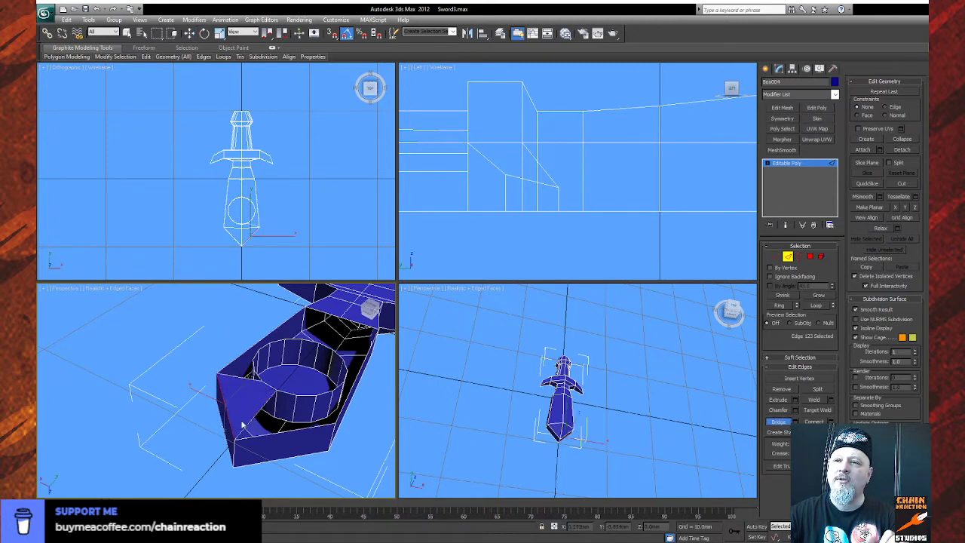
pyautogui.click(283, 430)
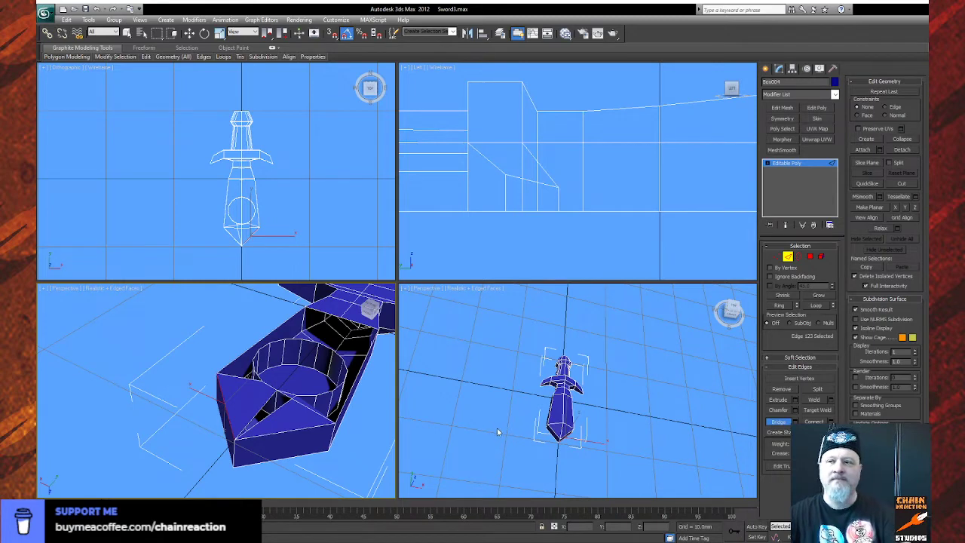
# Undo the last bridge and remove the remaining bridged polygon between the blade tip and the cylinder.
pyautogui.hotkey('ctrl', 'z')
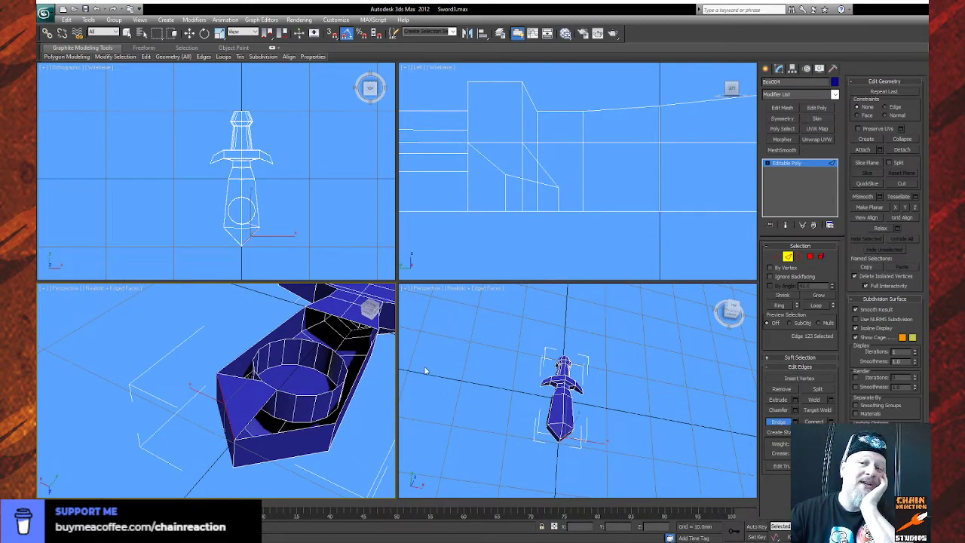
pyautogui.scroll(-1, 271, 388)
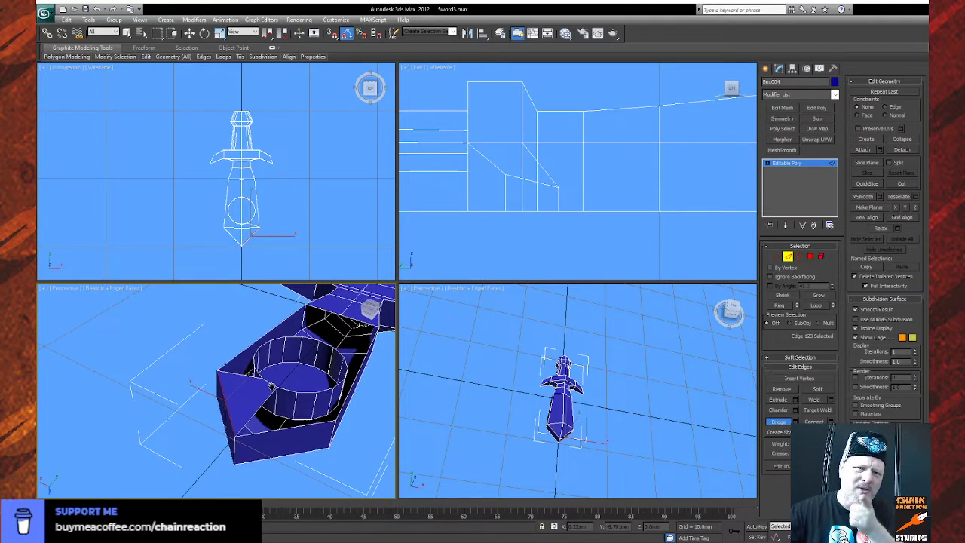
pyautogui.moveTo(271, 386); pyautogui.dragTo(243, 412, button='middle')
pyautogui.scroll(-4, 244, 411)
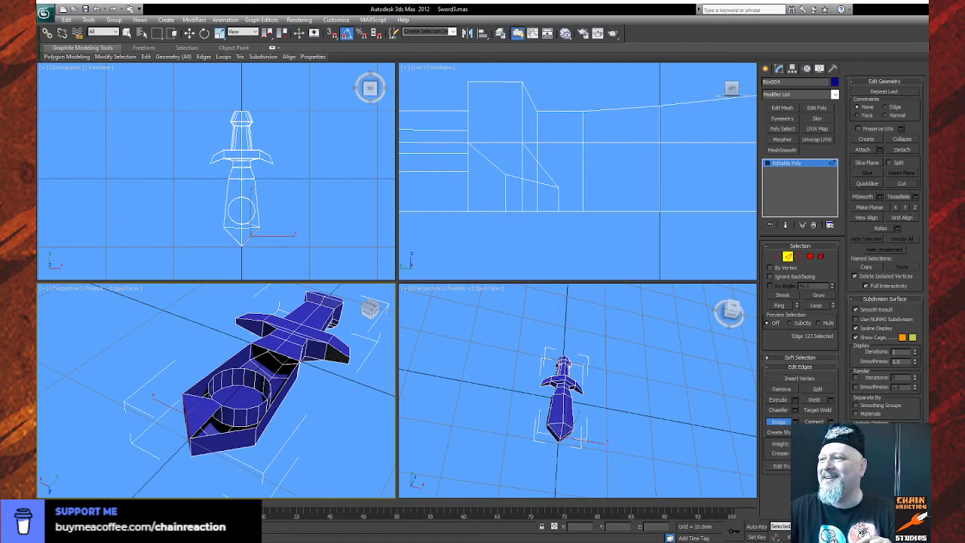
pyautogui.keyDown('alt'); pyautogui.moveTo(259, 385); pyautogui.dragTo(187, 384, button='middle'); pyautogui.keyUp('alt')
pyautogui.moveTo(187, 384); pyautogui.dragTo(190, 430)
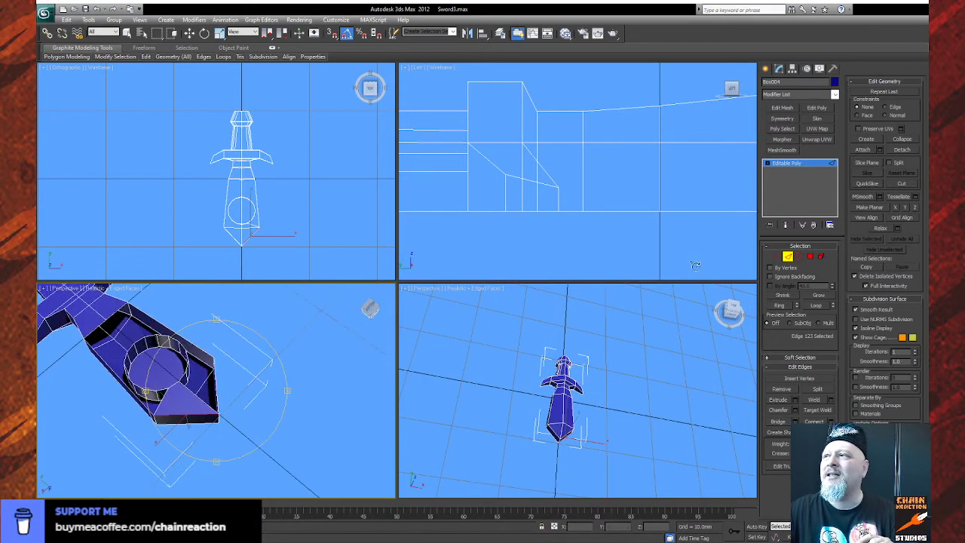
pyautogui.click(821, 257)
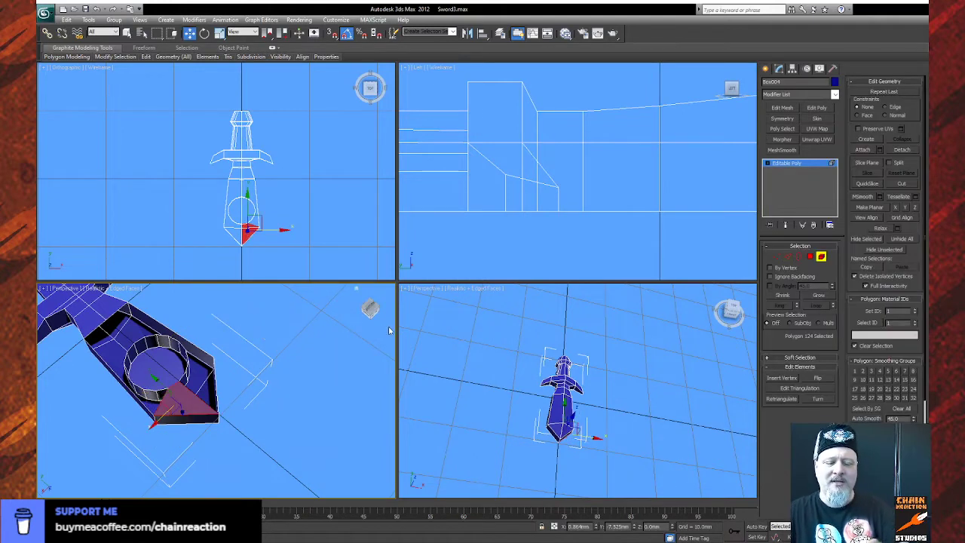
pyautogui.click(370, 336)
# Select the cylinder element inside the blade, flip its polygons, and clear the selection.
pyautogui.click(173, 361)
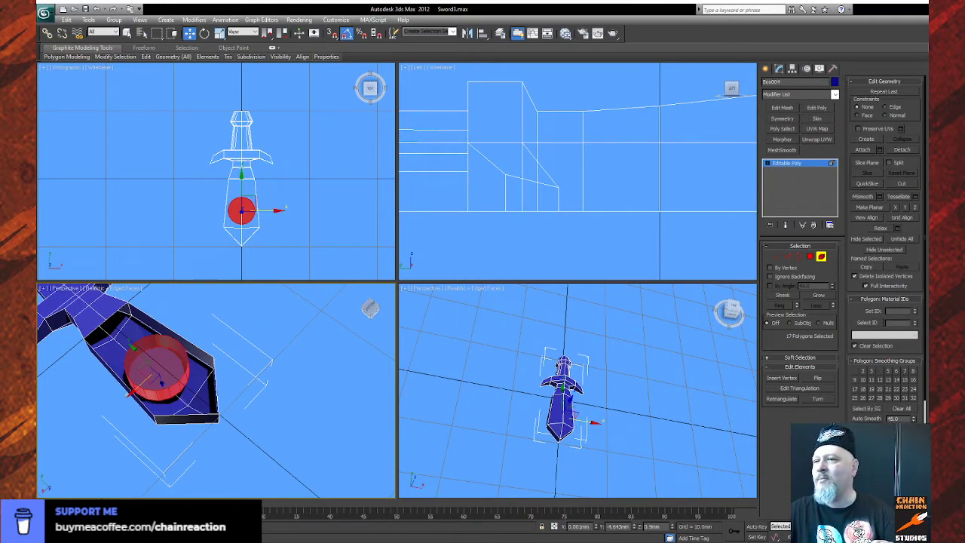
pyautogui.click(909, 536)
pyautogui.moveTo(269, 385); pyautogui.dragTo(362, 377)
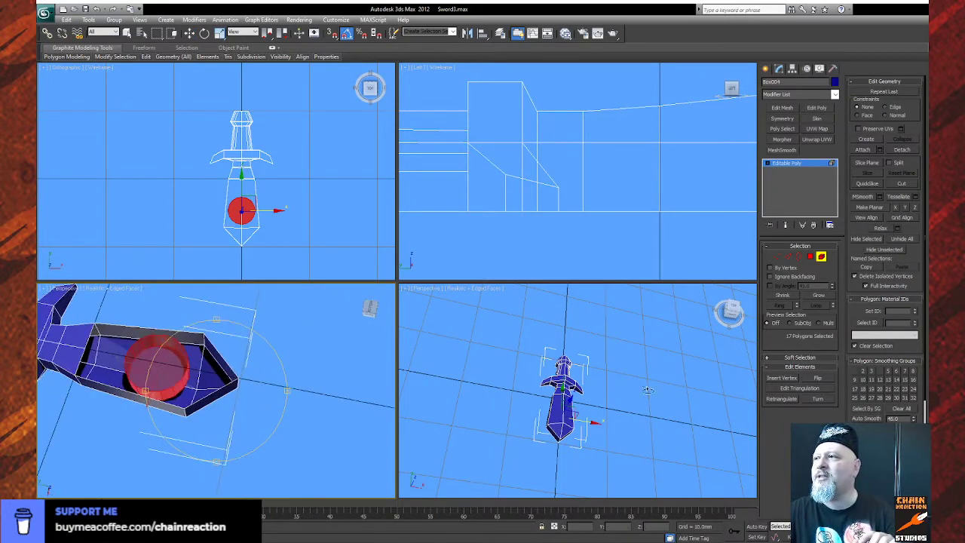
pyautogui.click(811, 380)
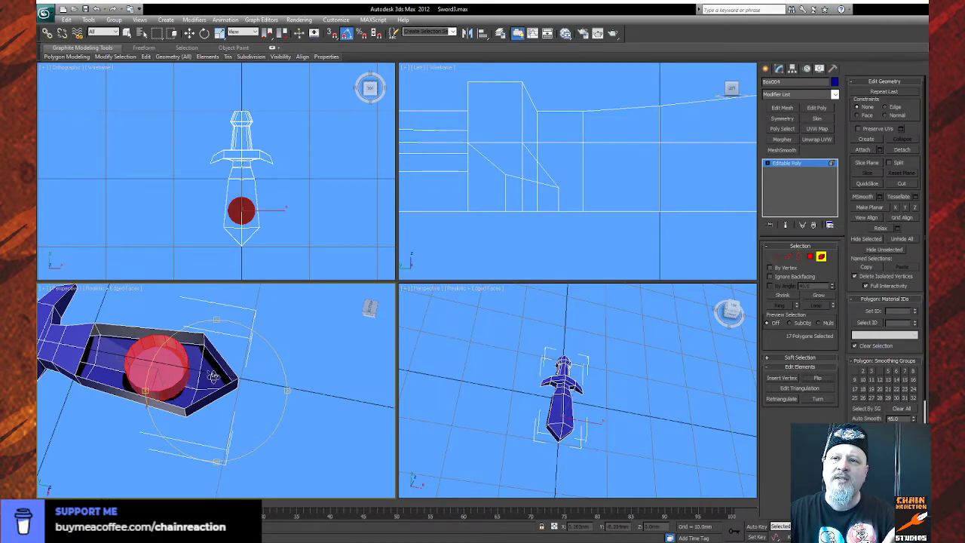
pyautogui.press('q')
pyautogui.click(334, 411)
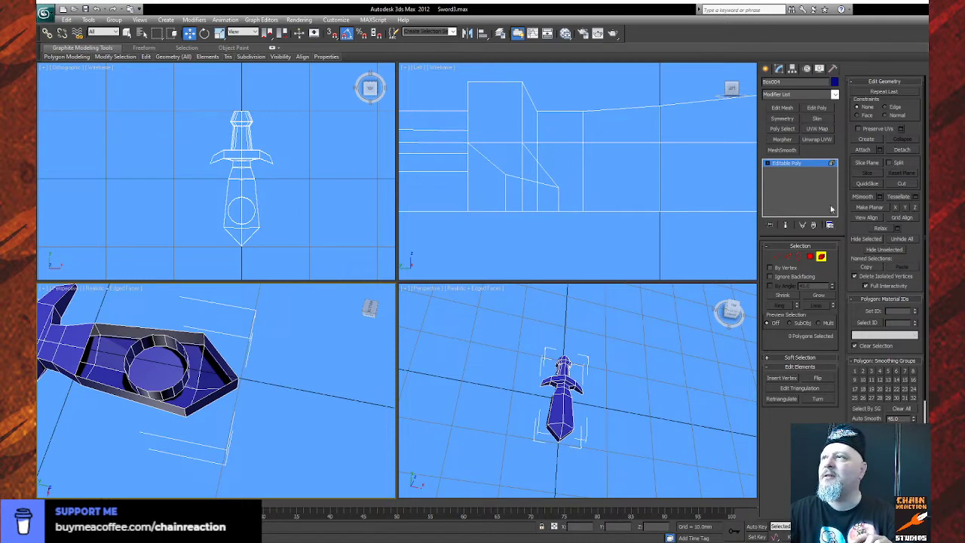
# Retry bridging both underside edges of the blade tip to the rim of the flipped cylinder.
pyautogui.click(788, 256)
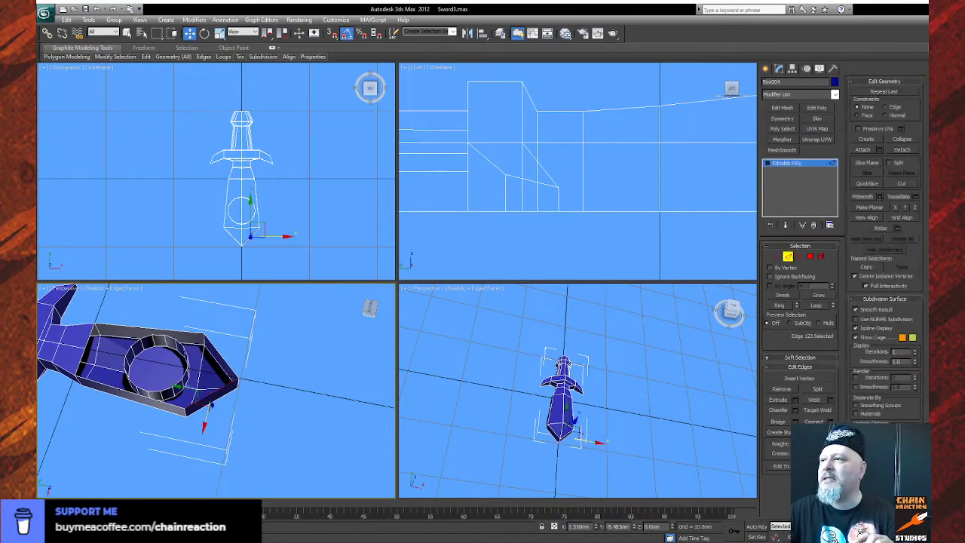
pyautogui.click(780, 421)
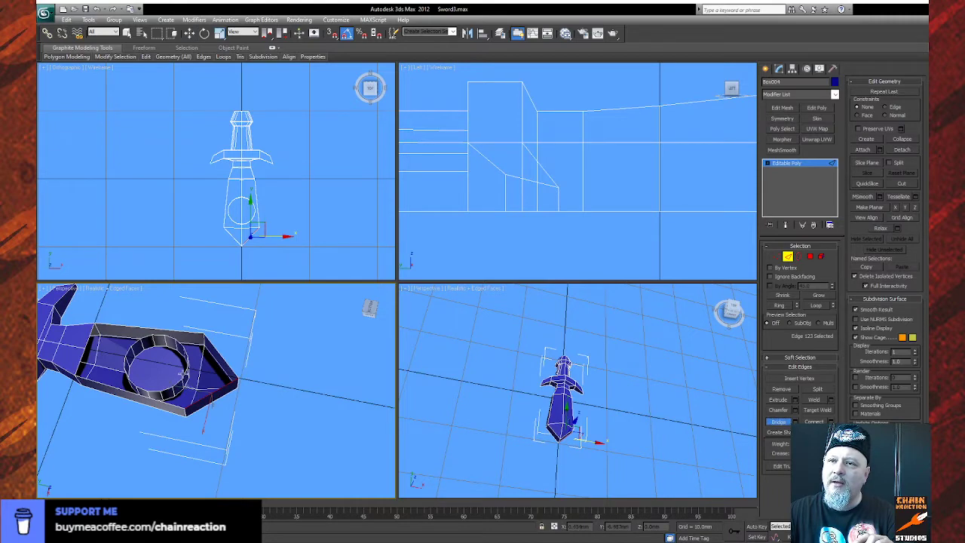
pyautogui.click(207, 396)
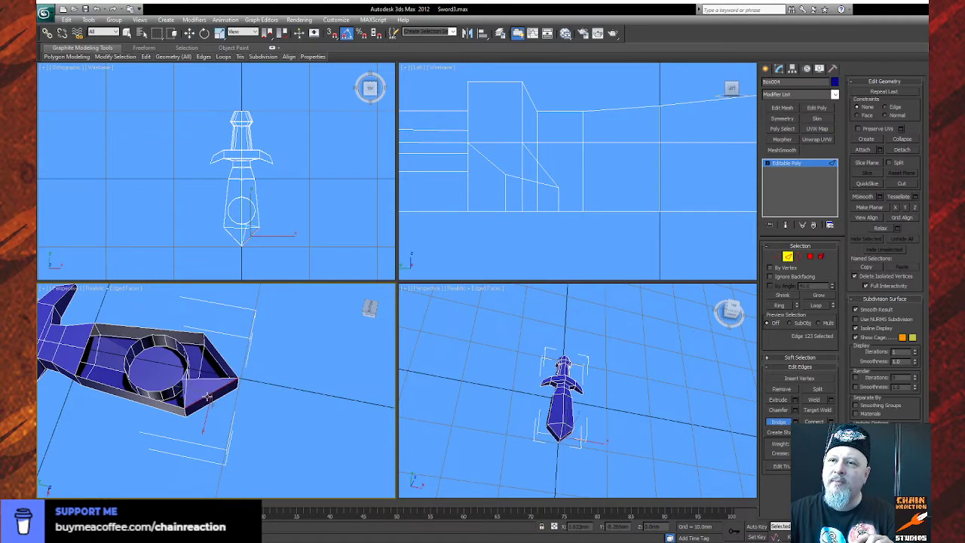
pyautogui.hotkey('ctrl', 'r')
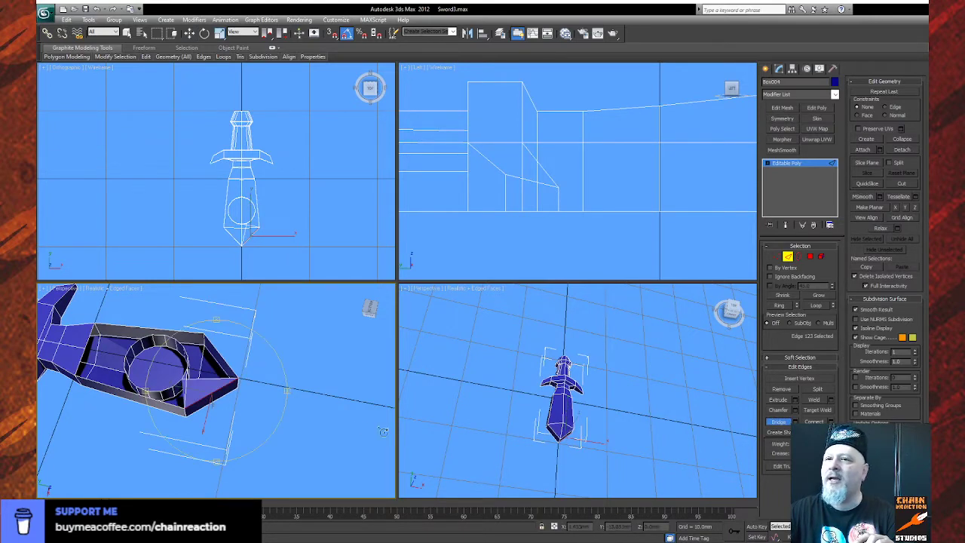
pyautogui.moveTo(266, 413)
pyautogui.mouseDown()
pyautogui.moveTo(297, 404)
pyautogui.moveTo(274, 397)
pyautogui.mouseUp()
pyautogui.rightClick(274, 398)
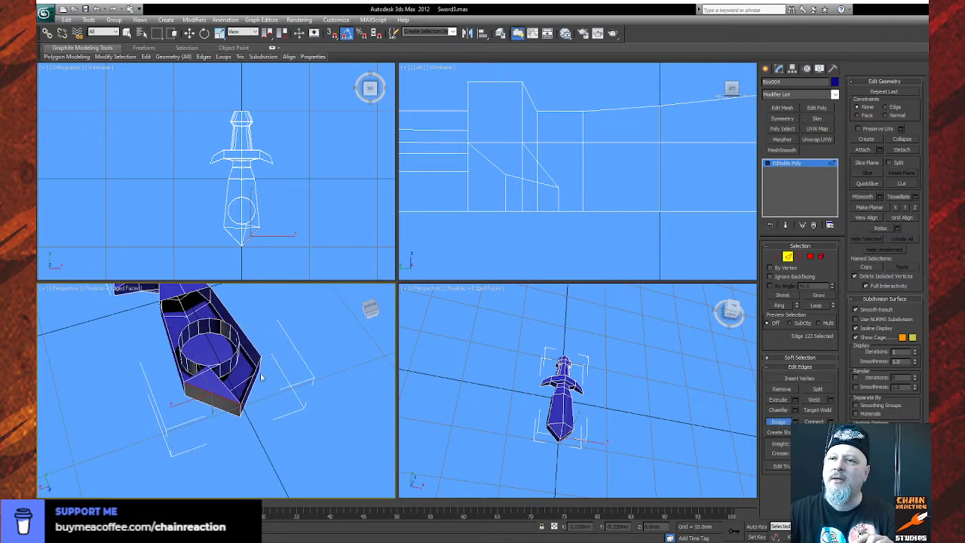
pyautogui.click(222, 362)
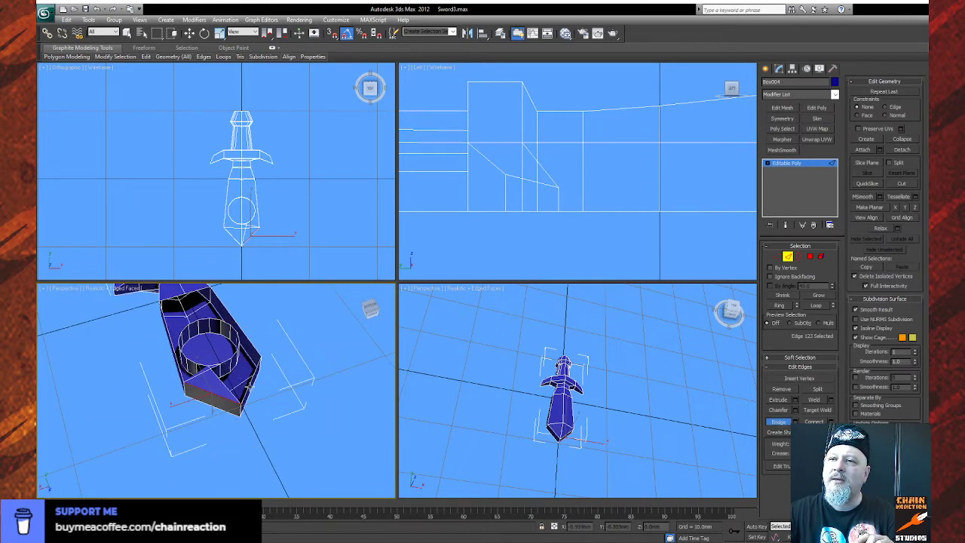
pyautogui.click(250, 386)
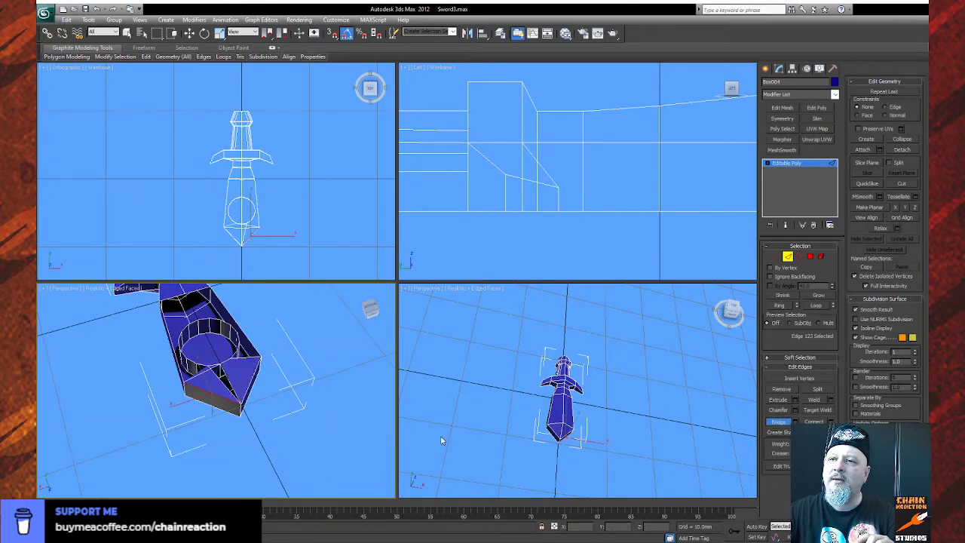
# Remove the two bridged polygons between the blade tip and the cylinder.
pyautogui.click(808, 258)
pyautogui.click(229, 381)
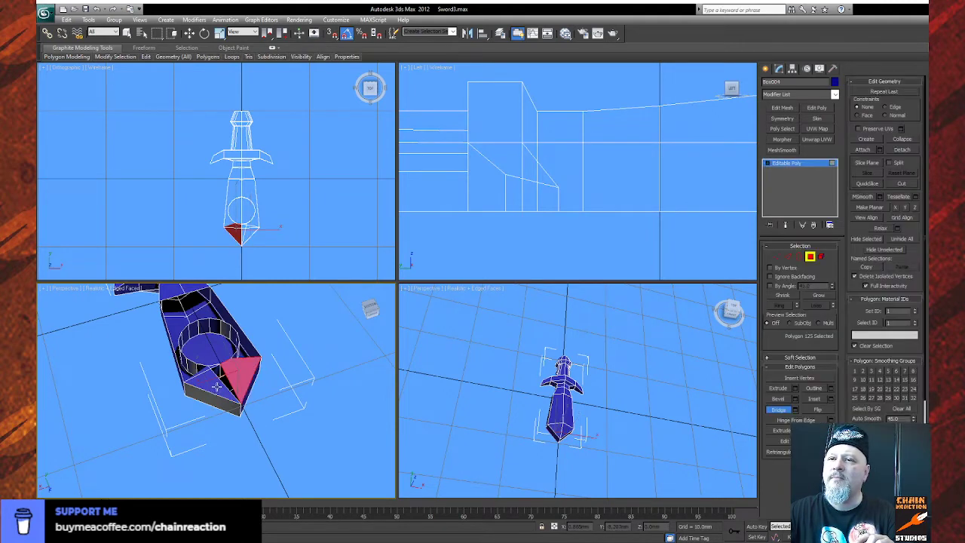
pyautogui.press('w')
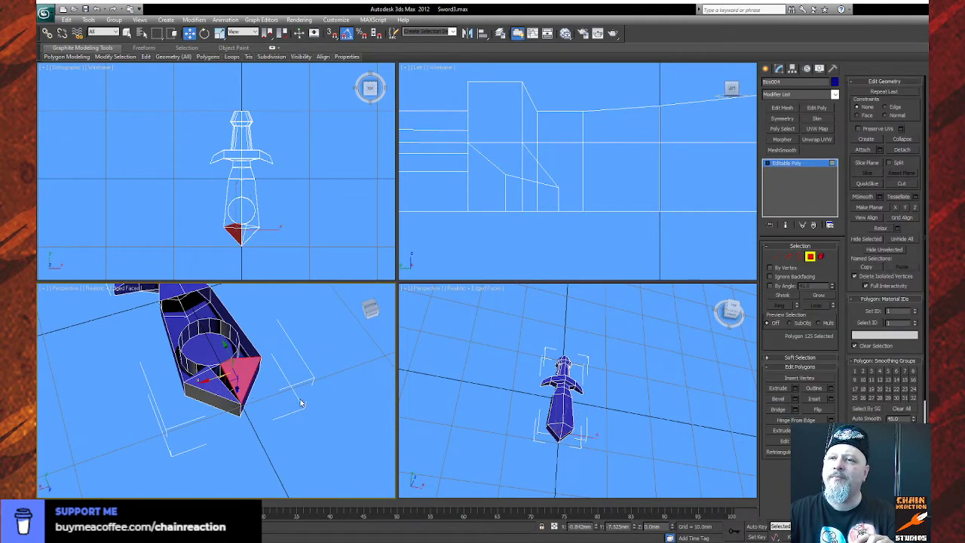
pyautogui.click(353, 382)
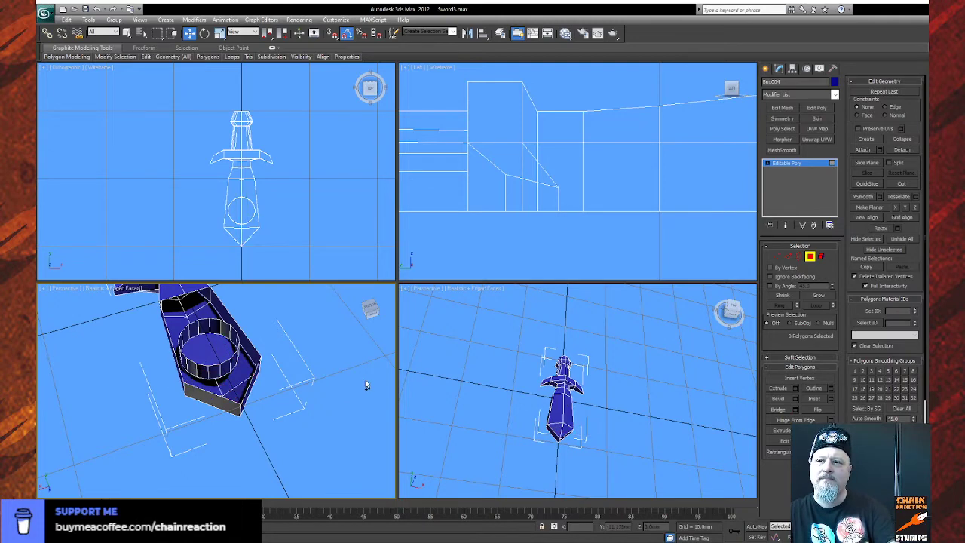
# Select the cylinder element and one half of the sword in turn to check which parts of the mesh are connected.
pyautogui.keyDown('alt'); pyautogui.moveTo(370, 377); pyautogui.dragTo(298, 452, button='middle'); pyautogui.keyUp('alt')
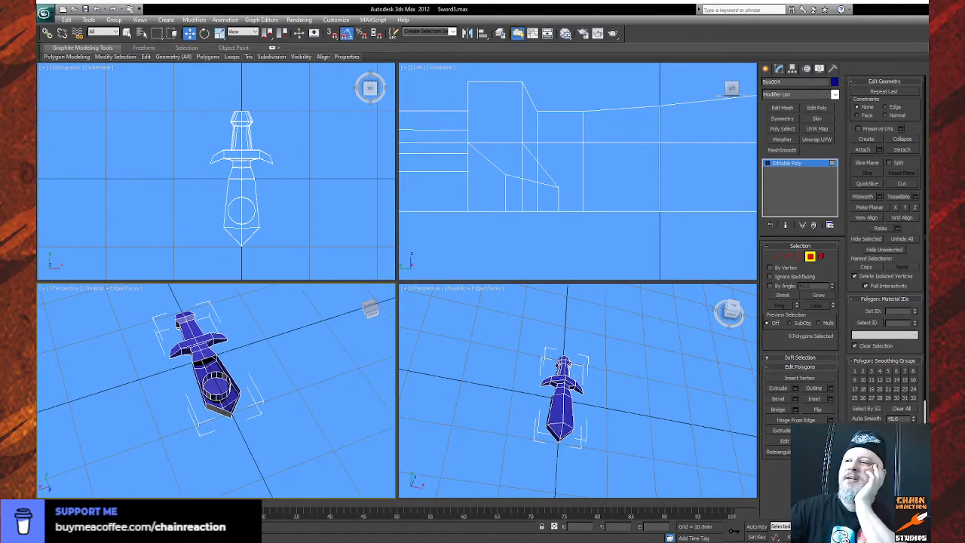
pyautogui.click(910, 537)
pyautogui.moveTo(260, 389); pyautogui.dragTo(305, 409)
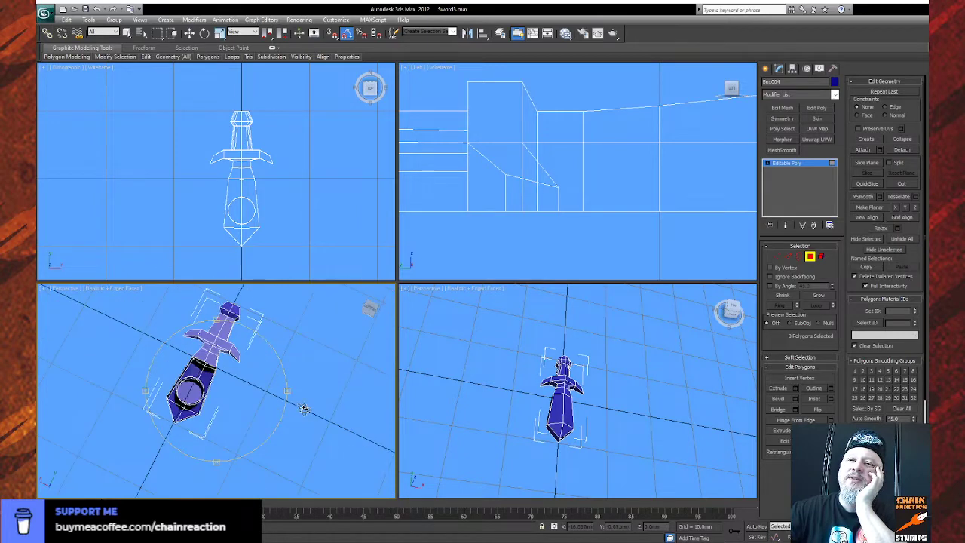
pyautogui.scroll(5, 221, 410)
pyautogui.moveTo(220, 410); pyautogui.dragTo(276, 362, button='middle')
pyautogui.moveTo(276, 362); pyautogui.dragTo(216, 418)
pyautogui.rightClick(235, 420)
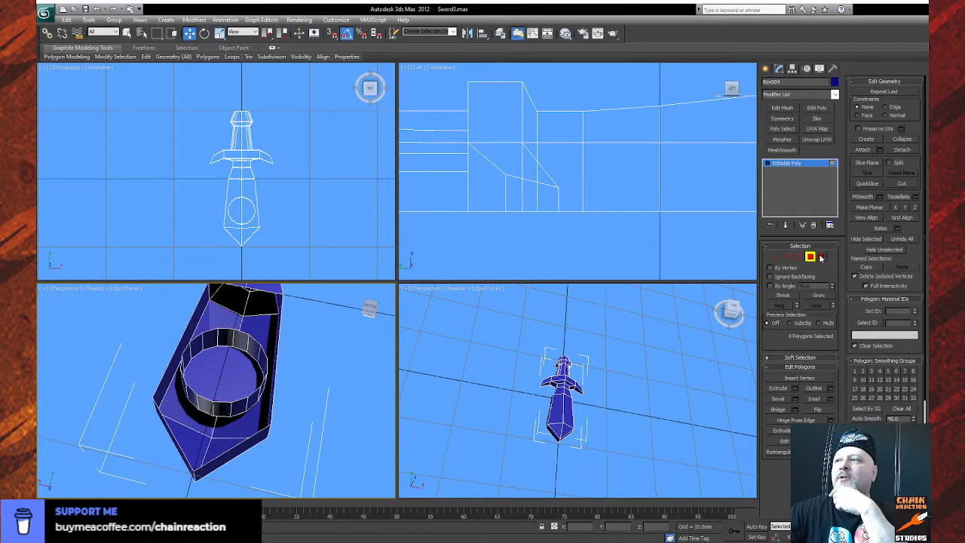
pyautogui.click(820, 257)
pyautogui.click(216, 403)
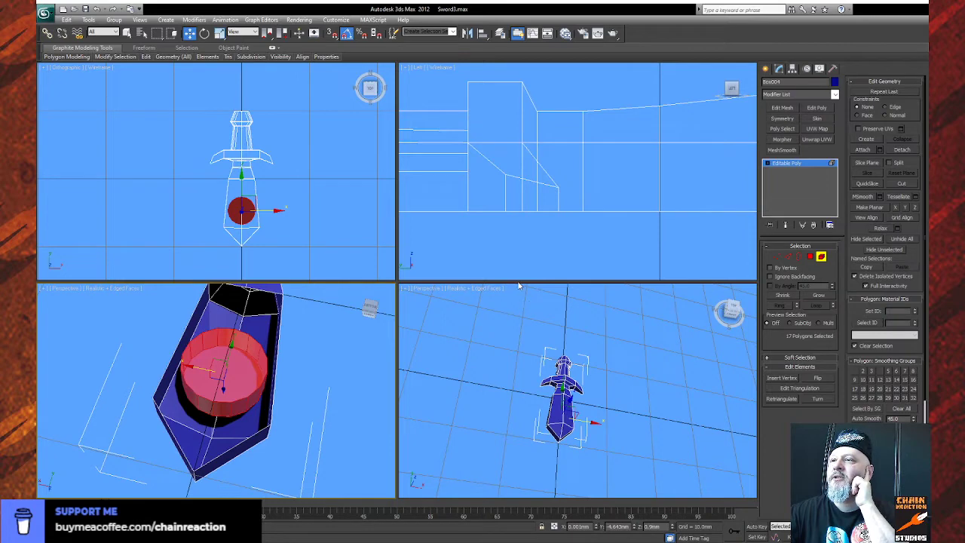
pyautogui.click(262, 367)
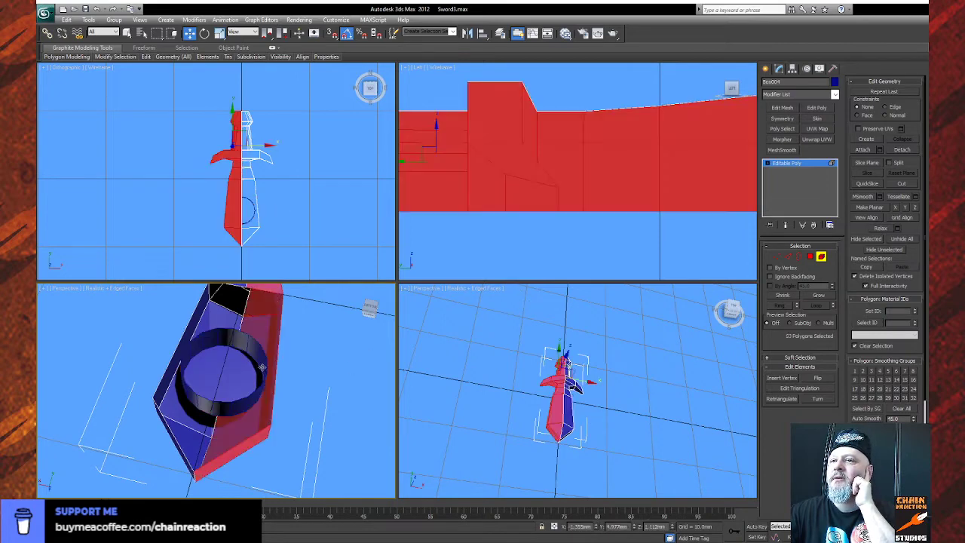
# Collapse the two overlapping centreline vertices at the blade's base on the sword's underside into one.
pyautogui.keyDown('alt'); pyautogui.moveTo(322, 380); pyautogui.dragTo(317, 404, button='middle'); pyautogui.keyUp('alt')
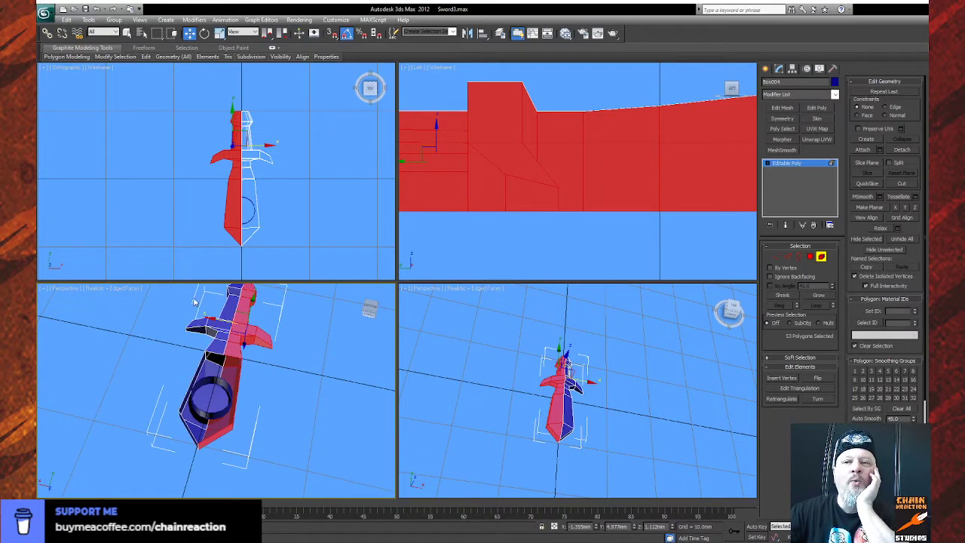
pyautogui.keyDown('alt'); pyautogui.moveTo(273, 415); pyautogui.dragTo(278, 500, button='middle'); pyautogui.keyUp('alt')
pyautogui.scroll(4, 276, 416)
pyautogui.click(776, 256)
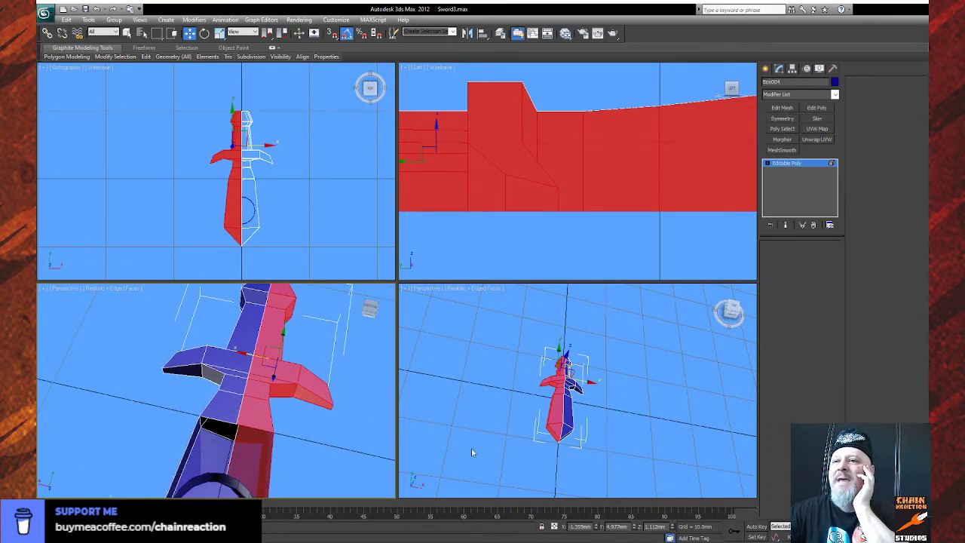
pyautogui.scroll(5, 249, 444)
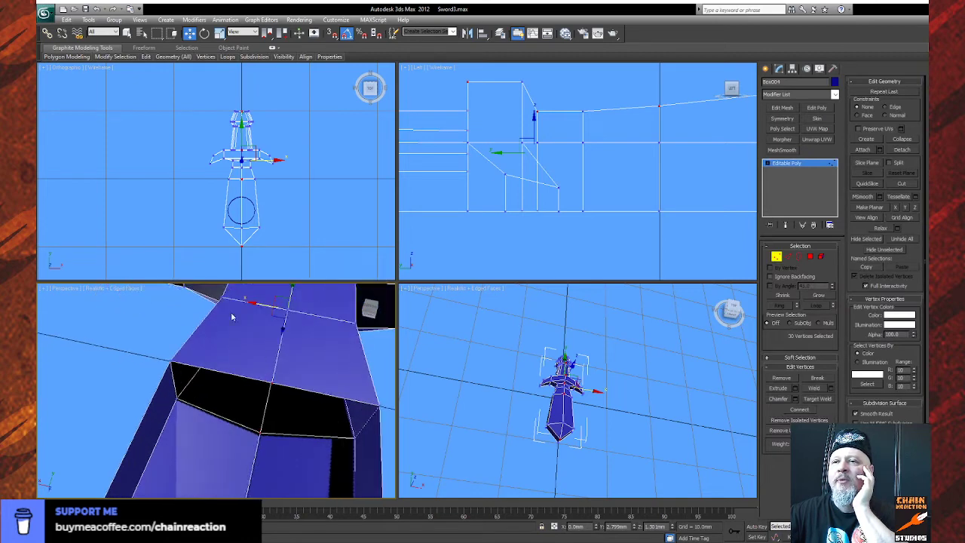
pyautogui.scroll(2, 273, 418)
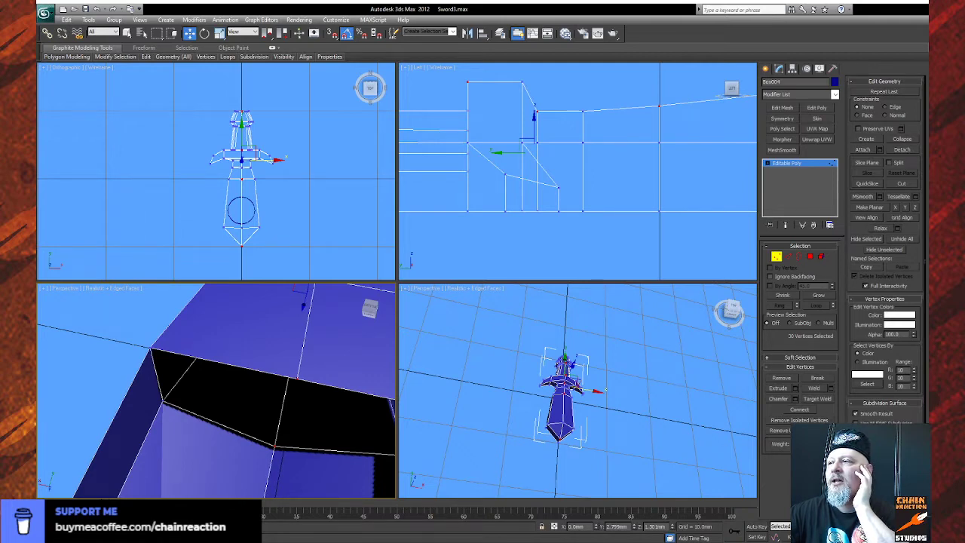
pyautogui.click(449, 417)
pyautogui.click(298, 375)
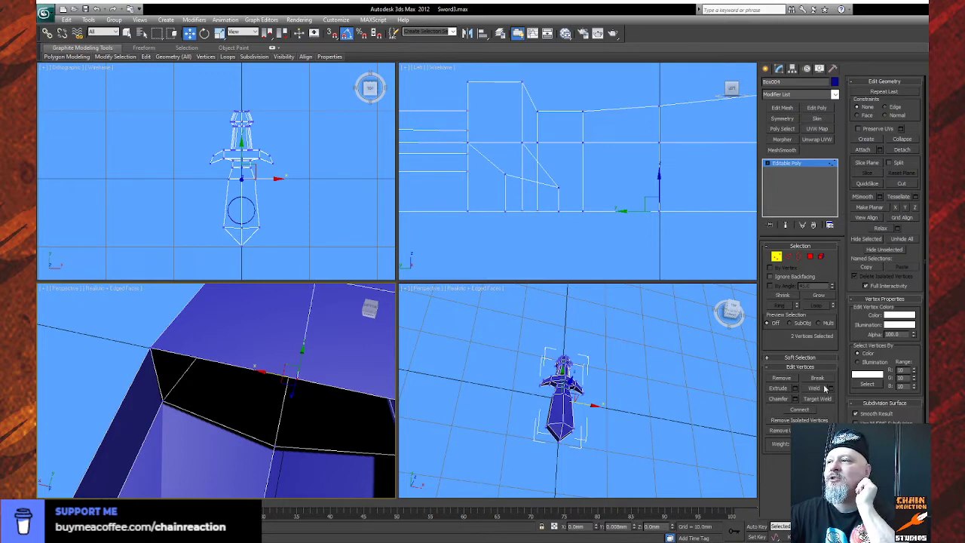
pyautogui.click(902, 139)
pyautogui.keyDown('alt'); pyautogui.moveTo(293, 375); pyautogui.dragTo(293, 333, button='middle'); pyautogui.keyUp('alt')
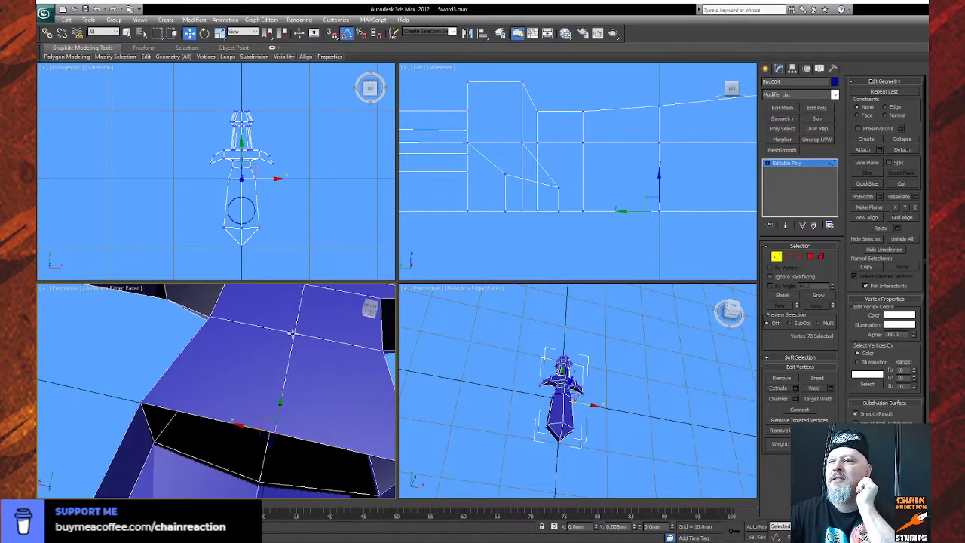
pyautogui.click(312, 327)
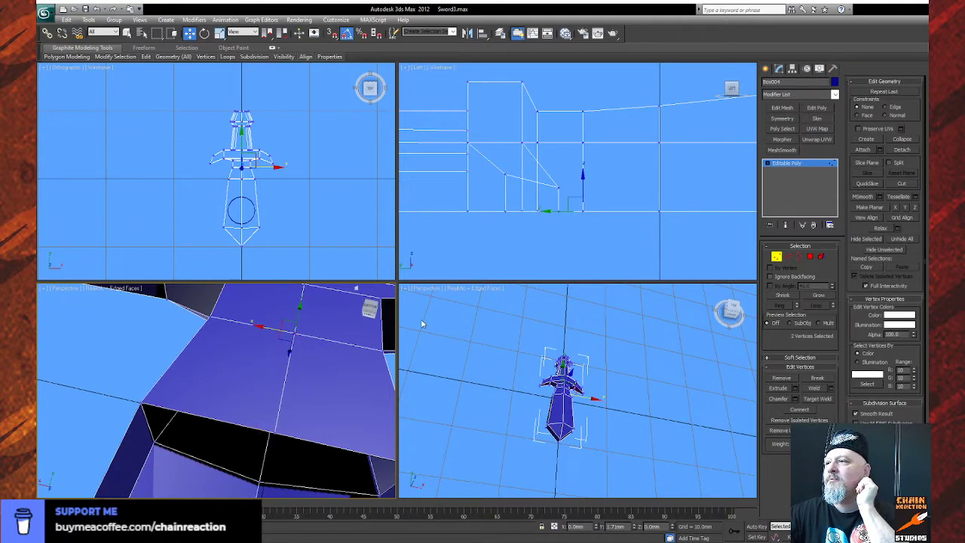
pyautogui.keyDown('alt'); pyautogui.moveTo(335, 353); pyautogui.dragTo(305, 400, button='middle'); pyautogui.keyUp('alt')
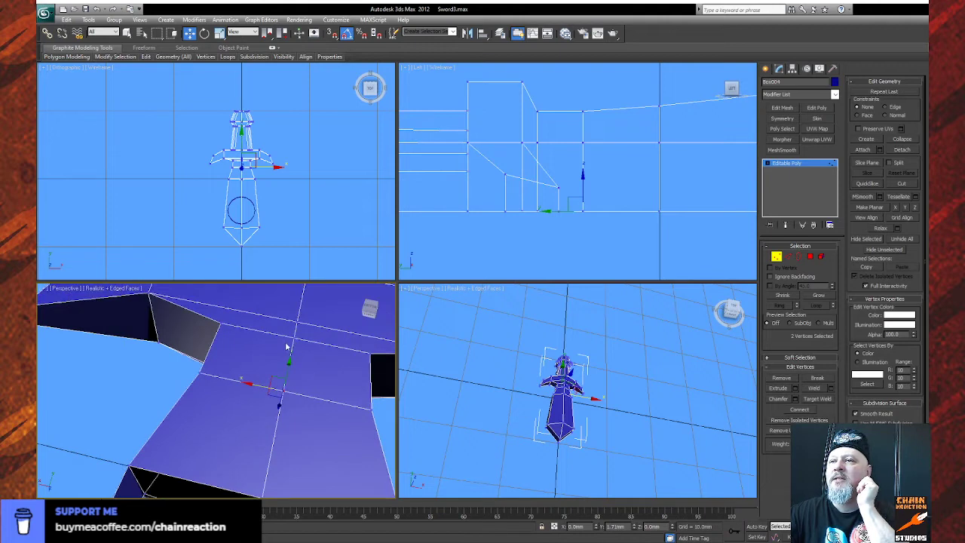
pyautogui.keyDown('ctrl'); pyautogui.click(307, 333); pyautogui.keyUp('ctrl')
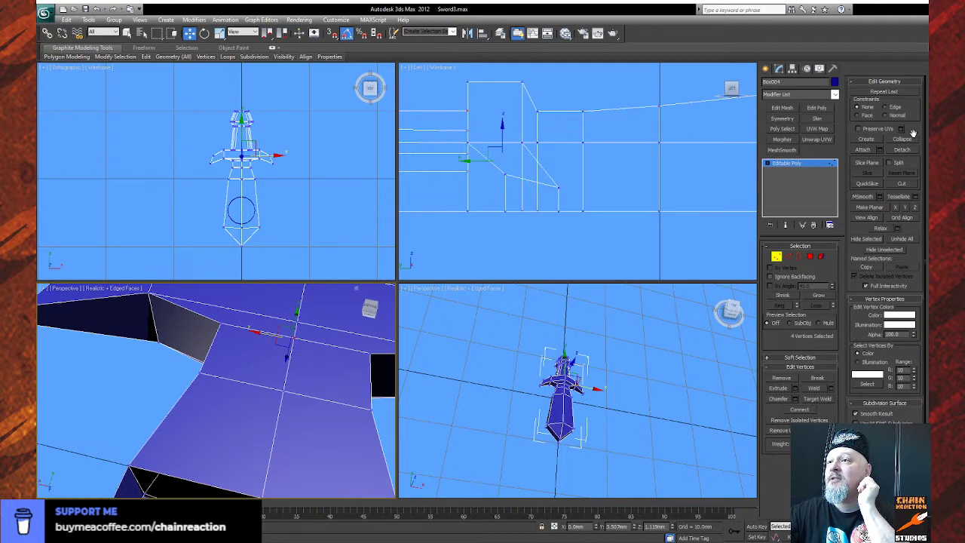
pyautogui.scroll(-3, 616, 200)
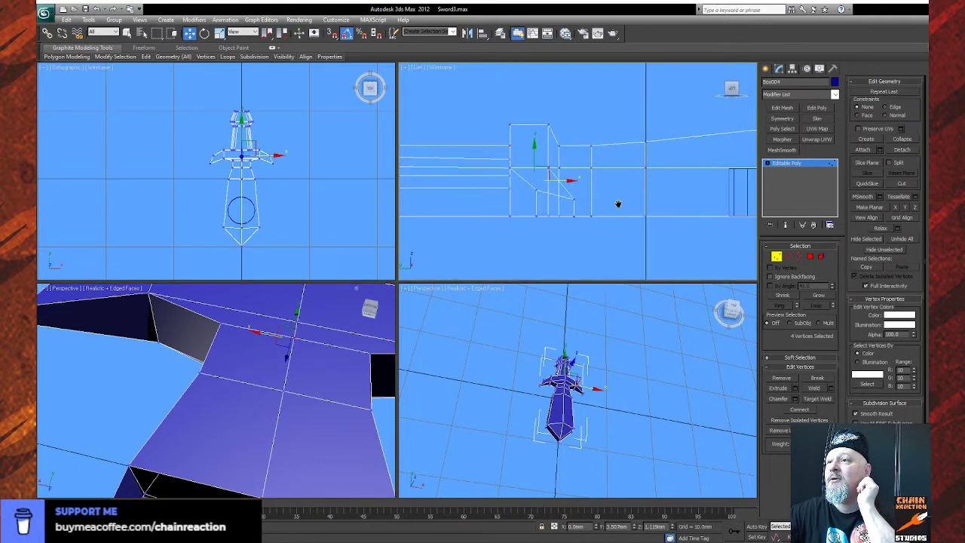
pyautogui.click(289, 381)
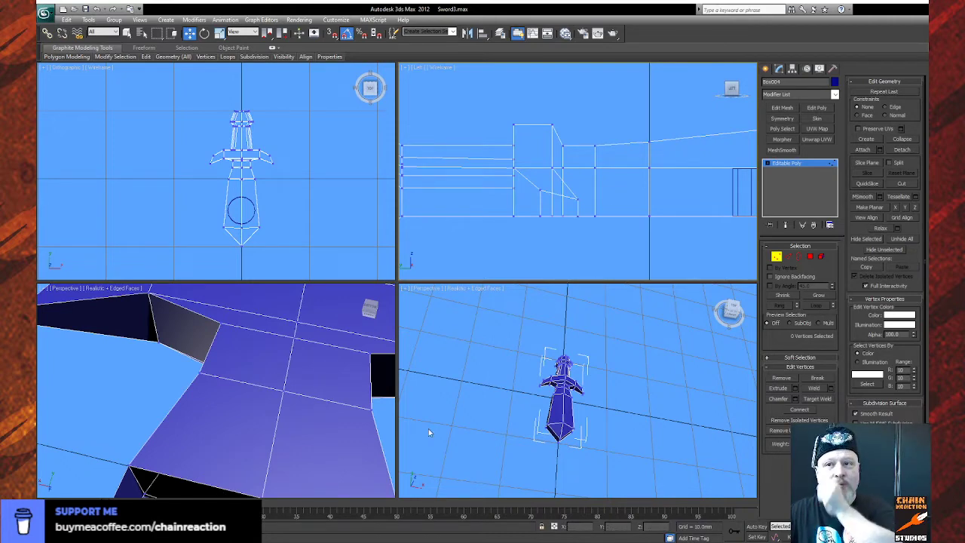
# Collapse the overlapping centreline vertices pair by pair from the blade's neck across the guard's underside to the handle.
pyautogui.click(905, 537)
pyautogui.moveTo(295, 429); pyautogui.dragTo(269, 378)
pyautogui.rightClick(269, 412)
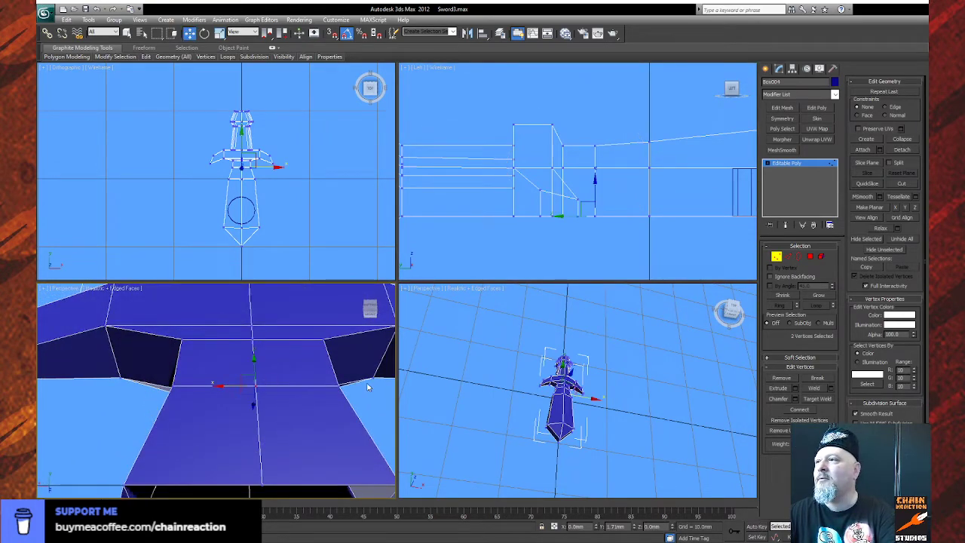
pyautogui.moveTo(243, 346); pyautogui.dragTo(269, 334)
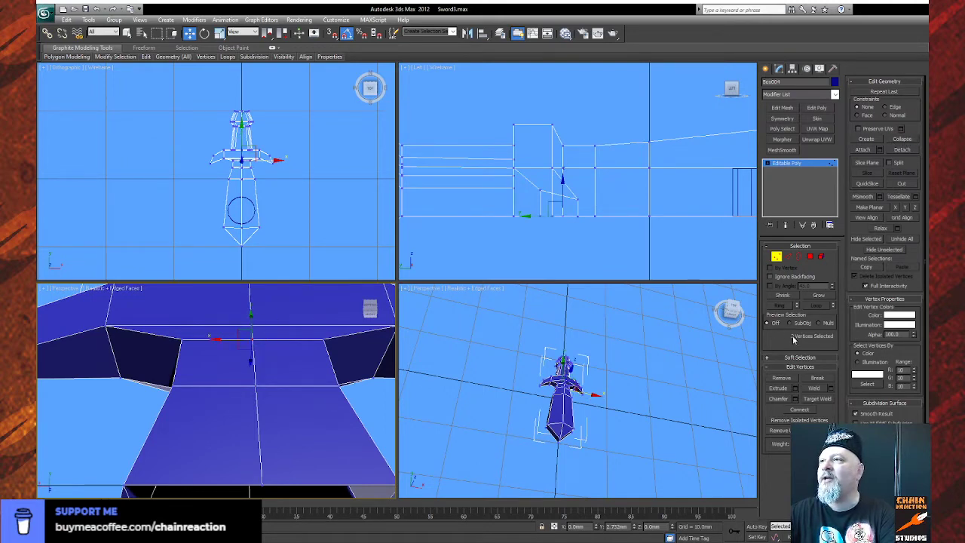
pyautogui.click(903, 140)
pyautogui.hotkey('ctrl', 'z')
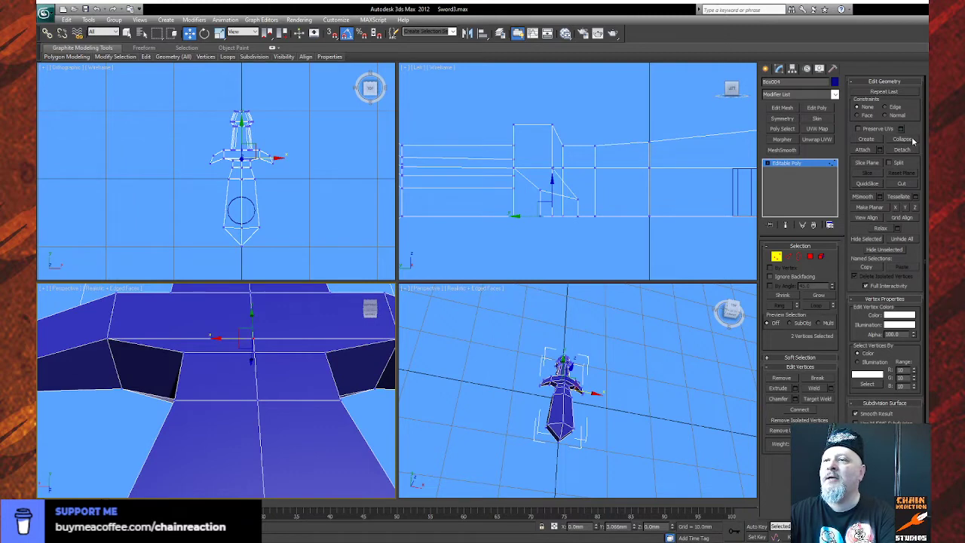
pyautogui.moveTo(368, 366); pyautogui.dragTo(302, 424, button='middle')
pyautogui.moveTo(249, 382); pyautogui.dragTo(380, 334)
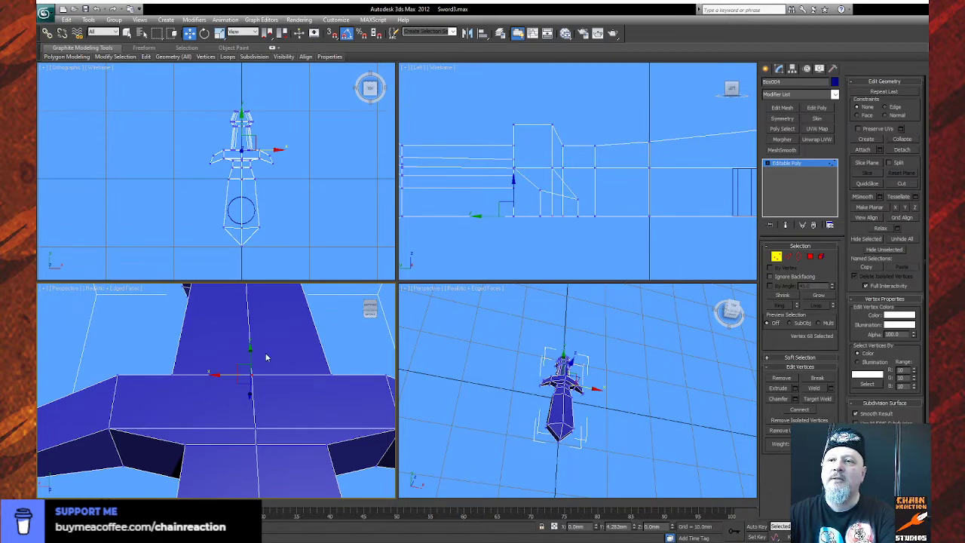
pyautogui.moveTo(267, 358); pyautogui.dragTo(277, 487, button='middle')
pyautogui.moveTo(282, 316); pyautogui.dragTo(274, 486, button='middle')
pyautogui.scroll(-1, 261, 354)
pyautogui.moveTo(239, 331); pyautogui.dragTo(256, 306)
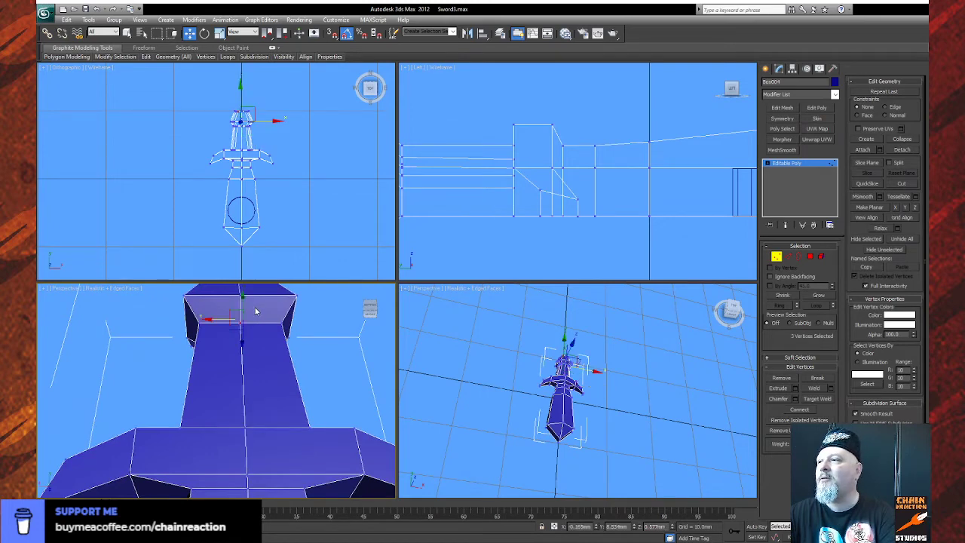
pyautogui.click(318, 366)
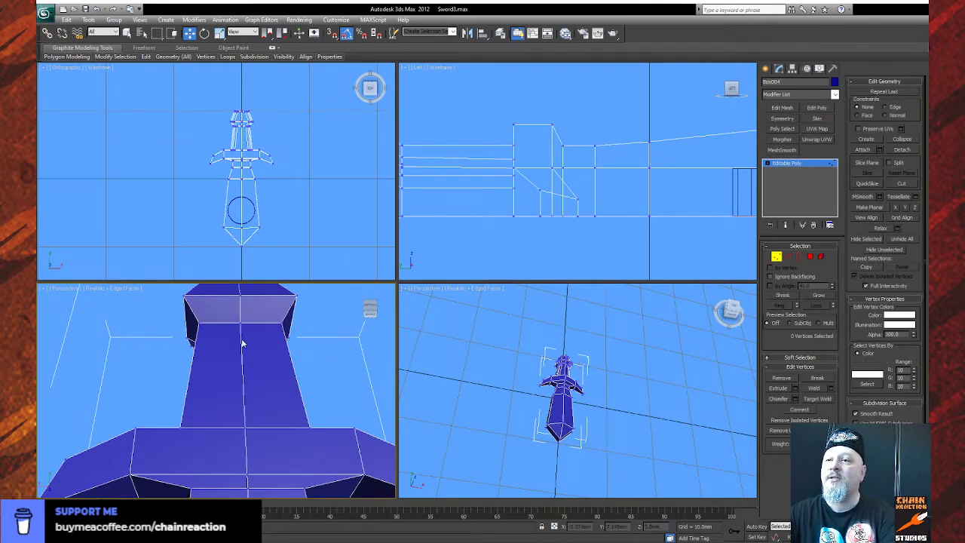
pyautogui.moveTo(248, 323); pyautogui.dragTo(250, 321)
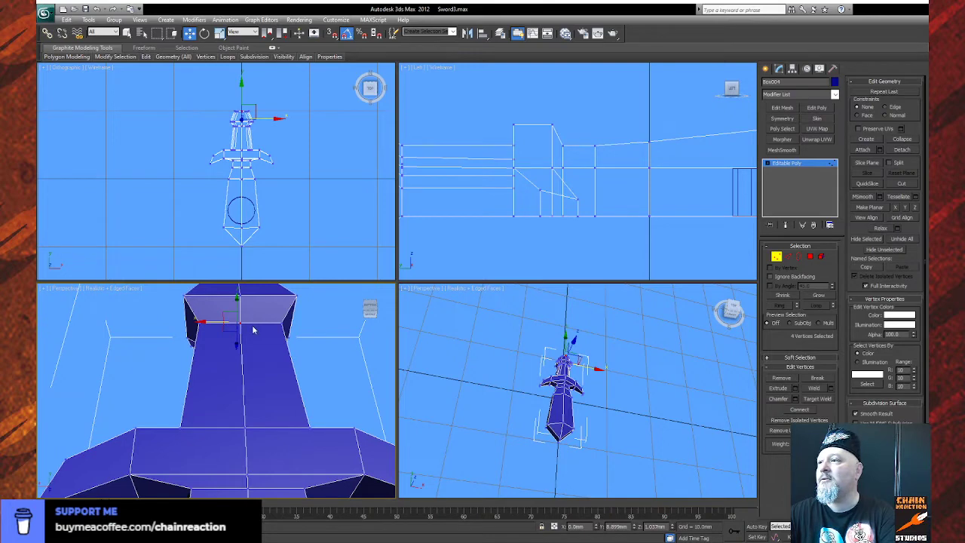
# Collapse the two overlapping centreline vertices at the upper edge of the pommel's end face.
pyautogui.click(911, 537)
pyautogui.moveTo(259, 370); pyautogui.dragTo(144, 377)
pyautogui.rightClick(145, 377)
pyautogui.click(199, 371)
pyautogui.click(217, 356)
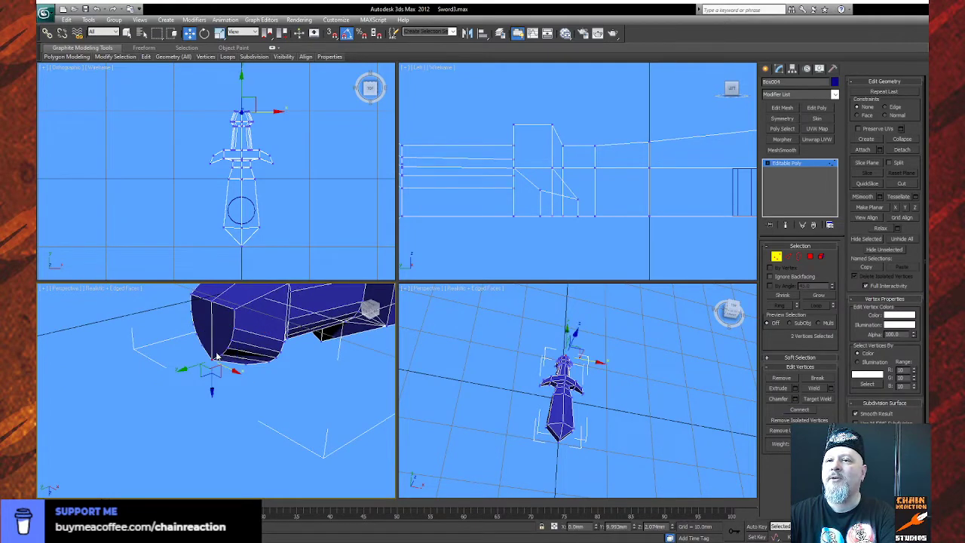
pyautogui.click(913, 140)
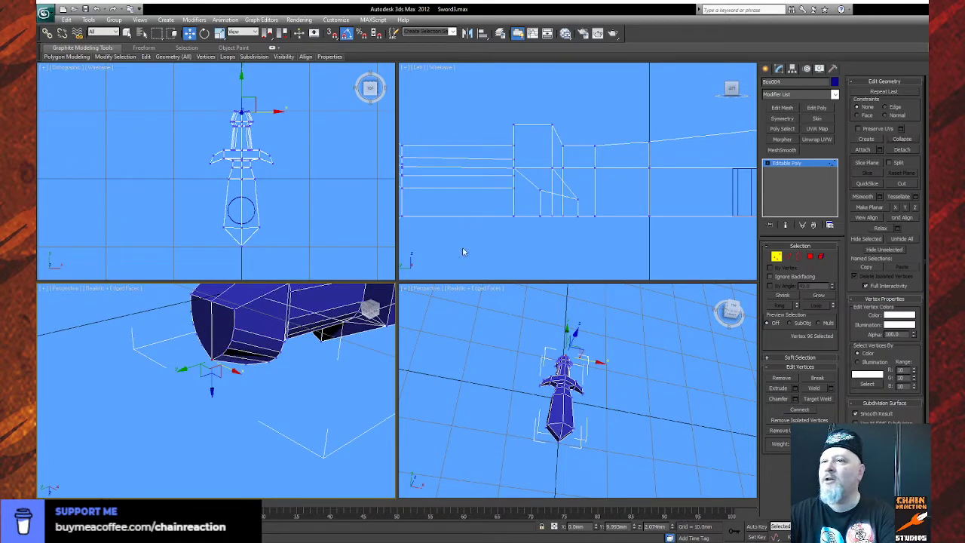
# Collapse the remaining overlapping centreline vertices along the underside of the pommel.
pyautogui.click(221, 298)
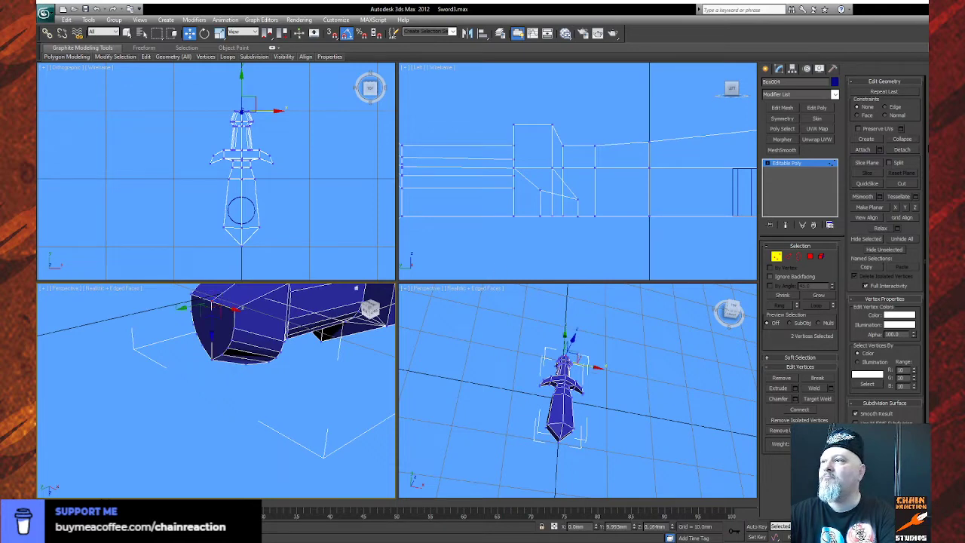
pyautogui.keyDown('alt'); pyautogui.moveTo(295, 370); pyautogui.dragTo(241, 336, button='middle'); pyautogui.keyUp('alt')
pyautogui.click(240, 306)
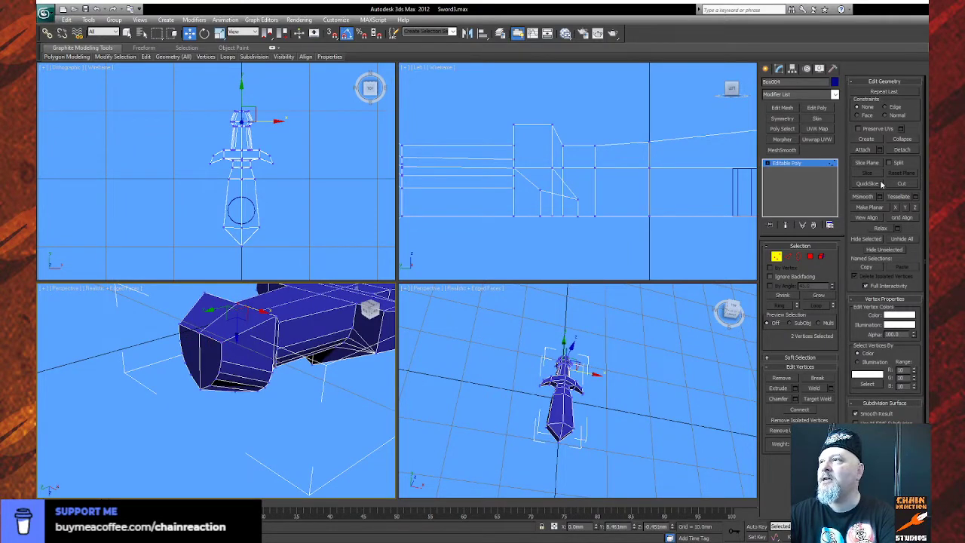
pyautogui.click(907, 141)
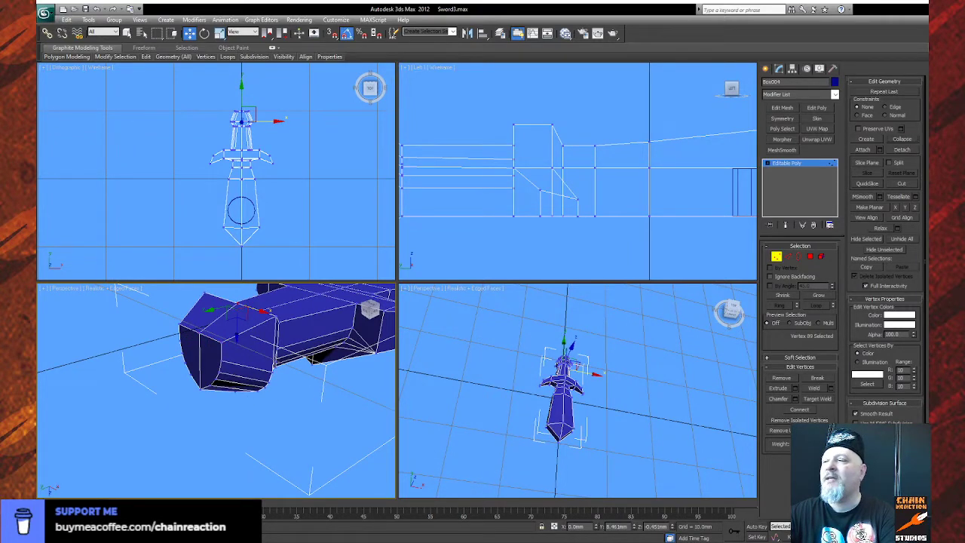
pyautogui.keyDown('alt'); pyautogui.moveTo(283, 409); pyautogui.dragTo(339, 422, button='middle'); pyautogui.keyUp('alt')
pyautogui.press('w')
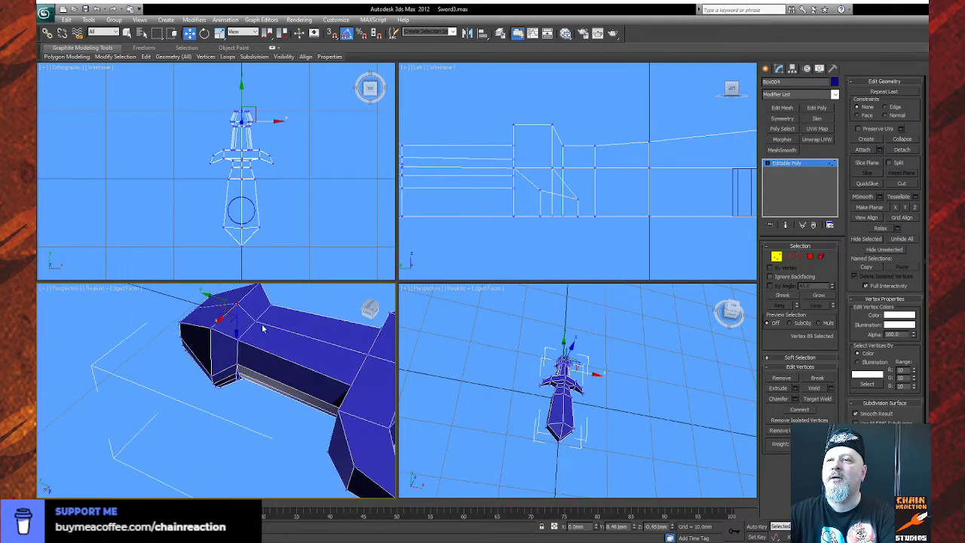
pyautogui.moveTo(254, 331); pyautogui.dragTo(268, 319)
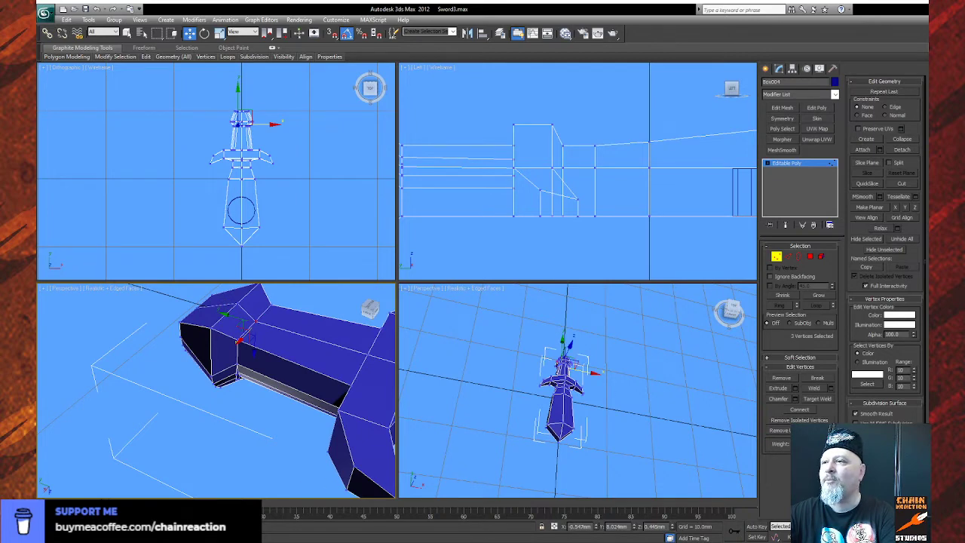
pyautogui.keyDown('alt'); pyautogui.moveTo(215, 442); pyautogui.dragTo(302, 410, button='middle'); pyautogui.keyUp('alt')
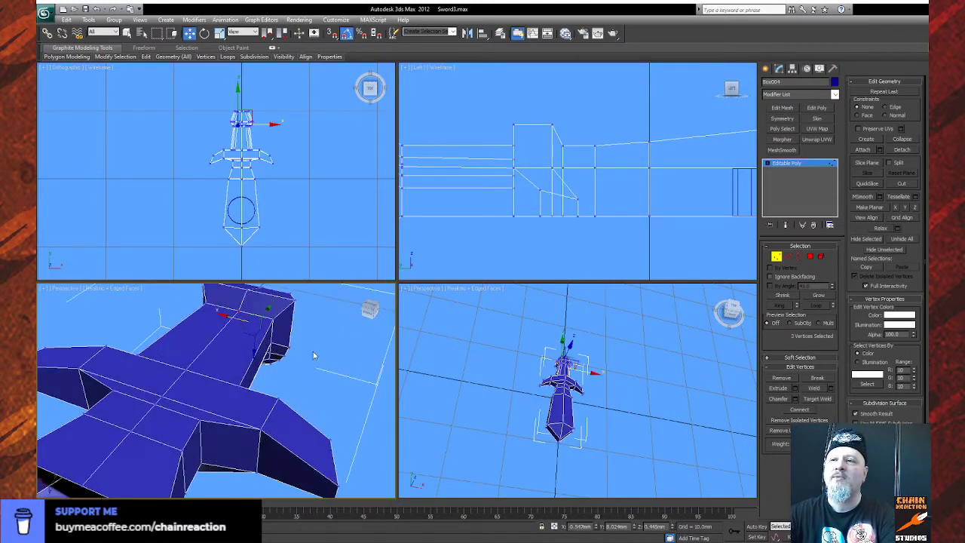
pyautogui.click(335, 339)
pyautogui.moveTo(234, 313); pyautogui.dragTo(250, 304)
pyautogui.click(335, 379)
# Turn on Ignore Backfacing and select the two overlapping centreline vertices where the handle meets the pommel on the underside.
pyautogui.scroll(3, 230, 345)
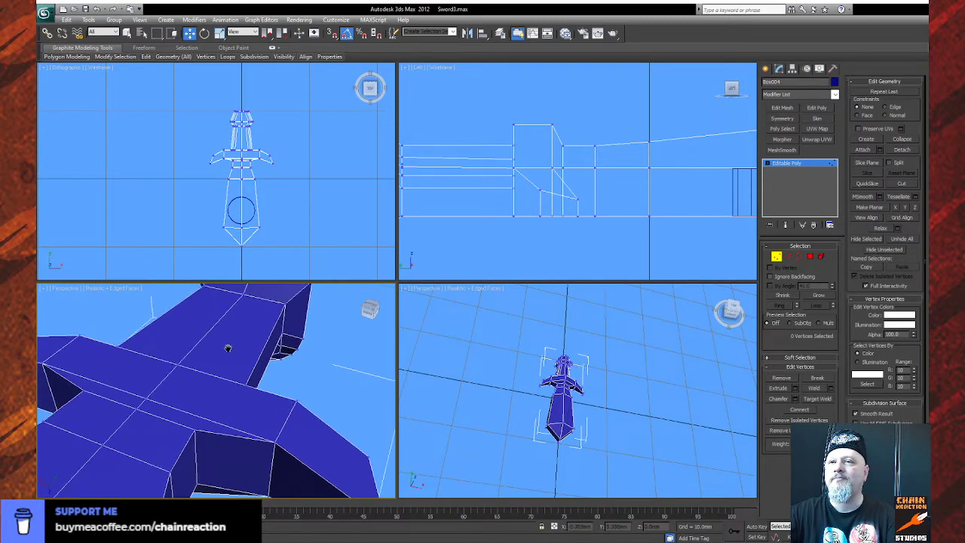
pyautogui.scroll(-2, 216, 411)
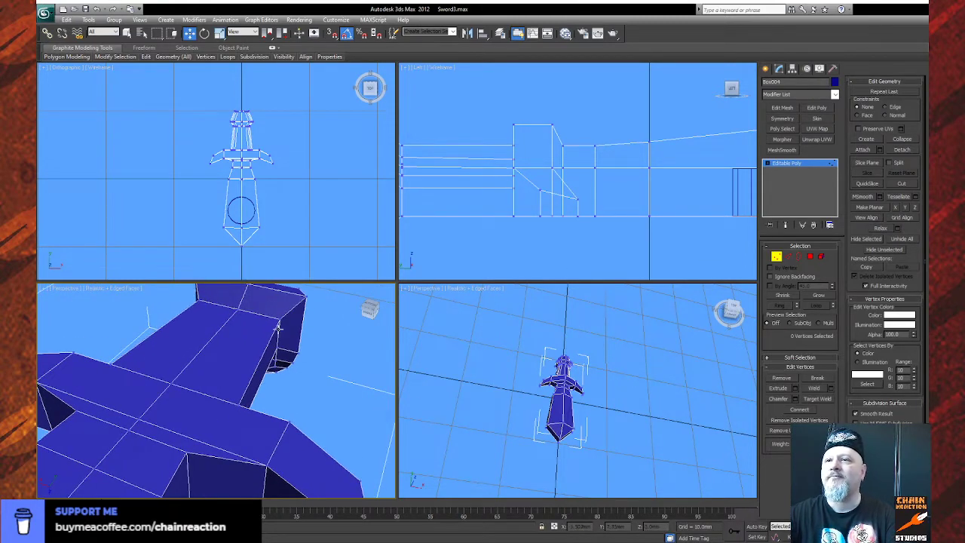
pyautogui.hotkey('ctrl', 'r')
pyautogui.moveTo(263, 348); pyautogui.dragTo(175, 396)
pyautogui.press('w')
pyautogui.click(323, 399)
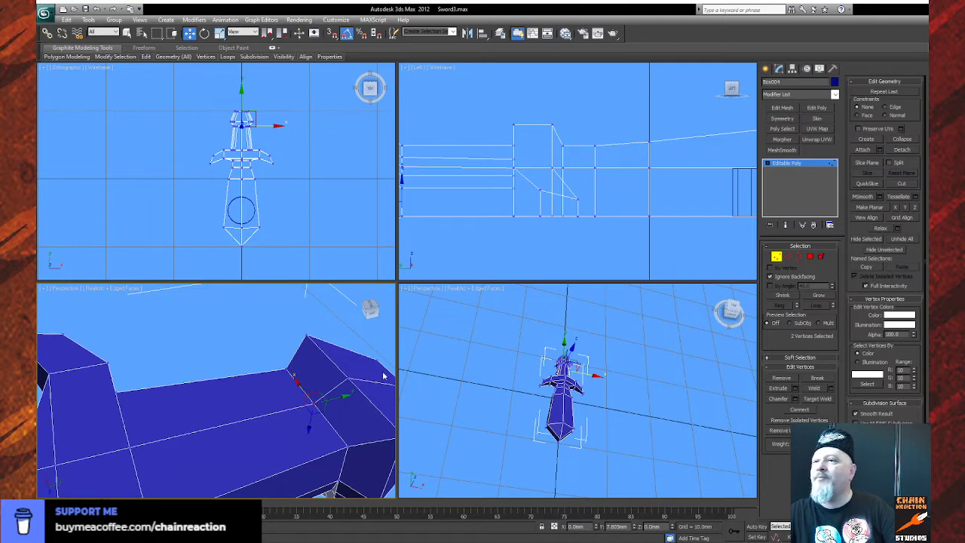
pyautogui.click(303, 417)
pyautogui.click(312, 403)
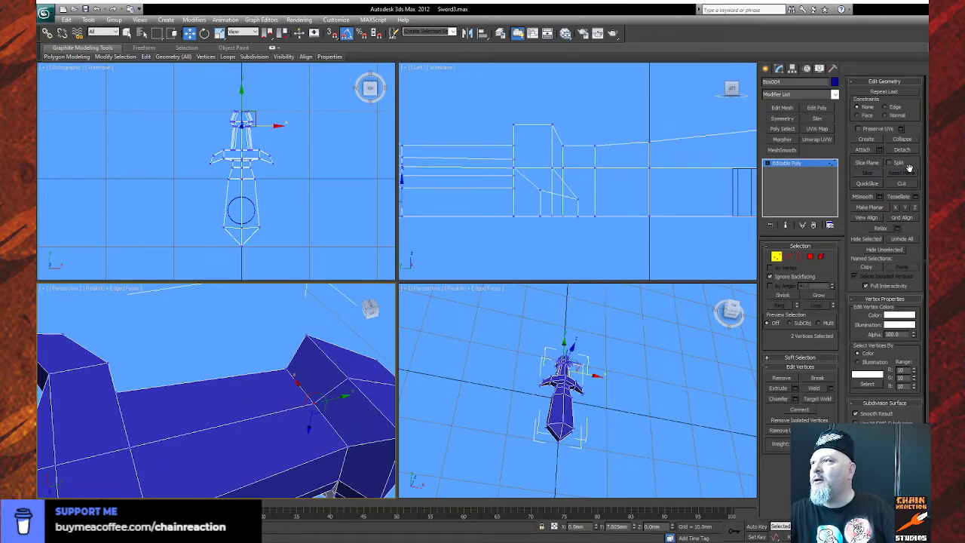
pyautogui.moveTo(305, 419); pyautogui.dragTo(284, 415, button='middle')
pyautogui.scroll(-8, 226, 391)
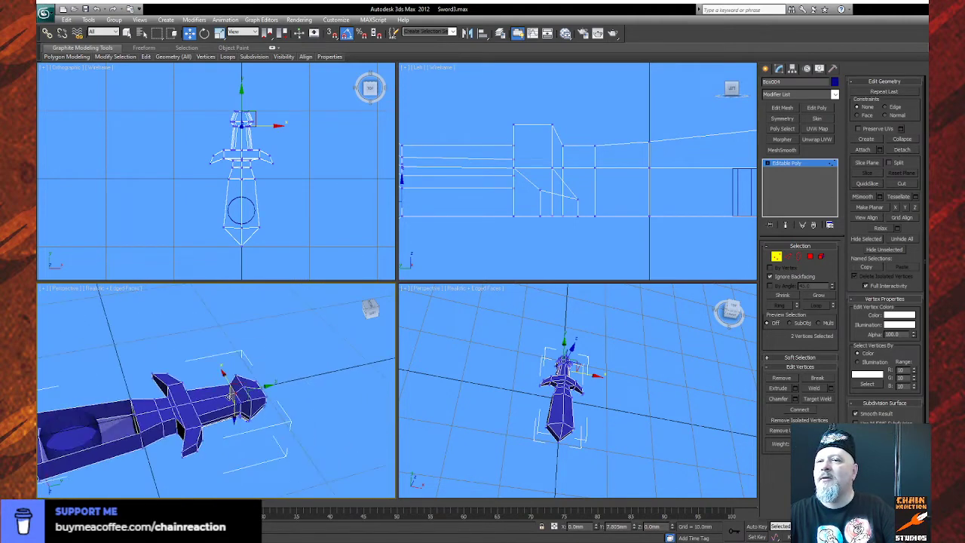
pyautogui.hotkey('ctrl', 'r')
pyautogui.moveTo(208, 398); pyautogui.dragTo(168, 451)
pyautogui.moveTo(223, 438); pyautogui.dragTo(325, 332)
pyautogui.press('w')
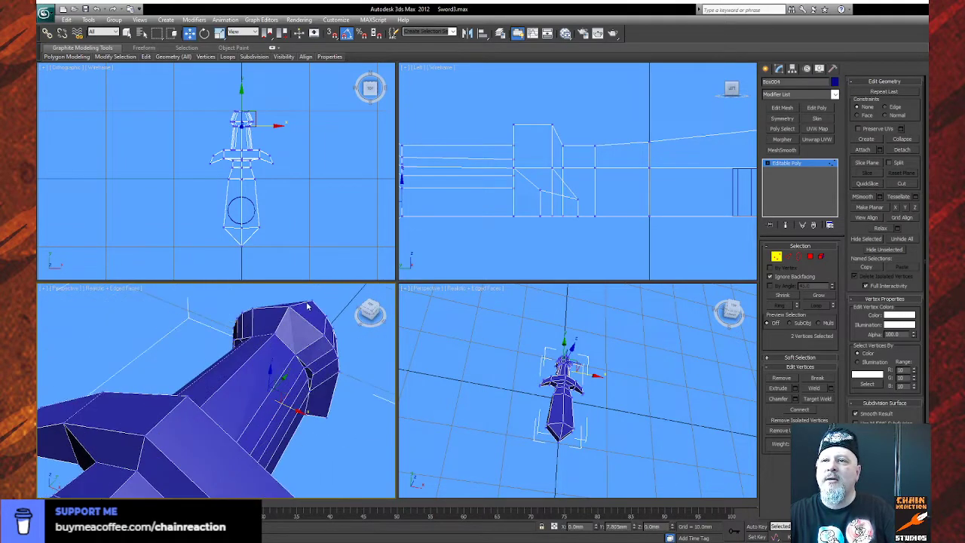
pyautogui.keyDown('ctrl'); pyautogui.click(300, 302); pyautogui.keyUp('ctrl')
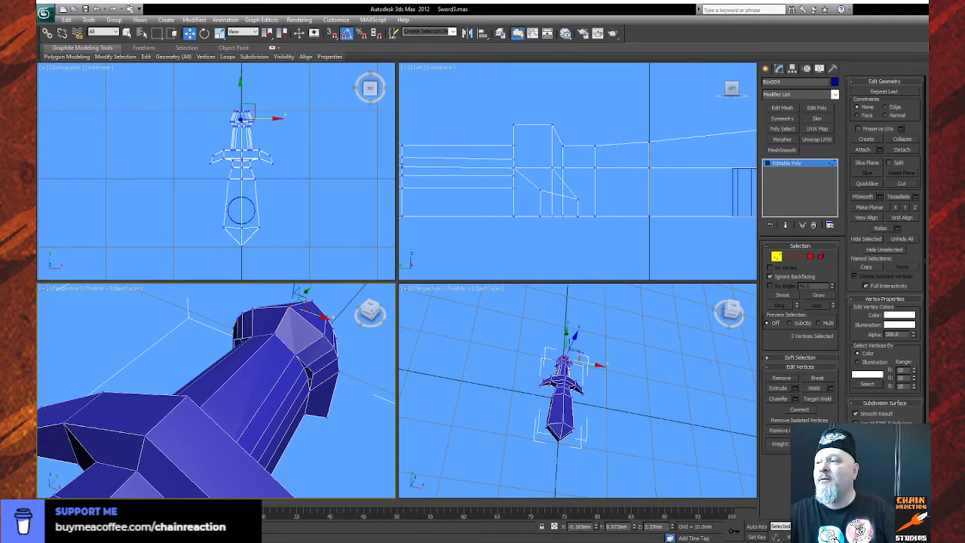
# Collapse the overlapping centreline vertex pairs on the top side of the pommel and where the pommel meets the handle.
pyautogui.click(909, 537)
pyautogui.moveTo(214, 367); pyautogui.dragTo(260, 423)
pyautogui.rightClick(260, 423)
pyautogui.click(242, 294)
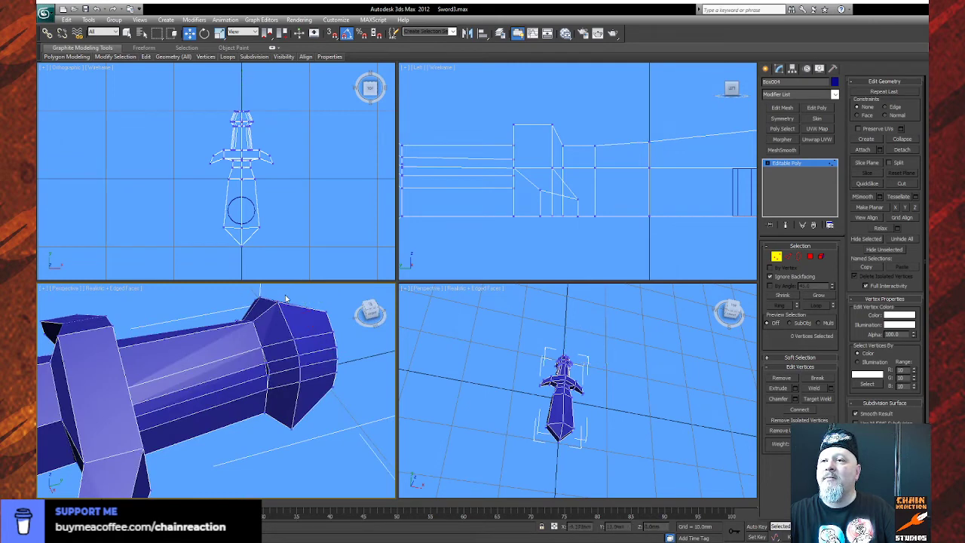
pyautogui.moveTo(272, 309); pyautogui.dragTo(285, 298)
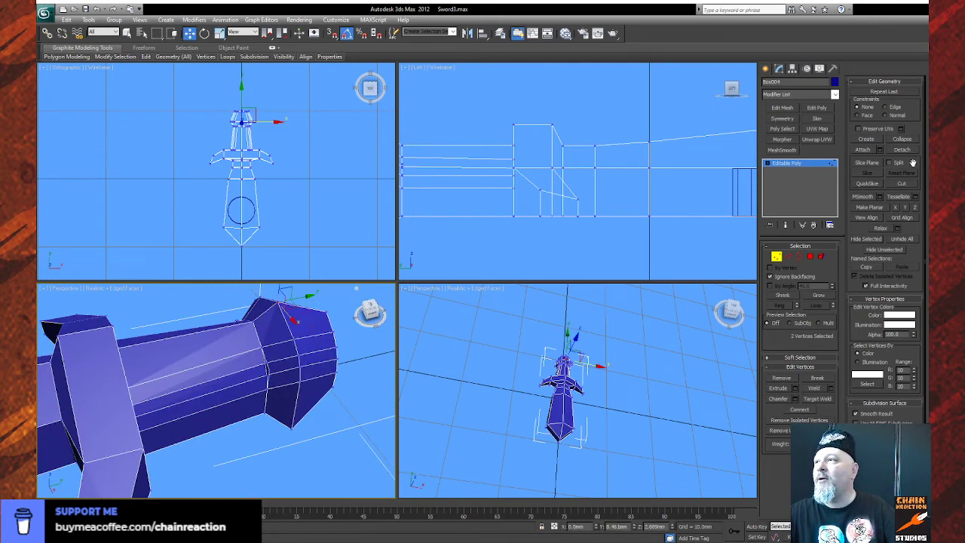
pyautogui.click(262, 322)
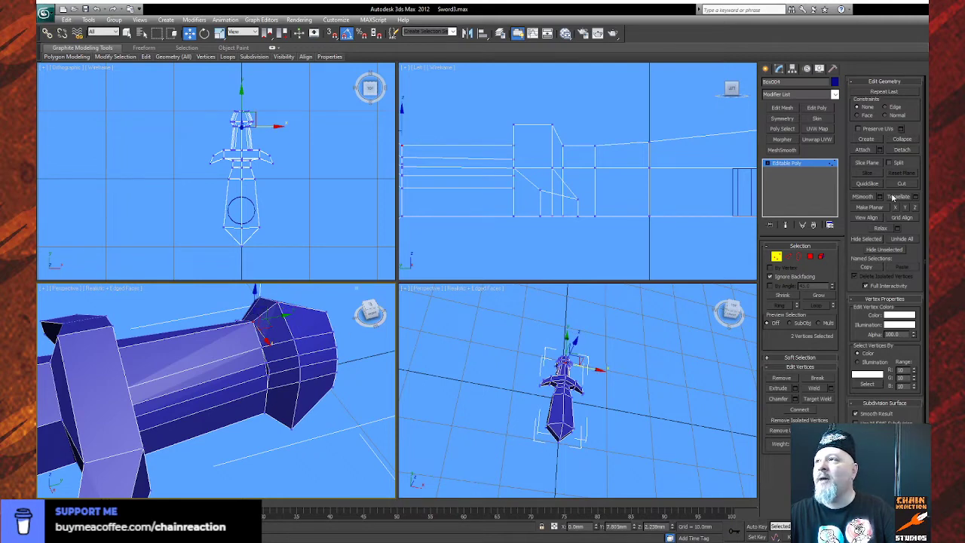
pyautogui.click(907, 143)
# Collapse the overlapping centreline vertices on the top side where the handle meets the guard and at the guard's handle-side upper edge.
pyautogui.moveTo(166, 454); pyautogui.dragTo(232, 452, button='middle')
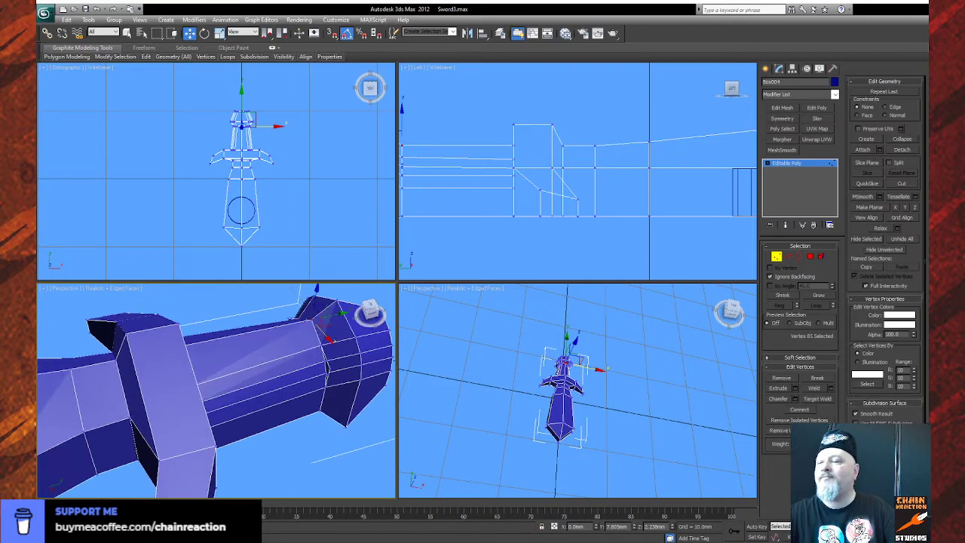
pyautogui.keyDown('alt'); pyautogui.moveTo(250, 404); pyautogui.dragTo(217, 347, button='middle'); pyautogui.keyUp('alt')
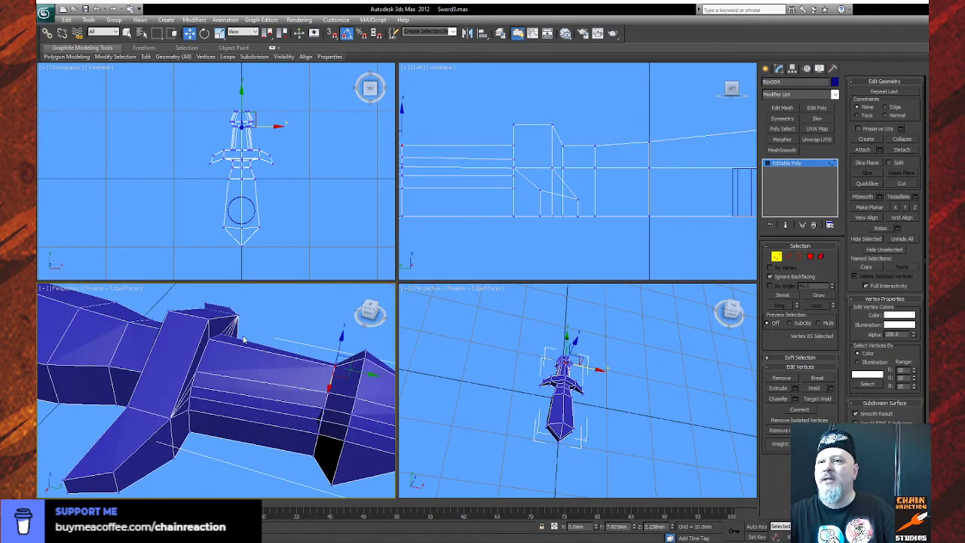
pyautogui.click(216, 339)
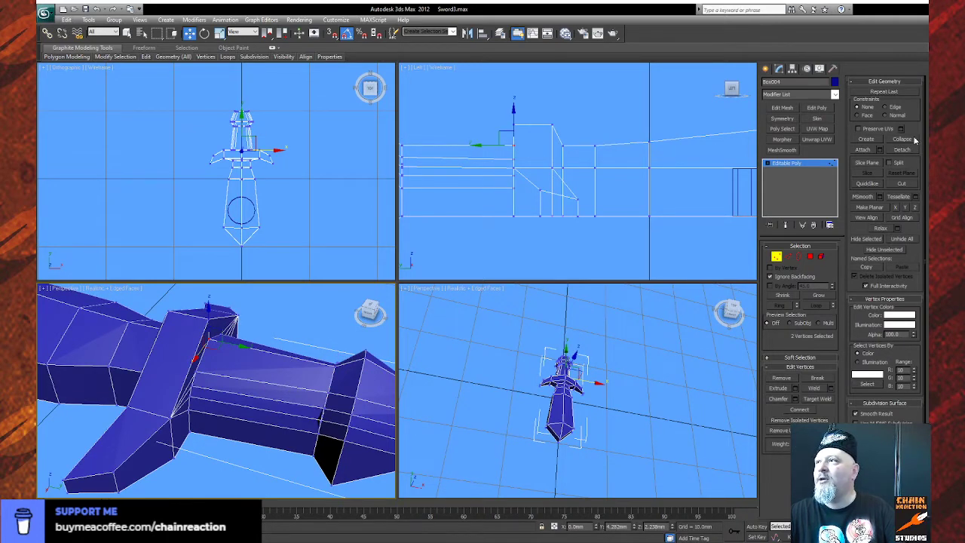
pyautogui.moveTo(222, 318); pyautogui.dragTo(223, 309)
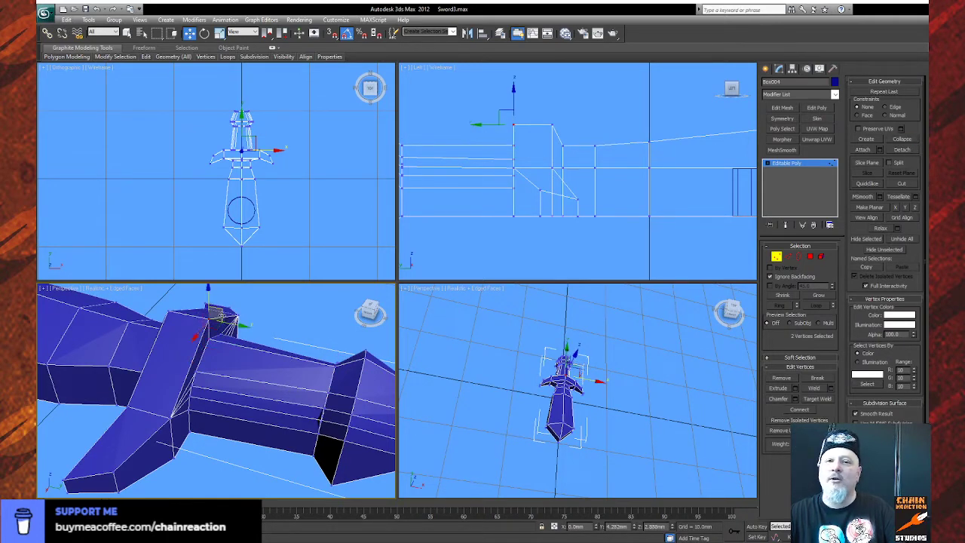
pyautogui.click(909, 141)
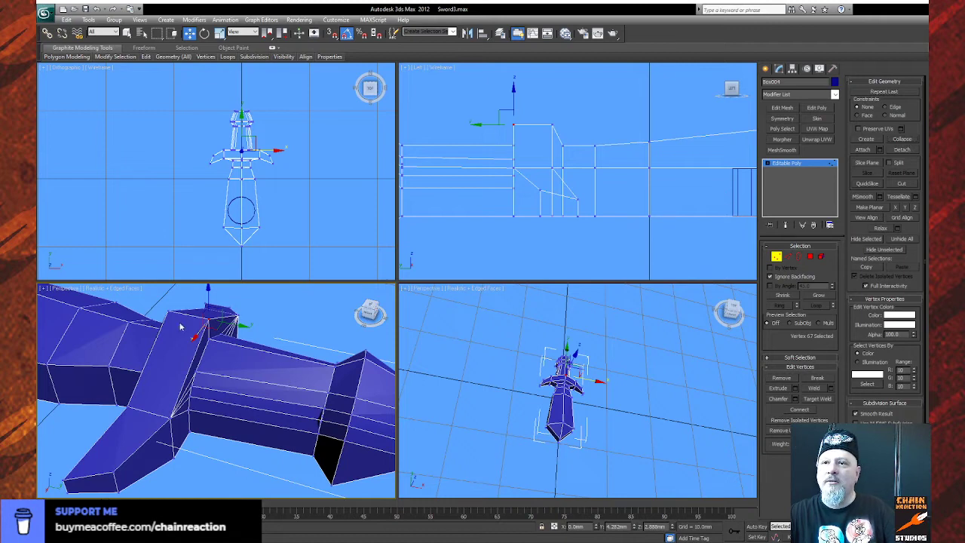
# Collapse the overlapping centreline vertices at the guard's blade-side upper edge and where the guard meets the blade's neck.
pyautogui.moveTo(163, 324); pyautogui.dragTo(176, 310)
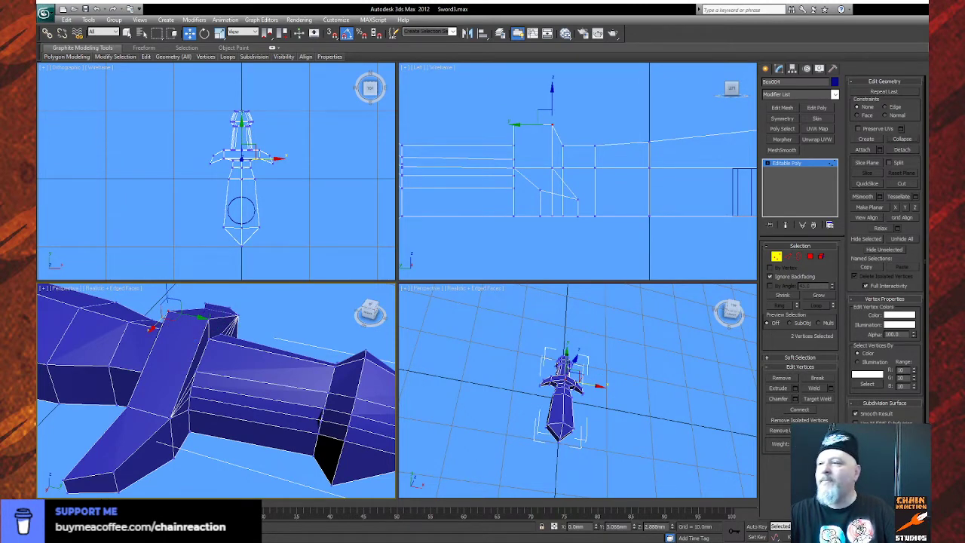
pyautogui.keyDown('alt'); pyautogui.moveTo(254, 398); pyautogui.dragTo(278, 380, button='middle'); pyautogui.keyUp('alt')
pyautogui.press('w')
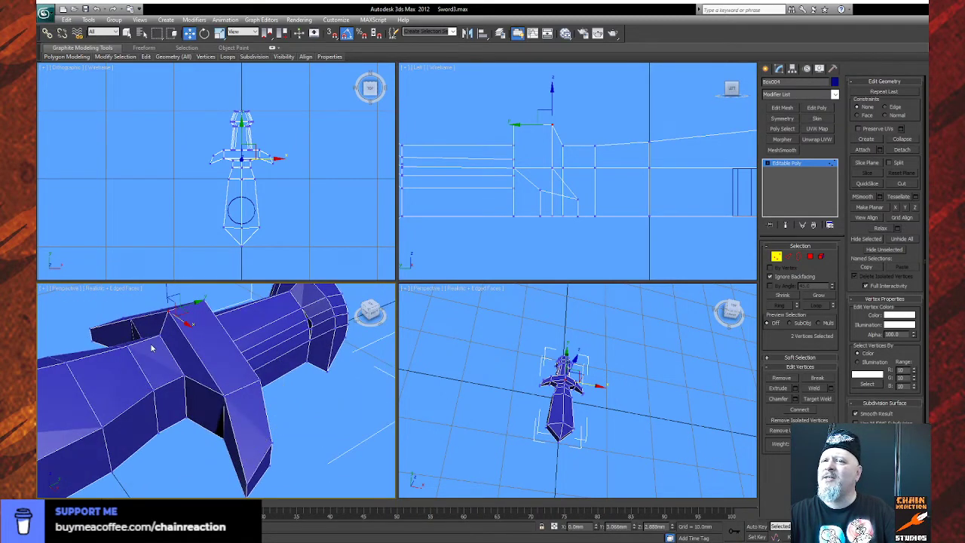
pyautogui.moveTo(169, 330); pyautogui.dragTo(160, 354)
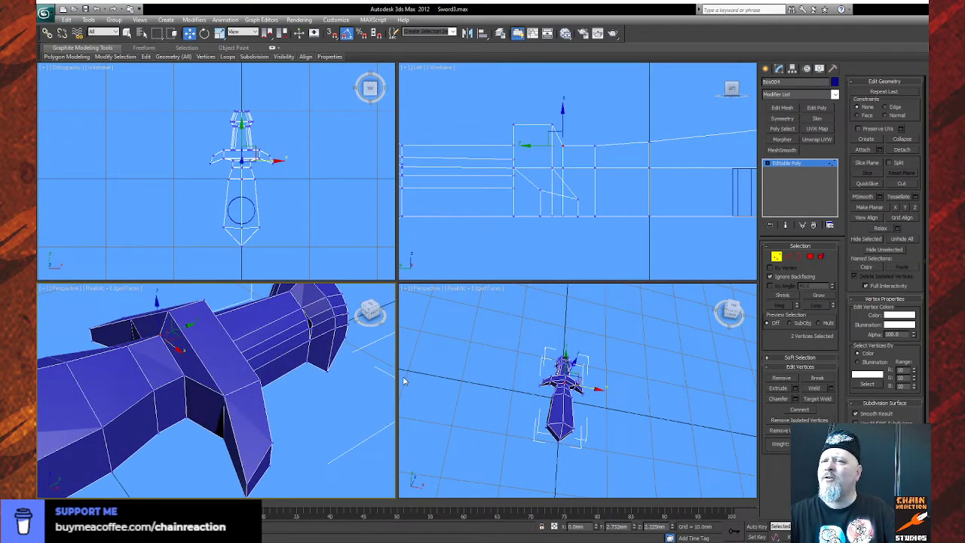
pyautogui.click(903, 139)
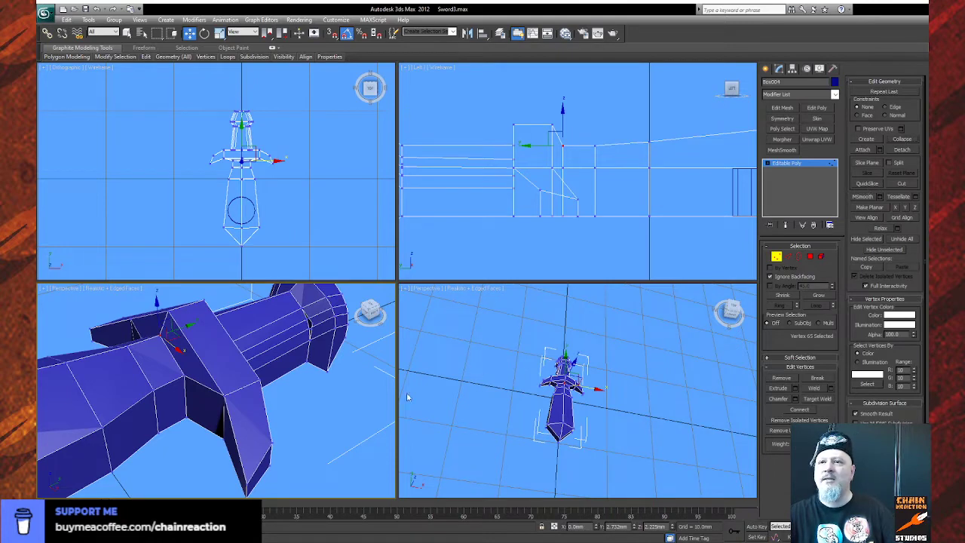
pyautogui.keyDown('alt'); pyautogui.moveTo(192, 441); pyautogui.dragTo(157, 399, button='middle'); pyautogui.keyUp('alt')
pyautogui.moveTo(159, 388); pyautogui.dragTo(165, 374)
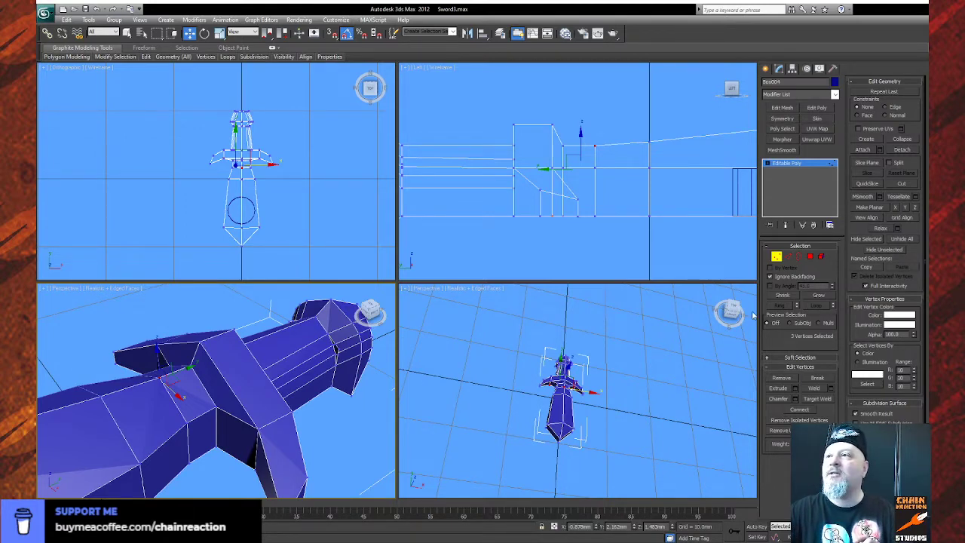
pyautogui.click(579, 269)
pyautogui.moveTo(155, 387); pyautogui.dragTo(166, 373)
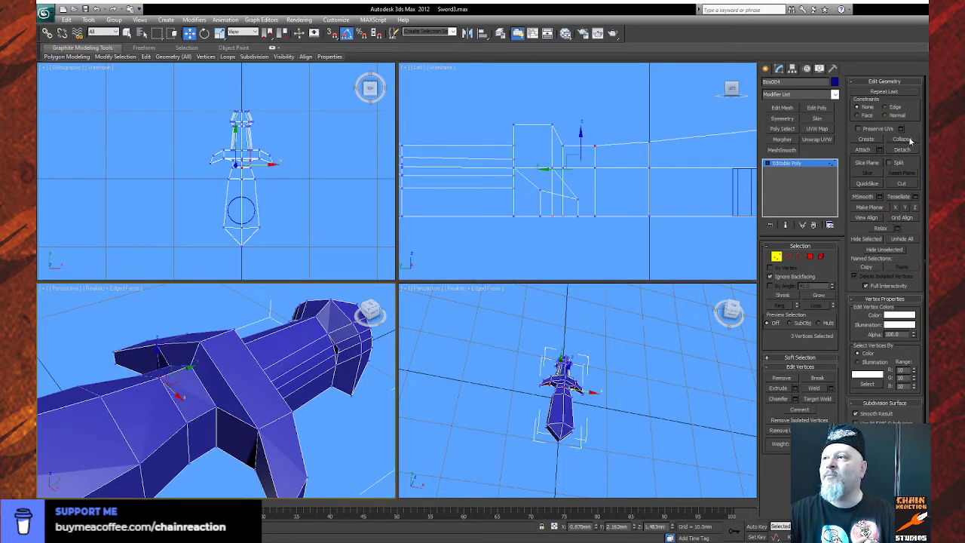
pyautogui.click(532, 337)
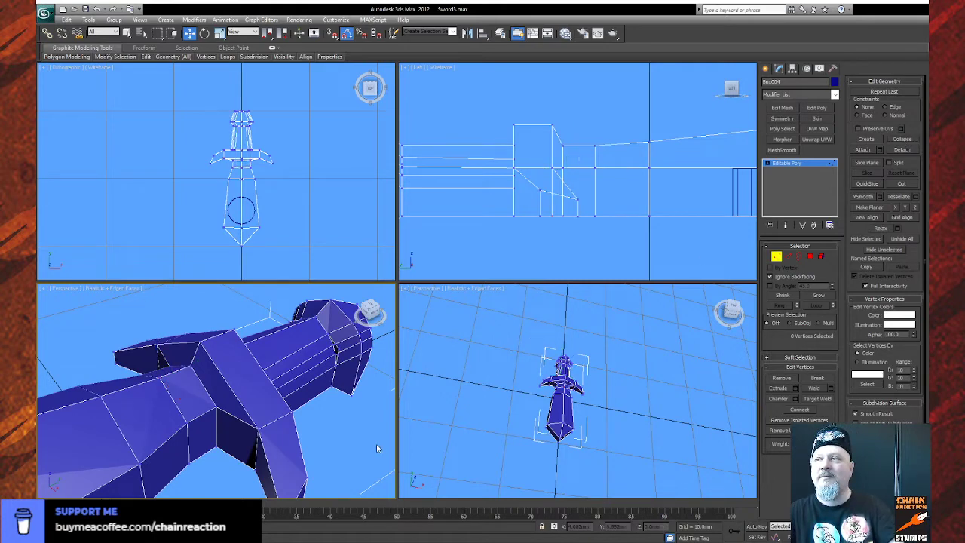
# Collapse the two overlapping centreline vertices on top of the blade's neck, just past the guard.
pyautogui.click(910, 536)
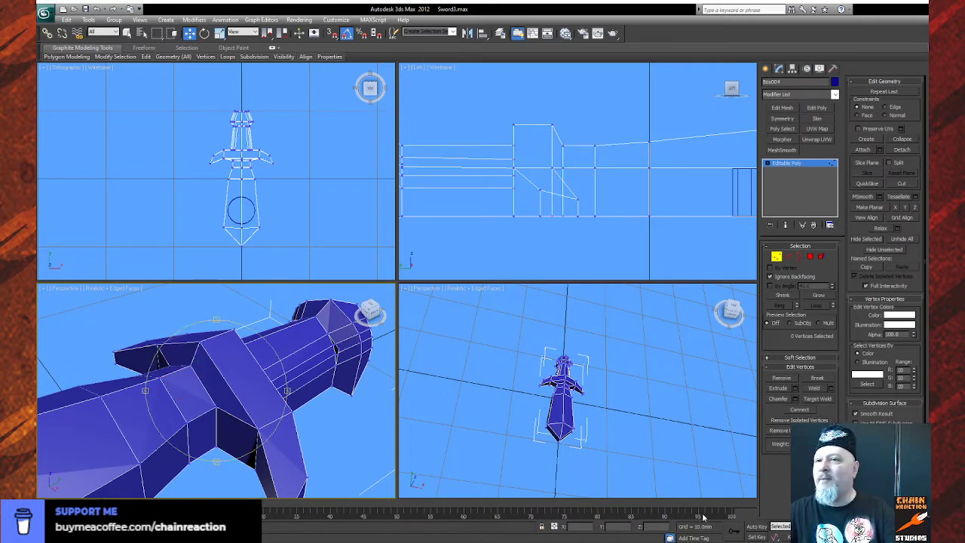
pyautogui.moveTo(265, 422); pyautogui.dragTo(193, 373)
pyautogui.rightClick(191, 375)
pyautogui.moveTo(176, 405); pyautogui.dragTo(178, 407)
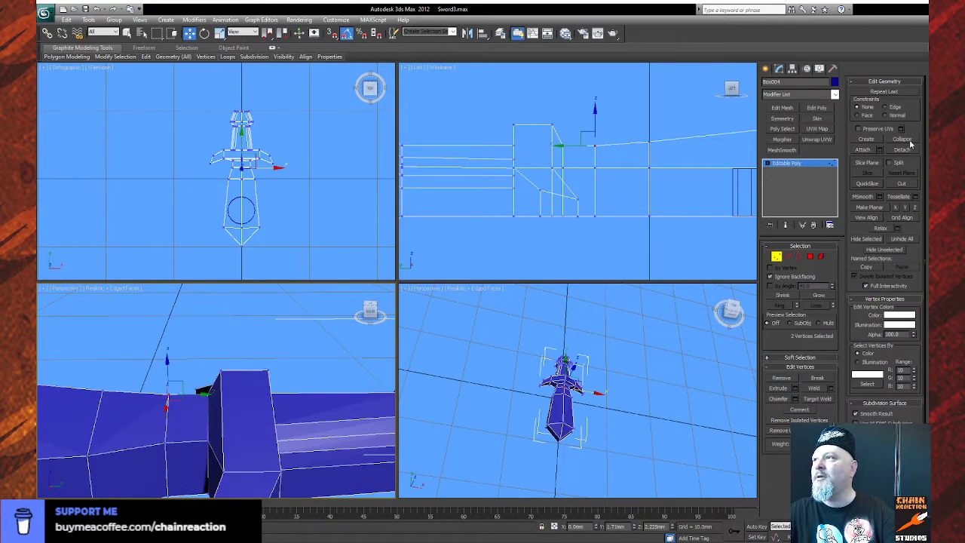
# Select only the two overlapping top centreline vertices where the neck meets the main blade and collapse them.
pyautogui.moveTo(160, 373); pyautogui.dragTo(186, 382, button='middle')
pyautogui.moveTo(177, 377); pyautogui.dragTo(201, 397)
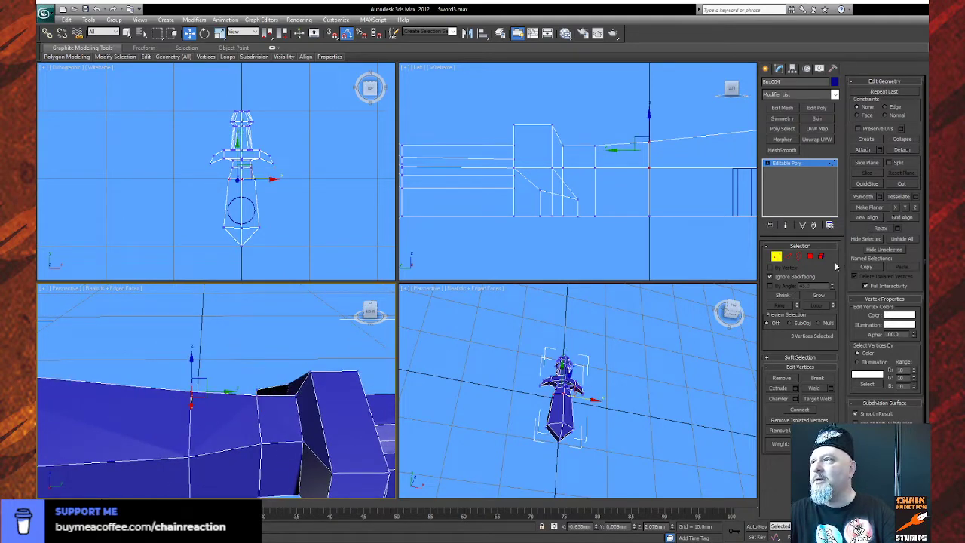
pyautogui.press('e')
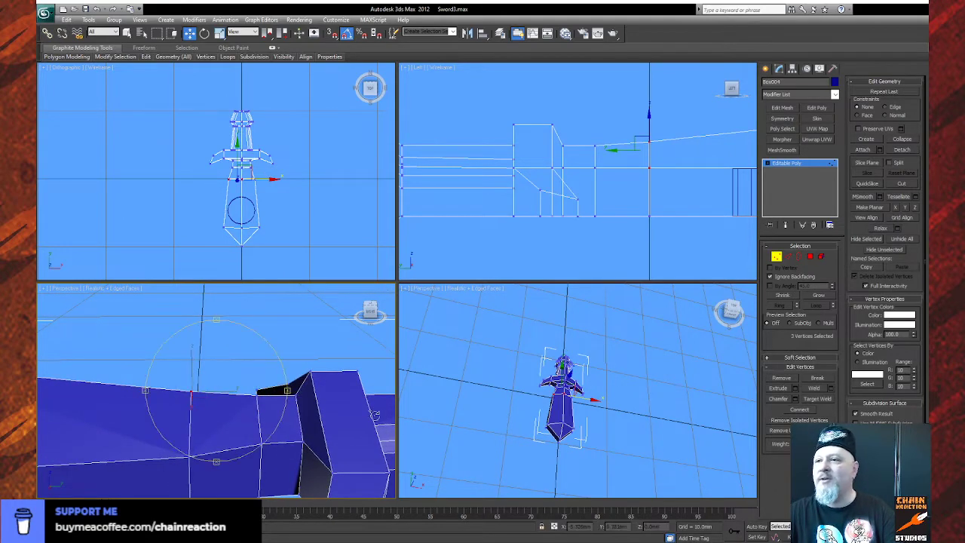
pyautogui.moveTo(231, 392); pyautogui.dragTo(235, 367)
pyautogui.rightClick(235, 367)
pyautogui.moveTo(633, 143); pyautogui.dragTo(448, 172, button='middle')
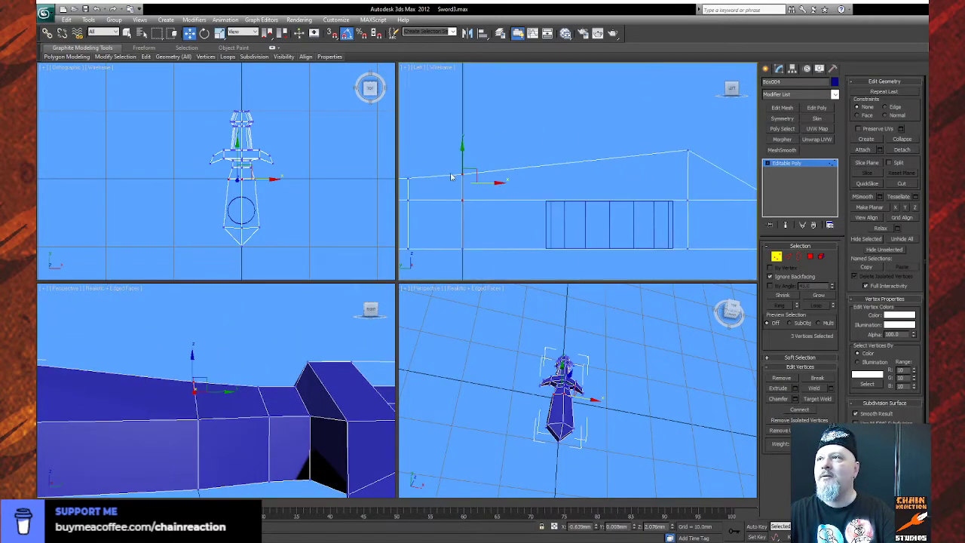
pyautogui.click(492, 151)
pyautogui.moveTo(478, 163); pyautogui.dragTo(450, 186)
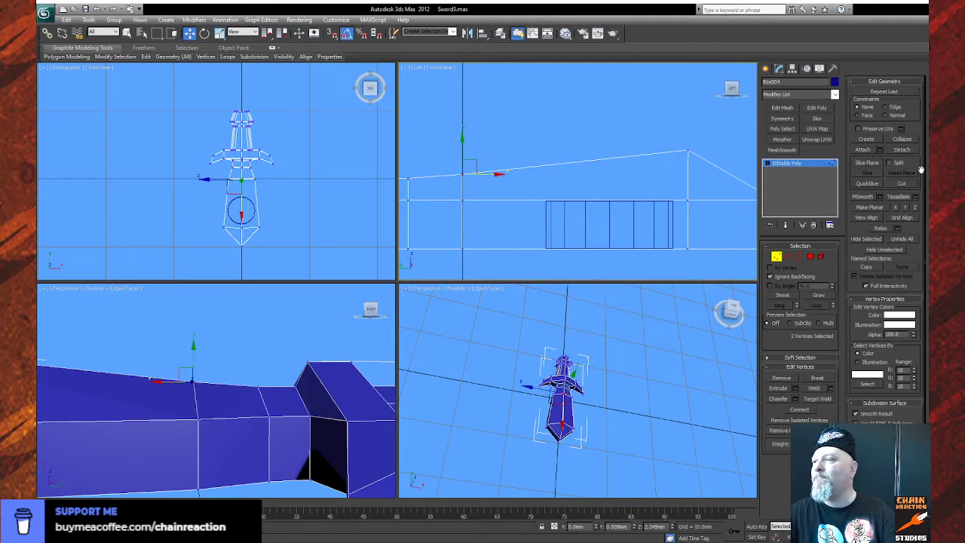
pyautogui.click(901, 139)
# Collapse the overlapping centreline vertices at the blade's highest ridge point and at the upper and lower corners of the tip.
pyautogui.moveTo(695, 145); pyautogui.dragTo(668, 164)
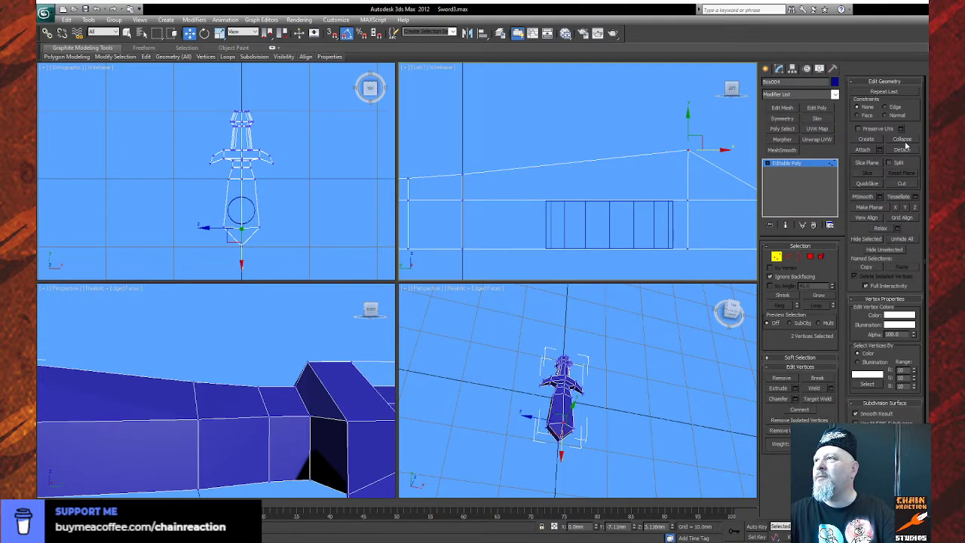
pyautogui.moveTo(712, 180); pyautogui.dragTo(565, 181, button='middle')
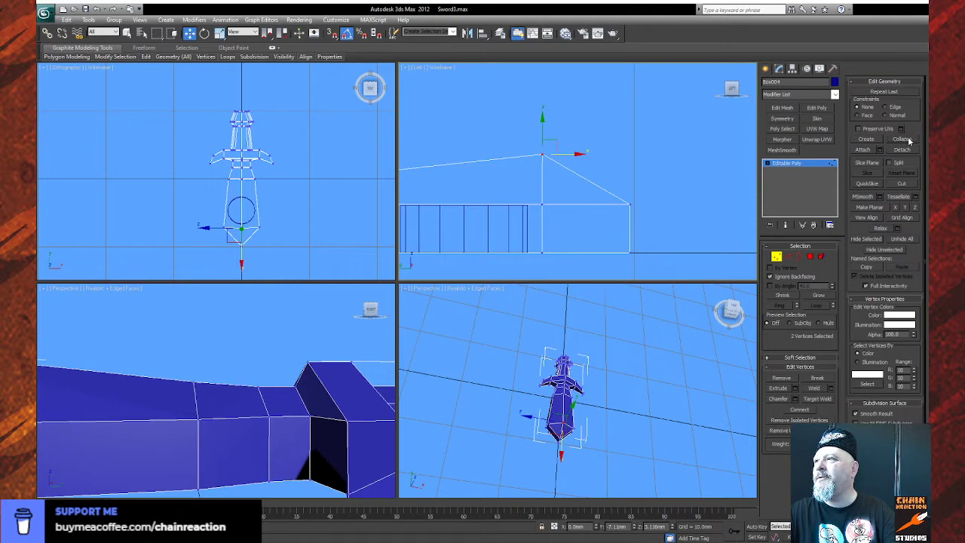
pyautogui.moveTo(654, 189); pyautogui.dragTo(617, 219)
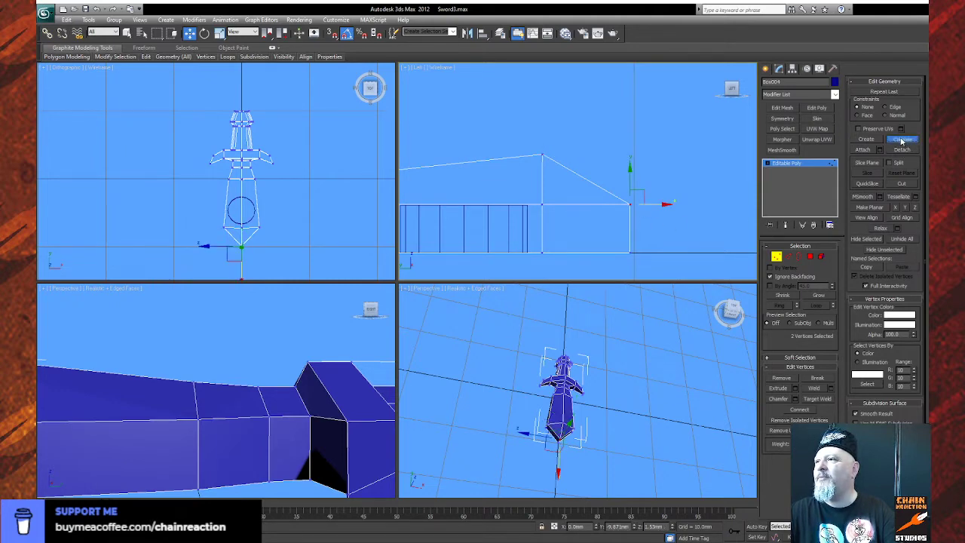
pyautogui.moveTo(651, 255); pyautogui.dragTo(615, 264)
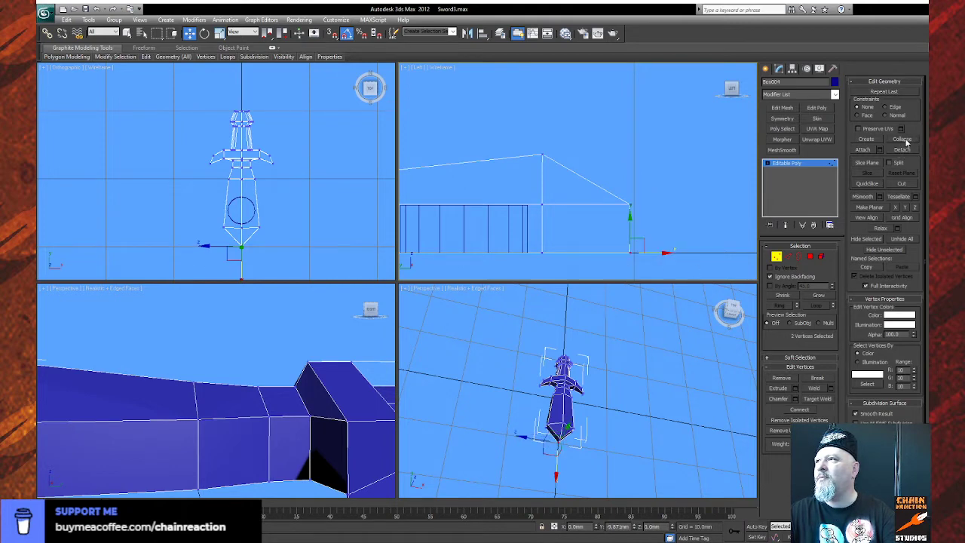
# Move one centreline vertex at the blade's highest ridge point slightly down and try to join it to its counterpart with Target Weld.
pyautogui.moveTo(568, 146); pyautogui.dragTo(521, 177)
pyautogui.click(908, 537)
pyautogui.moveTo(565, 240); pyautogui.dragTo(585, 252)
pyautogui.moveTo(596, 145); pyautogui.dragTo(636, 188)
pyautogui.rightClick(626, 174)
pyautogui.click(562, 175)
pyautogui.moveTo(549, 174); pyautogui.dragTo(496, 197)
pyautogui.click(569, 185)
pyautogui.click(528, 182)
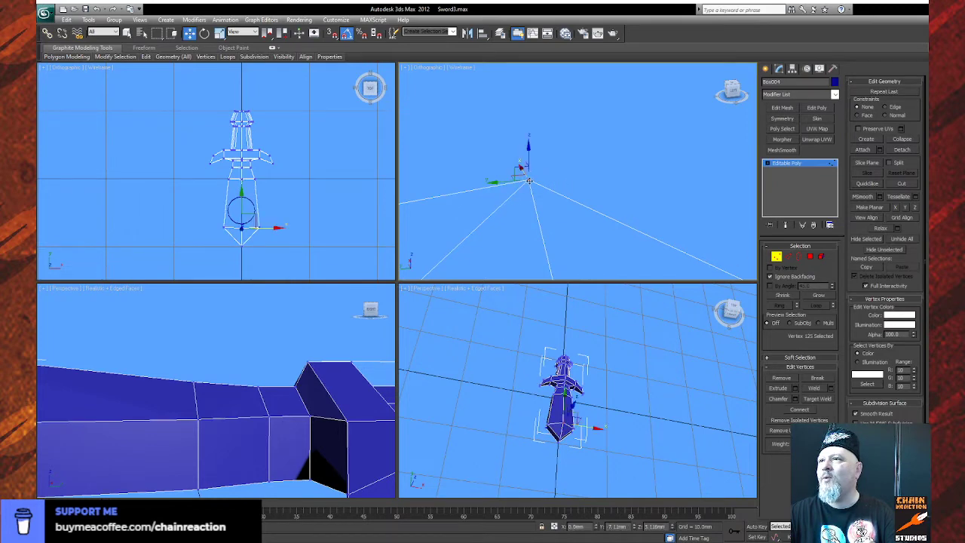
pyautogui.moveTo(528, 160); pyautogui.dragTo(528, 168)
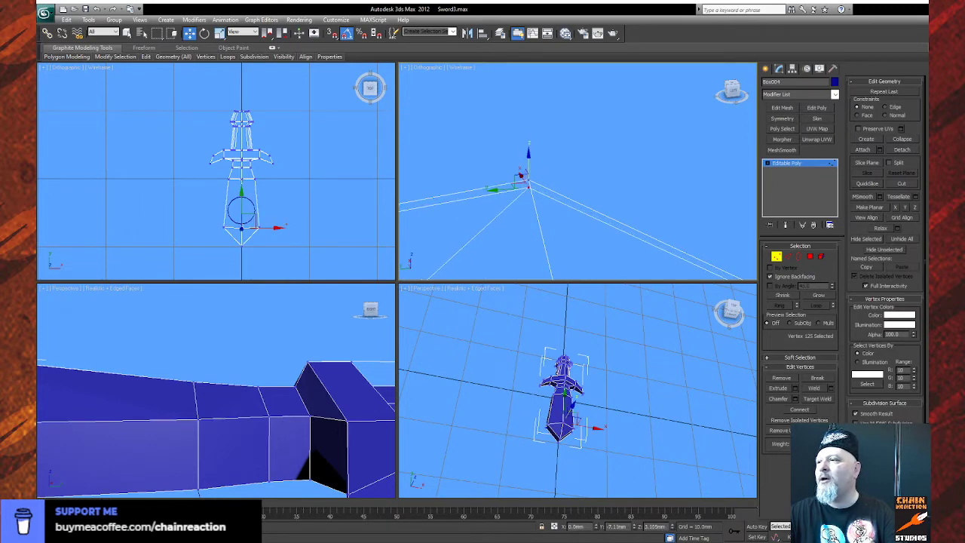
pyautogui.click(819, 399)
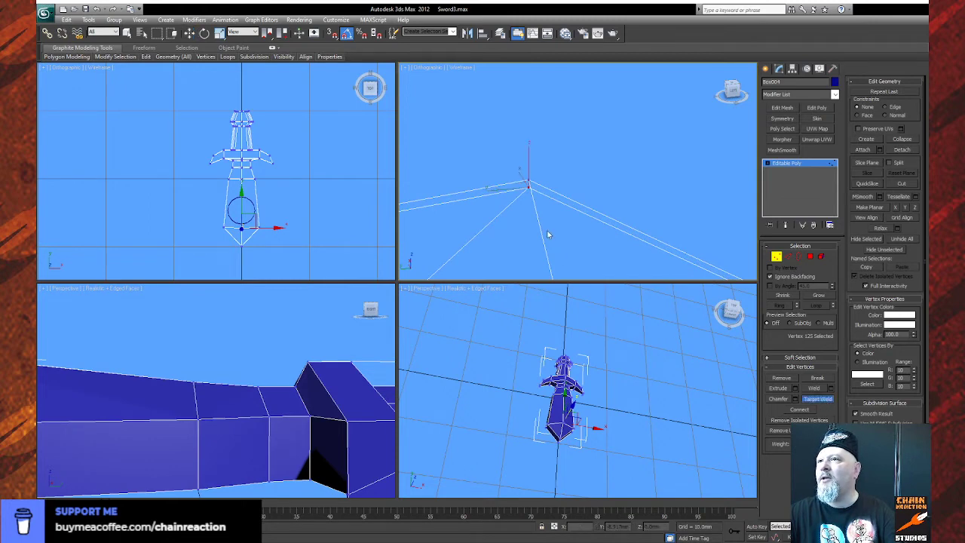
pyautogui.rightClick(529, 185)
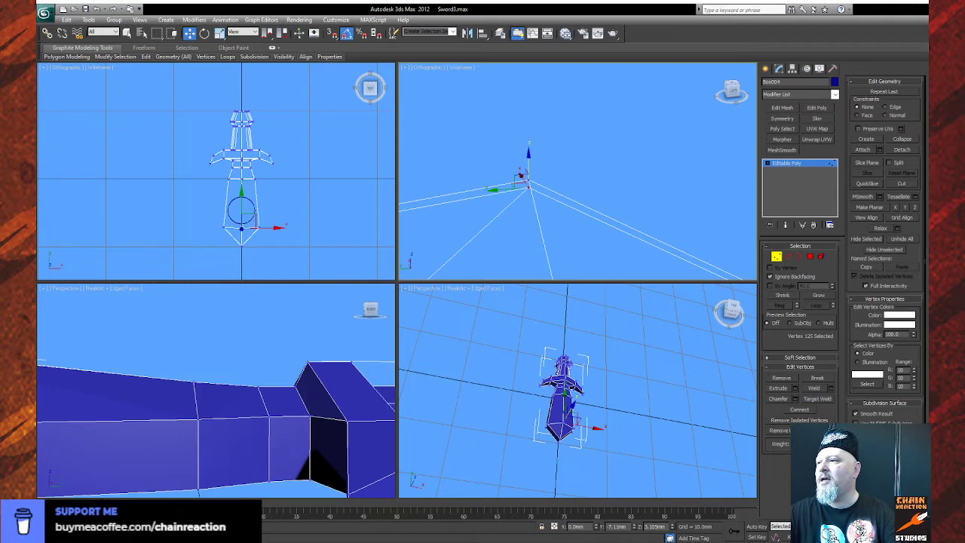
# Examine the blade's highest ridge point from several angles for a gap between the two halves.
pyautogui.click(909, 536)
pyautogui.moveTo(522, 206); pyautogui.dragTo(422, 210)
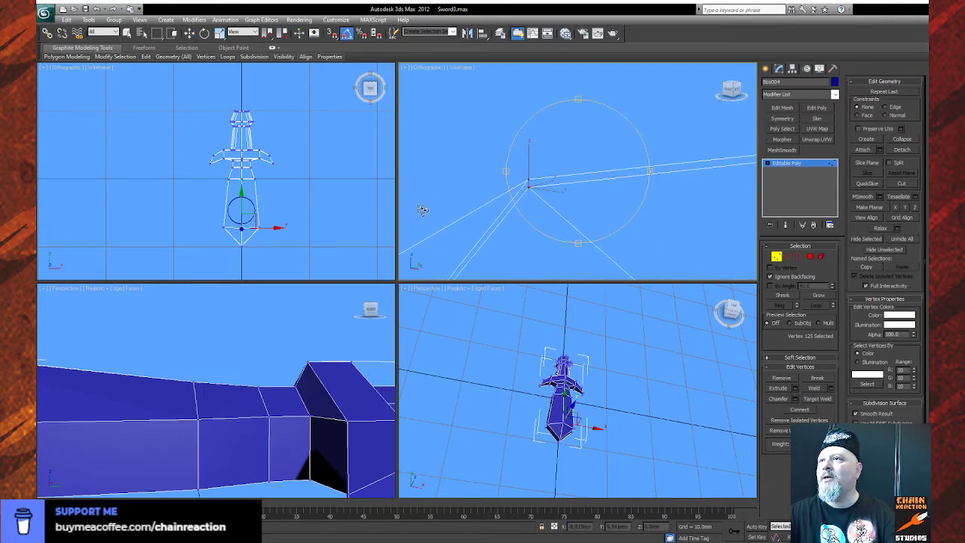
pyautogui.scroll(10, 580, 463)
pyautogui.moveTo(580, 463); pyautogui.dragTo(641, 302, button='middle')
pyautogui.moveTo(641, 302); pyautogui.dragTo(571, 371)
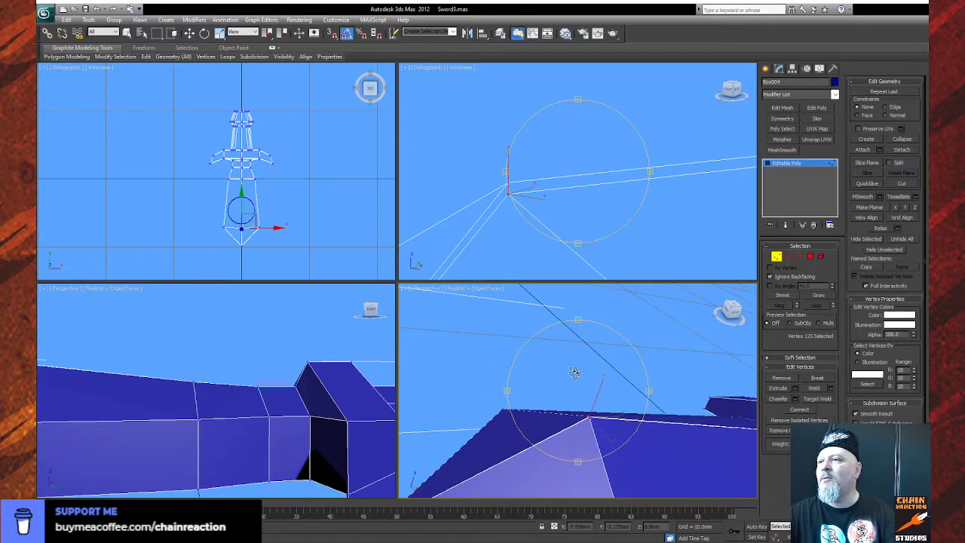
pyautogui.scroll(-10, 567, 393)
pyautogui.scroll(5, 565, 394)
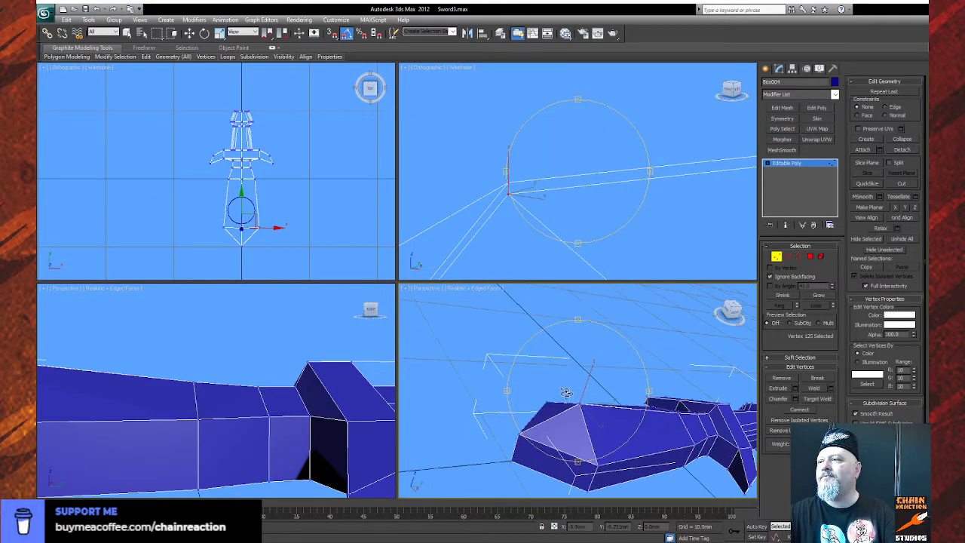
# Switch to polygon editing, clear the polygon selection and inspect the blade's open underside around the magnet recess.
pyautogui.click(810, 257)
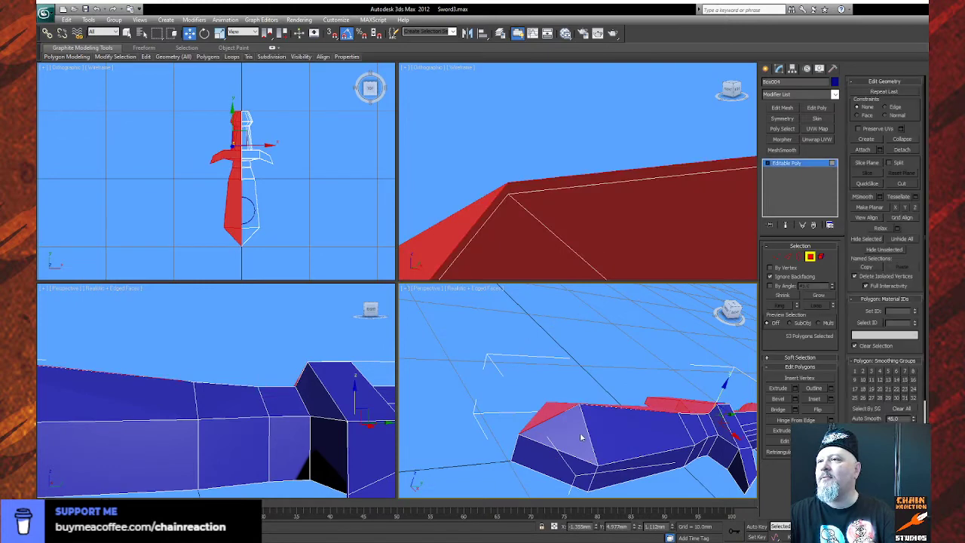
pyautogui.click(517, 363)
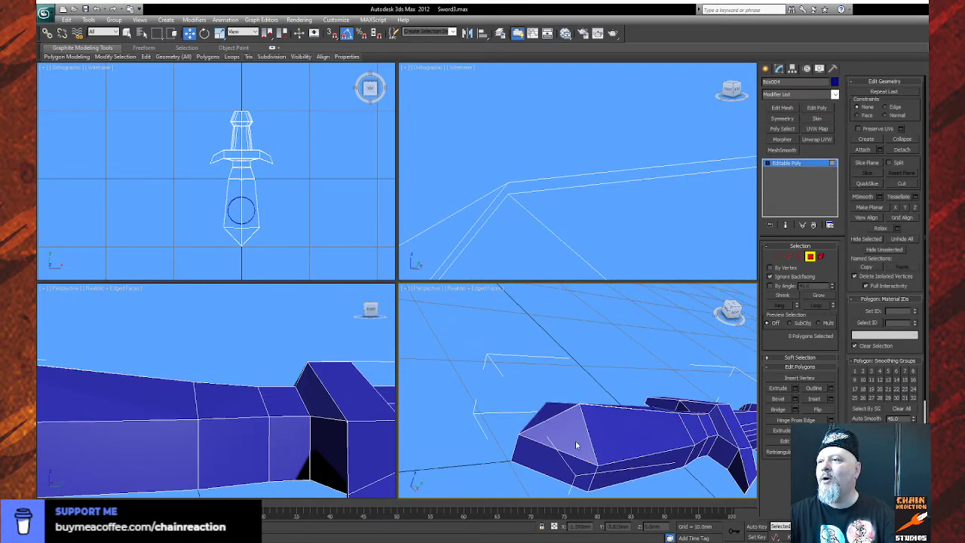
pyautogui.keyDown('alt'); pyautogui.moveTo(549, 423); pyautogui.dragTo(609, 317, button='middle'); pyautogui.keyUp('alt')
pyautogui.press('w')
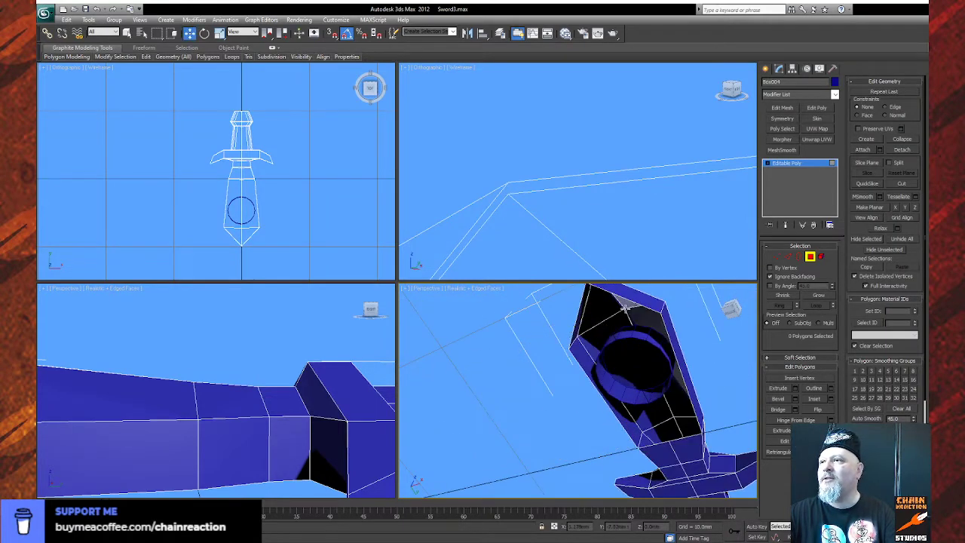
# Flip the normals of the top polygons along one half of the sword, then undo the flip and clear the selection.
pyautogui.click(624, 303)
pyautogui.keyDown('shift'); pyautogui.click(668, 348); pyautogui.keyUp('shift')
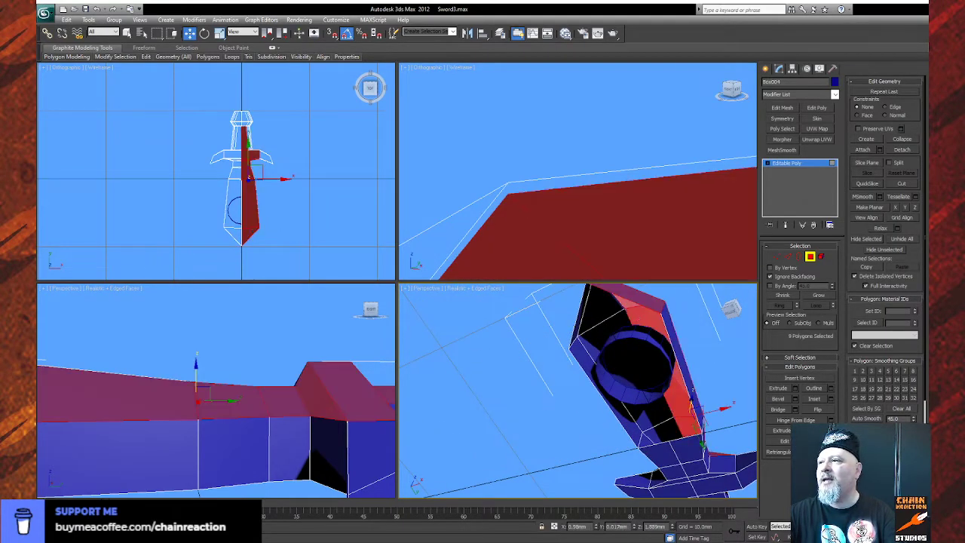
pyautogui.click(818, 410)
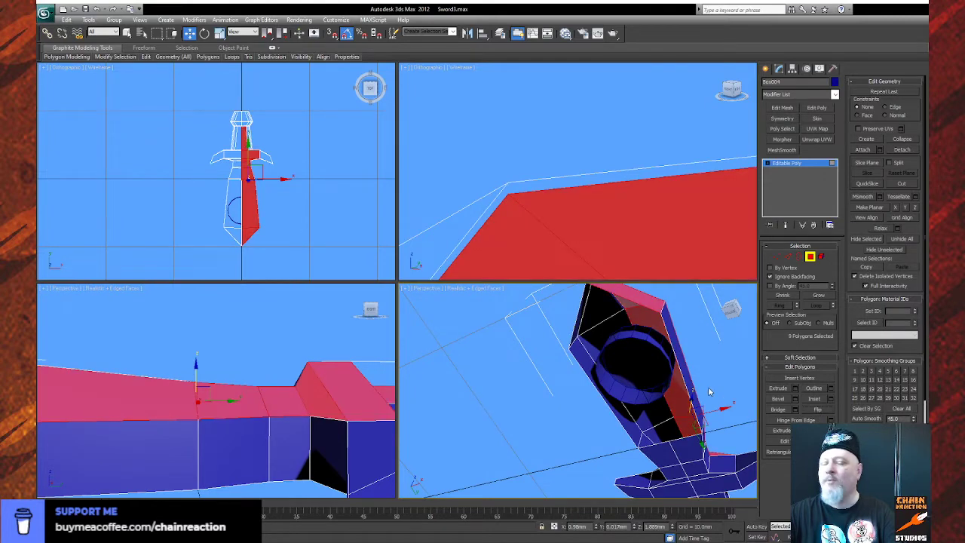
pyautogui.hotkey('ctrl', 'z')
pyautogui.click(700, 343)
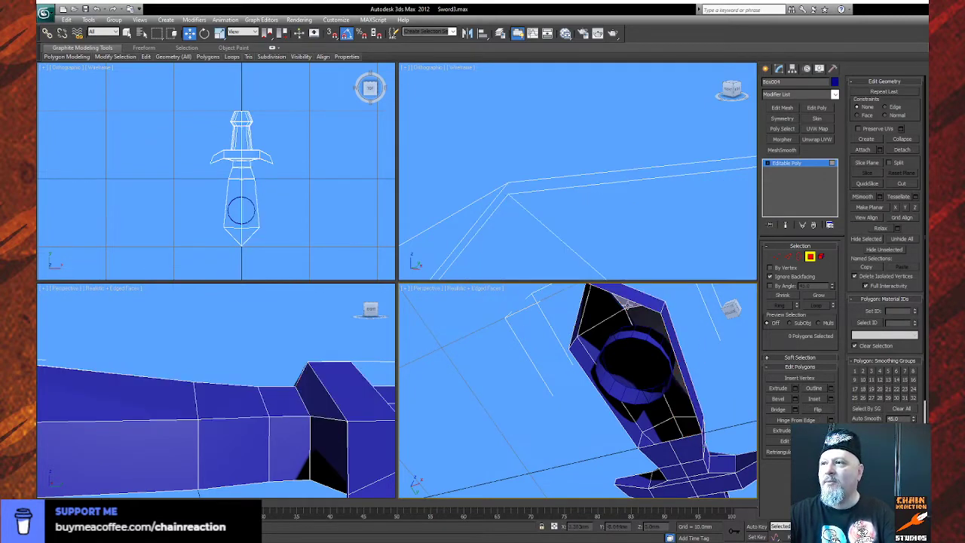
# Reselect the top polygons along that half of the sword from underneath and flip their normals.
pyautogui.click(626, 303)
pyautogui.keyDown('shift'); pyautogui.click(639, 312); pyautogui.keyUp('shift')
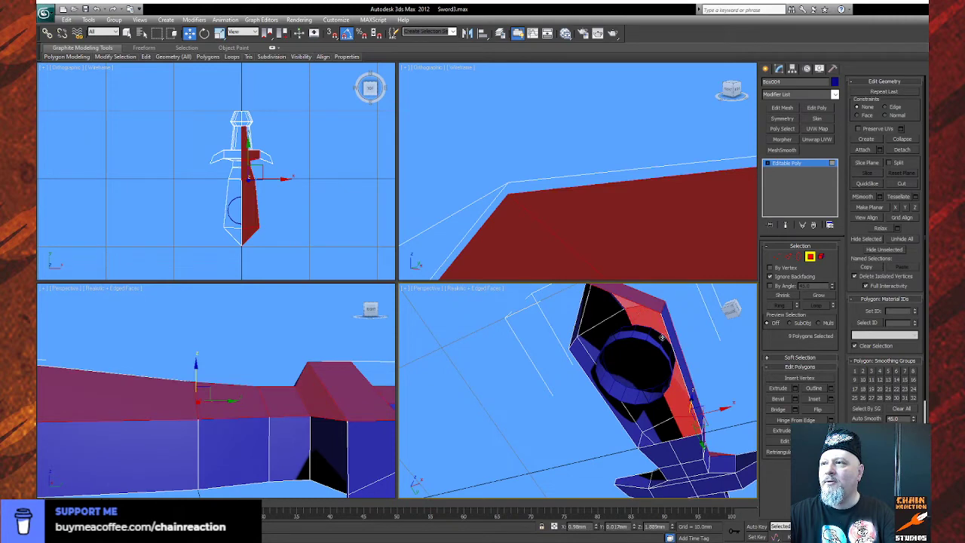
pyautogui.hotkey('ctrl', 'r')
pyautogui.moveTo(620, 367); pyautogui.dragTo(607, 440)
pyautogui.click(815, 410)
# Flip the normal of the underside polygon on the guard arm of the same half and clear the selection.
pyautogui.moveTo(664, 405); pyautogui.dragTo(439, 362)
pyautogui.press('w')
pyautogui.click(617, 411)
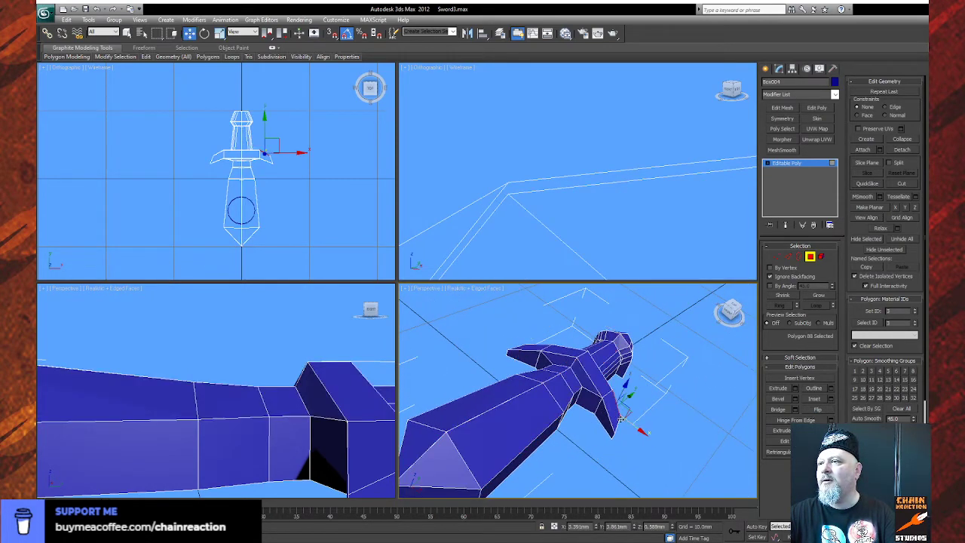
pyautogui.hotkey('ctrl', 'r')
pyautogui.moveTo(553, 426); pyautogui.dragTo(616, 425)
pyautogui.moveTo(617, 425); pyautogui.dragTo(542, 442, button='middle')
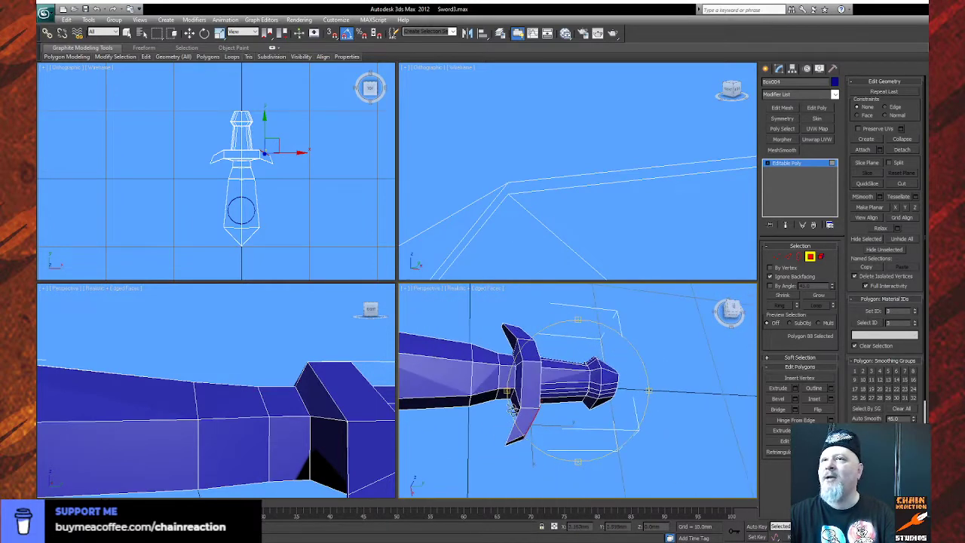
pyautogui.rightClick(541, 442)
pyautogui.click(524, 425)
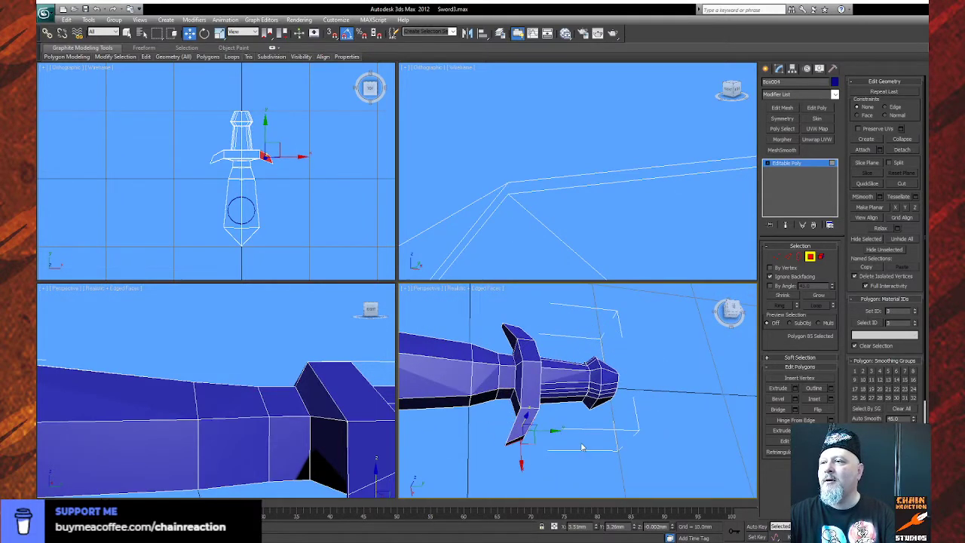
pyautogui.click(909, 537)
pyautogui.moveTo(579, 401); pyautogui.dragTo(646, 299)
pyautogui.click(818, 409)
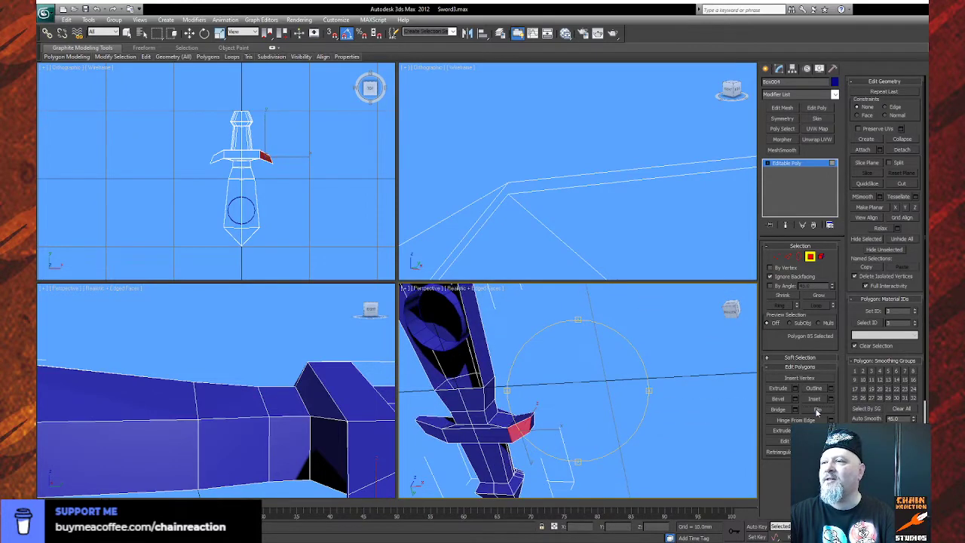
pyautogui.rightClick(505, 440)
pyautogui.click(504, 438)
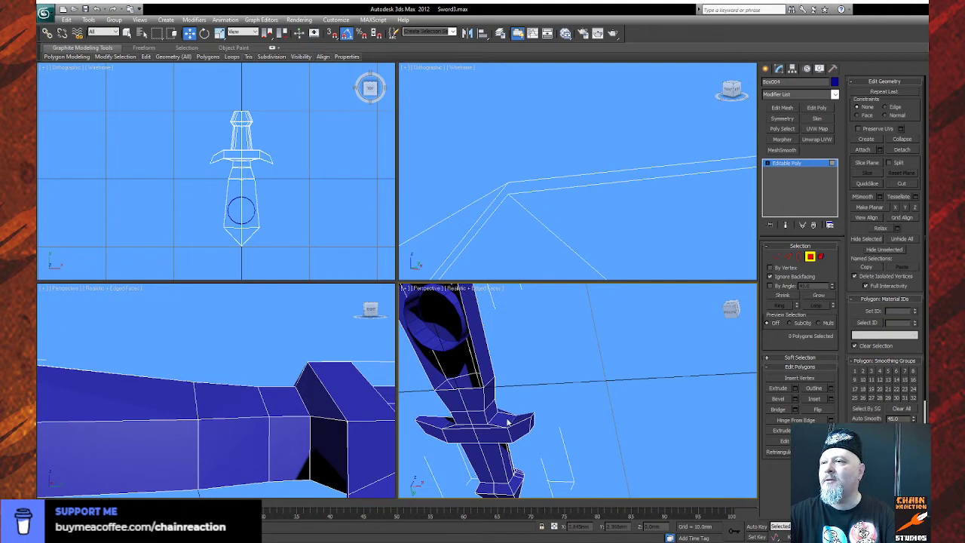
# Try flipping the normals of the upward-facing polygons on the same half, from the pommel to the blade.
pyautogui.hotkey('ctrl', 'r')
pyautogui.moveTo(541, 395); pyautogui.dragTo(541, 431)
pyautogui.press('w')
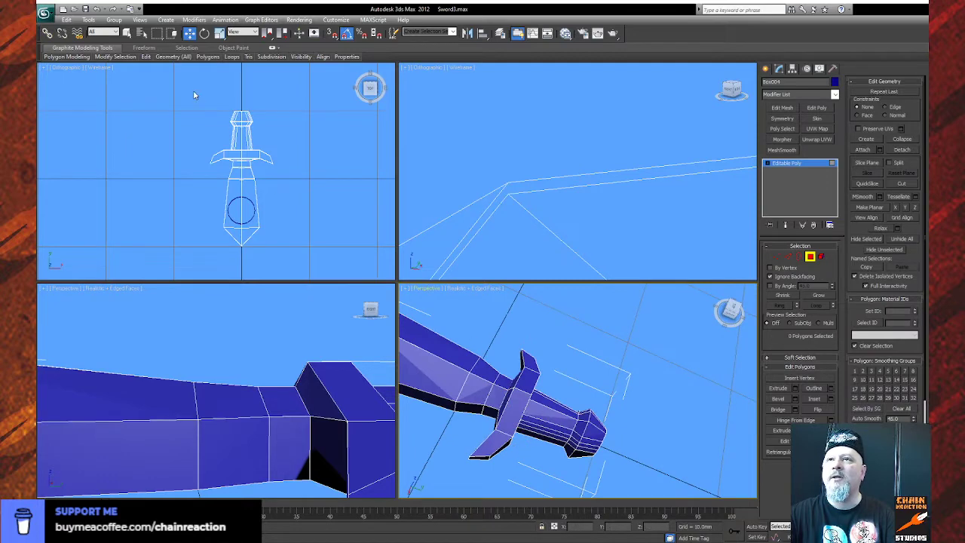
pyautogui.moveTo(266, 99); pyautogui.dragTo(250, 179)
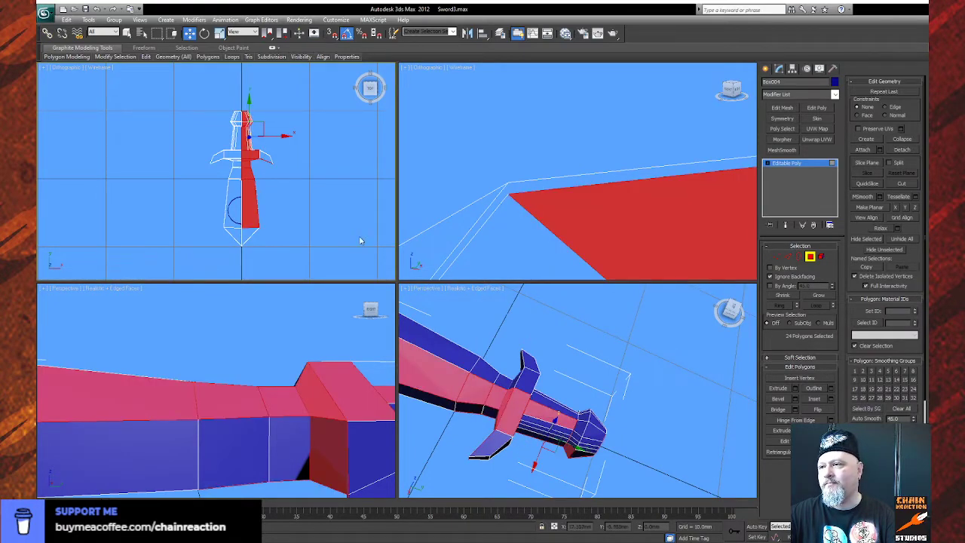
pyautogui.click(819, 409)
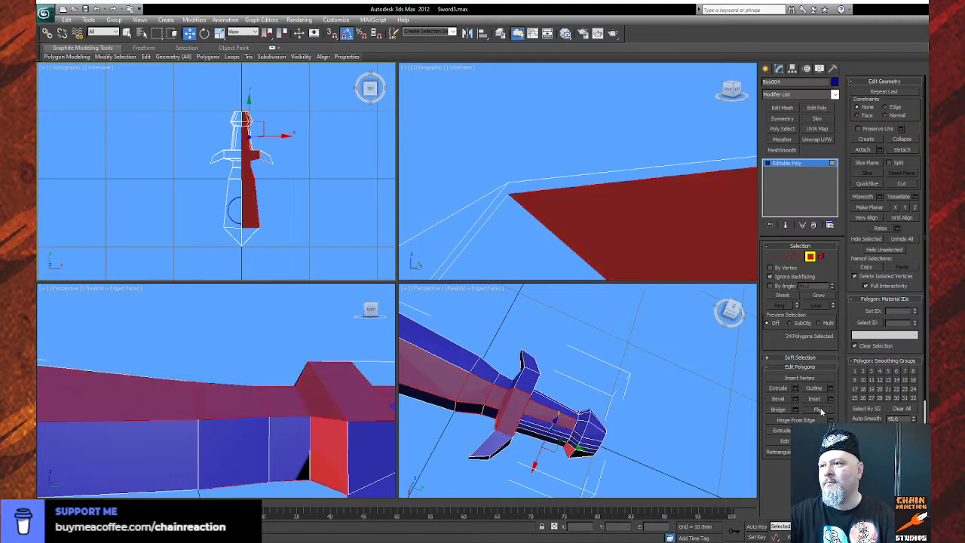
pyautogui.click(648, 428)
# Flip the normal of the grip's underside polygon on the same half of the sword.
pyautogui.click(548, 423)
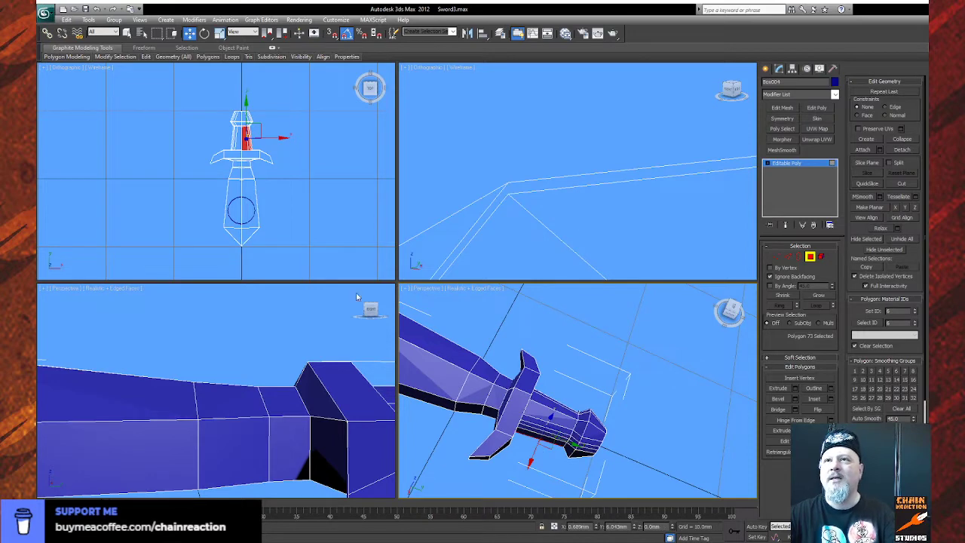
pyautogui.scroll(6, 303, 206)
pyautogui.moveTo(305, 205); pyautogui.dragTo(236, 271, button='middle')
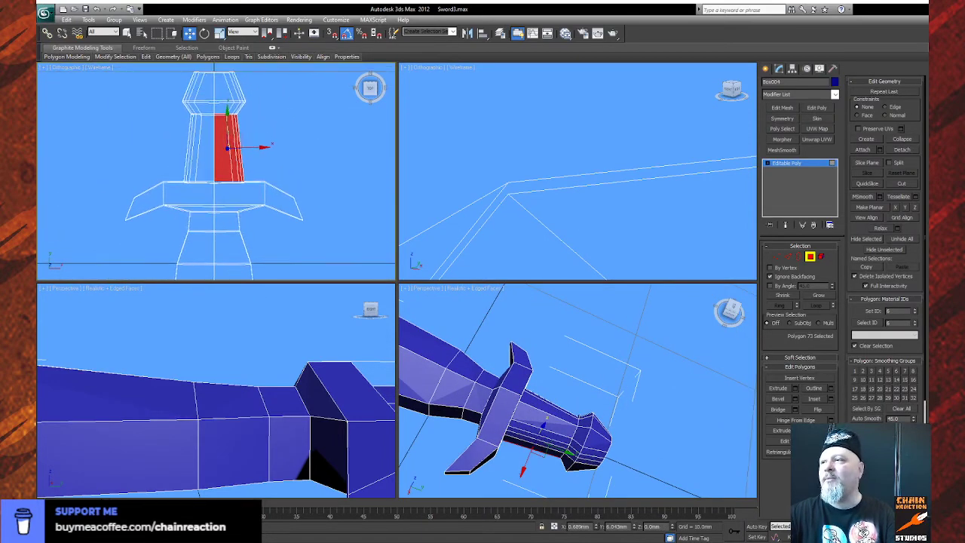
pyautogui.click(820, 409)
pyautogui.click(486, 345)
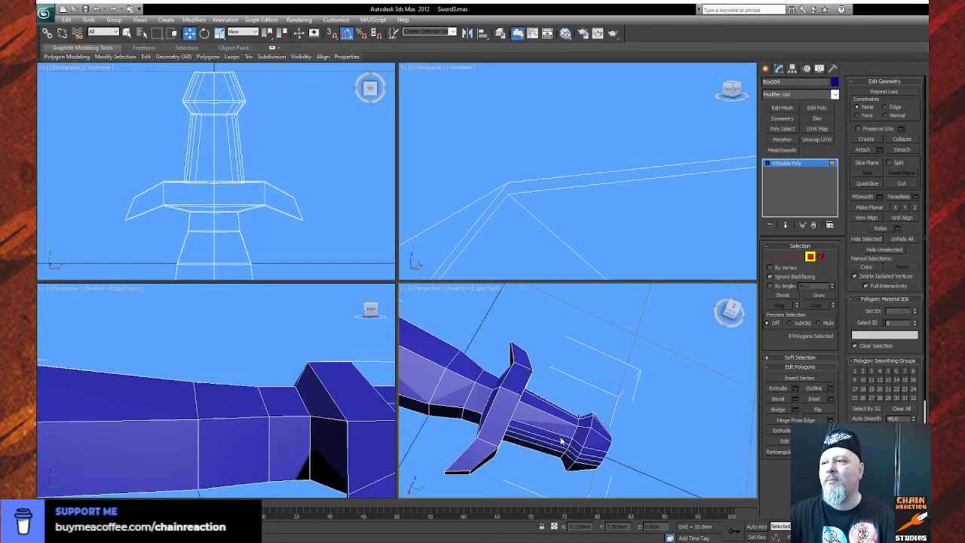
# Check which way the grip's polygons face by selecting one top polygon and a group across both halves.
pyautogui.click(553, 423)
pyautogui.hotkey('ctrl', 'z')
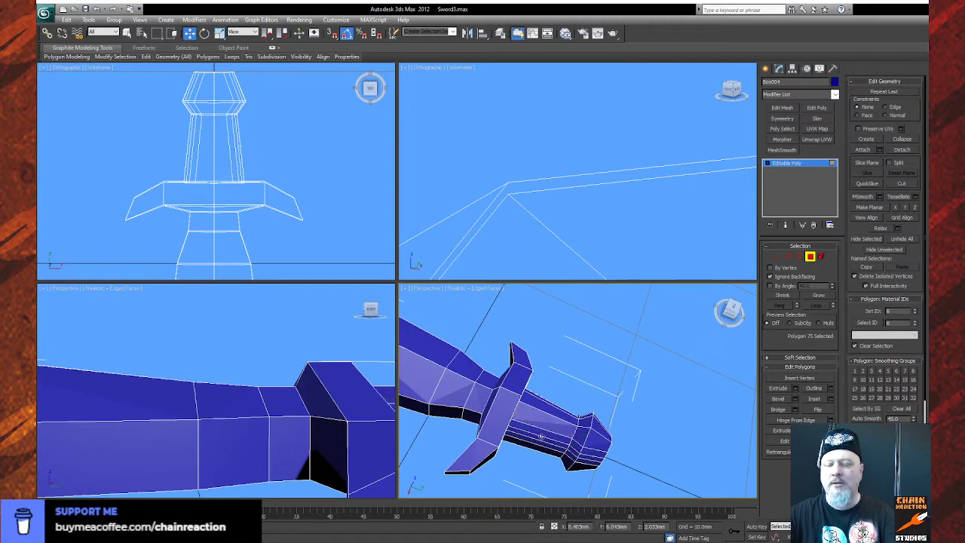
pyautogui.click(275, 139)
pyautogui.moveTo(219, 173); pyautogui.dragTo(219, 171)
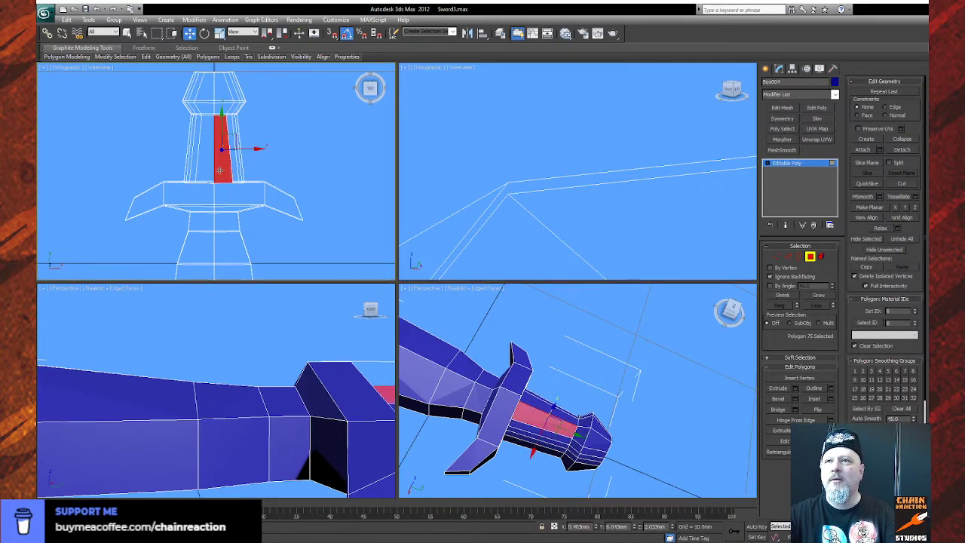
pyautogui.click(373, 222)
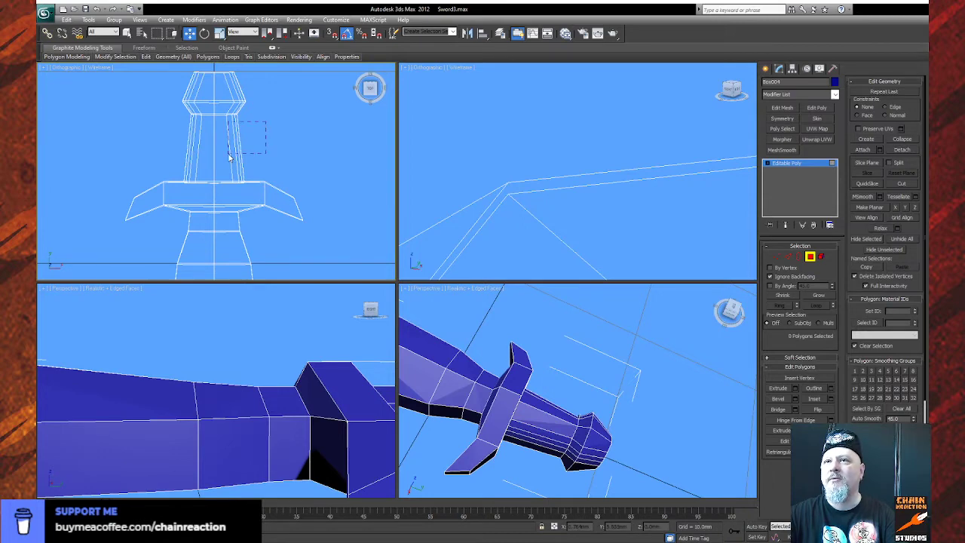
pyautogui.moveTo(229, 156); pyautogui.dragTo(230, 157)
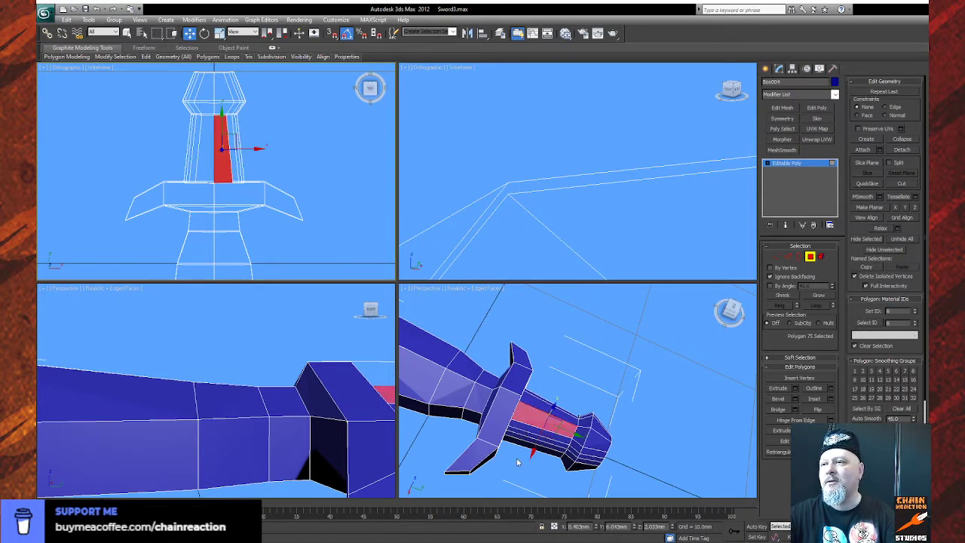
pyautogui.keyDown('alt'); pyautogui.moveTo(520, 461); pyautogui.dragTo(513, 401, button='middle'); pyautogui.keyUp('alt')
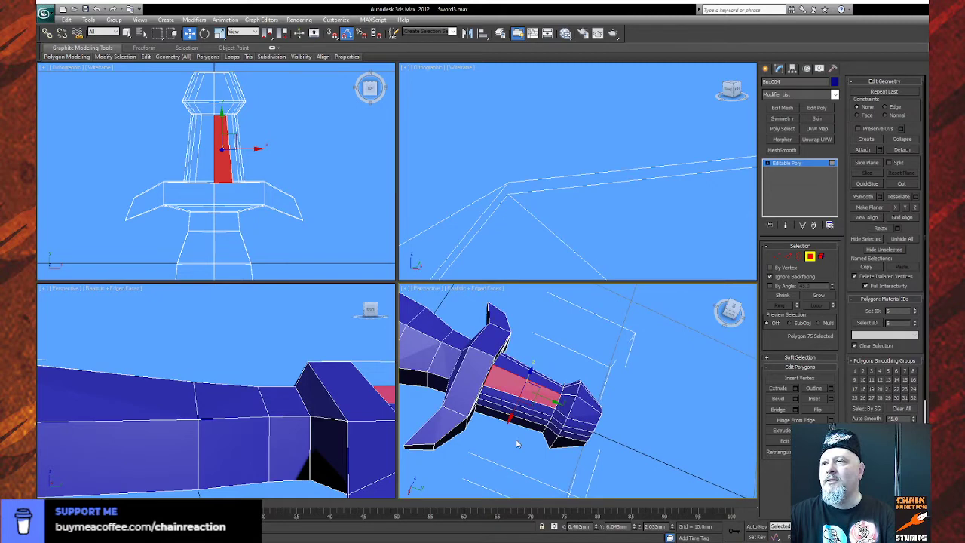
pyautogui.click(516, 443)
pyautogui.moveTo(142, 112); pyautogui.dragTo(264, 172)
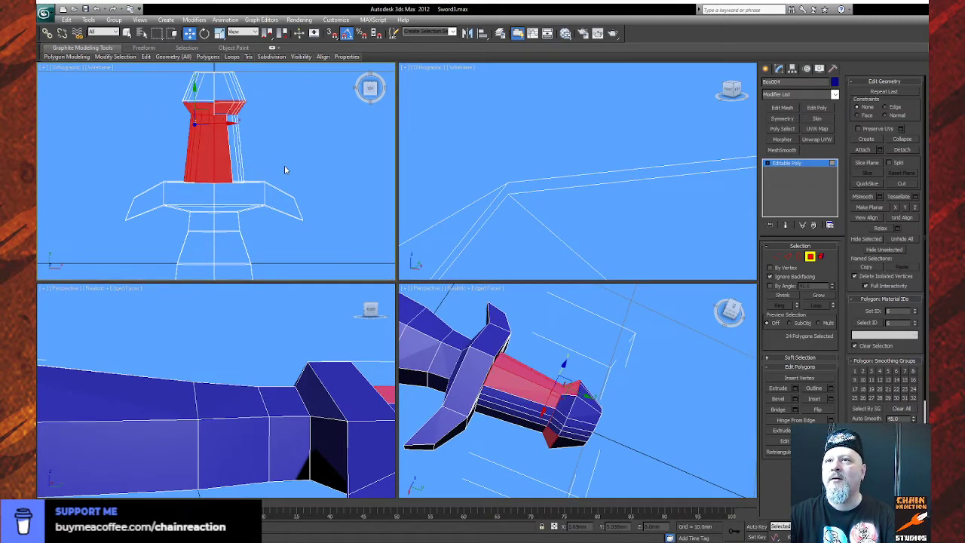
pyautogui.click(285, 170)
# Check the facing of the remaining polygons by selecting across the whole sword and one side polygon of the blade tip.
pyautogui.hotkey('ctrl', 'r')
pyautogui.moveTo(523, 422); pyautogui.dragTo(553, 370)
pyautogui.scroll(-6, 553, 371)
pyautogui.rightClick(547, 362)
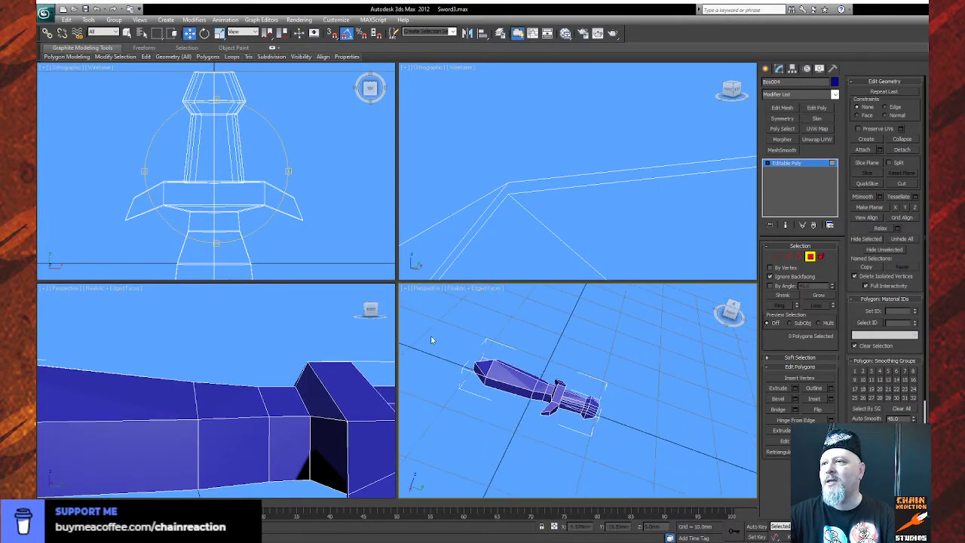
pyautogui.moveTo(729, 502); pyautogui.dragTo(719, 501)
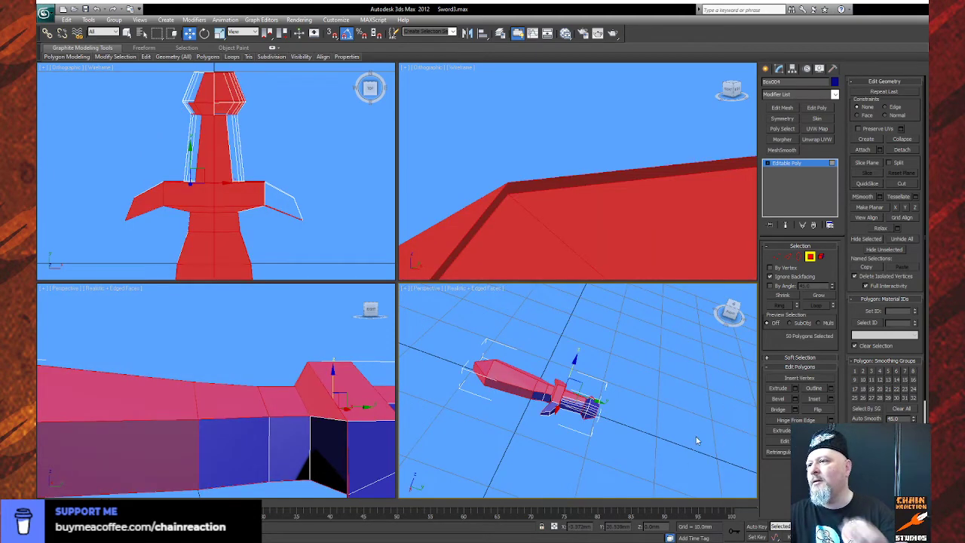
pyautogui.hotkey('ctrl', 'r')
pyautogui.moveTo(561, 417); pyautogui.dragTo(692, 379)
pyautogui.scroll(5, 614, 415)
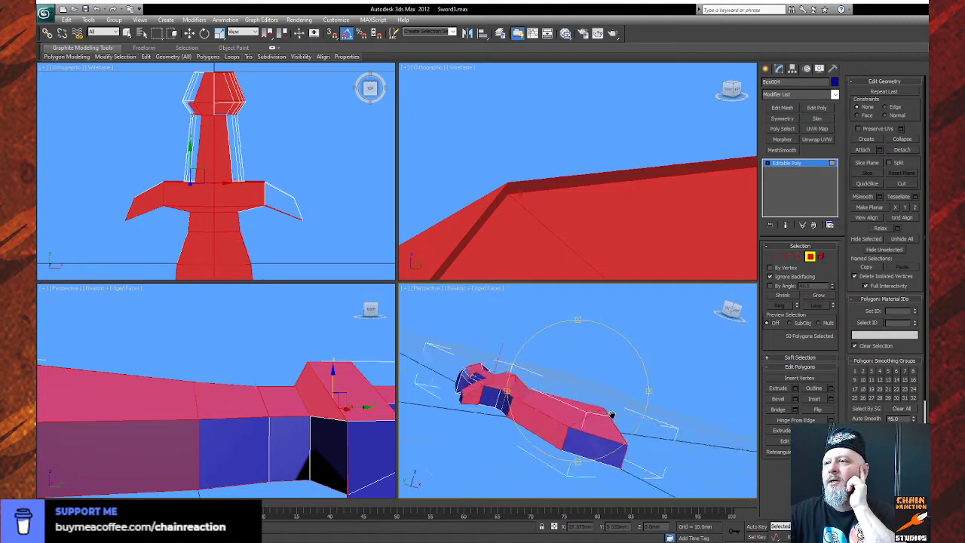
pyautogui.moveTo(614, 415); pyautogui.dragTo(601, 362, button='middle')
pyautogui.rightClick(600, 362)
pyautogui.click(567, 467)
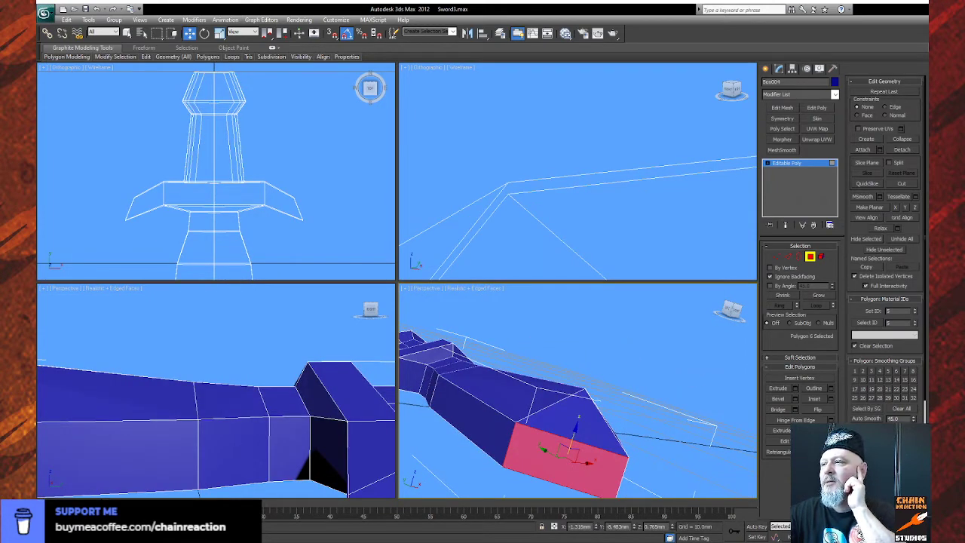
# Join the two separate vertices at the blade's highest ridge point with Target Weld.
pyautogui.hotkey('ctrl', 'r')
pyautogui.moveTo(583, 396); pyautogui.dragTo(496, 410)
pyautogui.moveTo(646, 423); pyautogui.dragTo(478, 330)
pyautogui.click(777, 257)
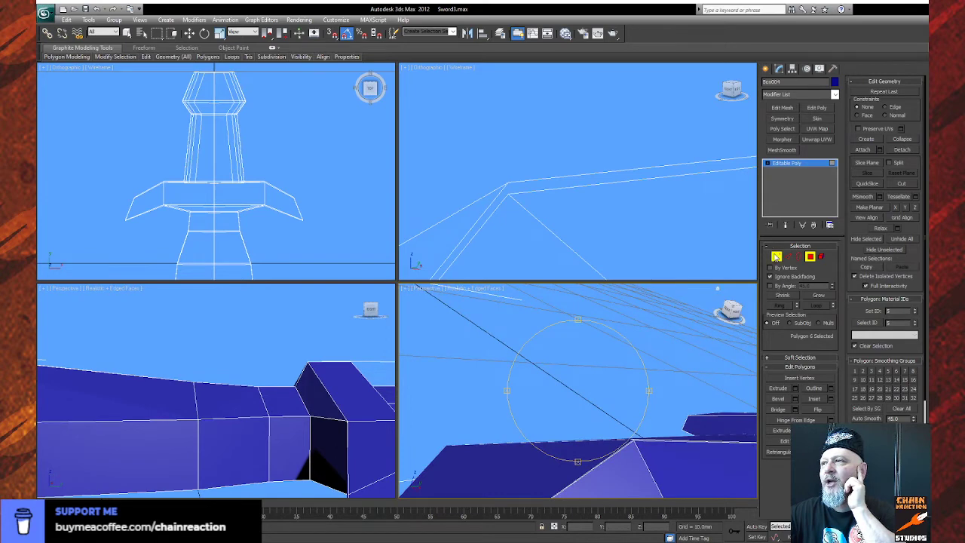
pyautogui.scroll(4, 627, 440)
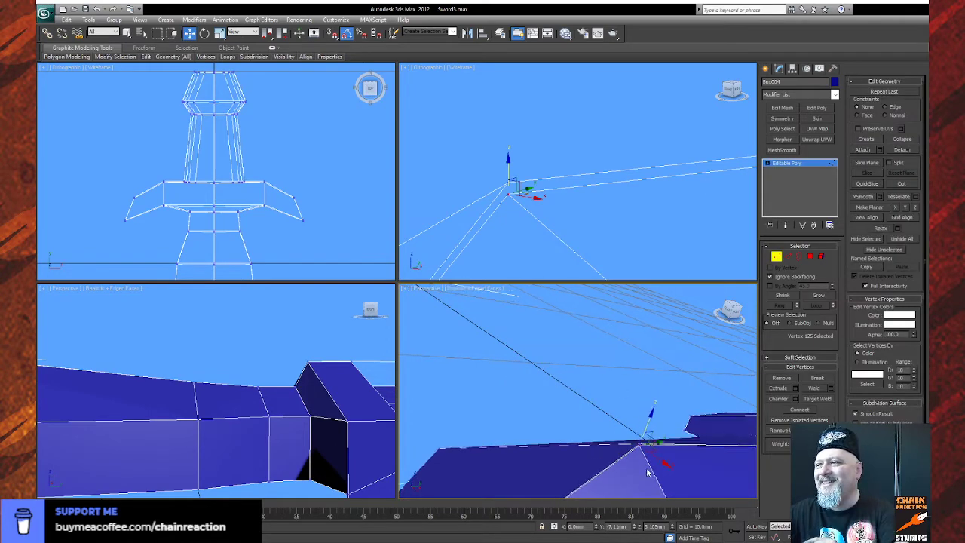
pyautogui.scroll(3, 637, 441)
pyautogui.click(447, 94)
pyautogui.click(823, 399)
pyautogui.click(507, 182)
pyautogui.scroll(-8, 593, 397)
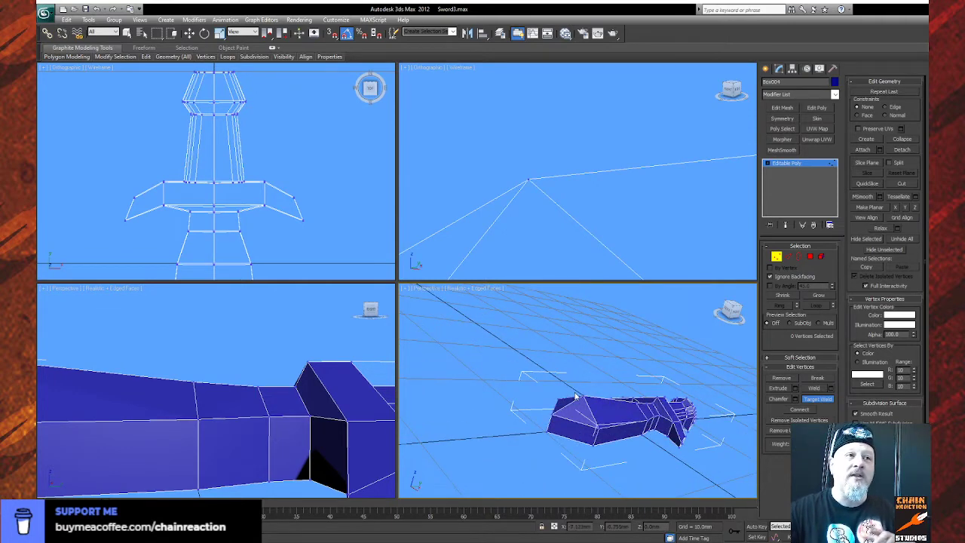
# Attach the magnet recess cylinder to the sword mesh.
pyautogui.hotkey('ctrl', 'r')
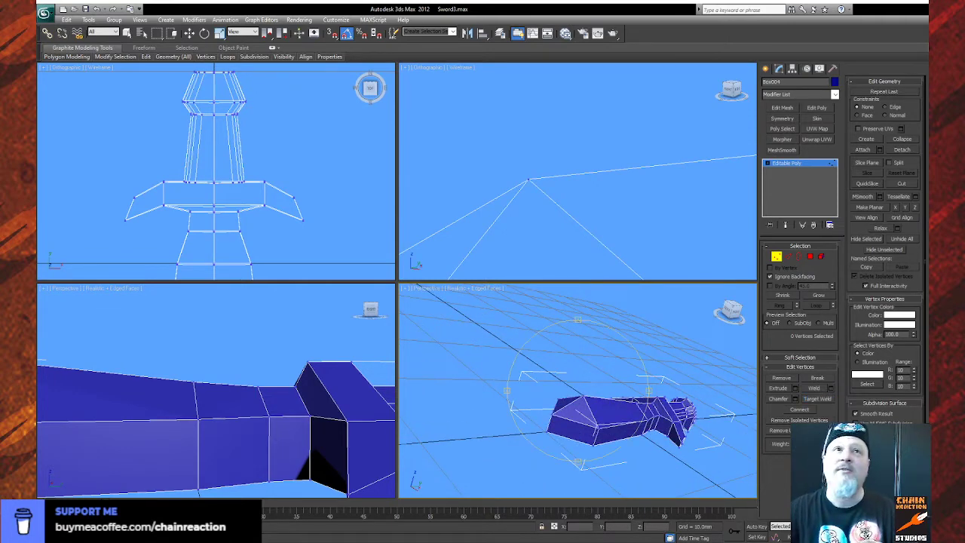
pyautogui.moveTo(601, 436); pyautogui.dragTo(710, 290)
pyautogui.moveTo(663, 346); pyautogui.dragTo(501, 501)
pyautogui.scroll(5, 607, 371)
pyautogui.moveTo(578, 426); pyautogui.dragTo(665, 476)
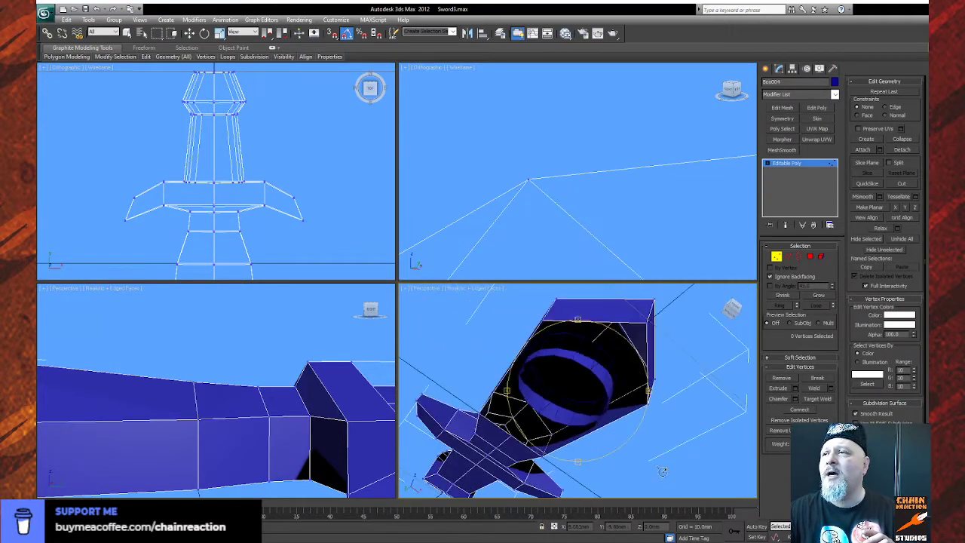
pyautogui.scroll(5, 593, 399)
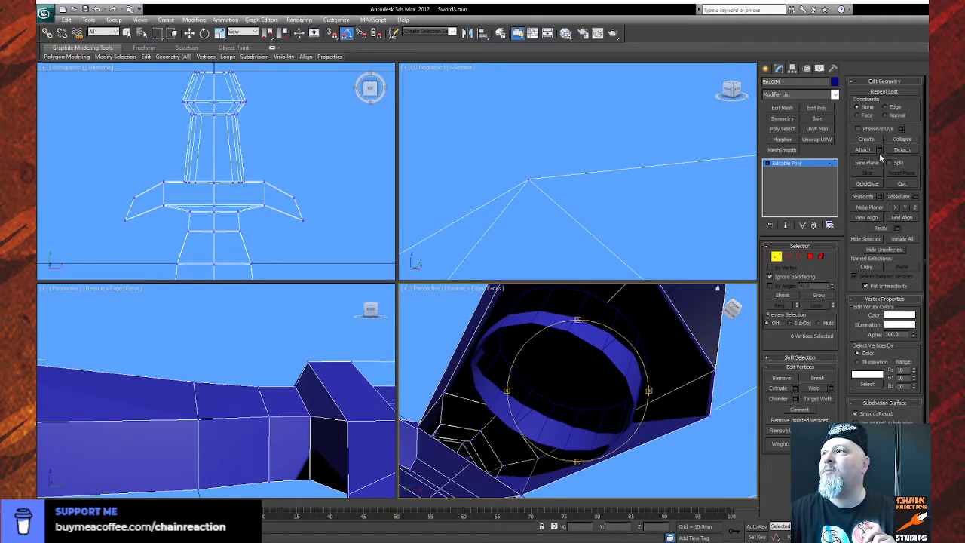
pyautogui.click(867, 151)
pyautogui.click(611, 346)
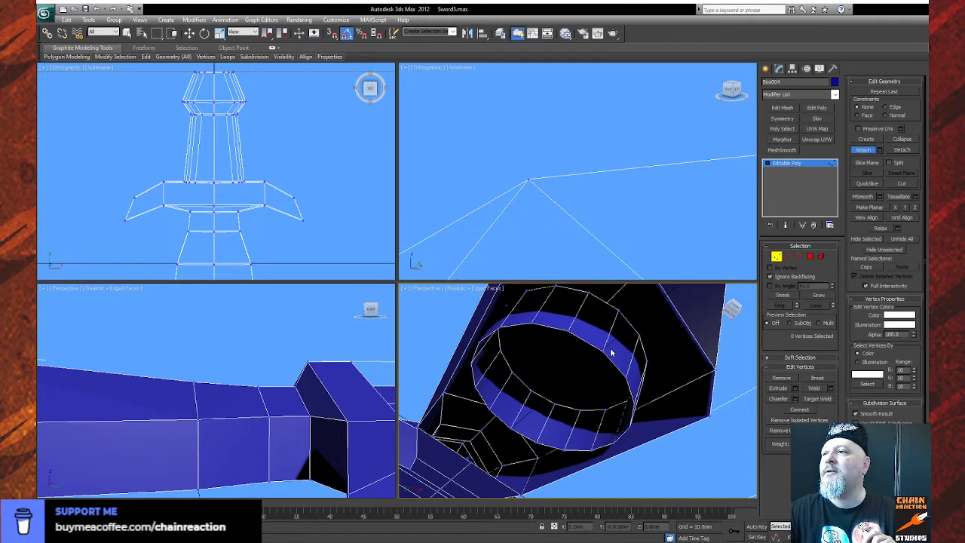
pyautogui.scroll(-3, 652, 461)
pyautogui.moveTo(663, 444); pyautogui.dragTo(673, 436, button='middle')
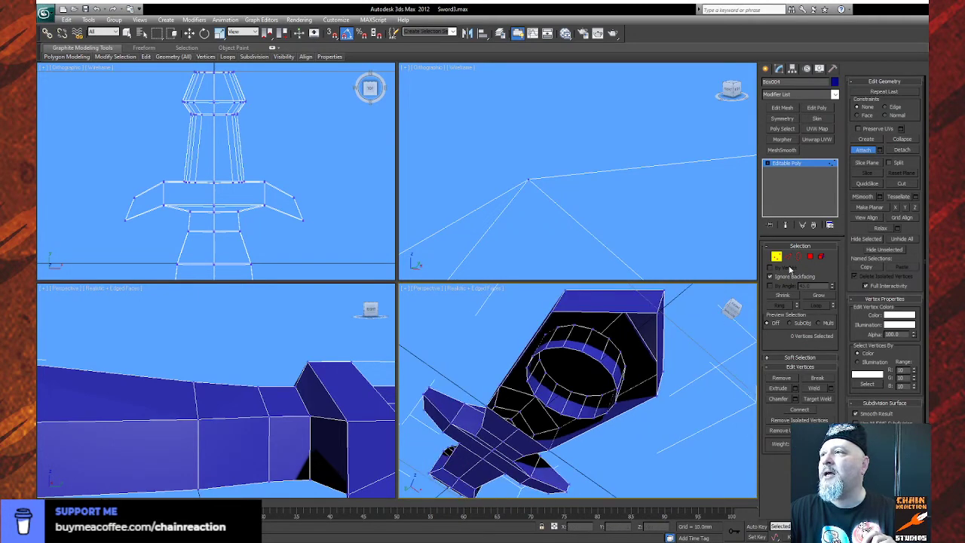
# Inspect the open underside around the attached magnet recess and switch to polygon editing.
pyautogui.hotkey('ctrl', 'r')
pyautogui.moveTo(615, 371); pyautogui.dragTo(632, 344)
pyautogui.moveTo(634, 366); pyautogui.dragTo(595, 418, button='middle')
pyautogui.scroll(3, 581, 424)
pyautogui.rightClick(583, 423)
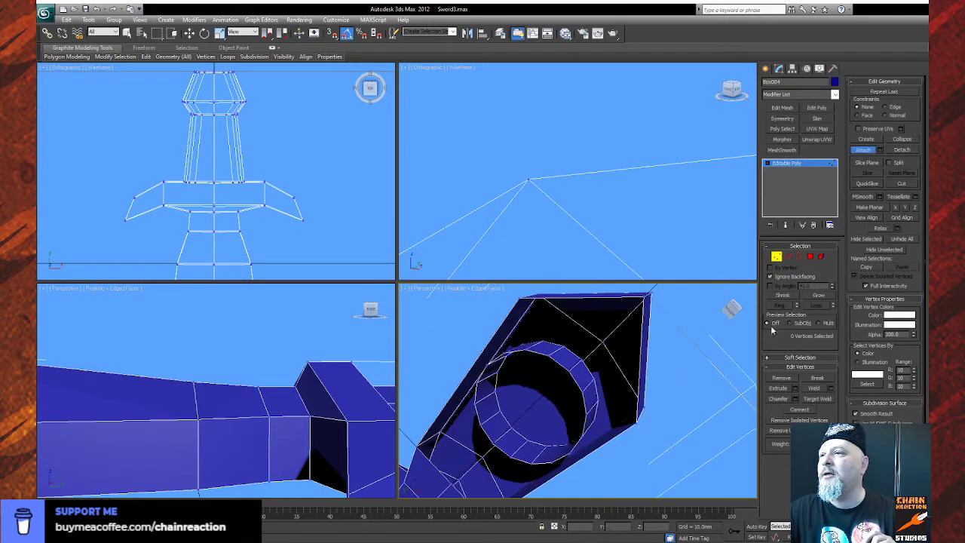
pyautogui.click(811, 257)
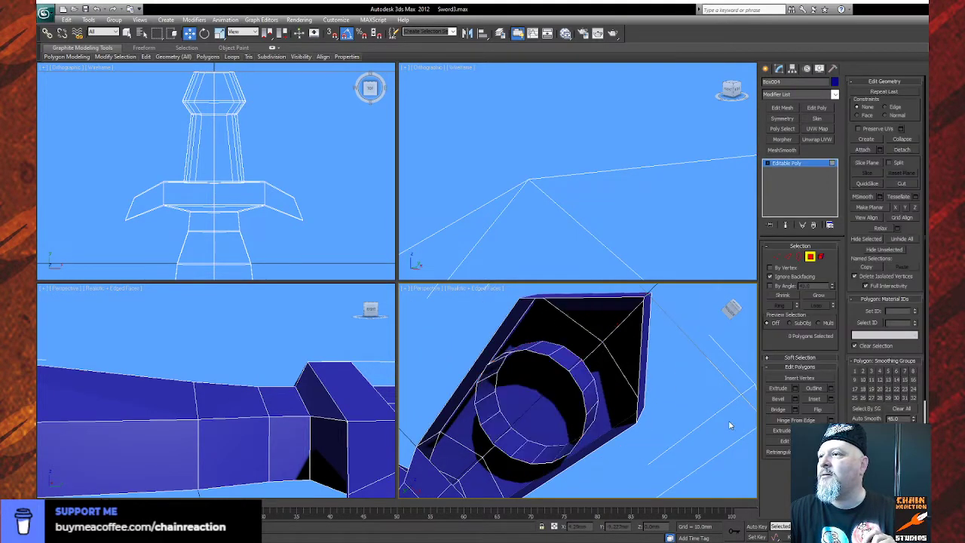
# Bridge the two open edges at the blade tip to the nearest rim edges of the magnet recess.
pyautogui.click(788, 257)
pyautogui.click(779, 422)
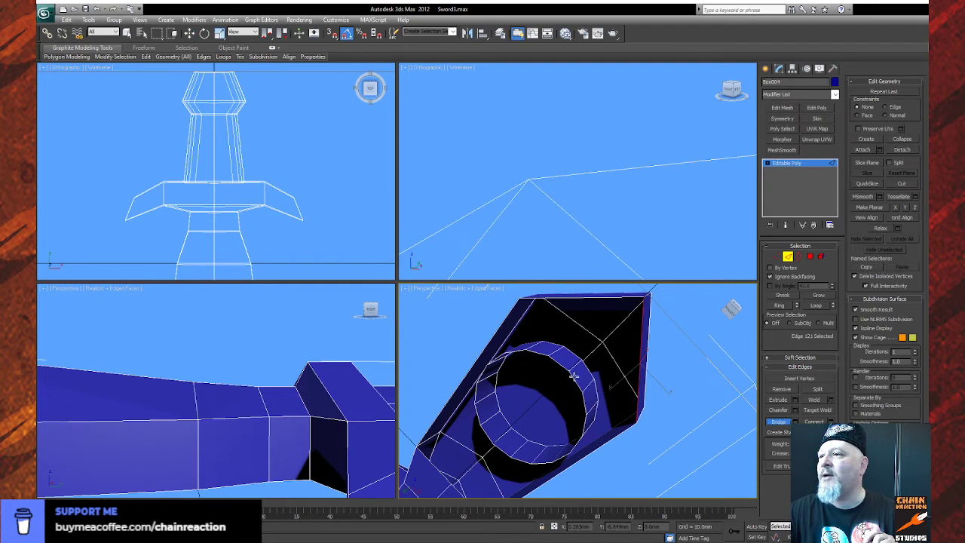
pyautogui.click(640, 336)
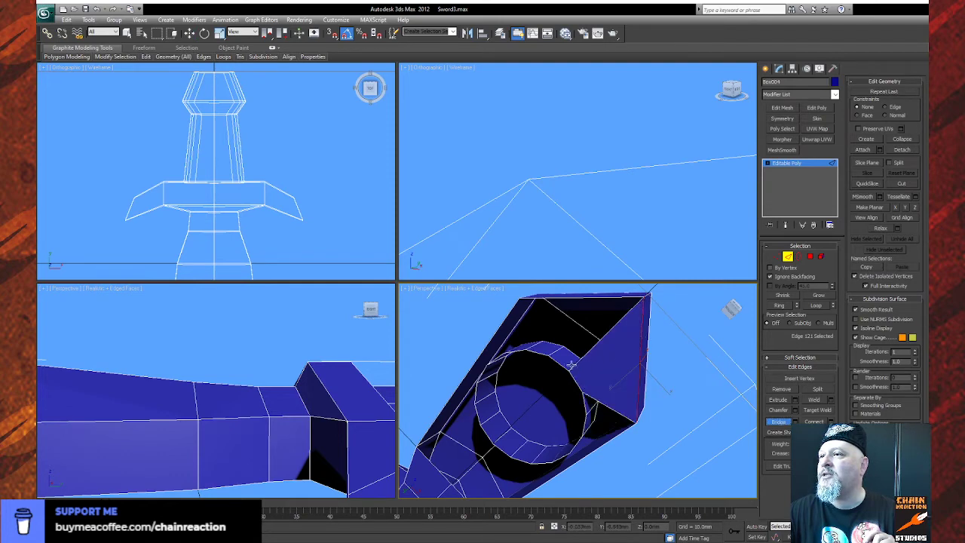
pyautogui.click(602, 299)
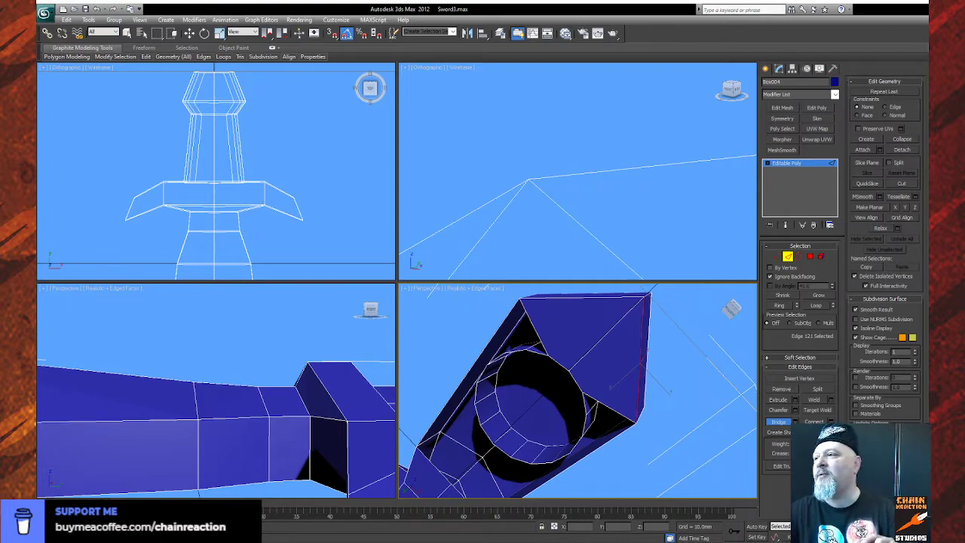
pyautogui.keyDown('alt'); pyautogui.moveTo(497, 415); pyautogui.dragTo(534, 423, button='middle'); pyautogui.keyUp('alt')
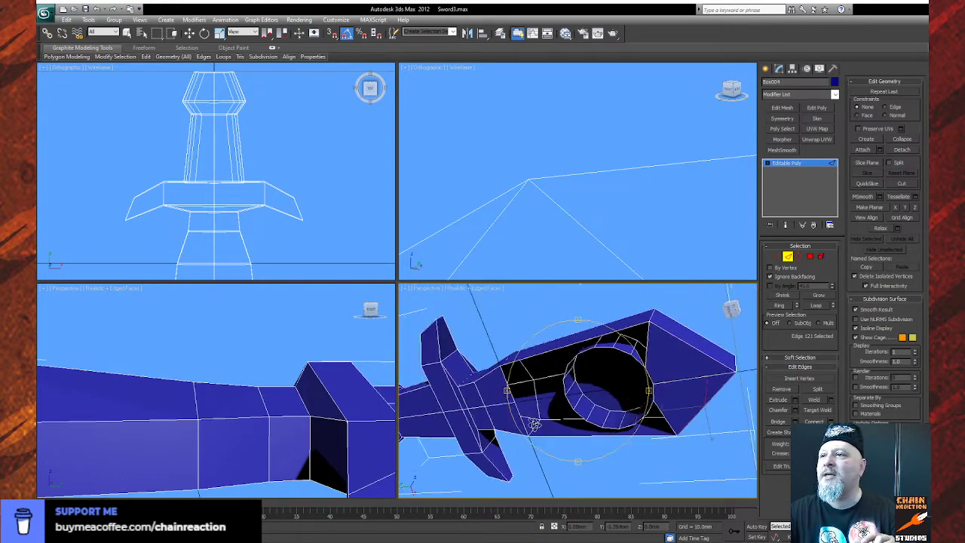
pyautogui.click(799, 257)
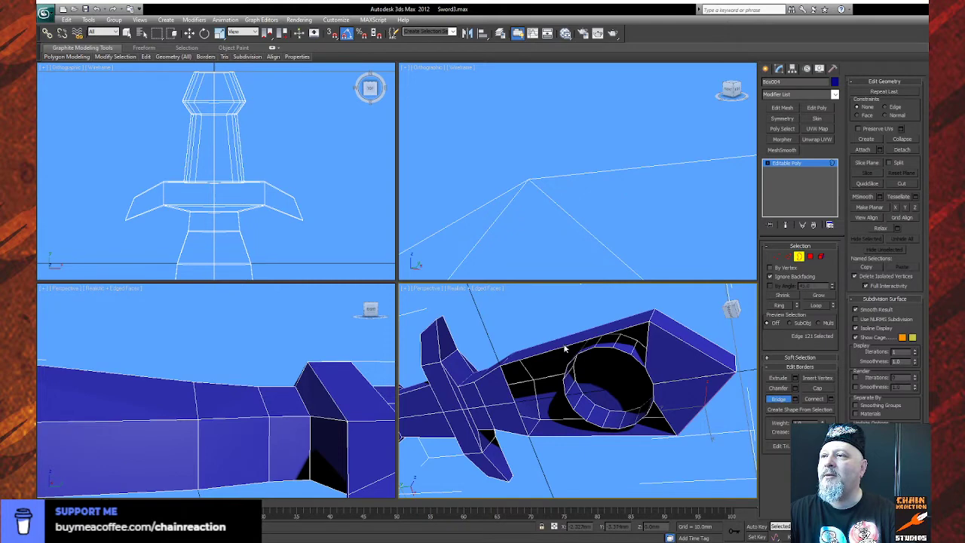
pyautogui.press('w')
pyautogui.click(536, 364)
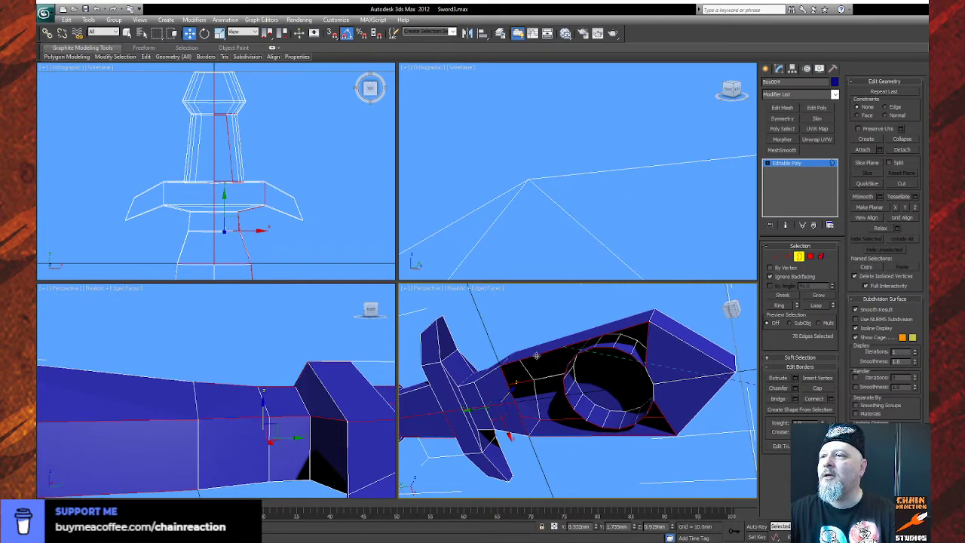
pyautogui.hotkey('ctrl', 'r')
pyautogui.moveTo(587, 415)
pyautogui.mouseDown()
pyautogui.moveTo(524, 452)
pyautogui.moveTo(467, 469)
pyautogui.moveTo(527, 433)
pyautogui.moveTo(584, 380)
pyautogui.moveTo(577, 412)
pyautogui.mouseUp()
pyautogui.rightClick(564, 435)
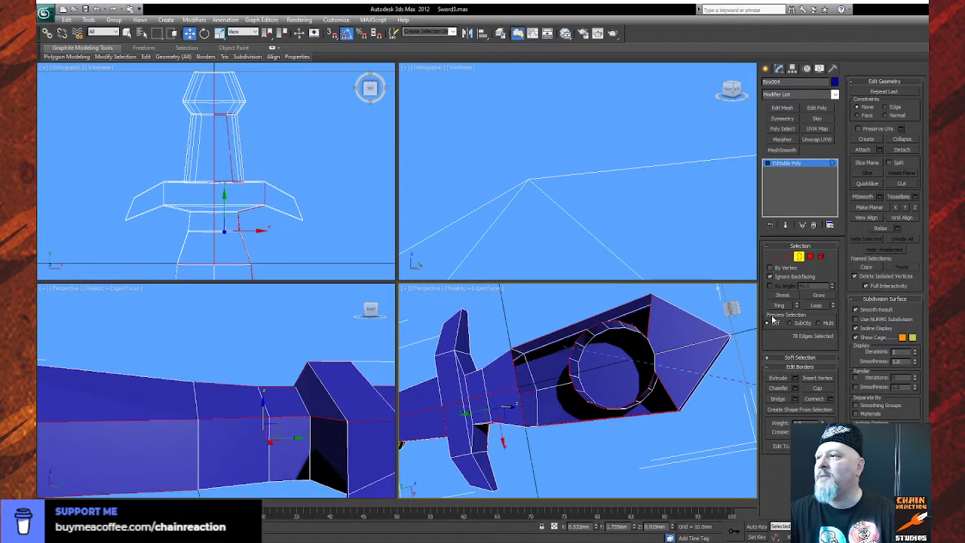
# Bridge one open bottom edge at the blade's guard end to the facing rim edge of the magnet recess.
pyautogui.click(786, 257)
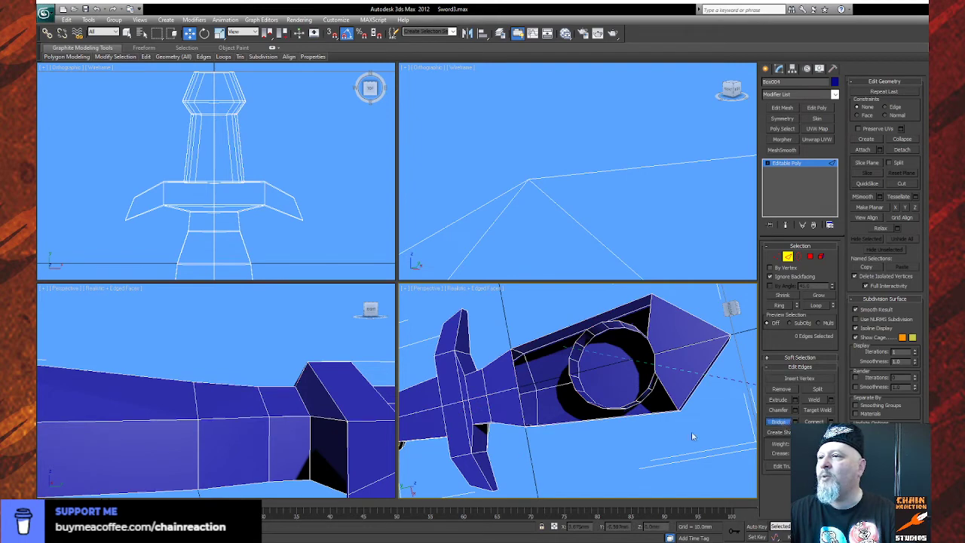
pyautogui.click(574, 381)
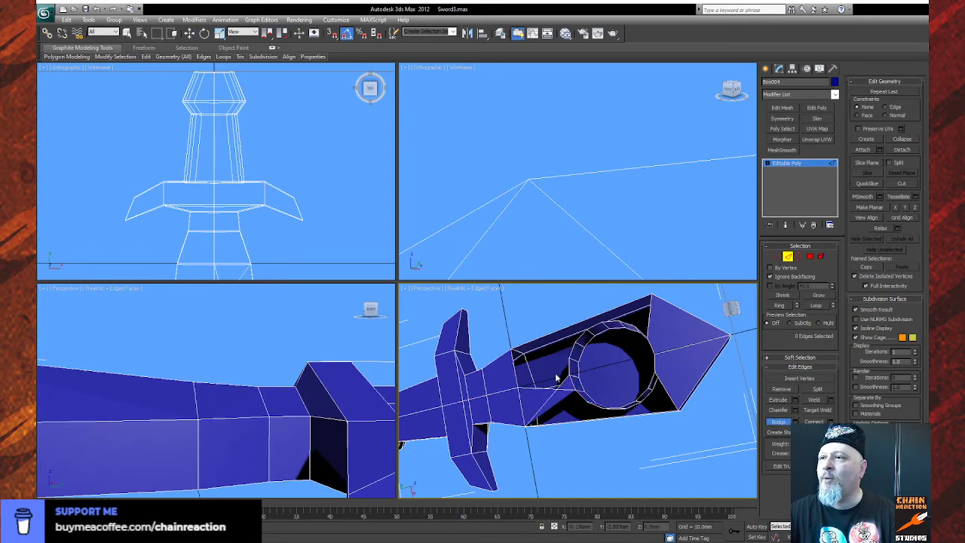
pyautogui.hotkey('ctrl', 'z')
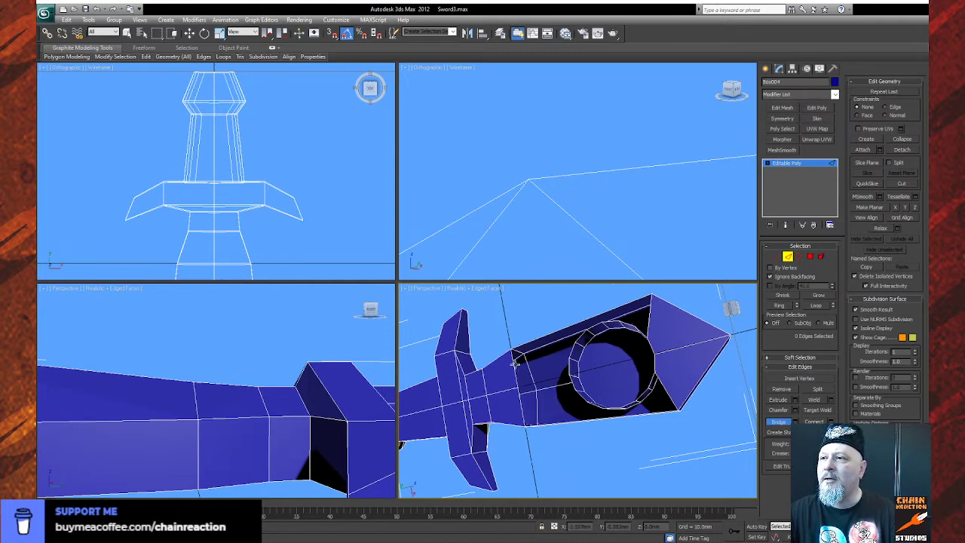
pyautogui.click(571, 369)
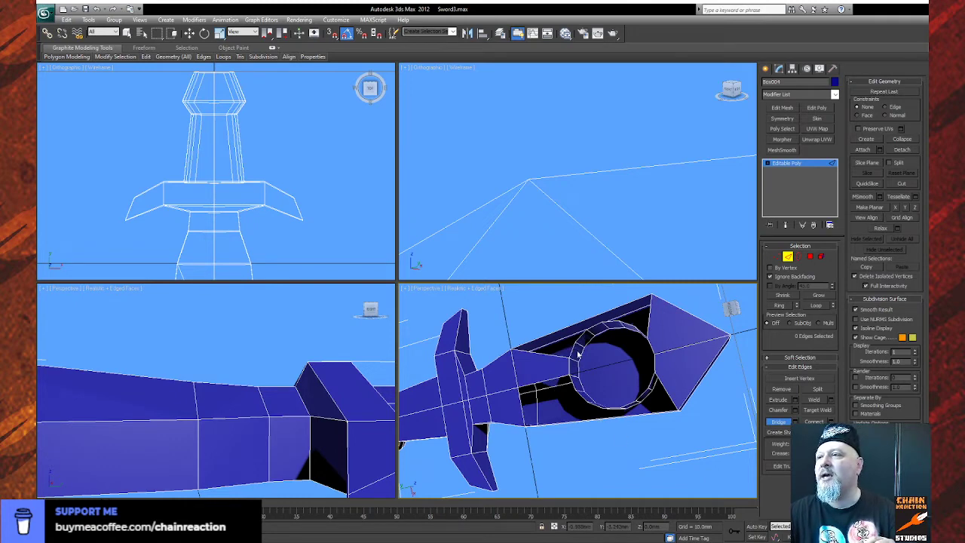
# Cap the enclosed open border between the magnet recess and the blade's side edge.
pyautogui.click(799, 257)
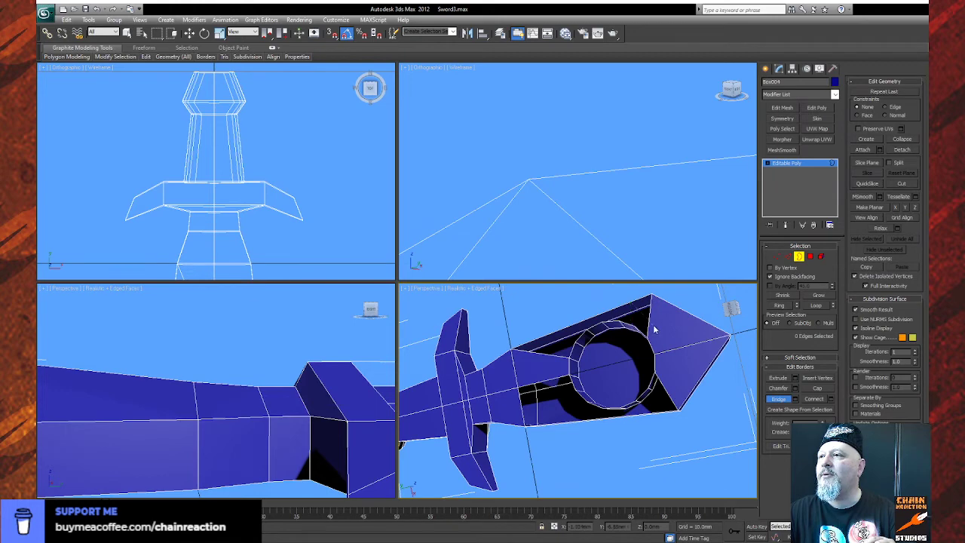
pyautogui.press('w')
pyautogui.click(634, 327)
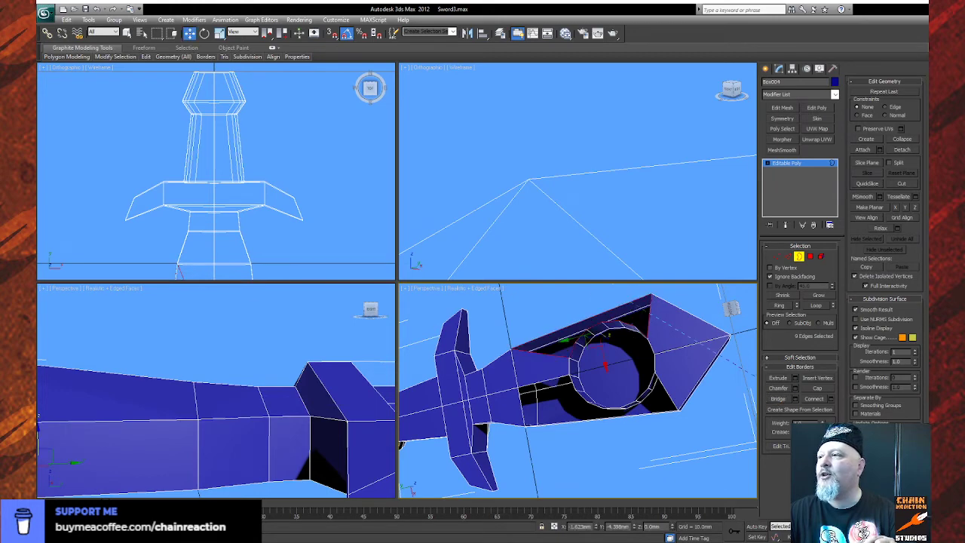
pyautogui.click(817, 388)
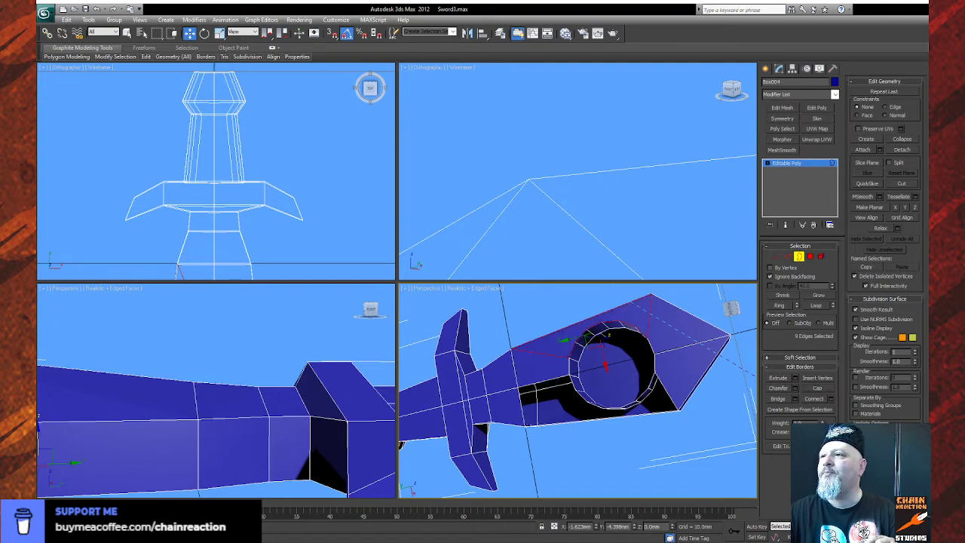
# Flip the normal of the side polygon on the blade's narrow section near the guard.
pyautogui.keyDown('alt'); pyautogui.moveTo(618, 422); pyautogui.dragTo(594, 445, button='middle'); pyautogui.keyUp('alt')
pyautogui.rightClick(630, 389)
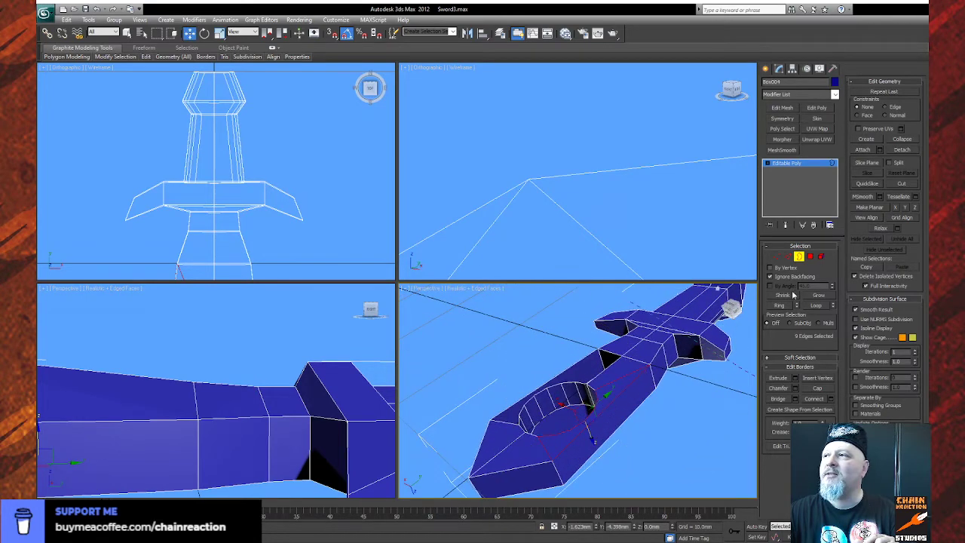
pyautogui.click(811, 256)
pyautogui.click(609, 354)
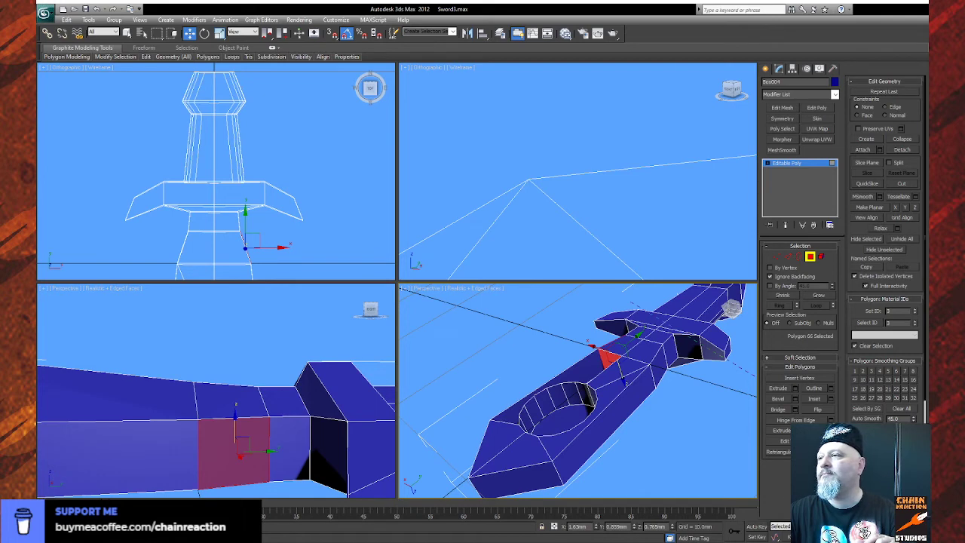
pyautogui.click(823, 410)
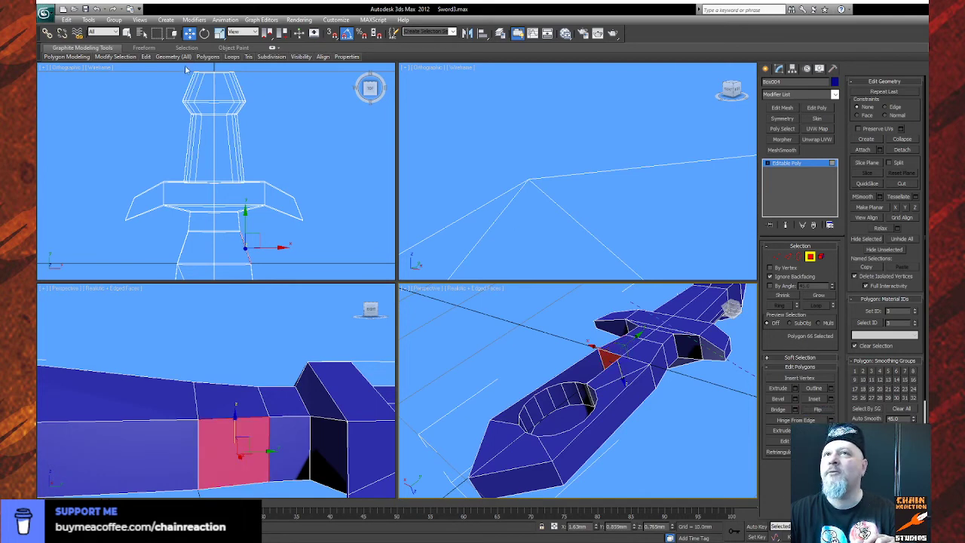
pyautogui.click(127, 32)
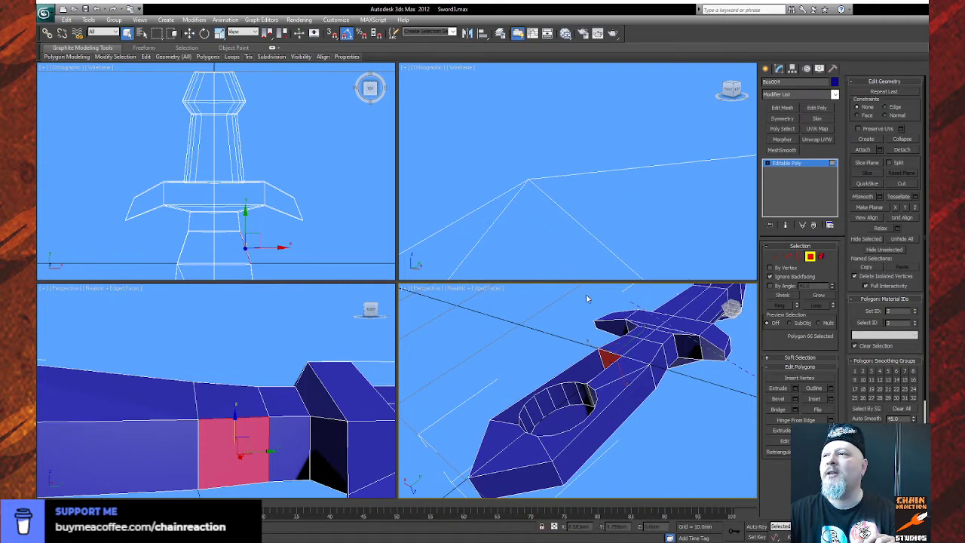
# Select the side polygon directly beside the guard and inspect the whole sword in all views.
pyautogui.click(633, 344)
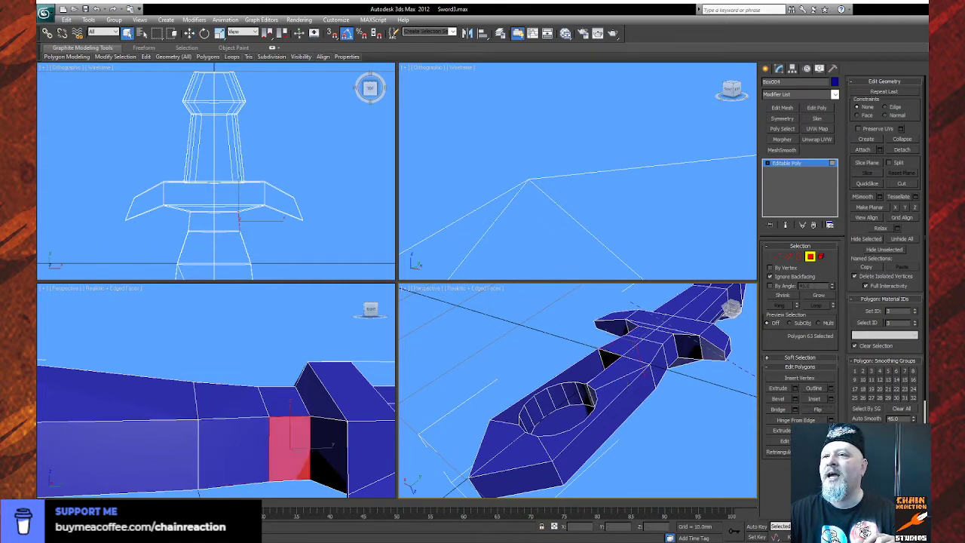
pyautogui.keyDown('alt'); pyautogui.moveTo(633, 345); pyautogui.dragTo(630, 427, button='middle'); pyautogui.keyUp('alt')
pyautogui.keyDown('alt'); pyautogui.moveTo(706, 407); pyautogui.dragTo(629, 416, button='middle'); pyautogui.keyUp('alt')
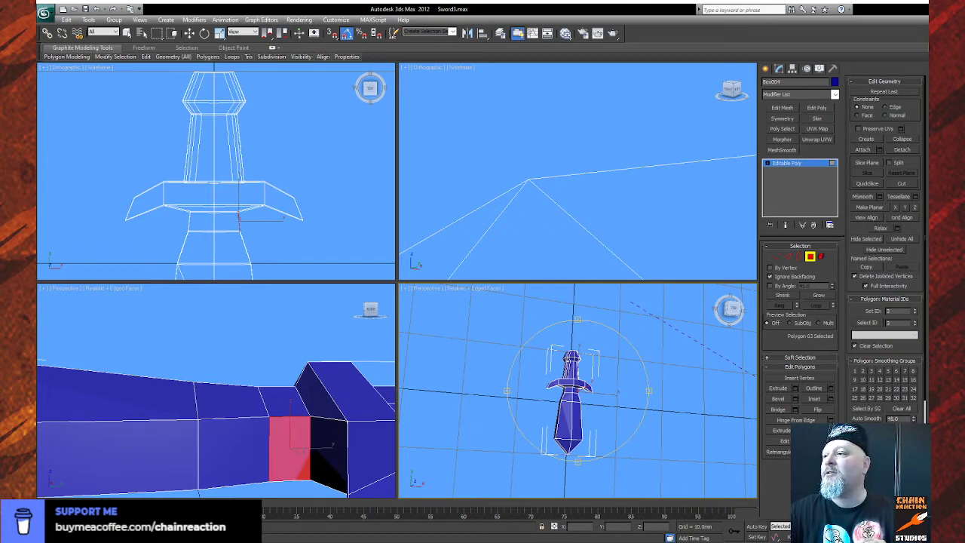
pyautogui.hotkey('ctrl', 'shift', 'z')
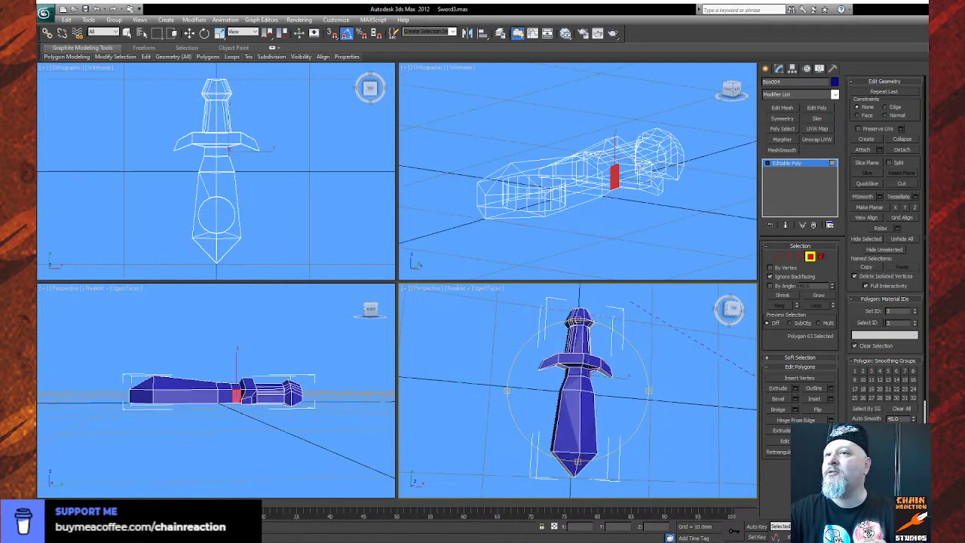
# Unhide all objects, and hide the see-through box, the large Sword Blue model and the cylinder overlapping the small sword.
pyautogui.click(820, 68)
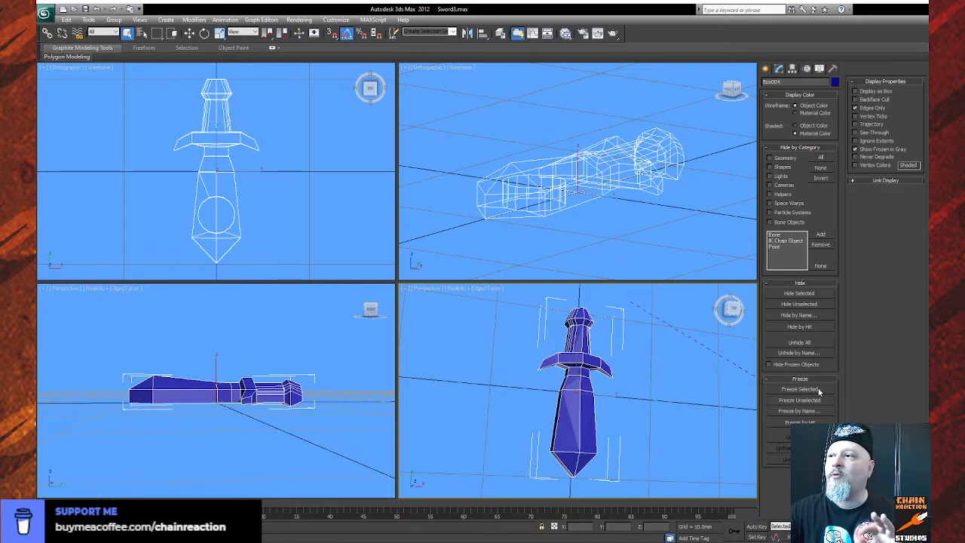
pyautogui.click(815, 341)
pyautogui.click(656, 408)
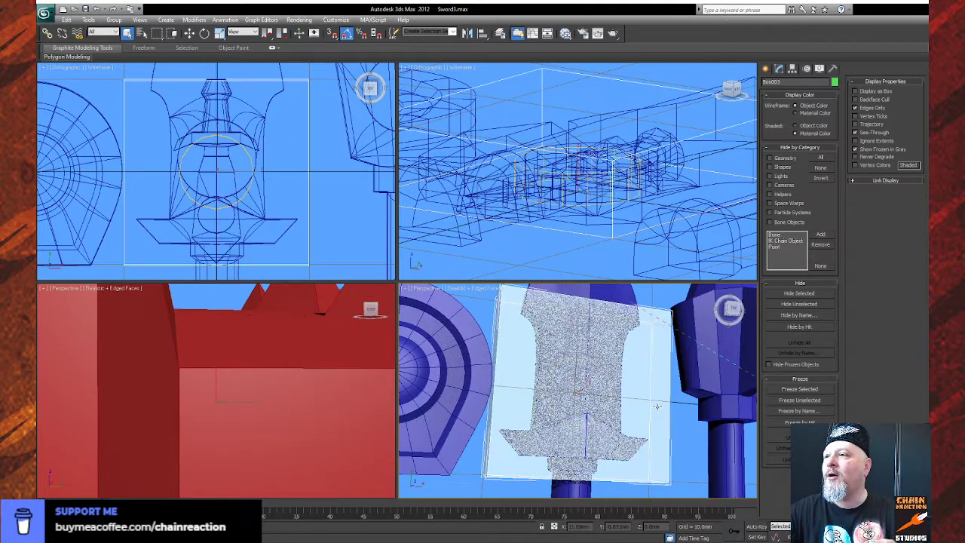
pyautogui.click(801, 293)
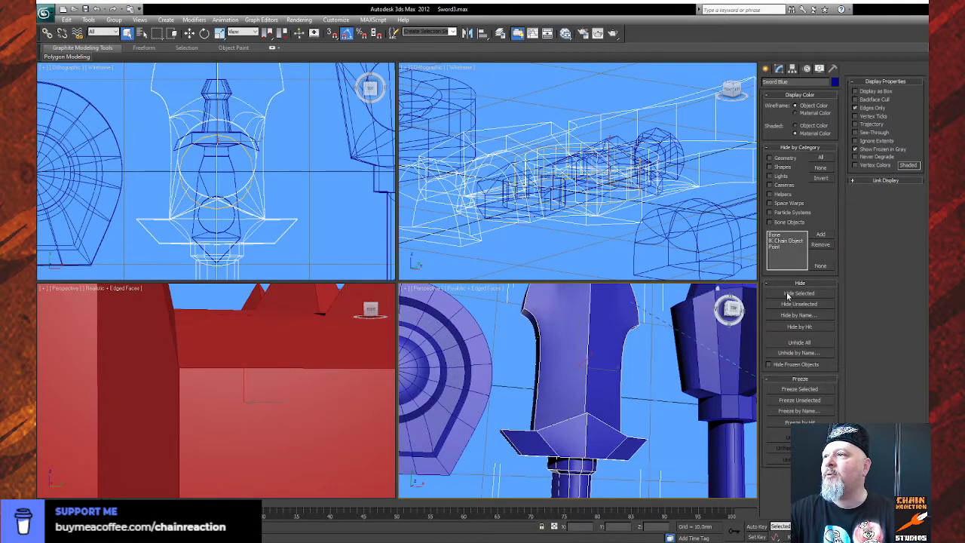
pyautogui.click(791, 295)
pyautogui.click(605, 399)
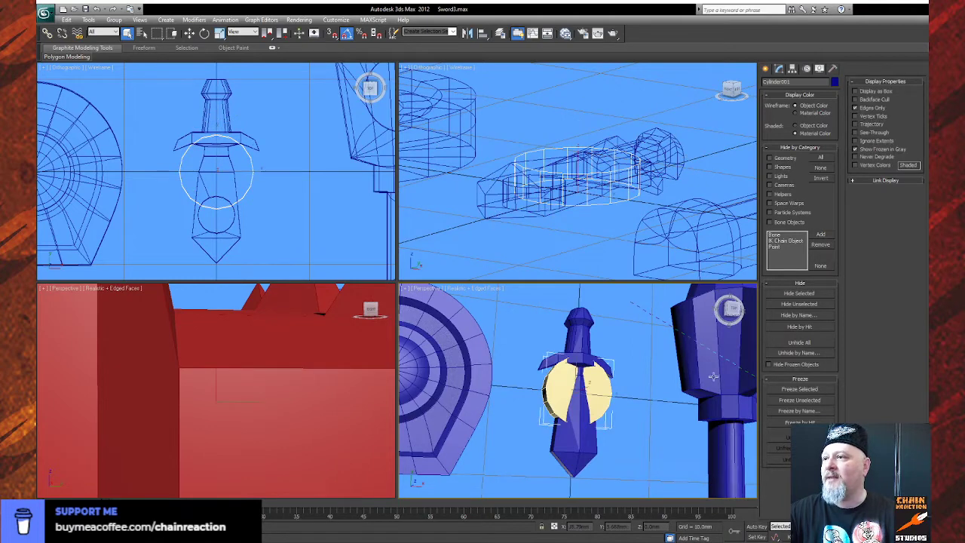
pyautogui.click(799, 293)
# Examine the small sword from several angles alongside the other models in the scene.
pyautogui.scroll(-10, 629, 407)
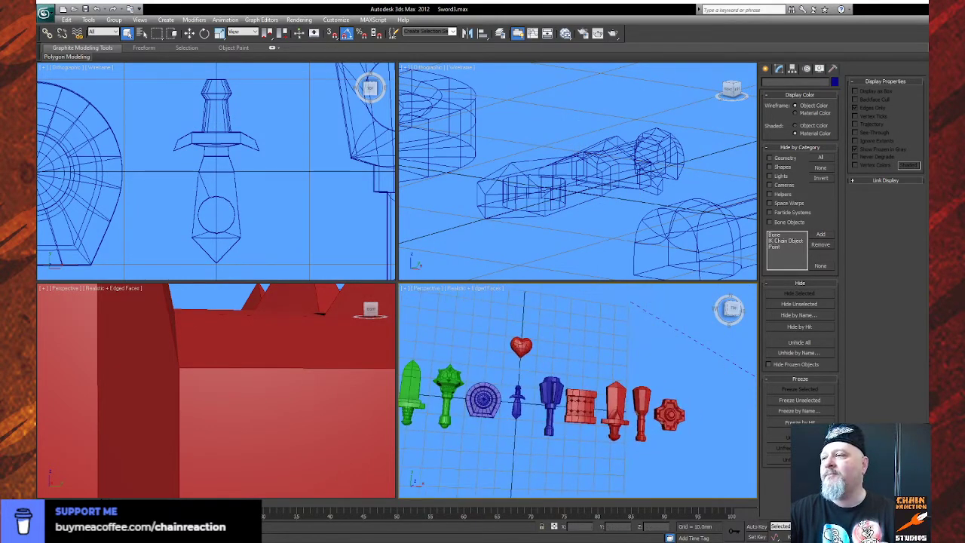
pyautogui.click(910, 536)
pyautogui.moveTo(608, 415); pyautogui.dragTo(595, 366)
pyautogui.scroll(10, 567, 408)
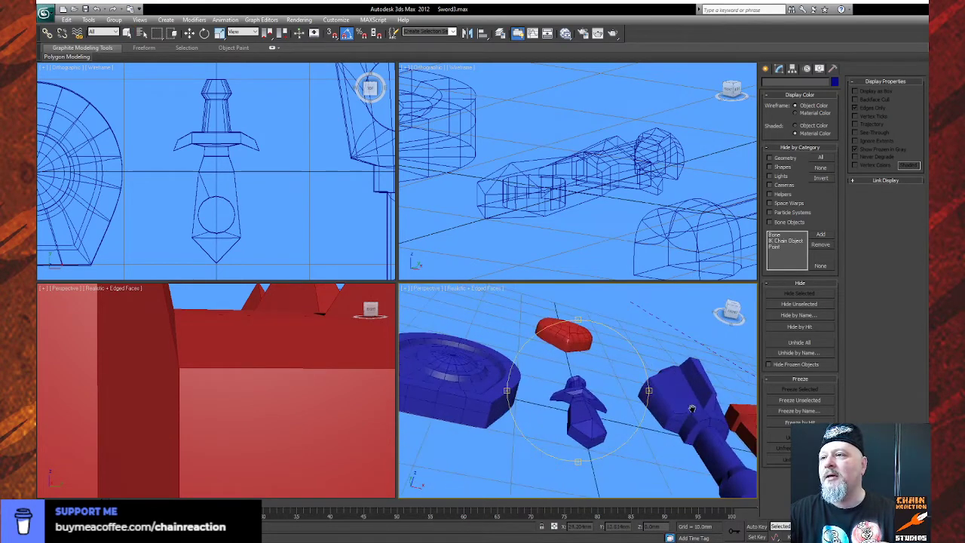
pyautogui.scroll(-8, 612, 468)
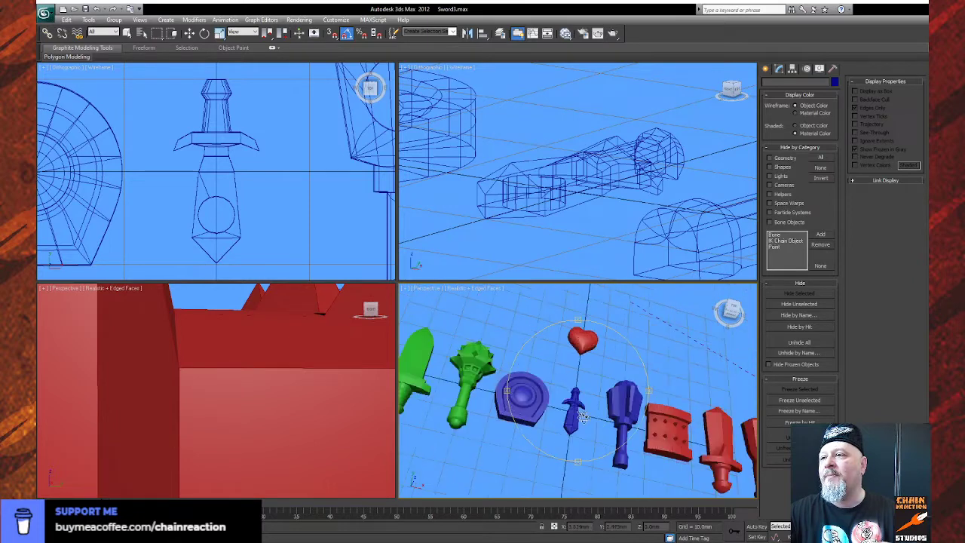